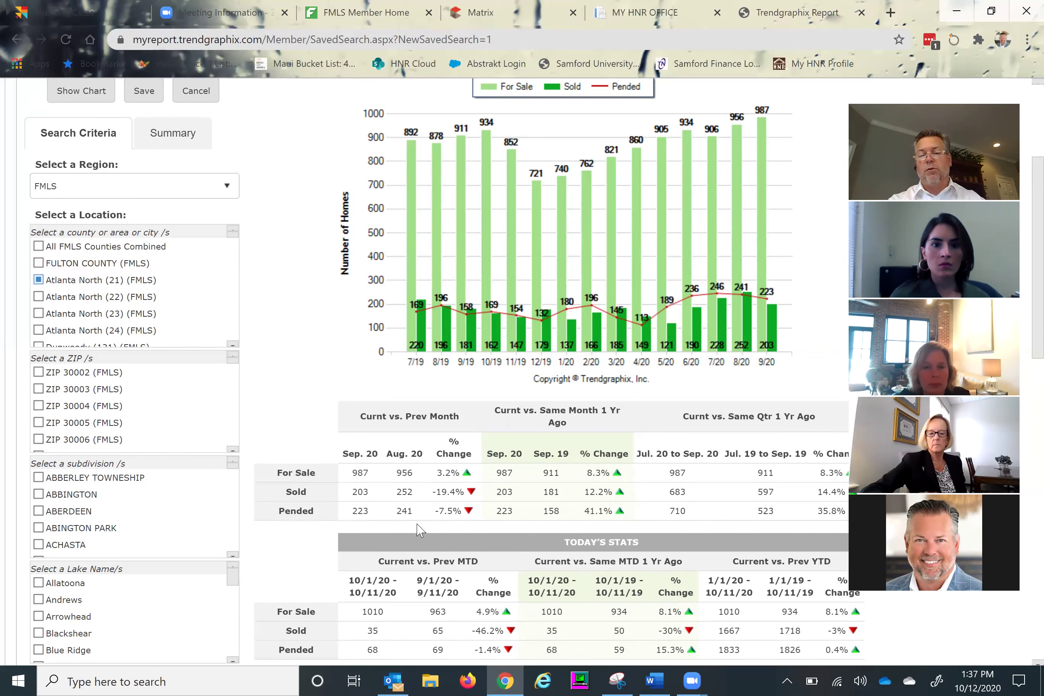
Change the report's property type from All Residential to Res - Single Family Residence.
scroll(420, 530, "down", 2)
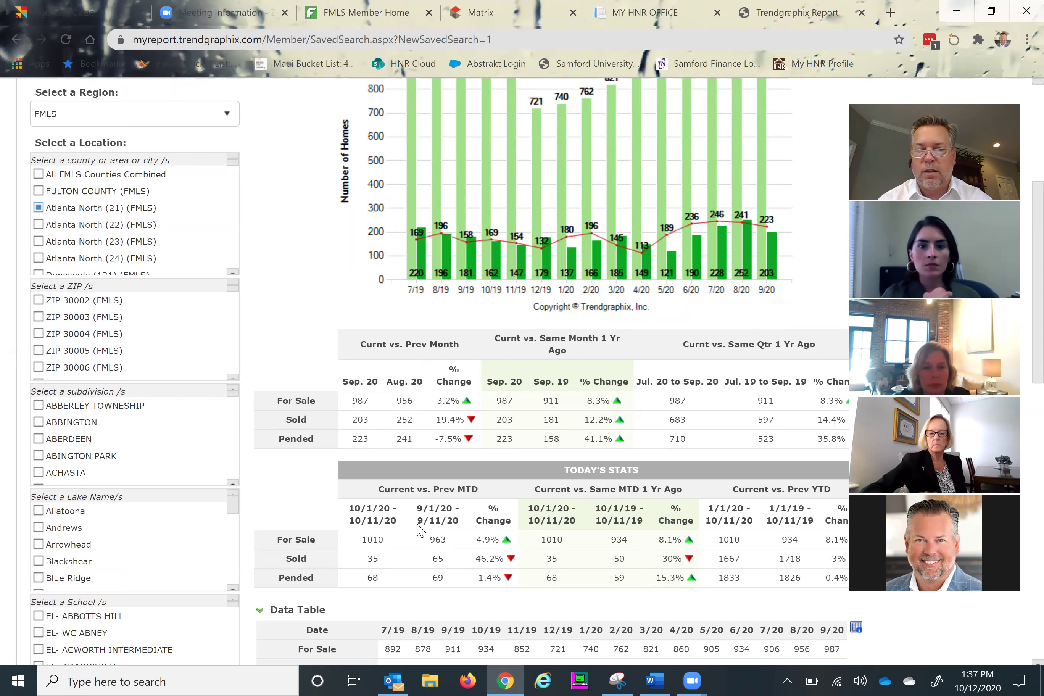
scroll(419, 530, "down", 3)
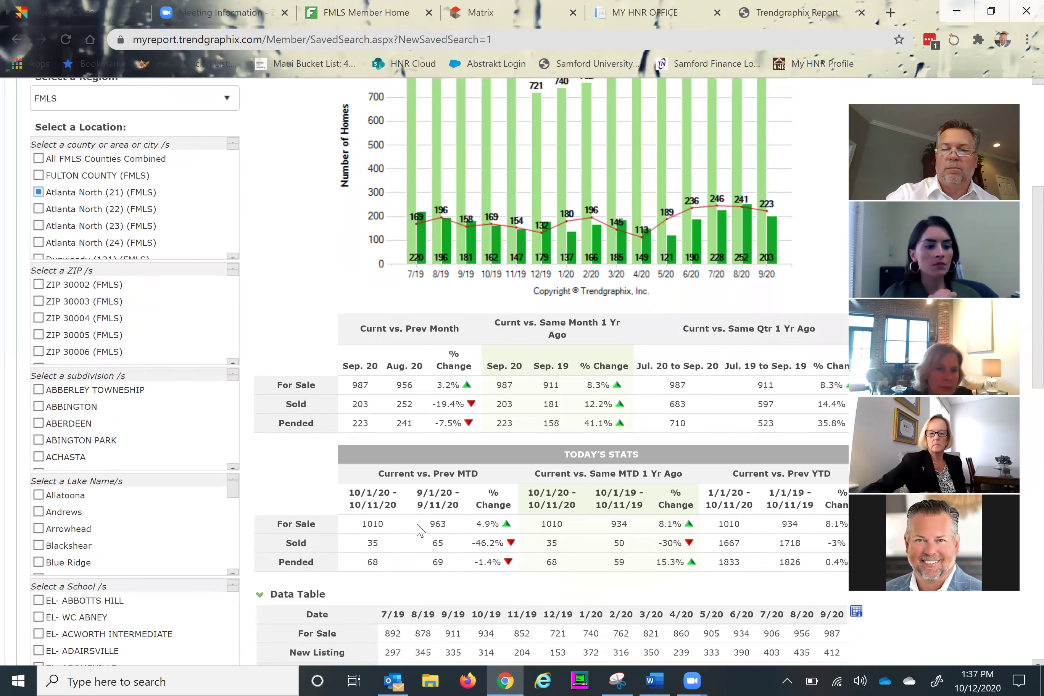
scroll(418, 529, "down", 5)
scroll(418, 530, "down", 1)
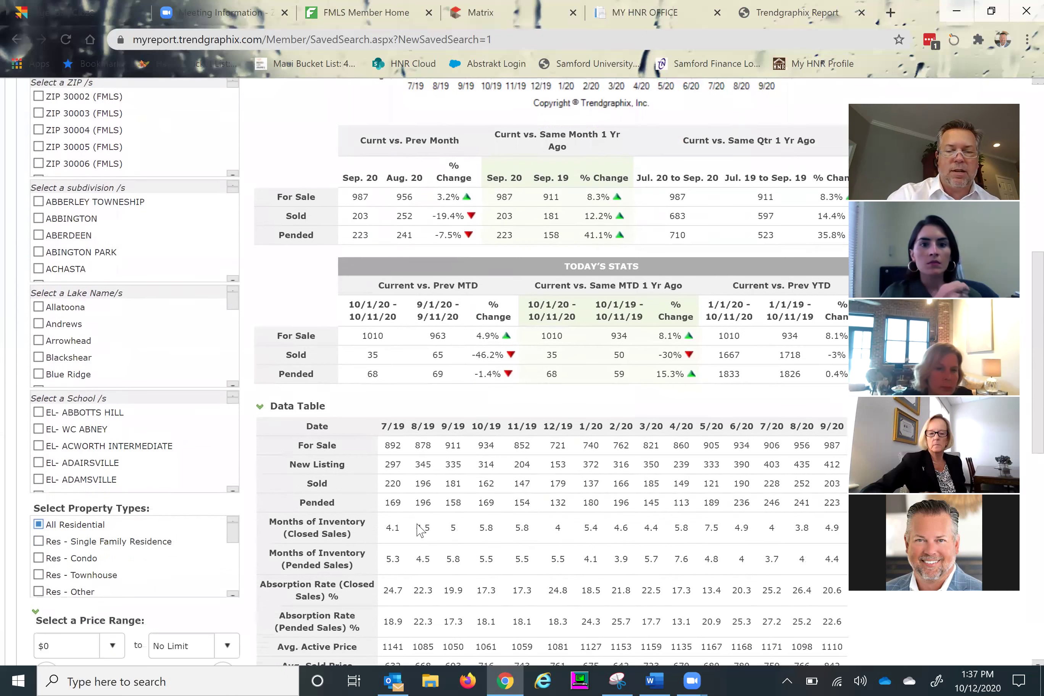
left_click(39, 541)
left_click(39, 524)
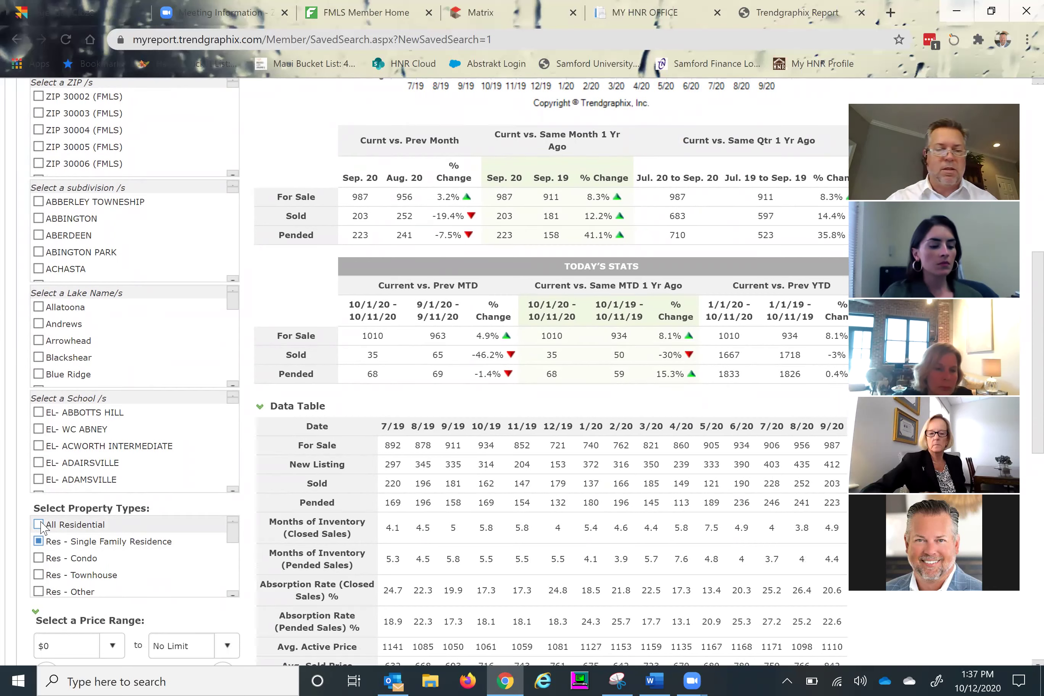
Regenerate the chart with the single-family property filter for Atlanta North (21).
scroll(40, 528, "down", 3)
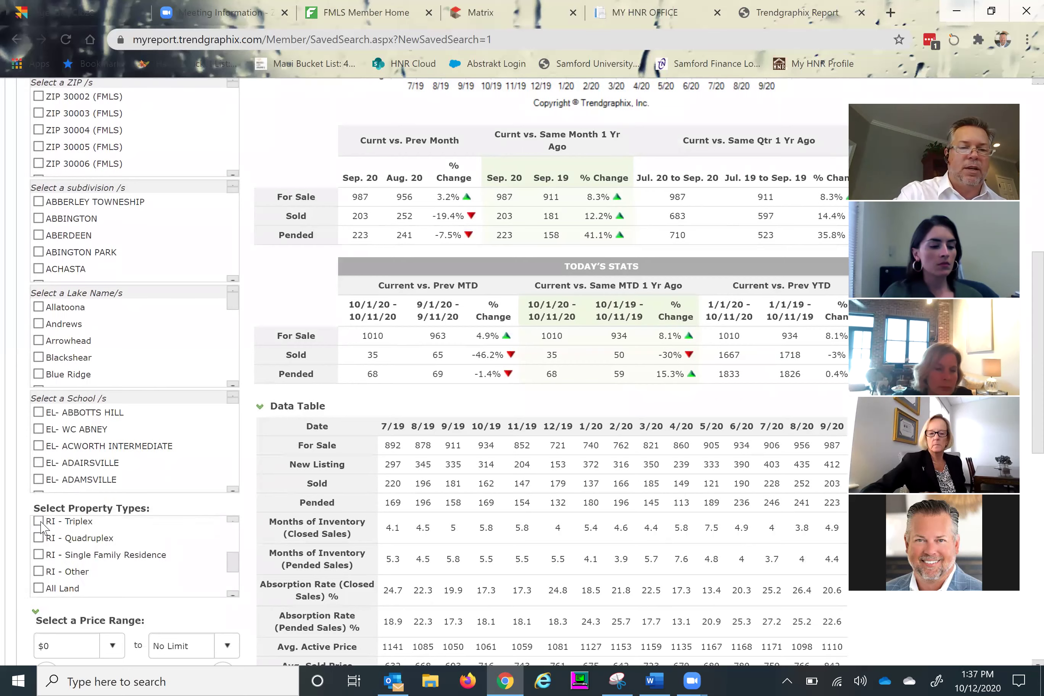
scroll(41, 527, "up", 1)
scroll(42, 527, "down", 8)
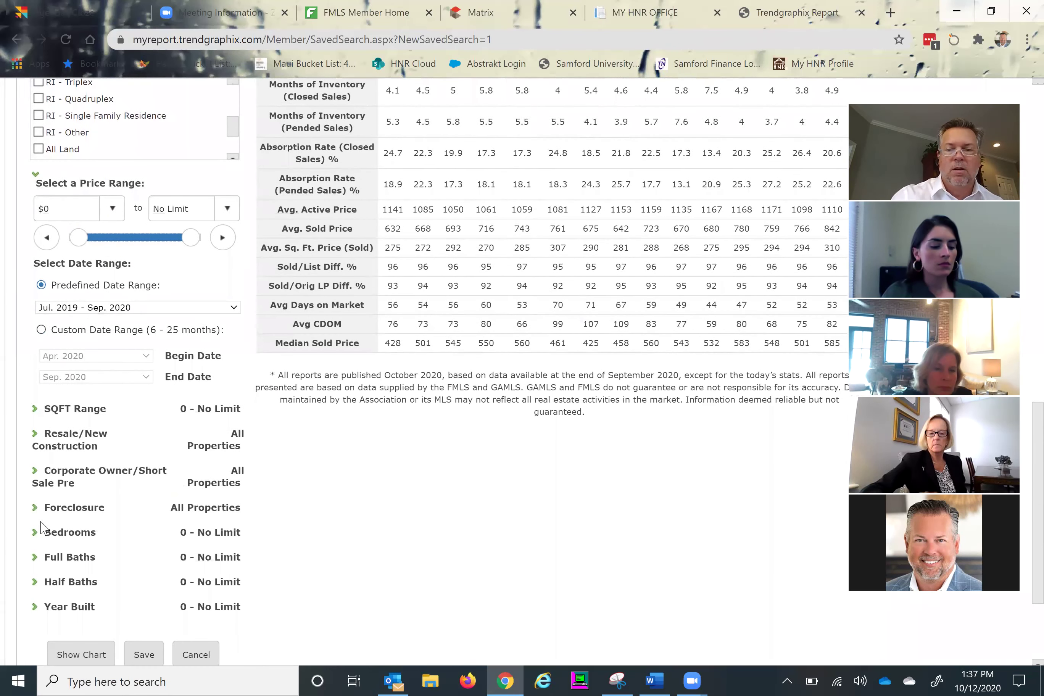
scroll(42, 527, "down", 1)
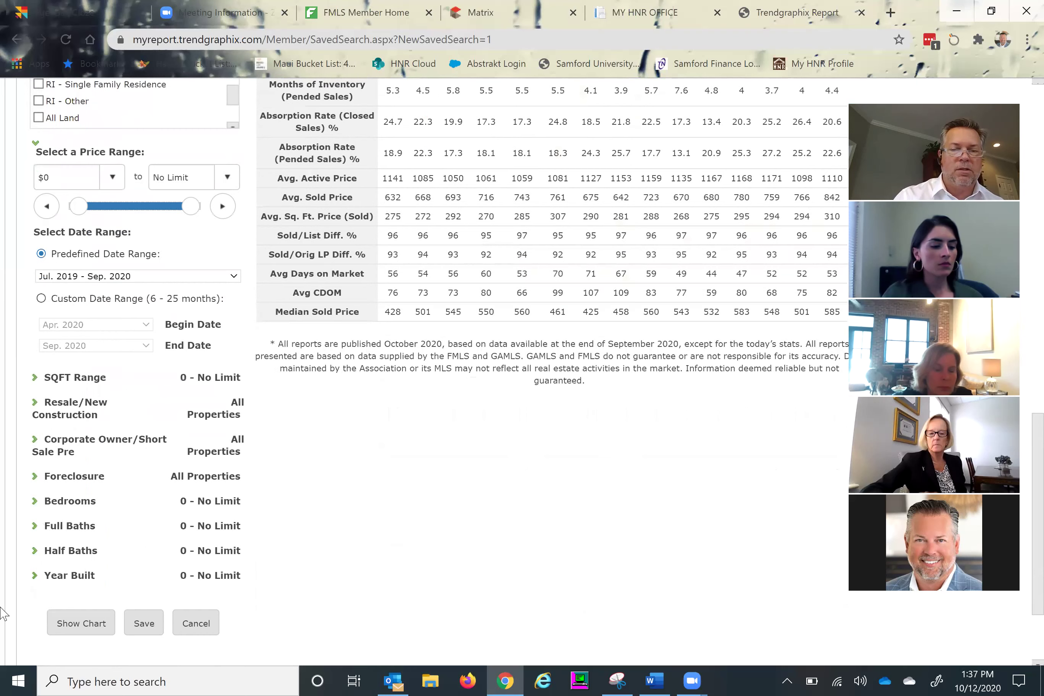
left_click(86, 624)
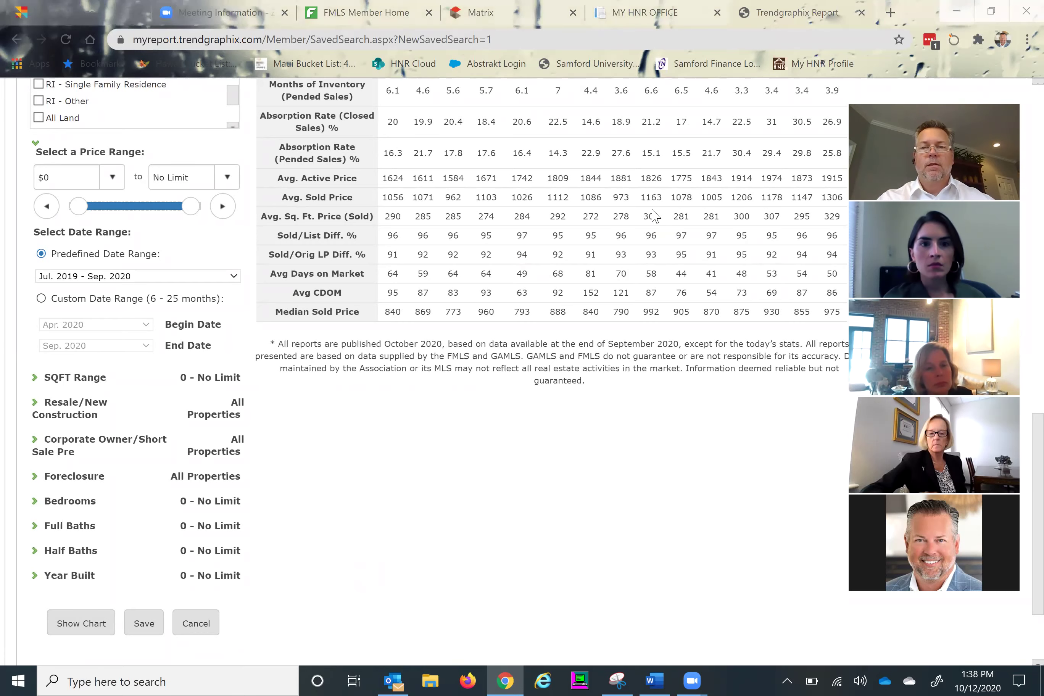
Examine the single-family chart, the month and year comparisons, today's stats and the monthly data table.
scroll(652, 216, "up", 9)
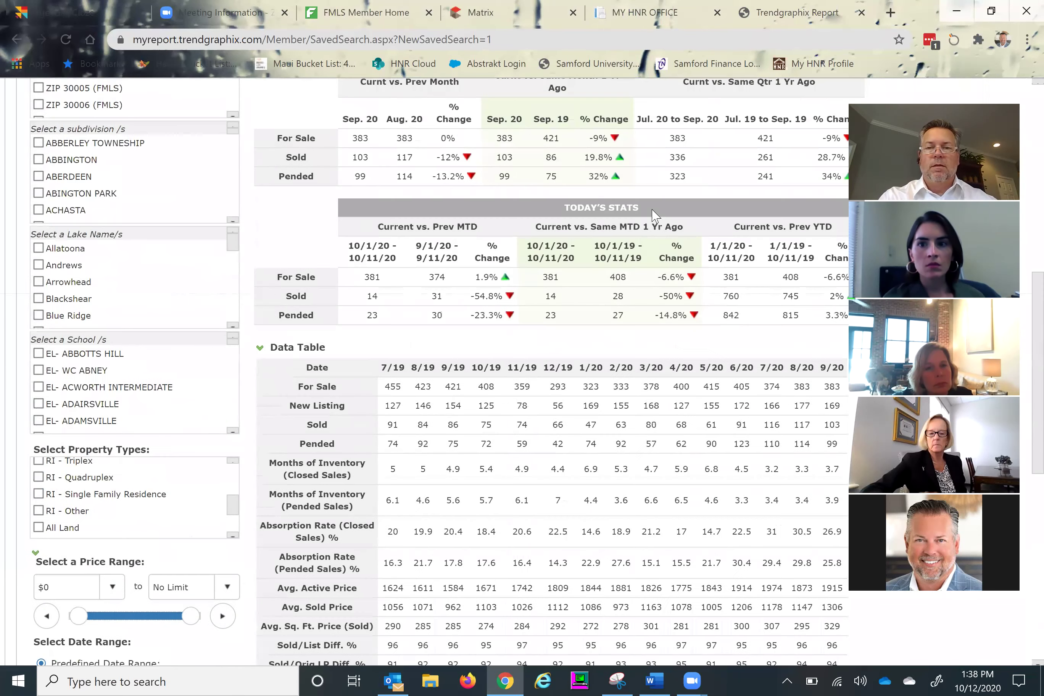
scroll(652, 216, "up", 4)
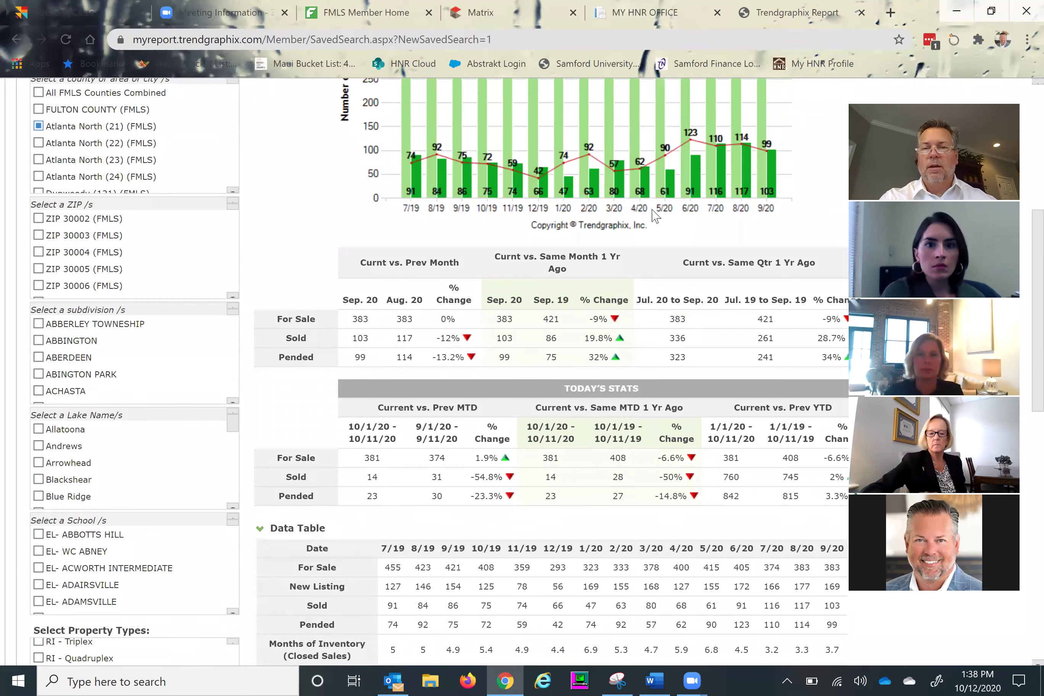
scroll(654, 216, "up", 4)
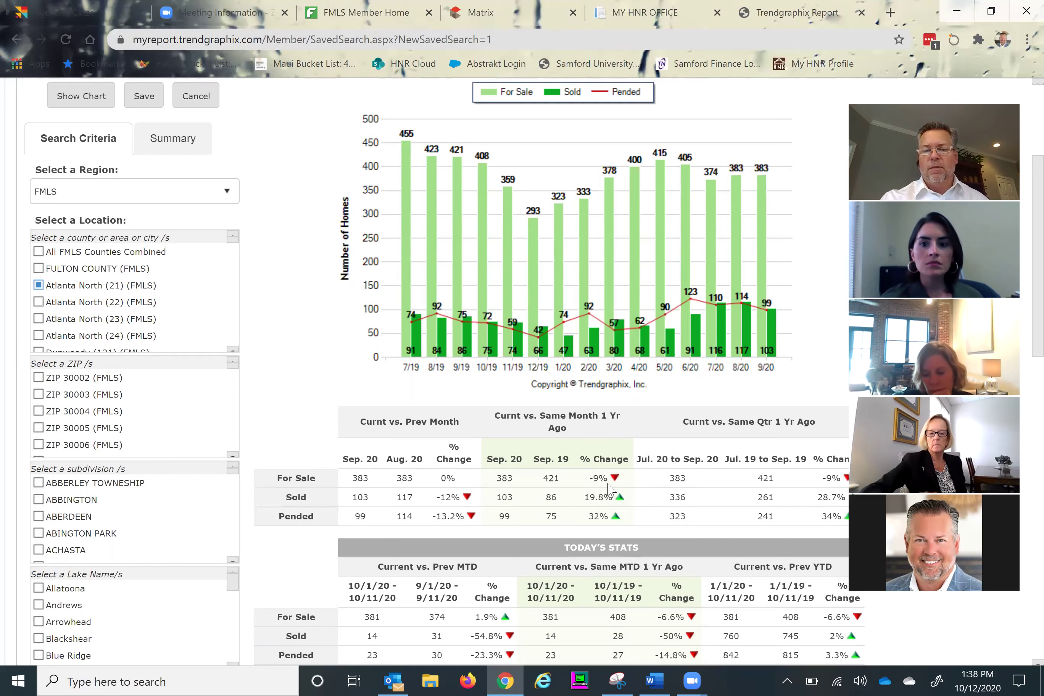
scroll(610, 490, "down", 3)
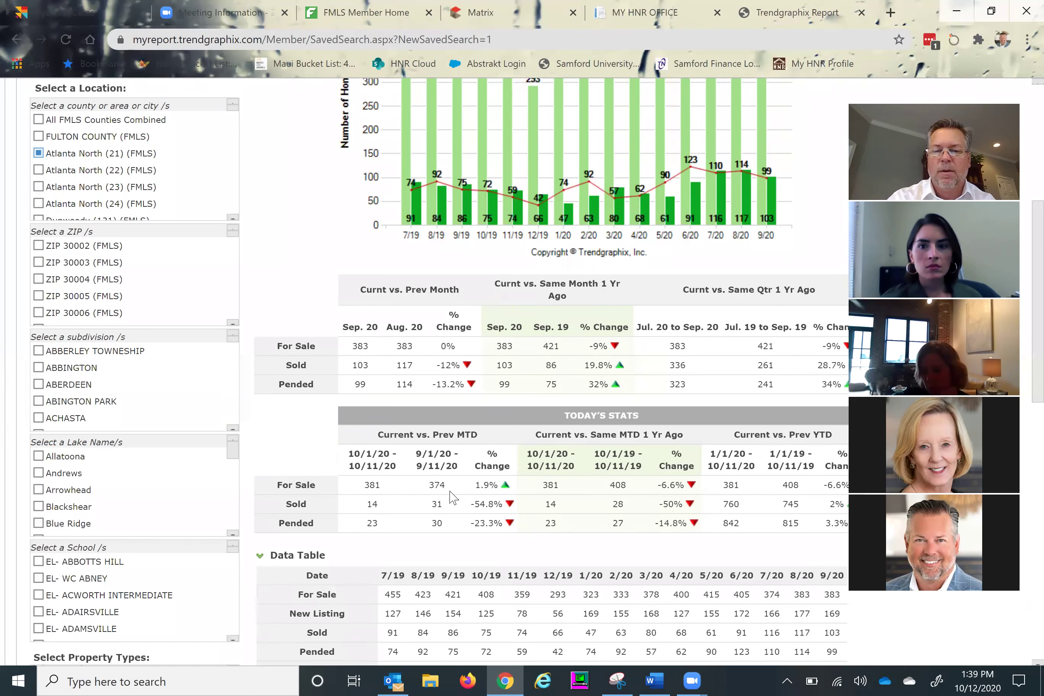
scroll(453, 497, "down", 8)
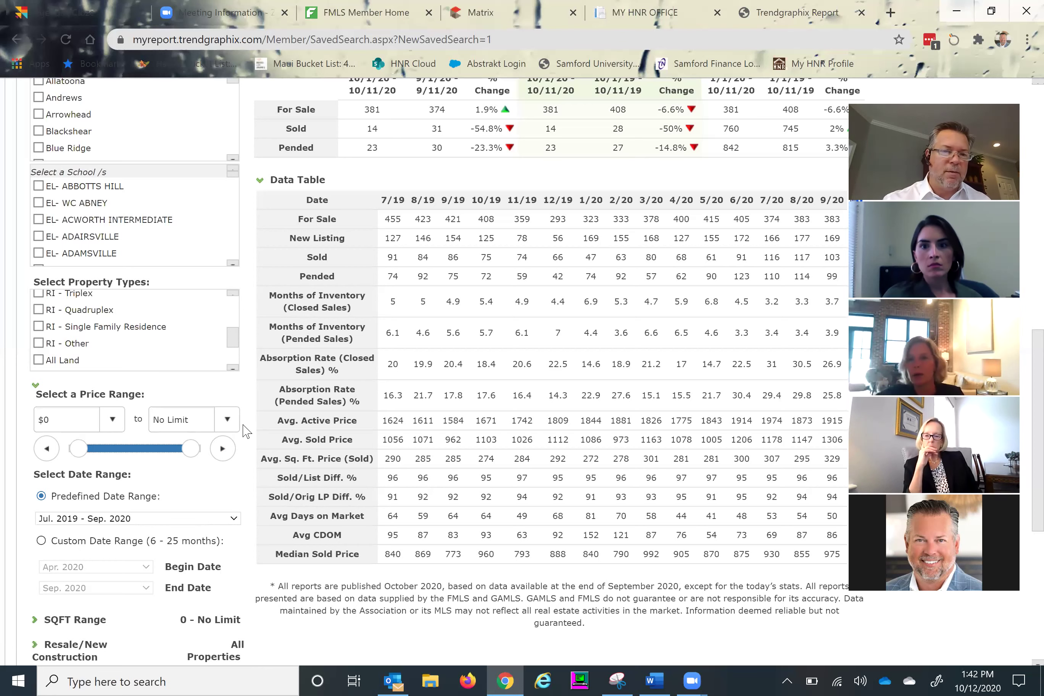
Set the minimum of the price range to $300,000.
left_click(115, 421)
scroll(122, 520, "down", 1)
scroll(122, 520, "down", 1)
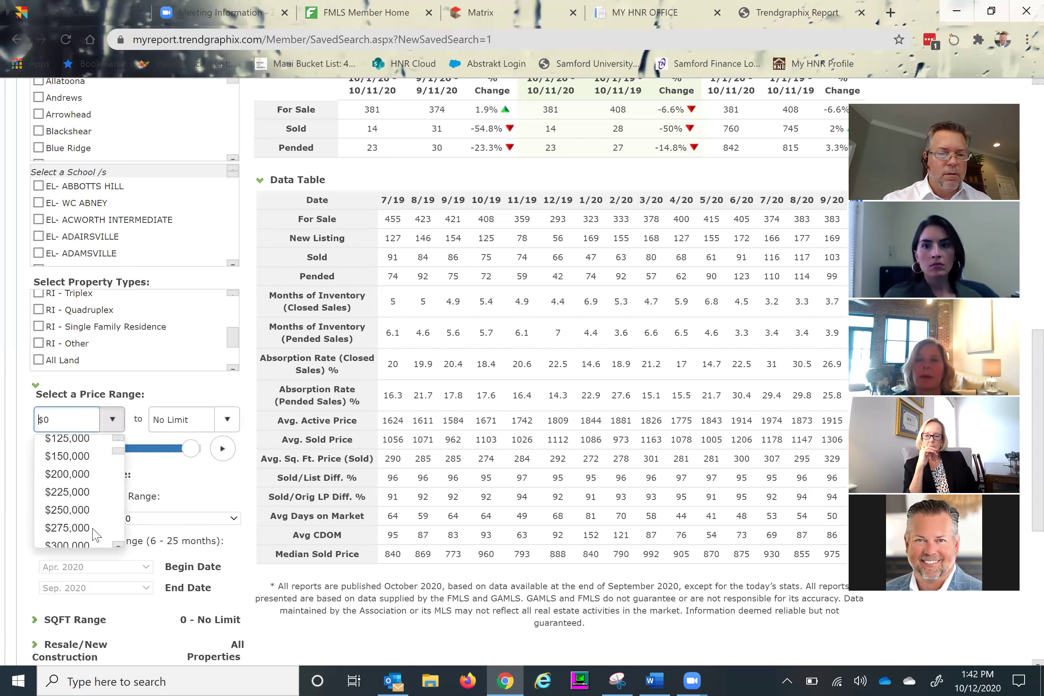
left_click(67, 542)
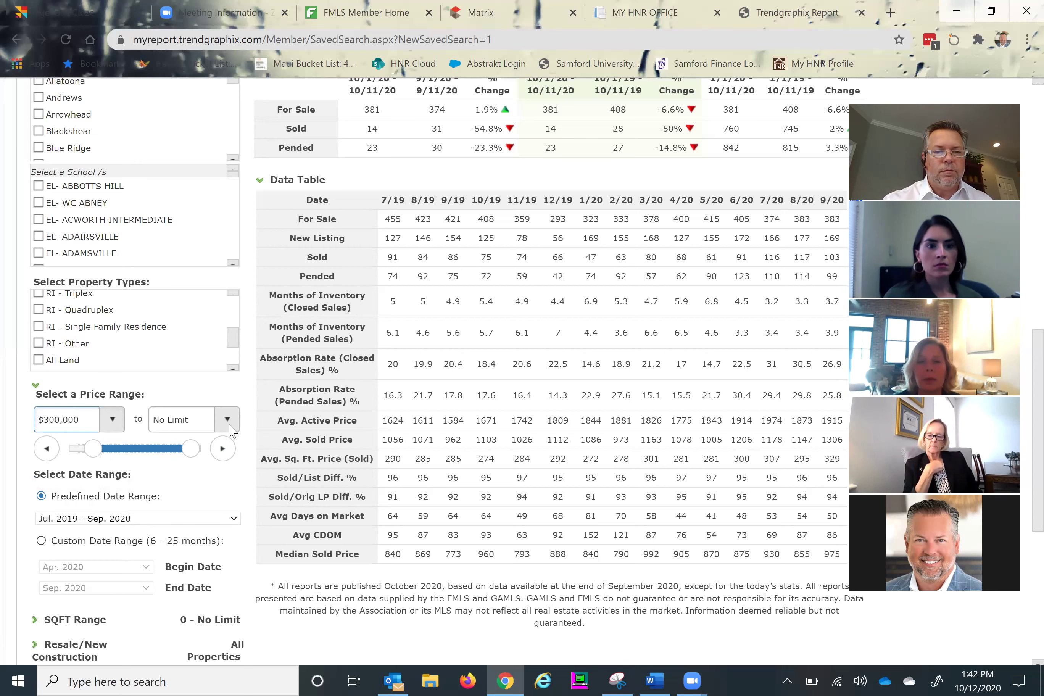
Set the maximum of the price range to $649,999.
left_click(228, 424)
scroll(232, 457, "up", 5)
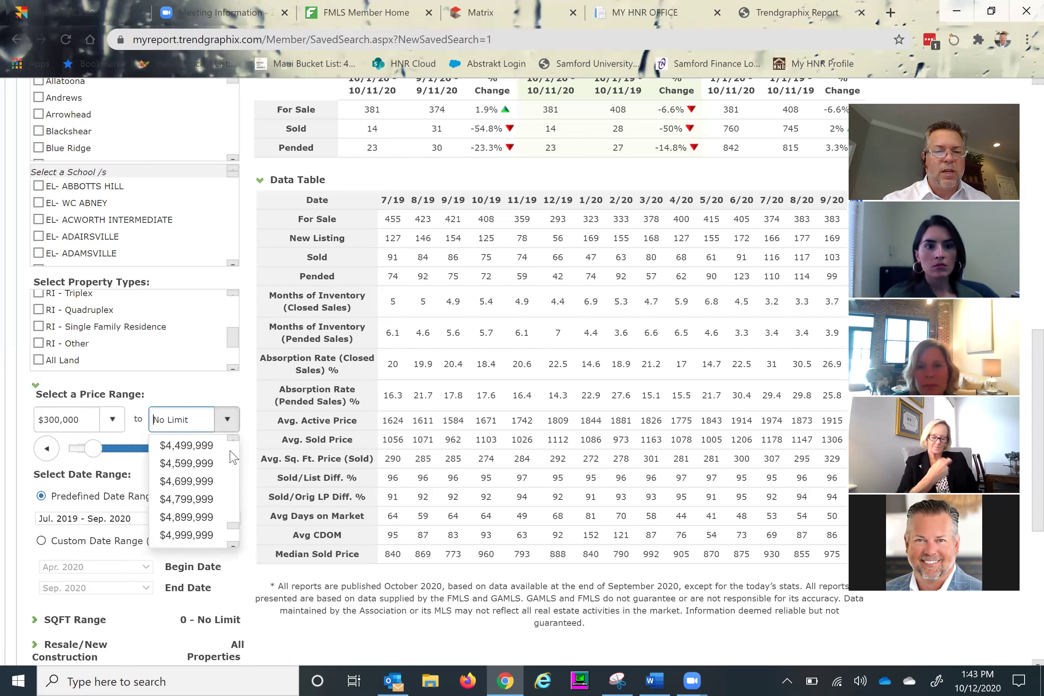
scroll(234, 457, "up", 3)
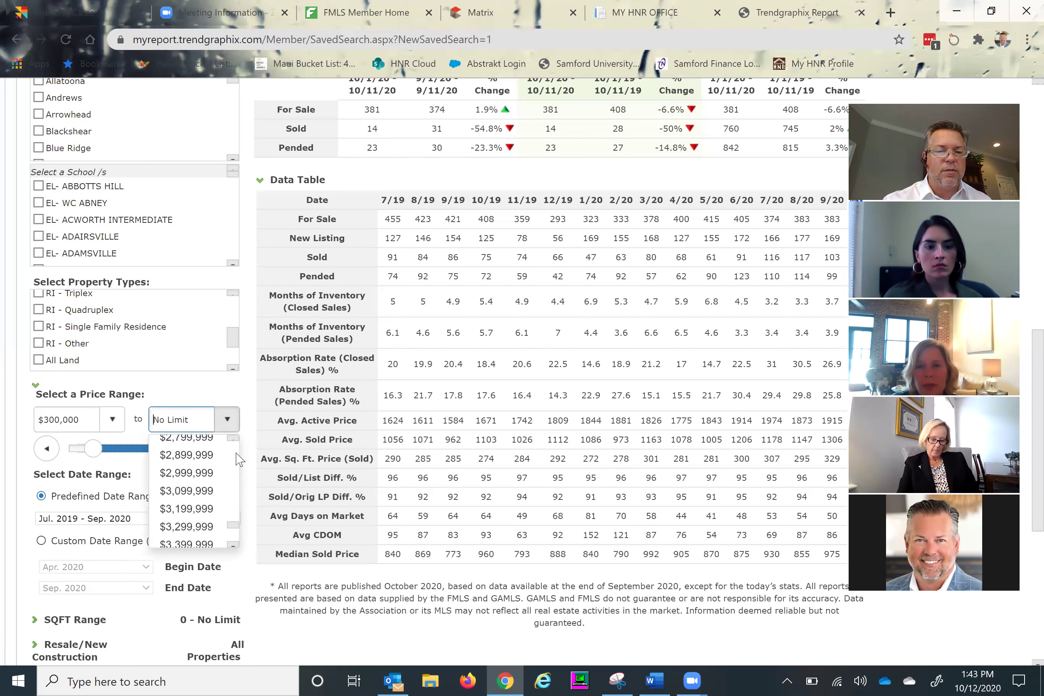
scroll(239, 459, "up", 3)
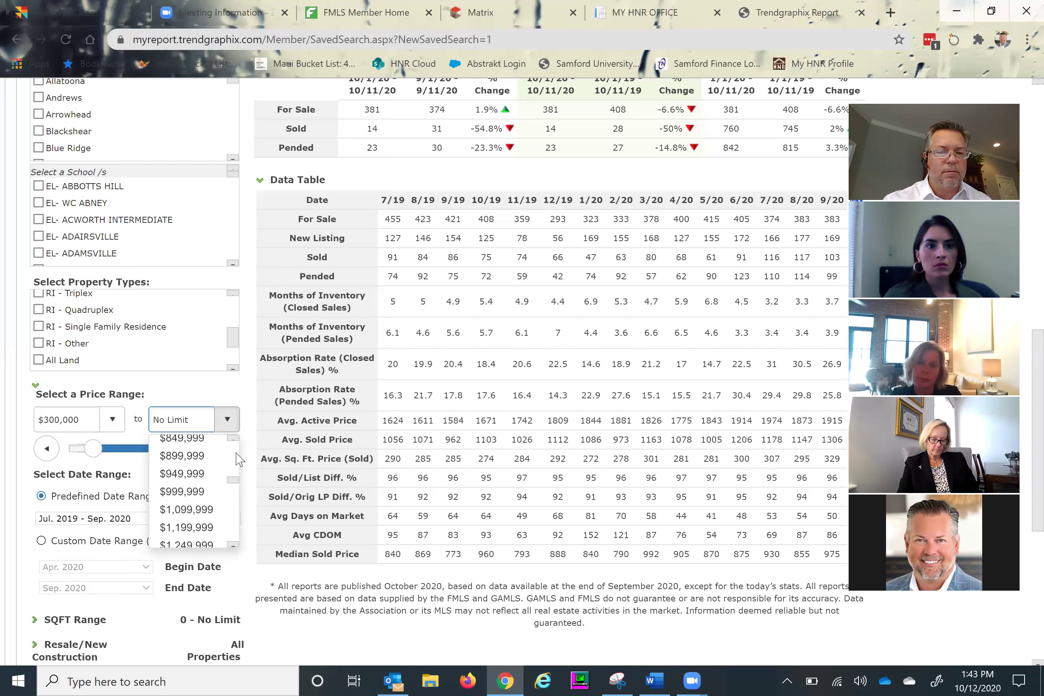
scroll(239, 459, "up", 2)
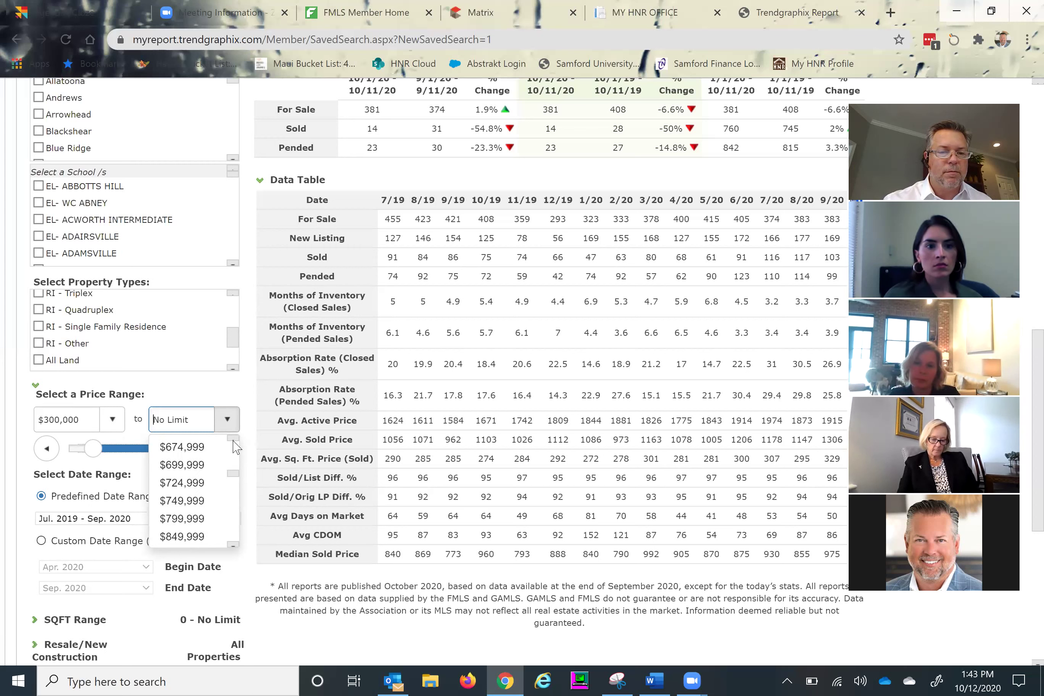
scroll(235, 446, "up", 1)
left_click(188, 465)
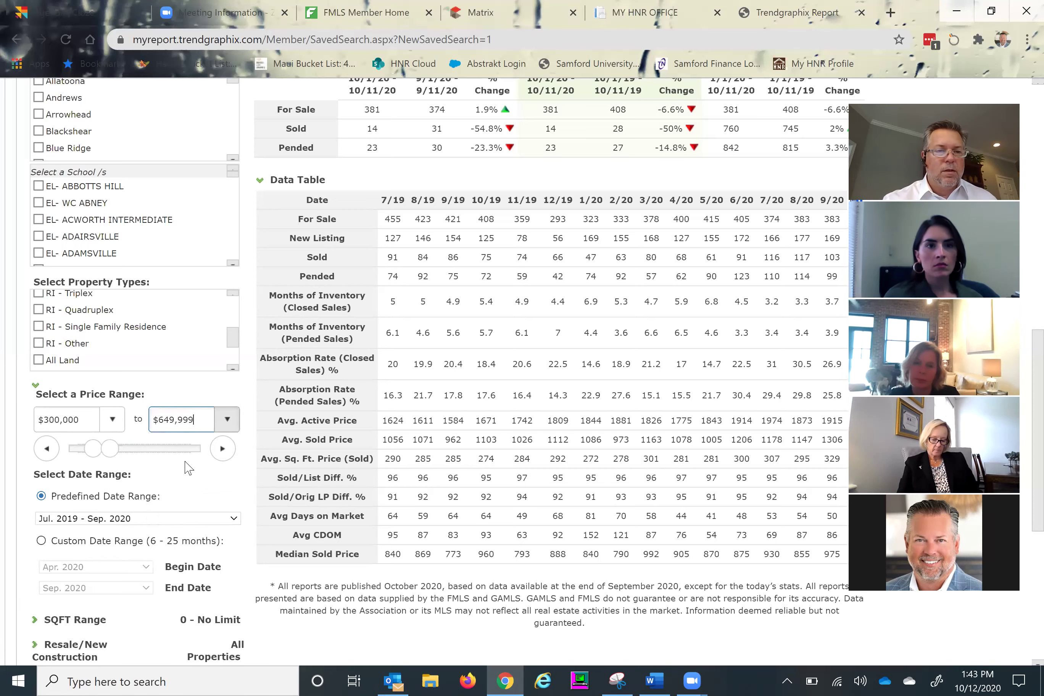
Remove Atlanta North (21) from the selected locations.
scroll(216, 485, "down", 4)
scroll(236, 500, "down", 2)
scroll(237, 500, "up", 9)
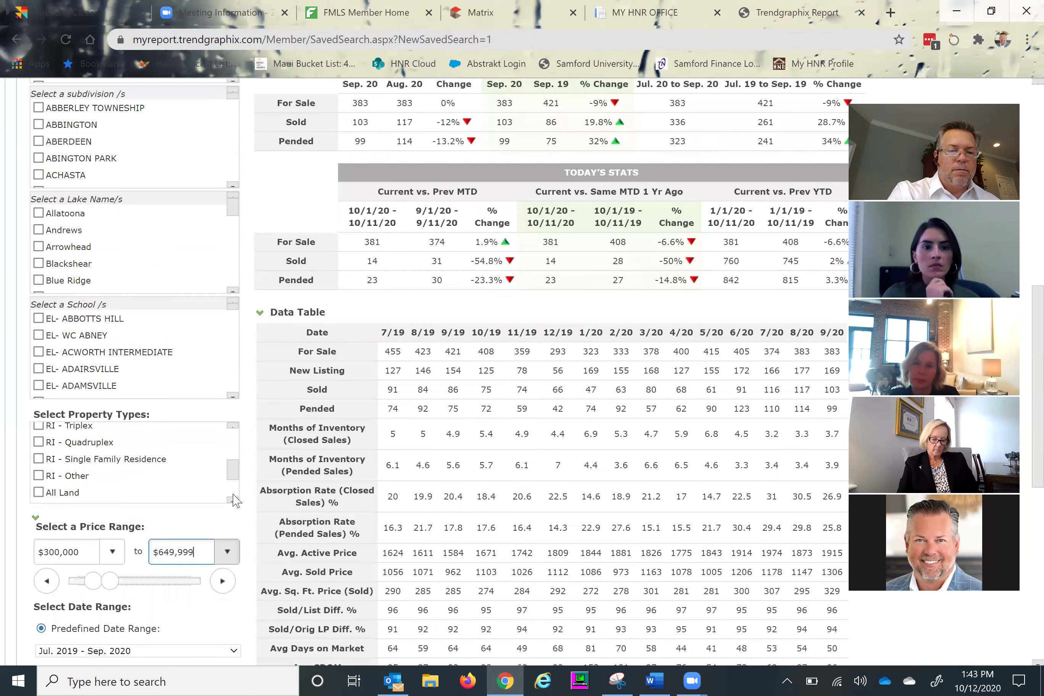
scroll(233, 500, "up", 6)
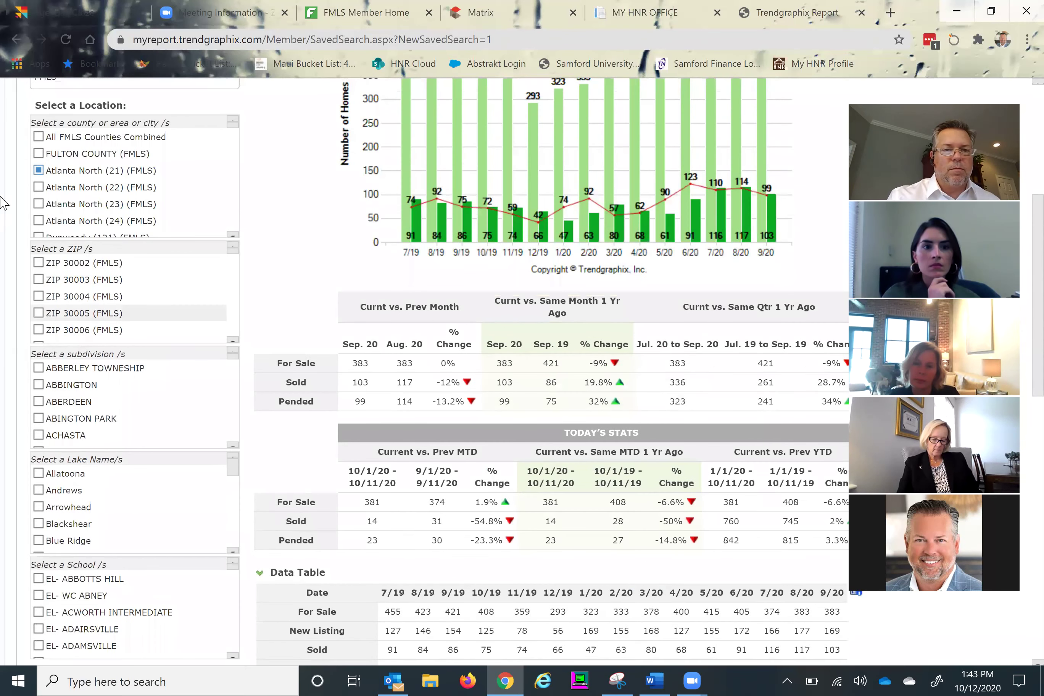
left_click(39, 171)
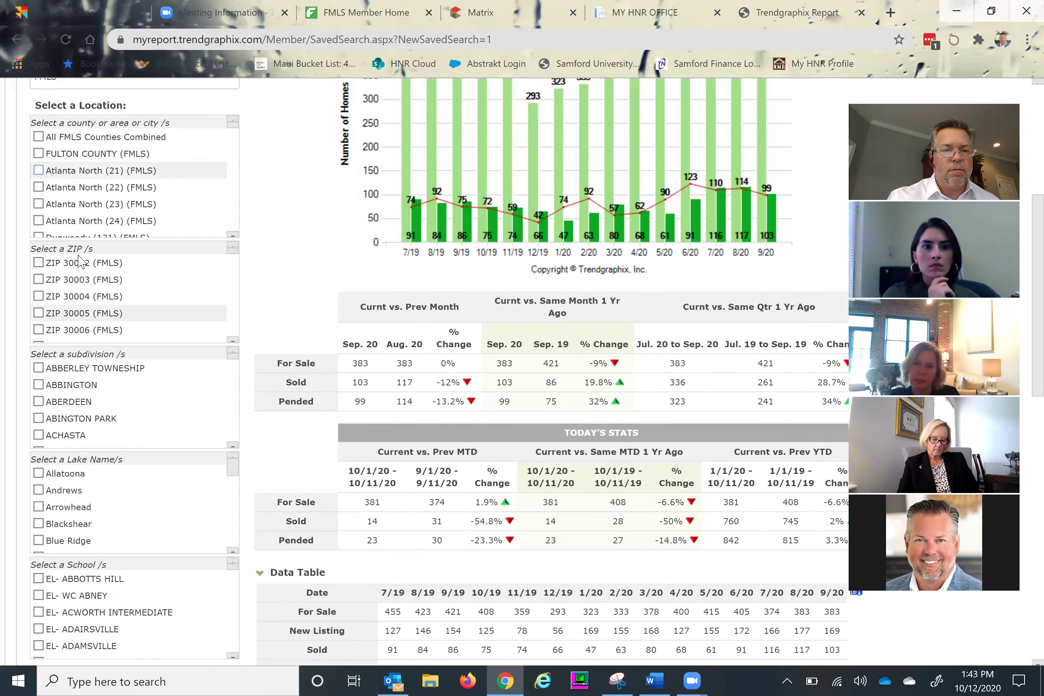
Select ZIP 30305 (FMLS) as the report's location.
scroll(234, 325, "down", 2)
scroll(234, 326, "down", 2)
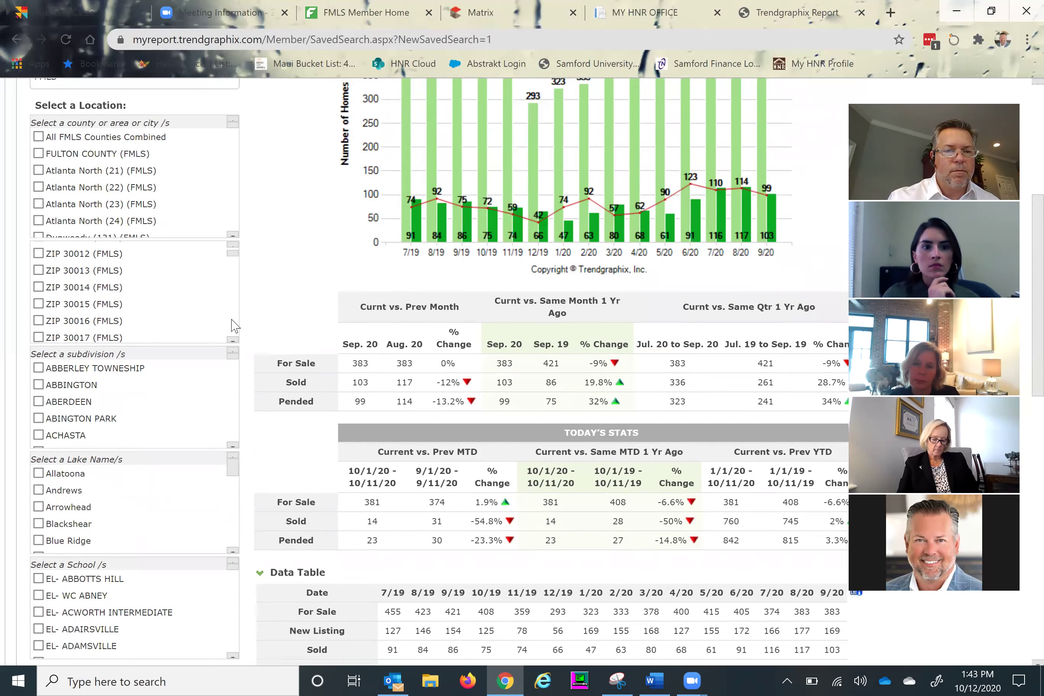
scroll(240, 326, "down", 3)
scroll(238, 325, "down", 4)
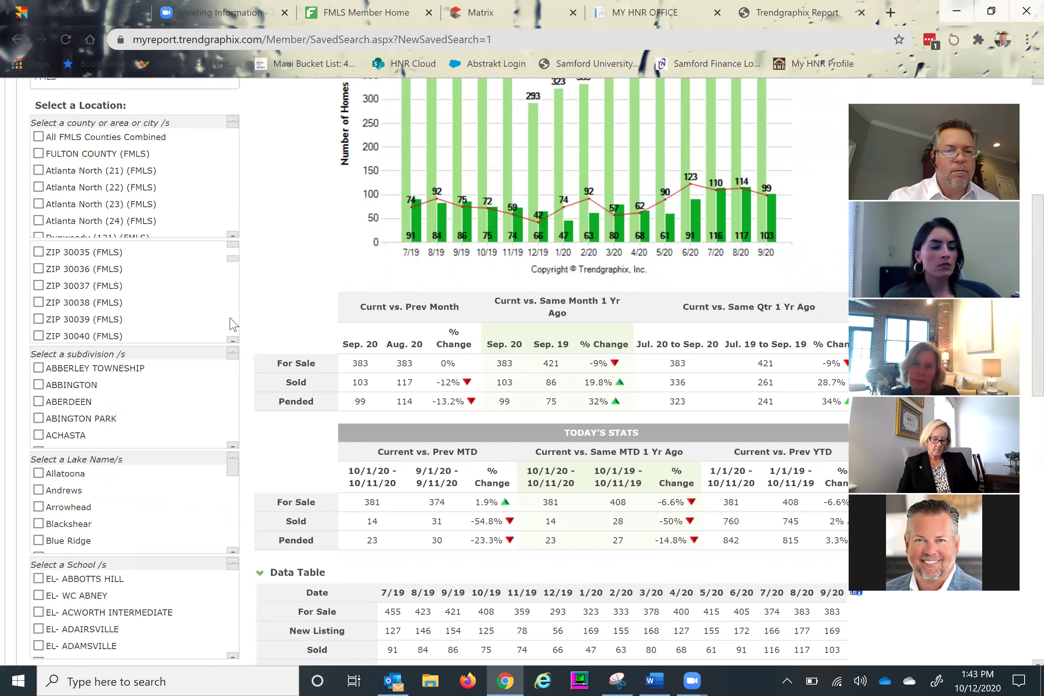
scroll(239, 321, "down", 6)
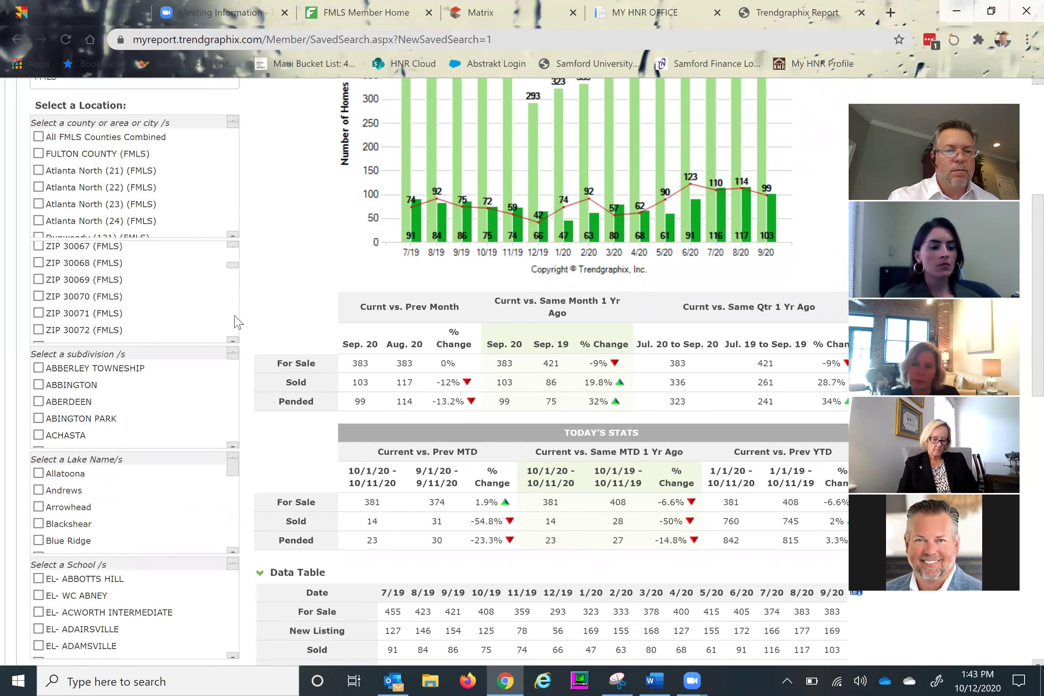
scroll(238, 322, "down", 5)
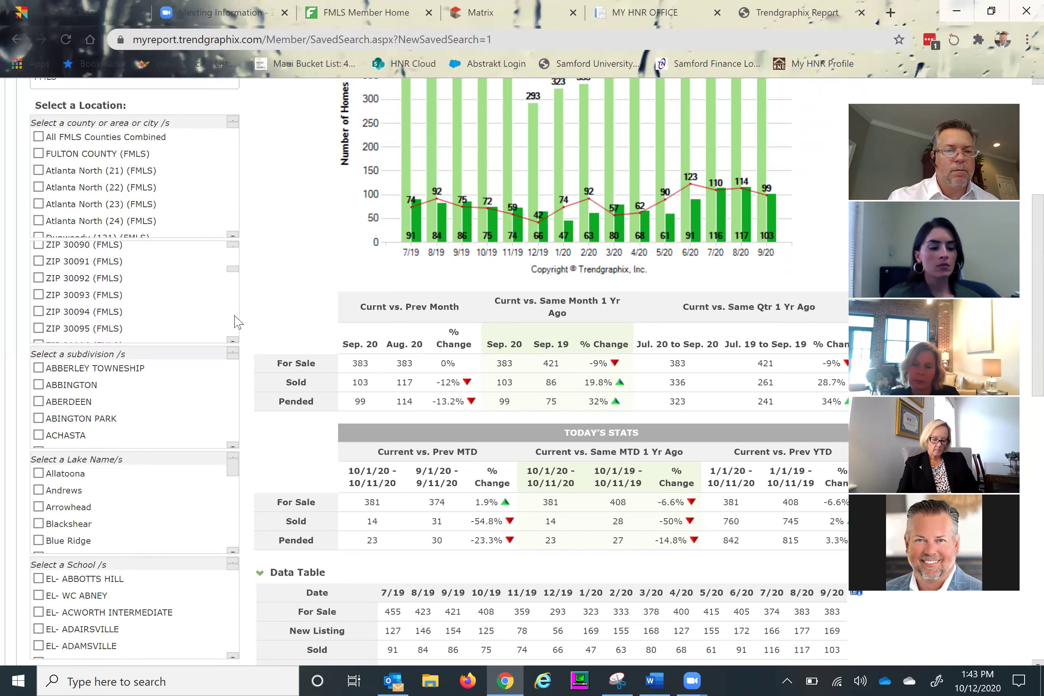
scroll(238, 322, "down", 6)
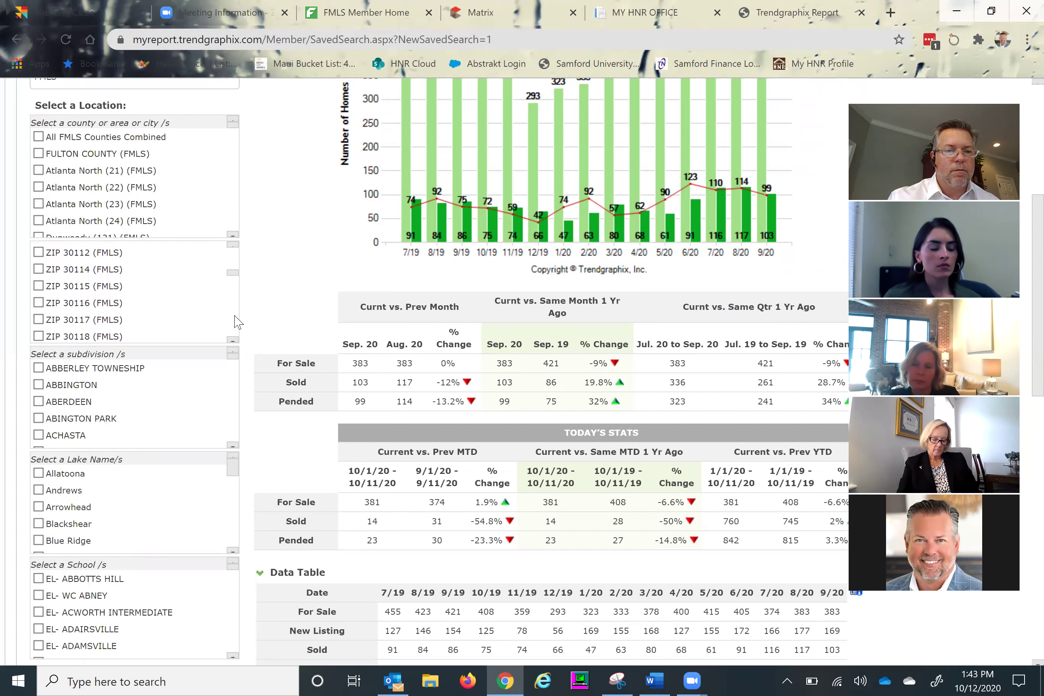
scroll(238, 323, "down", 6)
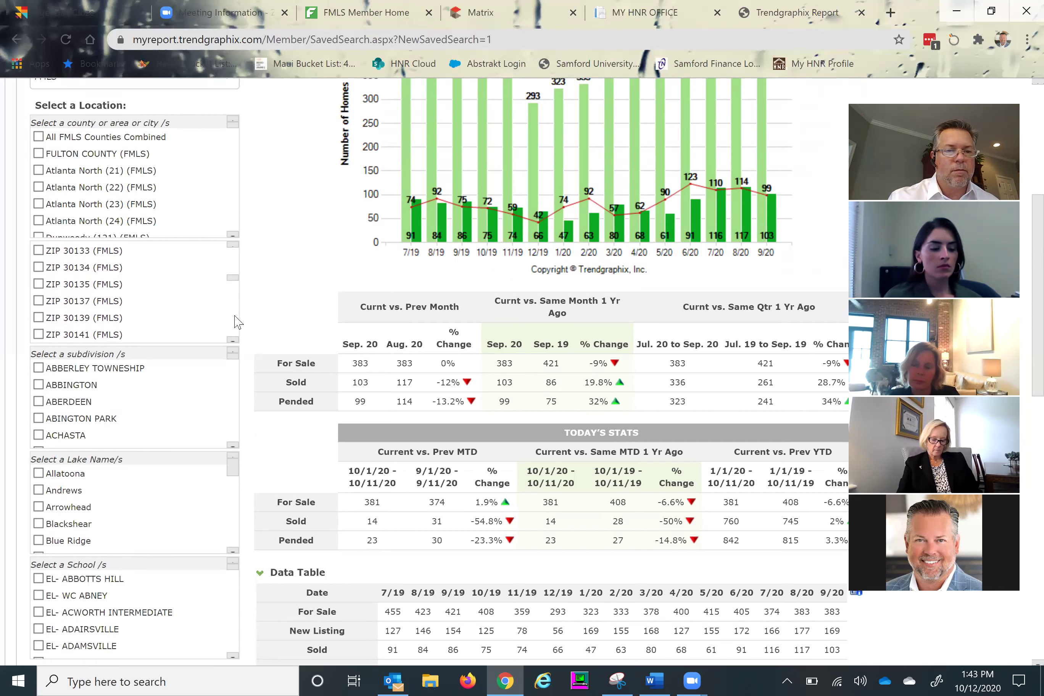
scroll(236, 322, "down", 3)
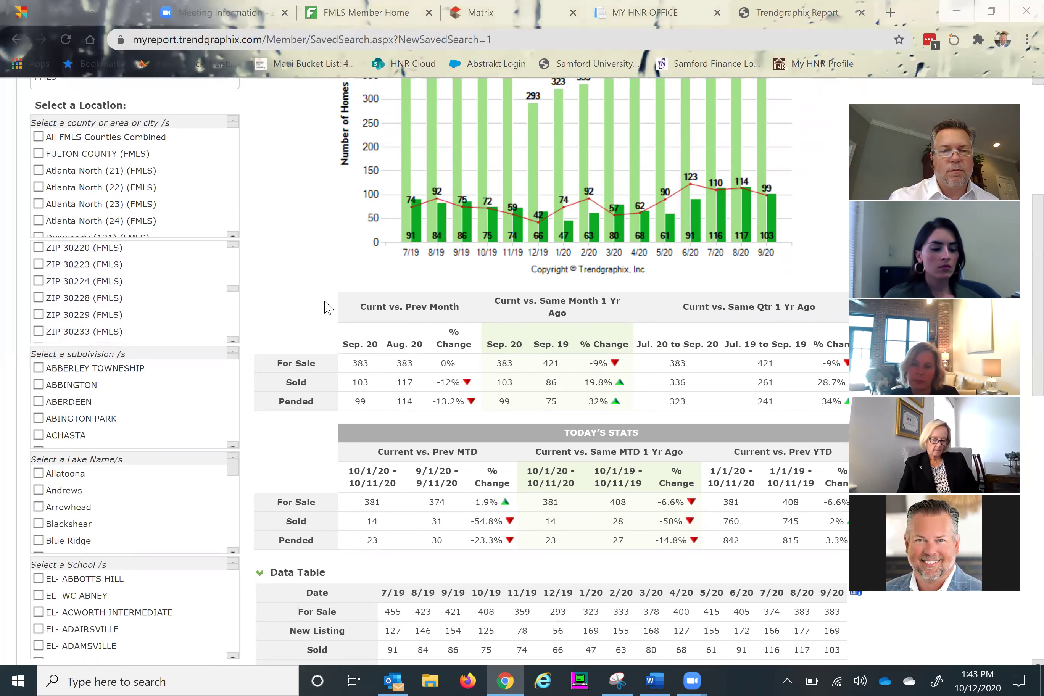
scroll(236, 323, "down", 2)
scroll(237, 323, "down", 4)
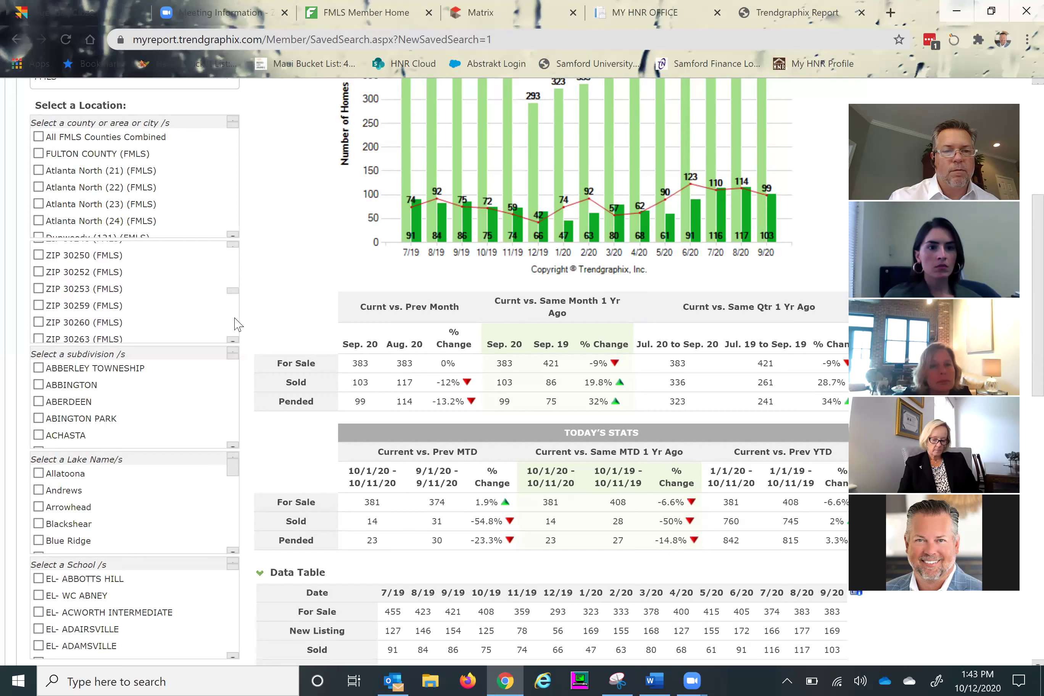
scroll(236, 323, "down", 3)
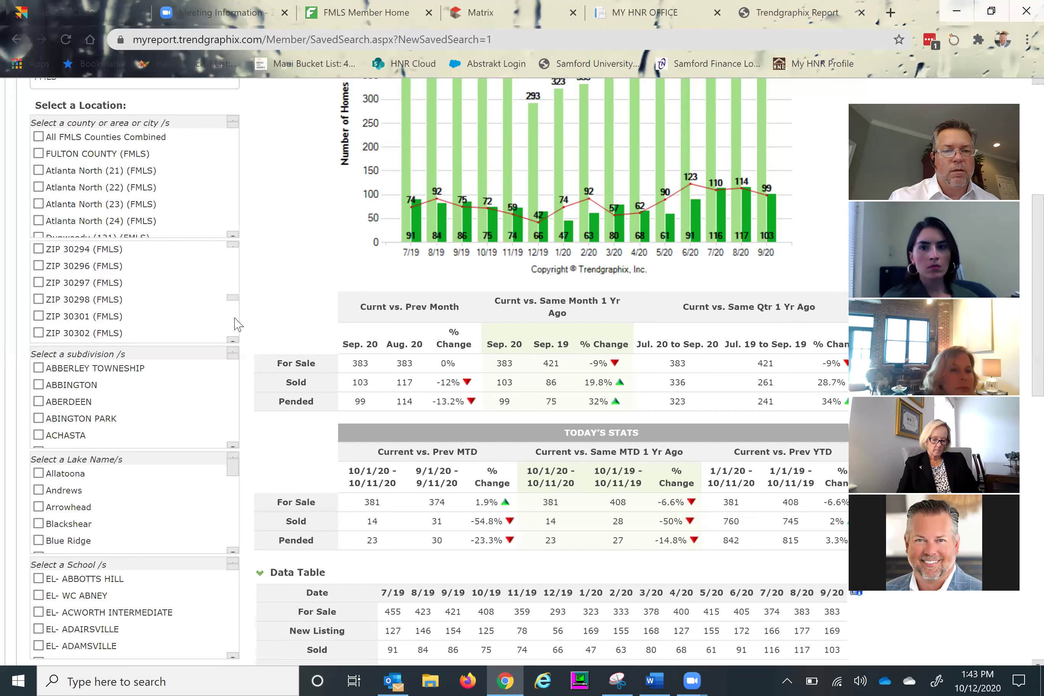
scroll(237, 323, "down", 2)
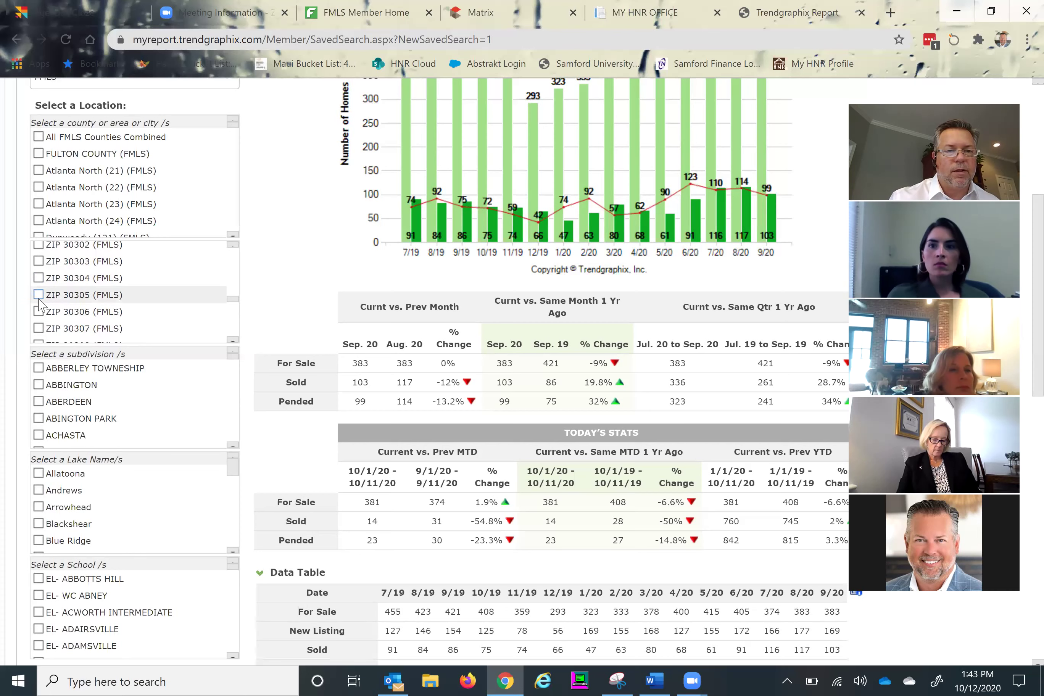
left_click(39, 299)
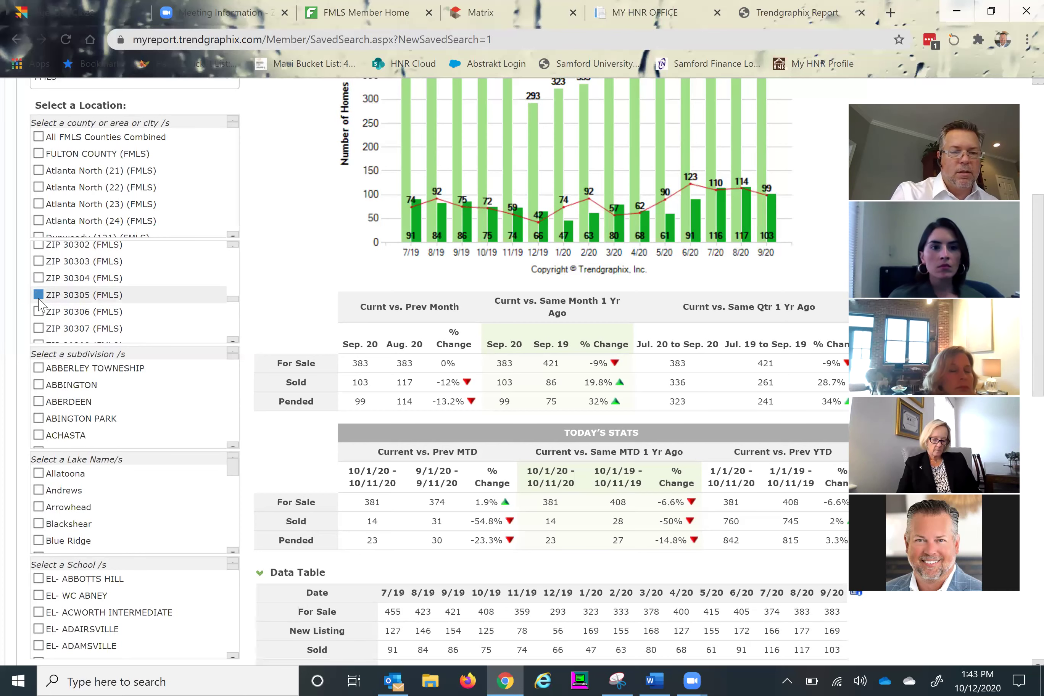
scroll(39, 300, "down", 6)
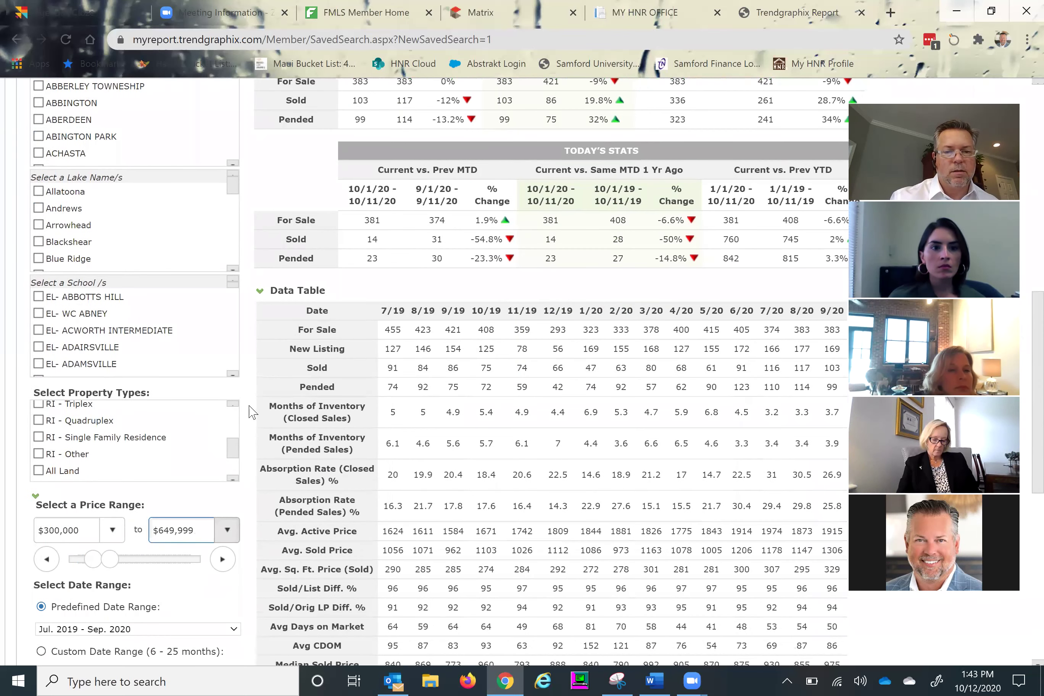
Change the report's property type from Res - Single Family Residence to Res - Condo and regenerate the chart.
scroll(236, 419, "up", 4)
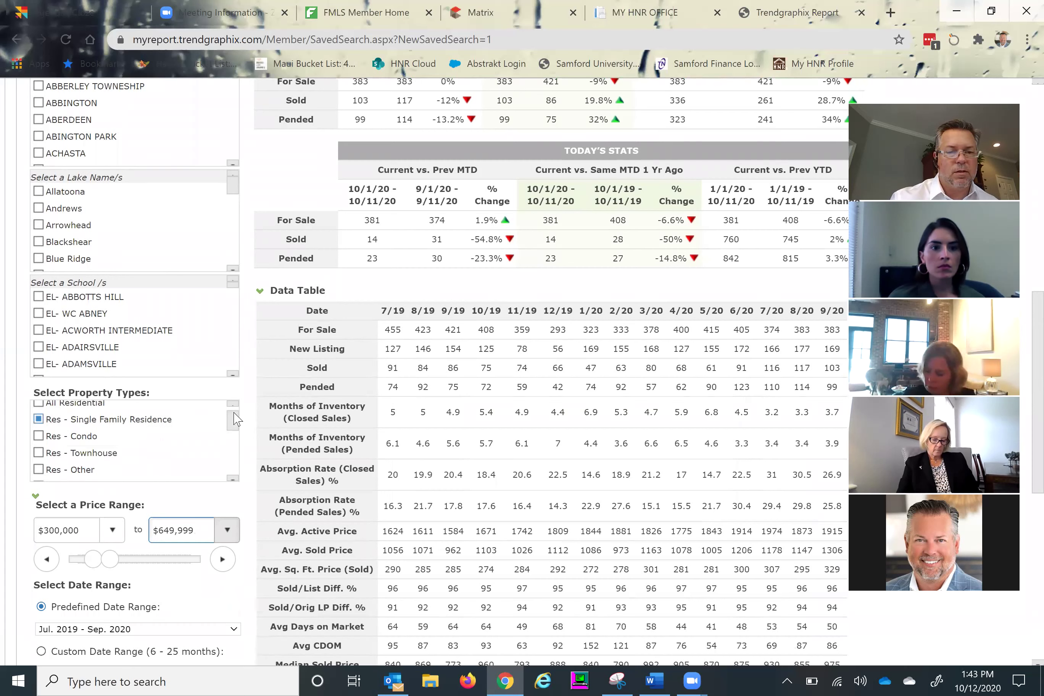
left_click(40, 434)
left_click(39, 427)
scroll(154, 597, "down", 6)
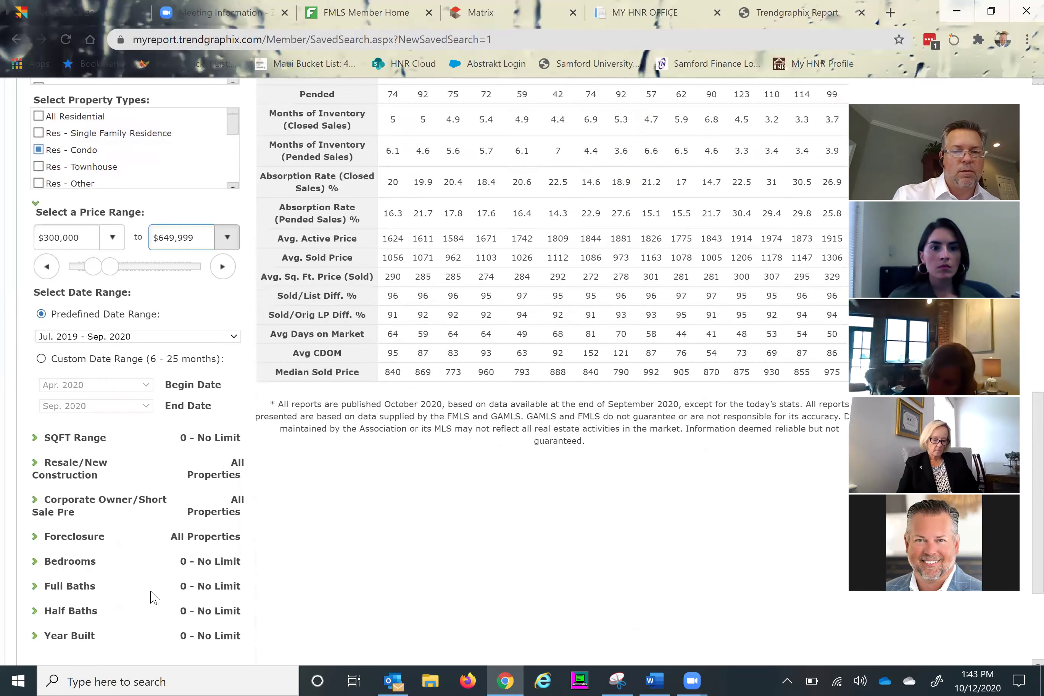
scroll(134, 606, "down", 4)
left_click(80, 496)
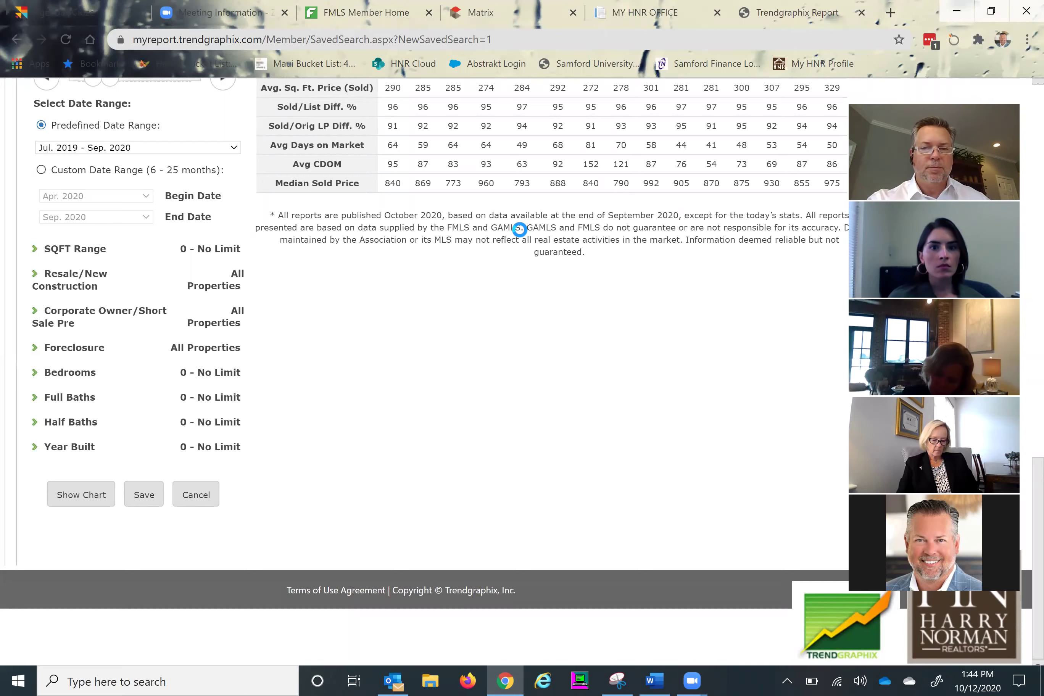
Examine the condo report's monthly chart, period comparisons, today's stats and data table for ZIP 30305.
scroll(521, 234, "up", 5)
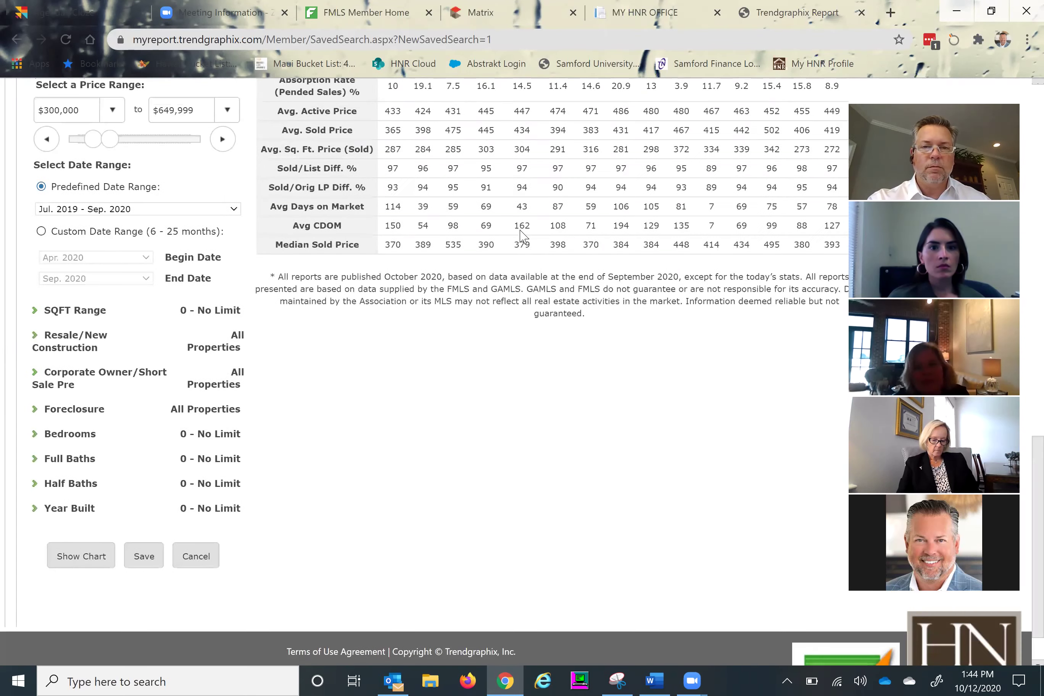
scroll(521, 234, "up", 10)
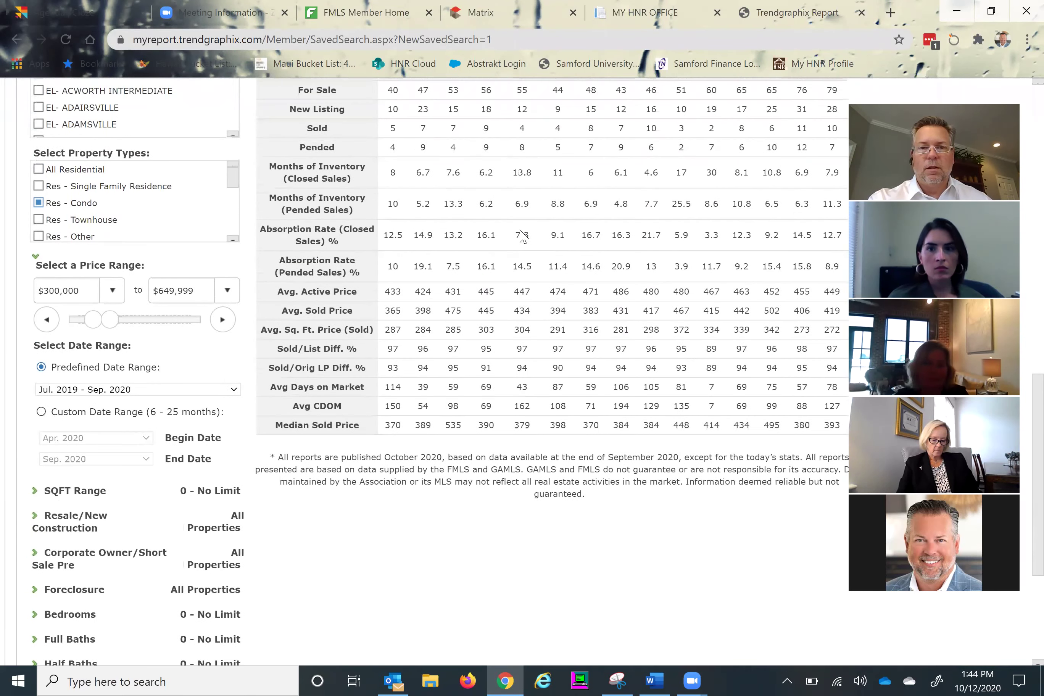
scroll(521, 234, "up", 10)
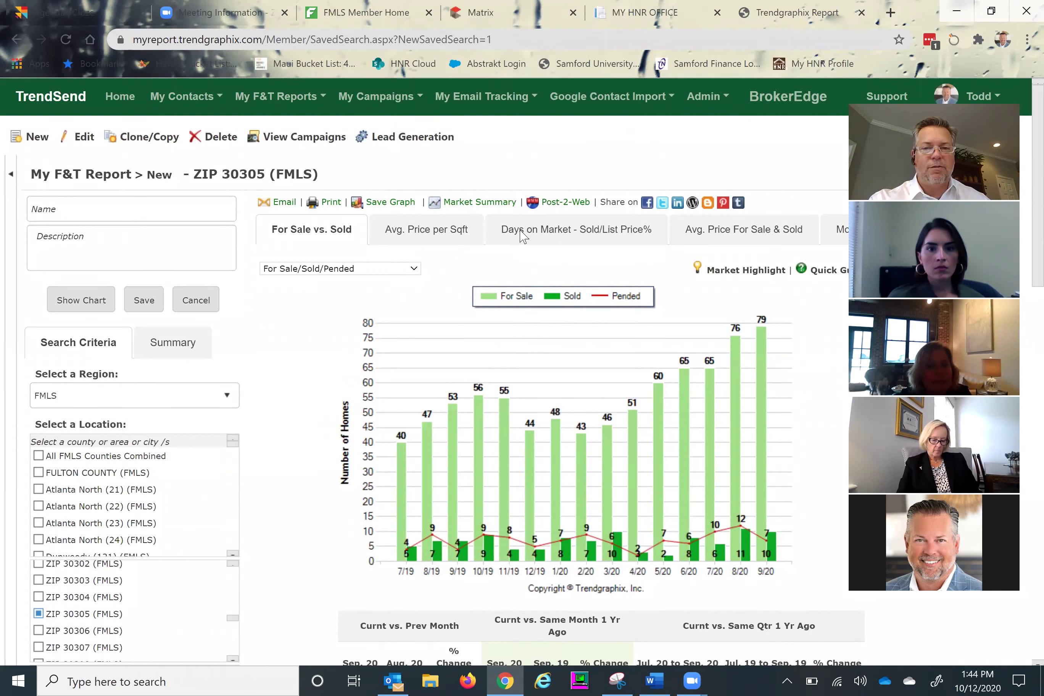
scroll(521, 235, "down", 7)
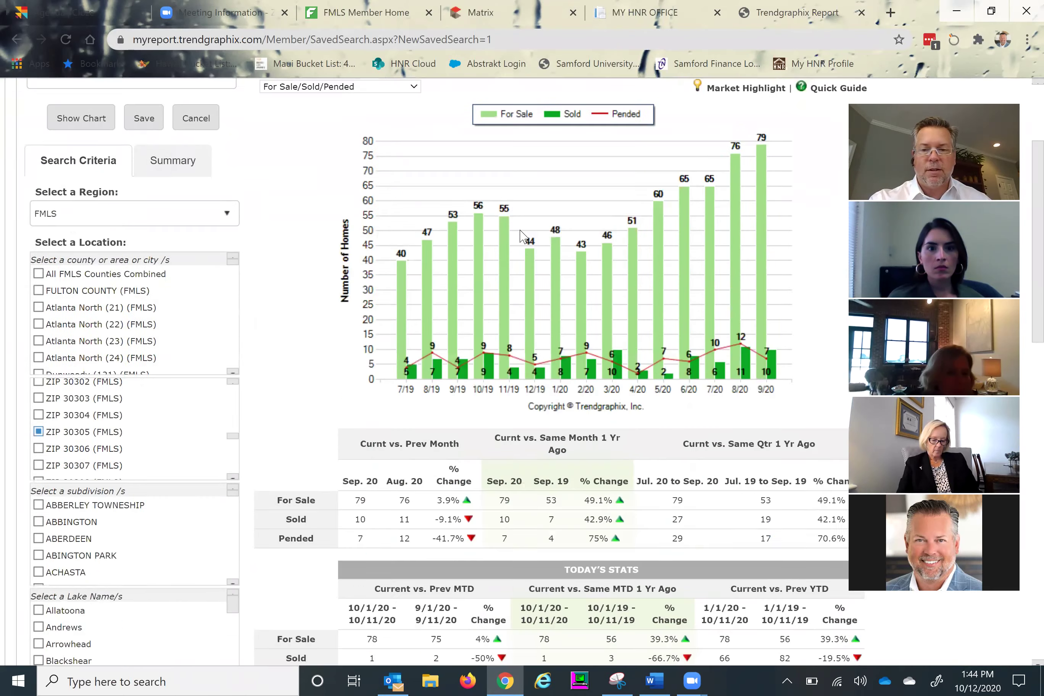
scroll(521, 235, "down", 3)
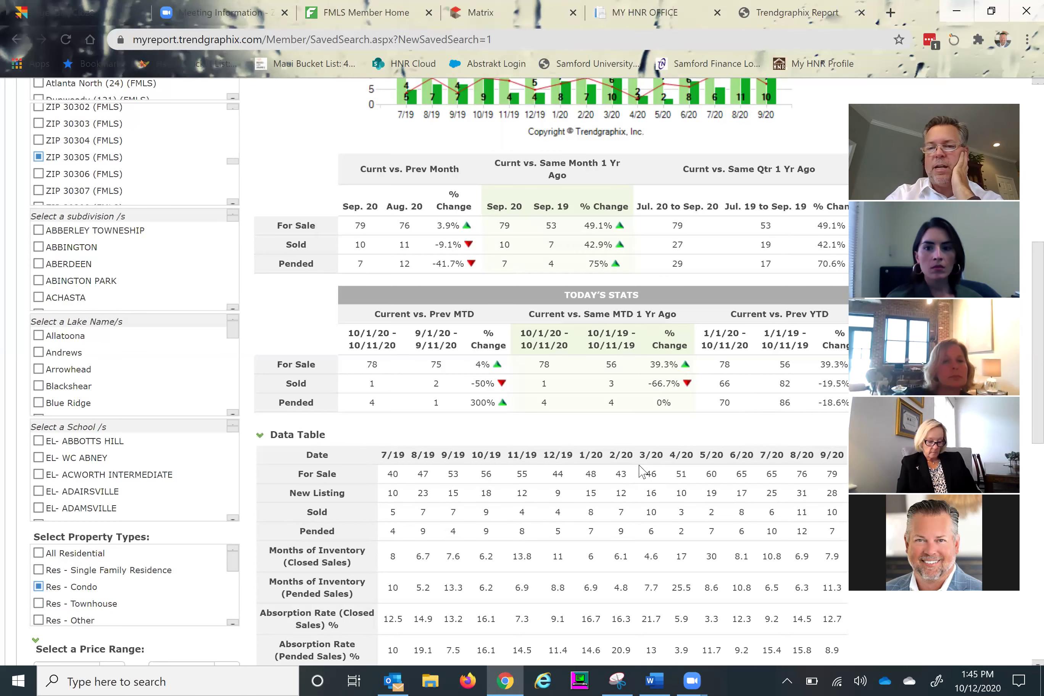
scroll(642, 472, "down", 3)
scroll(642, 471, "down", 3)
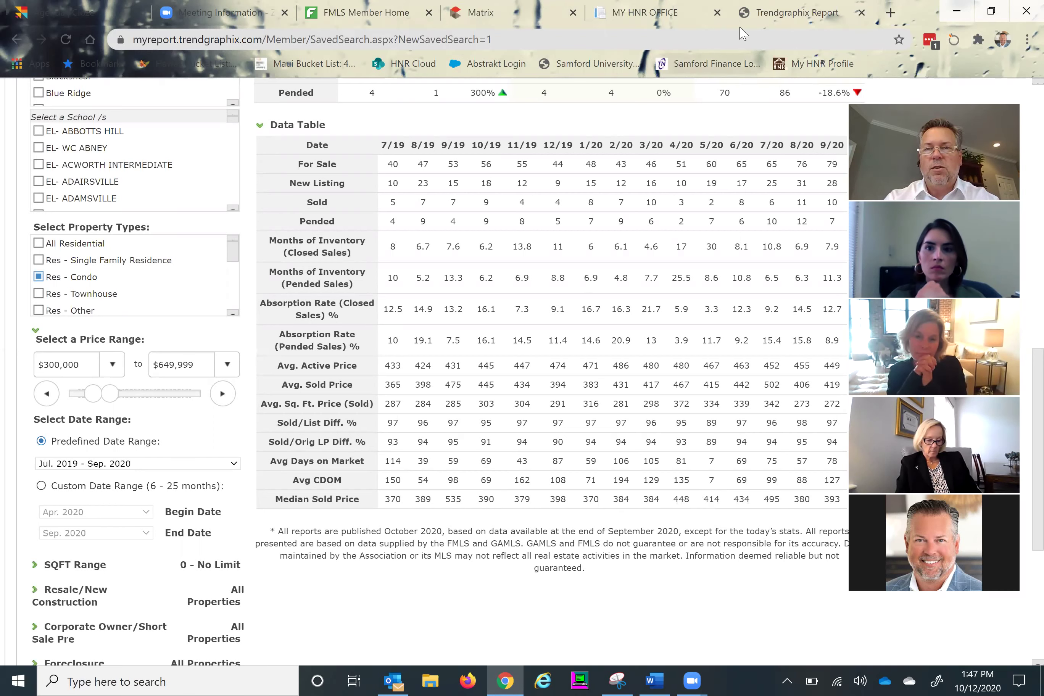
key("Up")
key("Up")
key("Up")
key("Up")
key("Up")
key("Up")
key("Up")
key("Up")
key("Up")
key("Up")
key("Up")
key("Up")
key("Up")
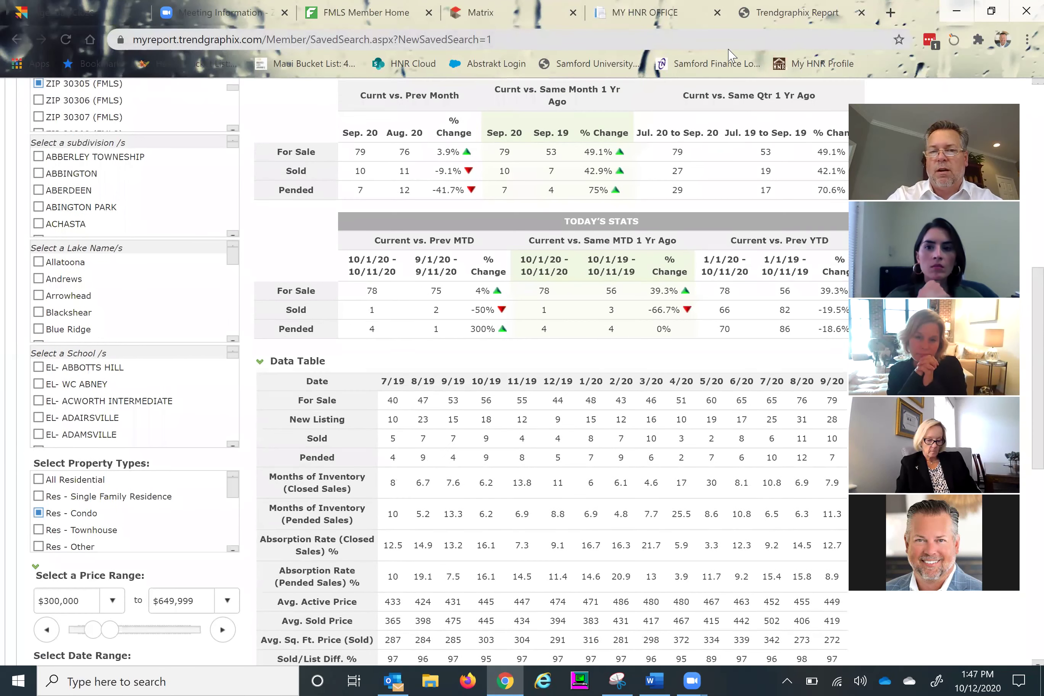
key("Up")
key("Up")
key("Up")
key("Up")
key("Up")
key("Up")
key("Down")
key("Down")
key("Down")
key("Down")
key("Down")
key("Down")
key("Down")
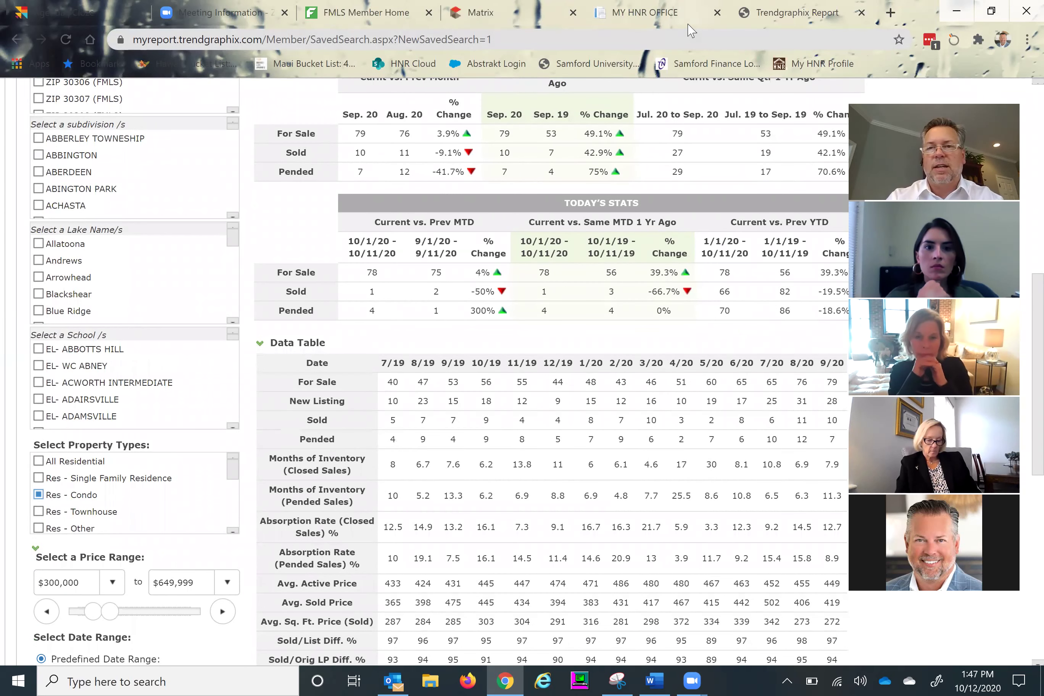
Switch to Matrix and limit the active residential search to Residential Attached with the Condominium subtype.
left_click(651, 12)
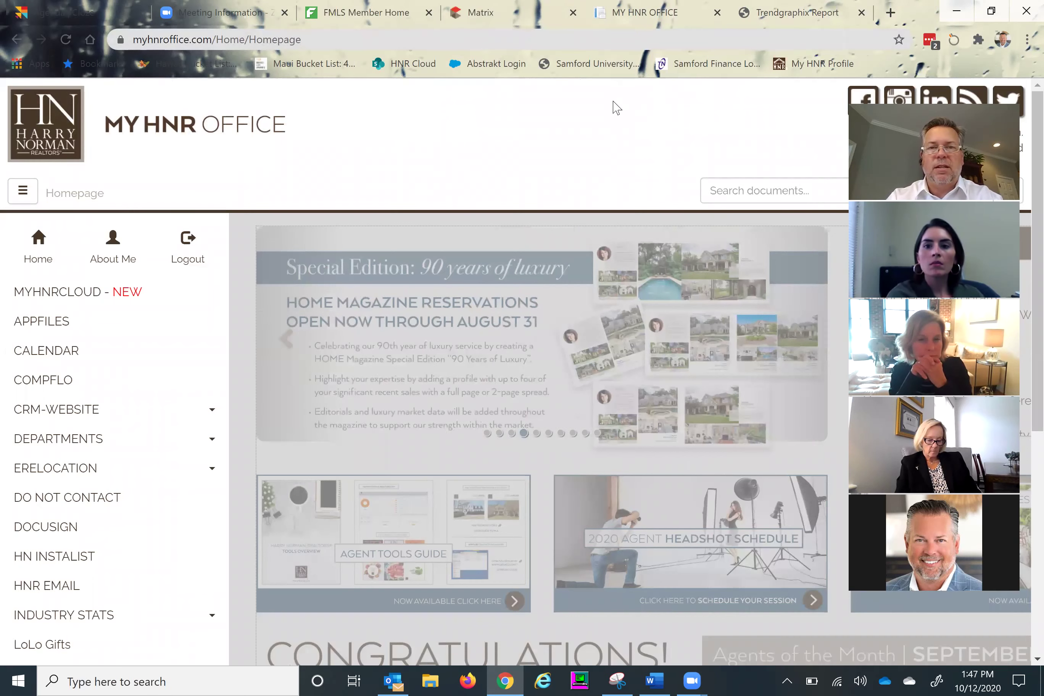
left_click(532, 16)
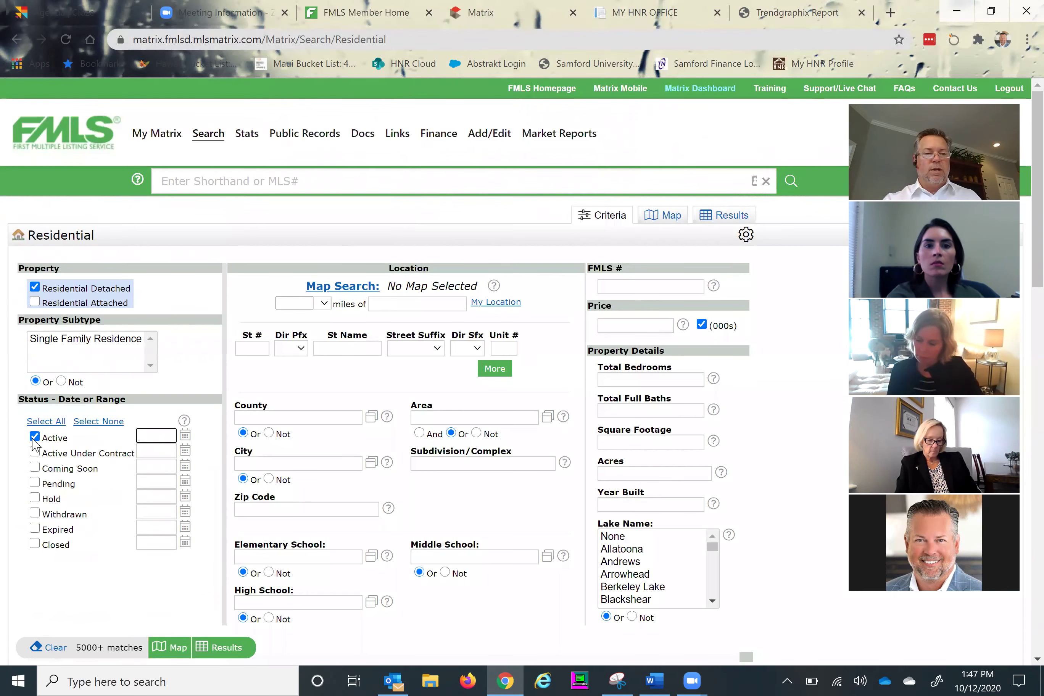
left_click(35, 301)
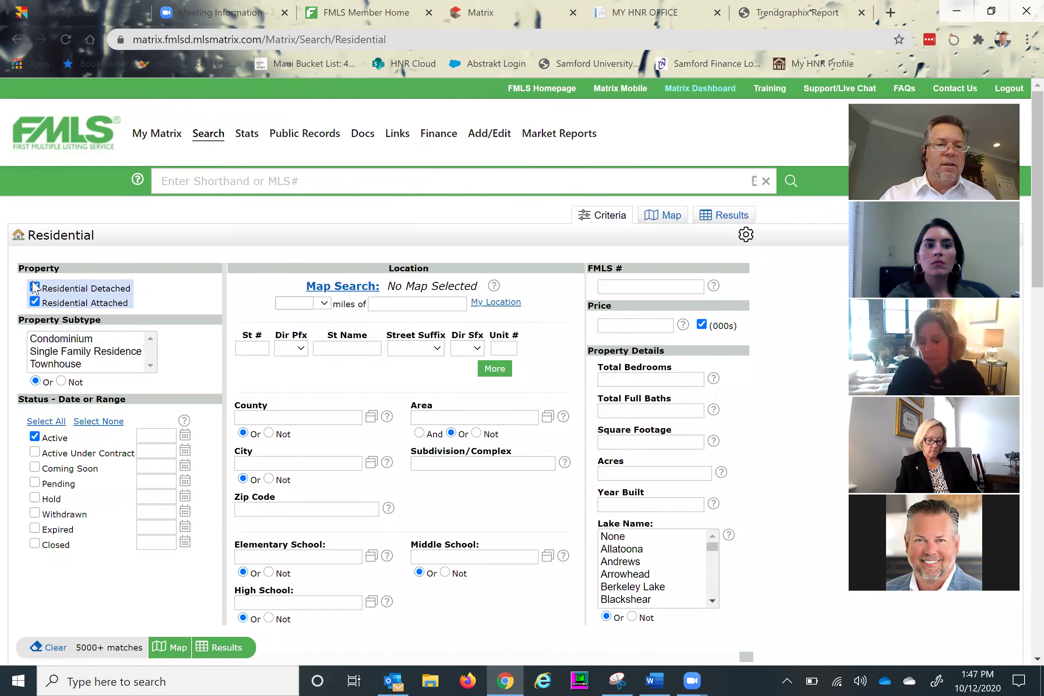
left_click(35, 287)
left_click(69, 344)
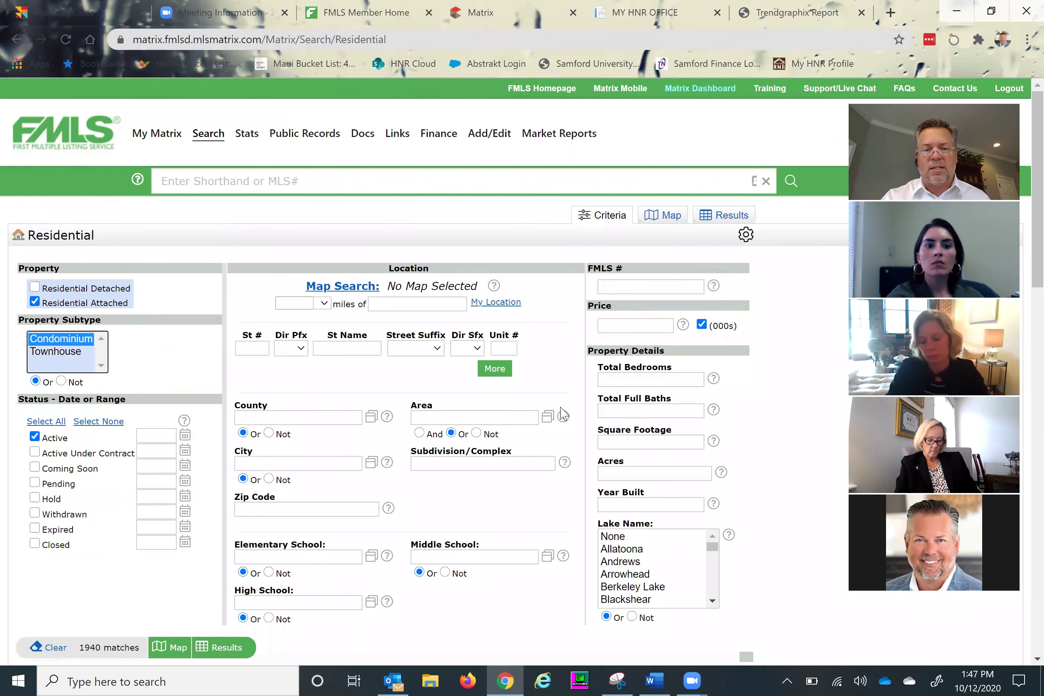
Set the search price to 300-650 thousand and the area to 21 - Atlanta North, and show the matching listings.
left_click(622, 330)
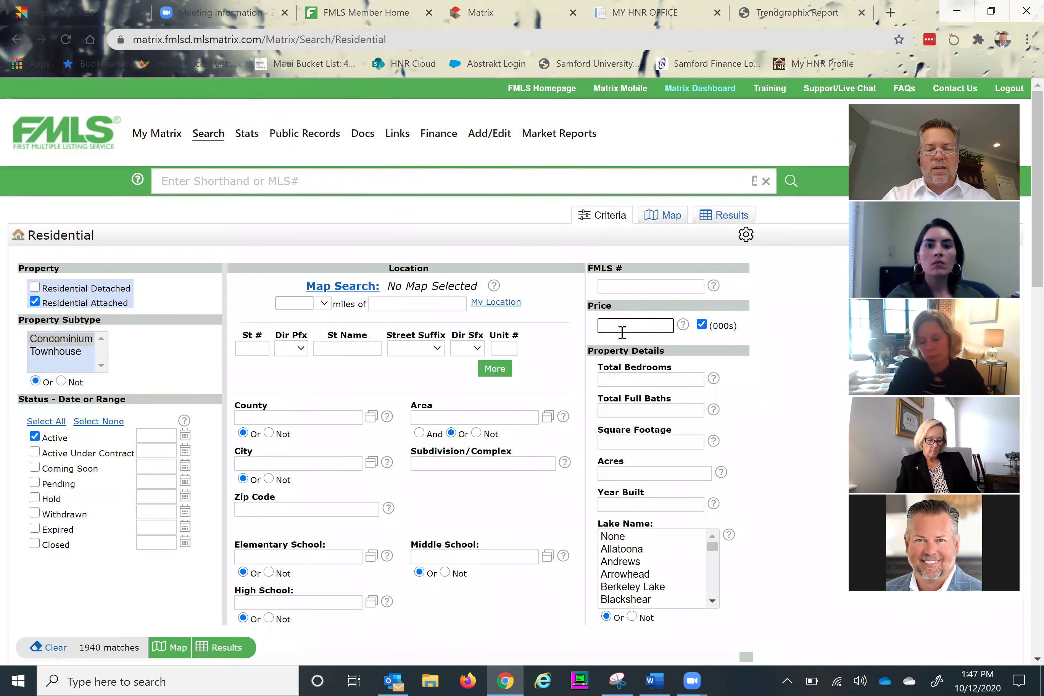
type("300-650")
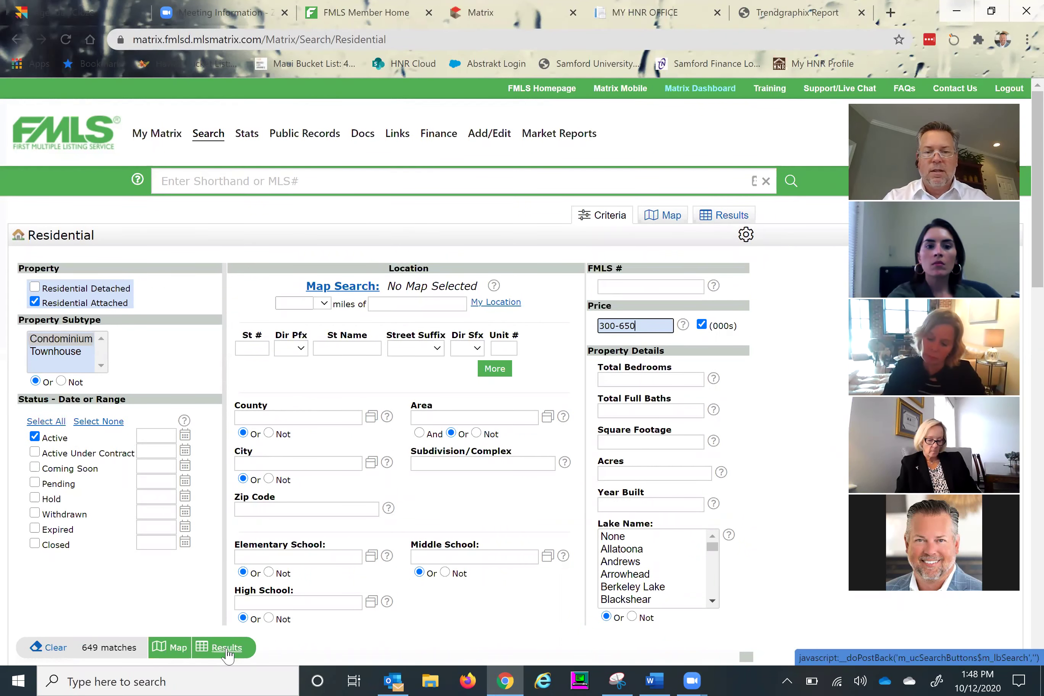
left_click(471, 419)
type("21")
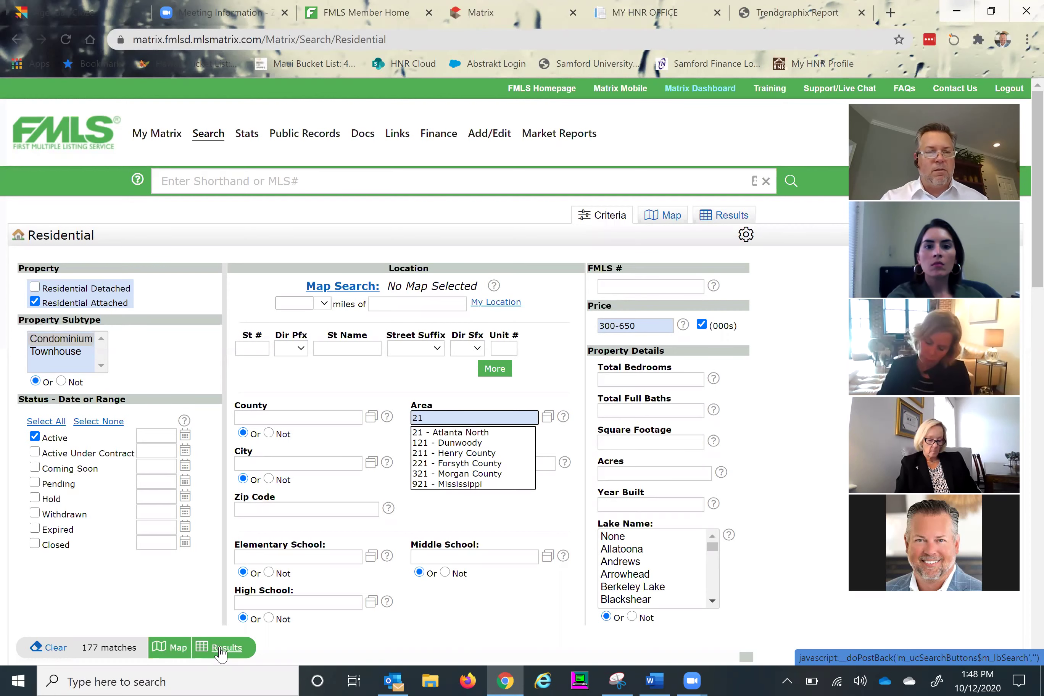
left_click(220, 651)
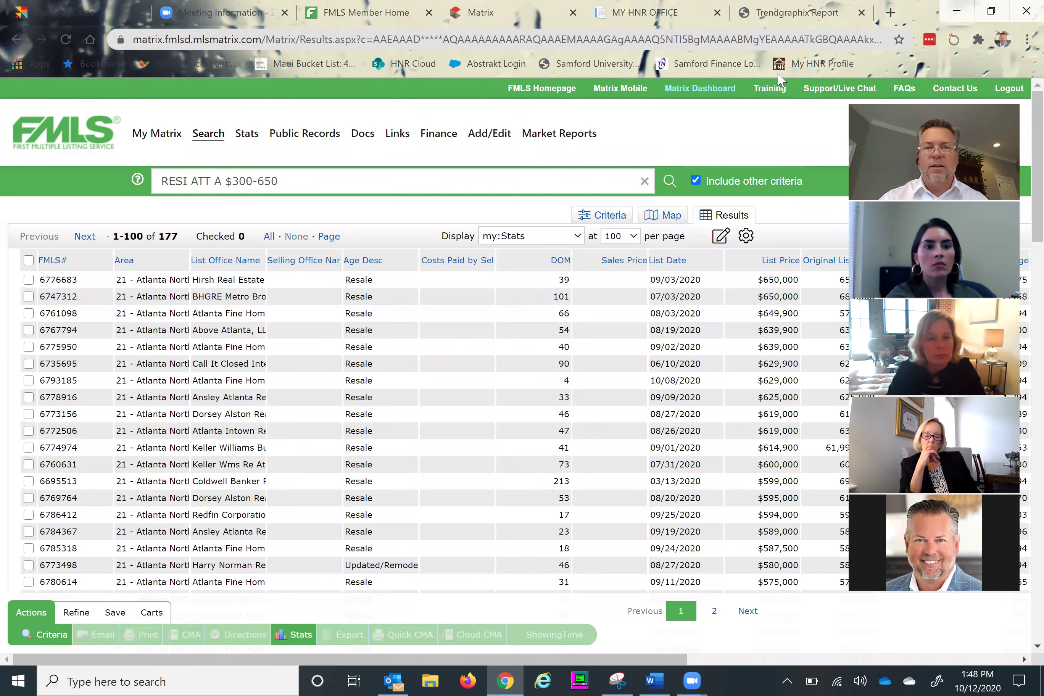
Switch to the Trendgraphix report to recheck the condo figures, and return to the Matrix results.
key("ctrl+Tab")
key("ctrl+Tab")
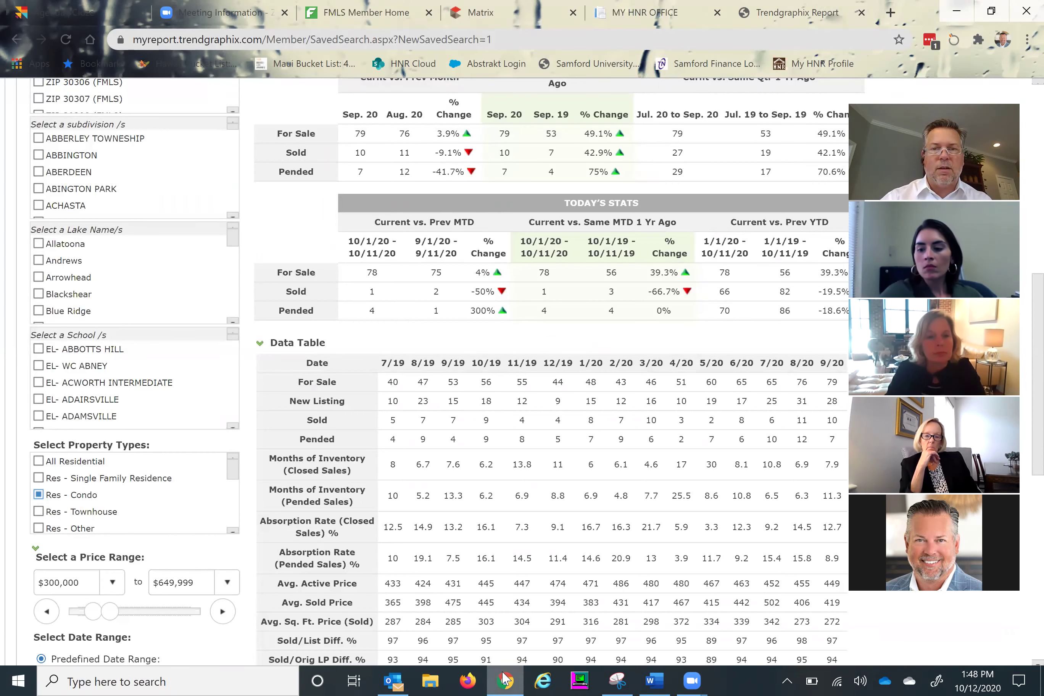
left_click(506, 23)
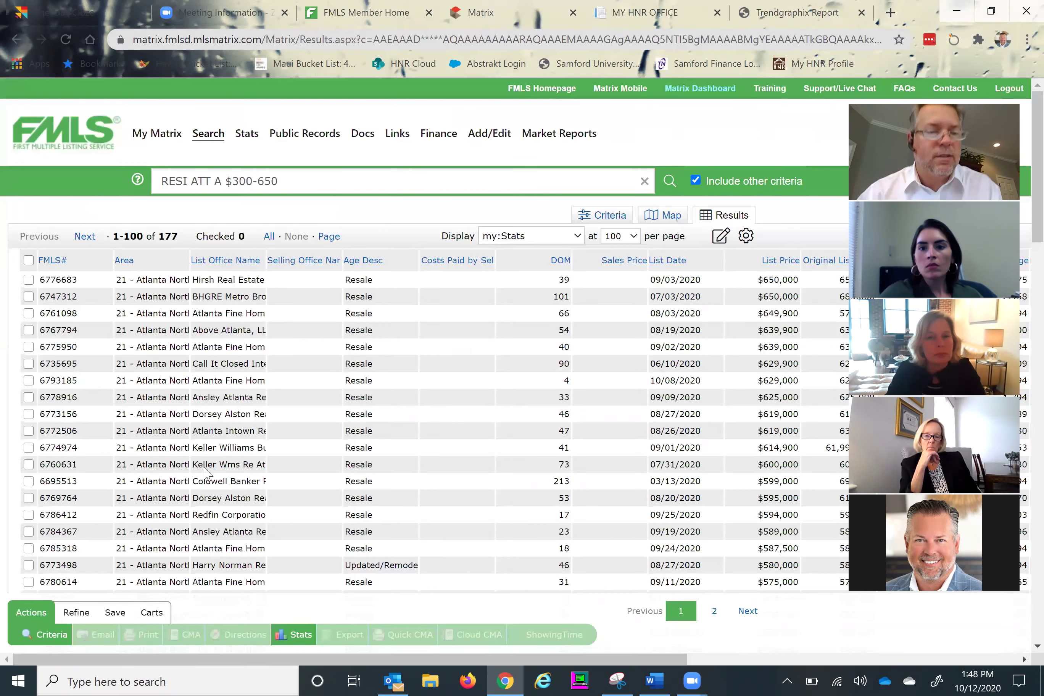
Reopen the search criteria, replace the area filter with zip code 30305, and show the matching listings.
left_click(51, 634)
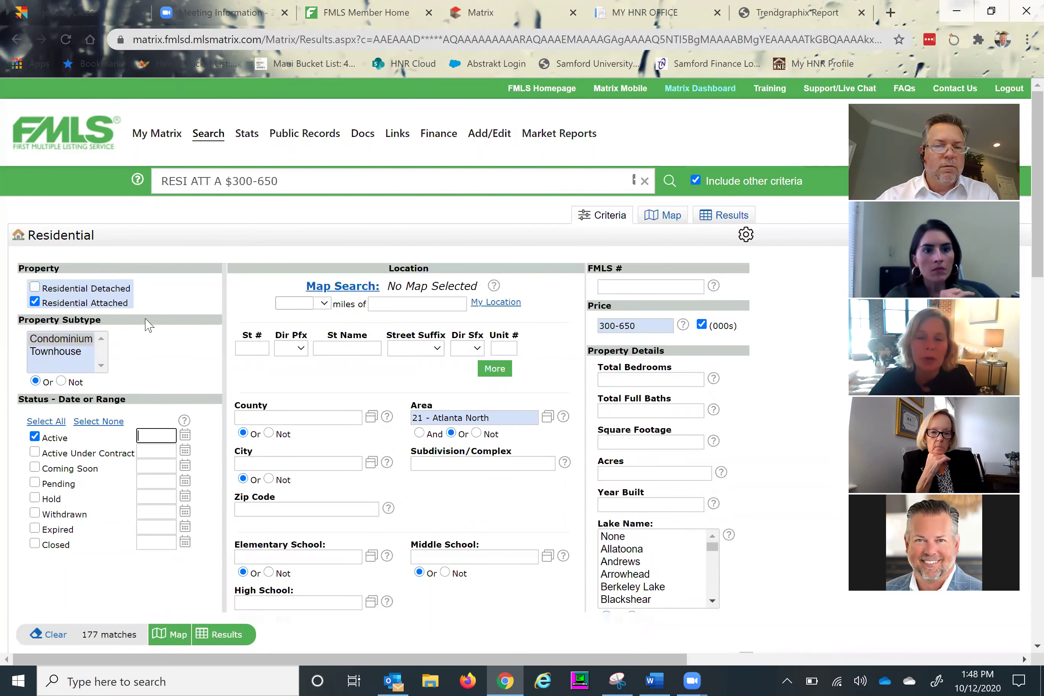
left_click(513, 423)
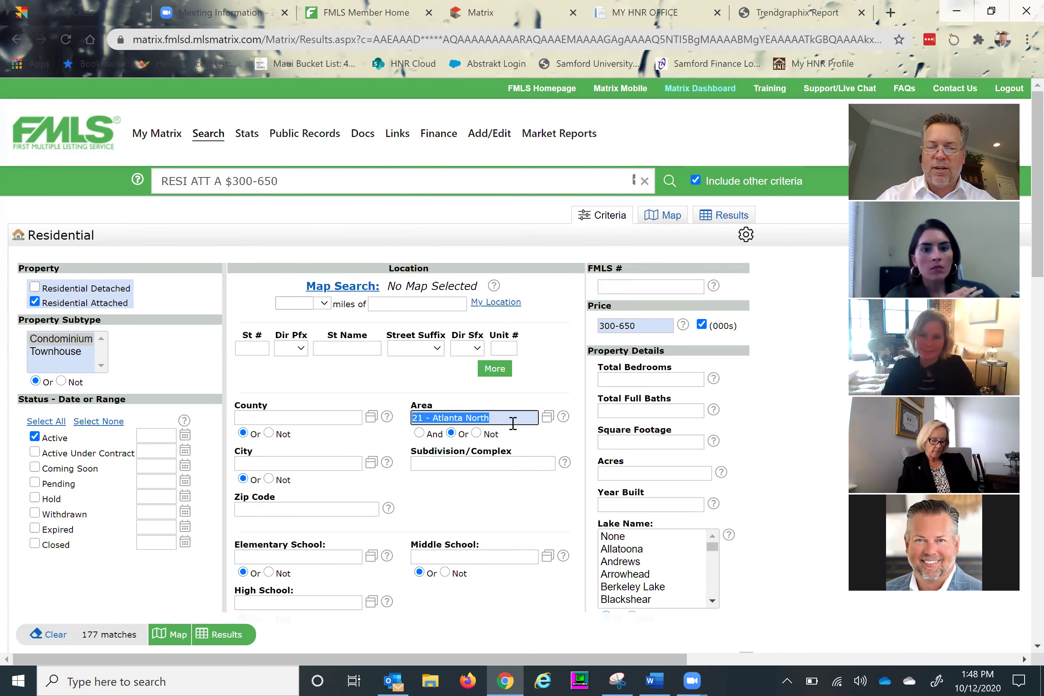
key("BackSpace")
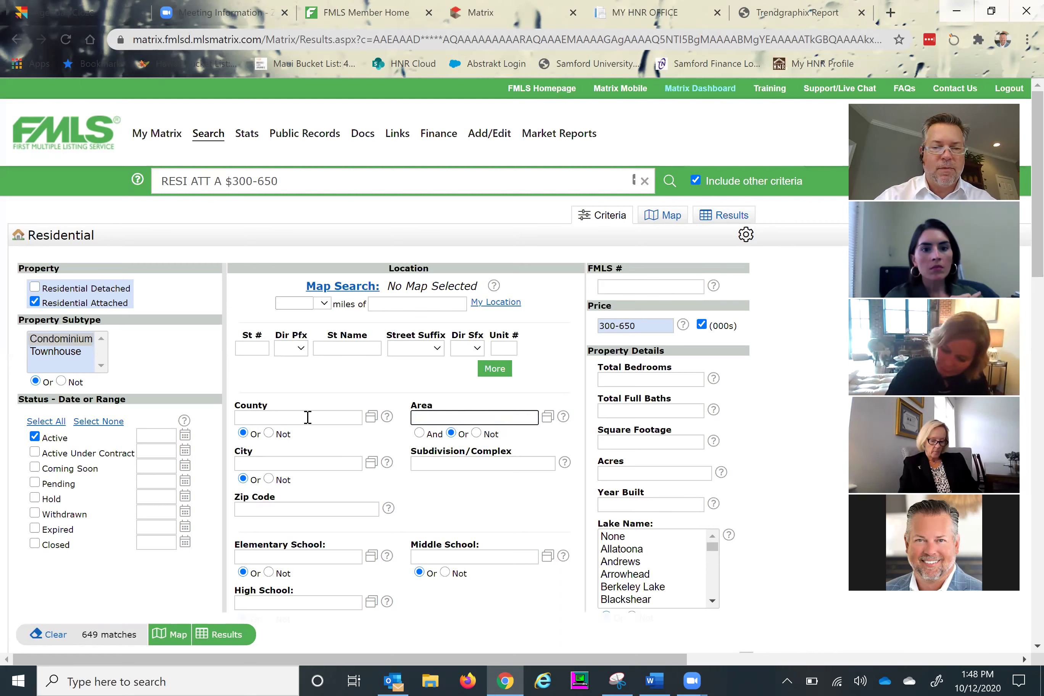
left_click(306, 515)
type("30305")
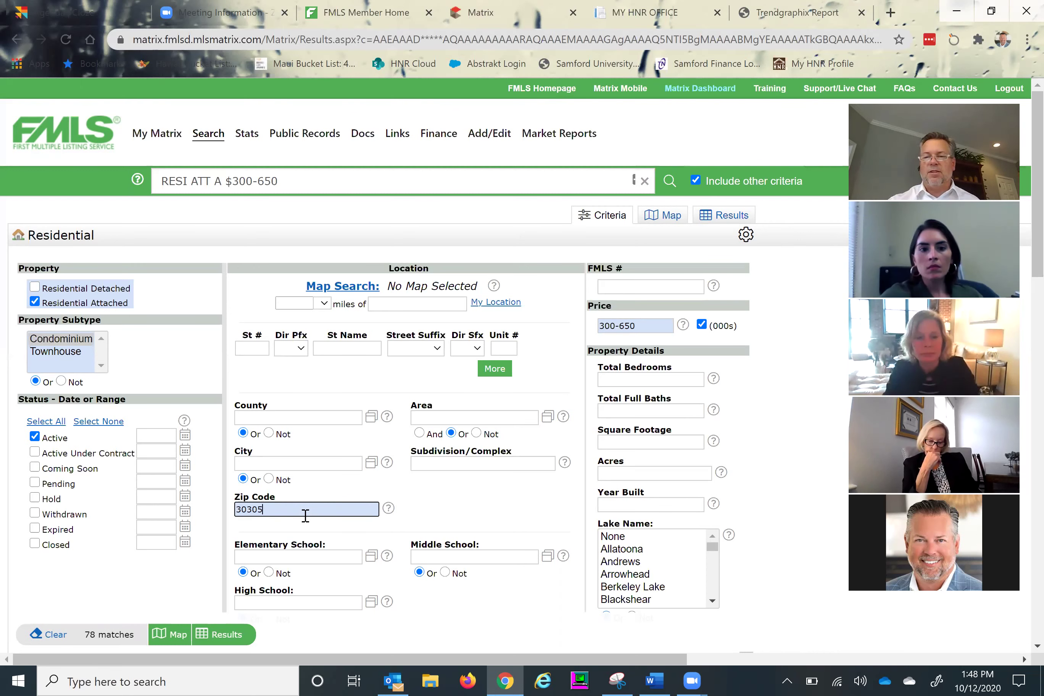
left_click(227, 637)
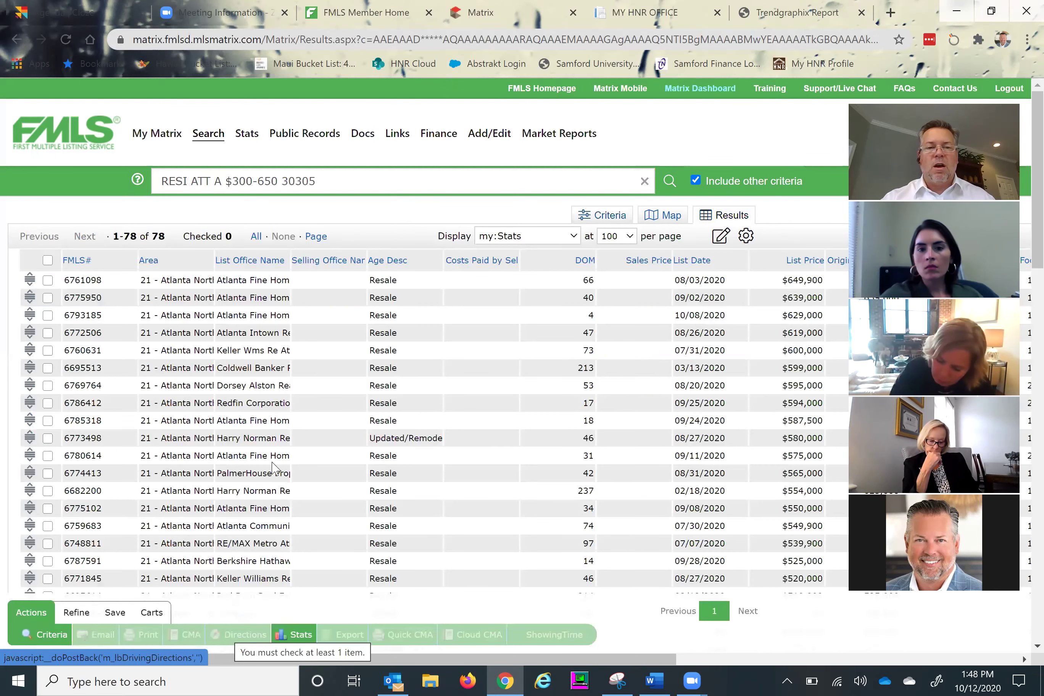
Select all listings in the results and export them in the Stats file format.
left_click(48, 260)
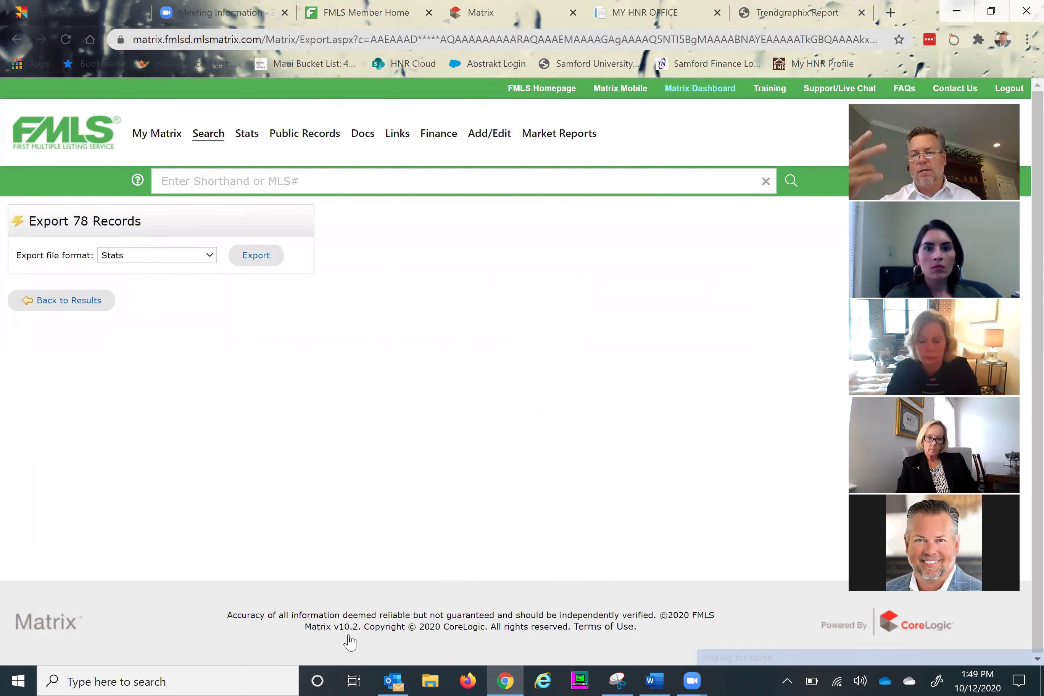
left_click(255, 263)
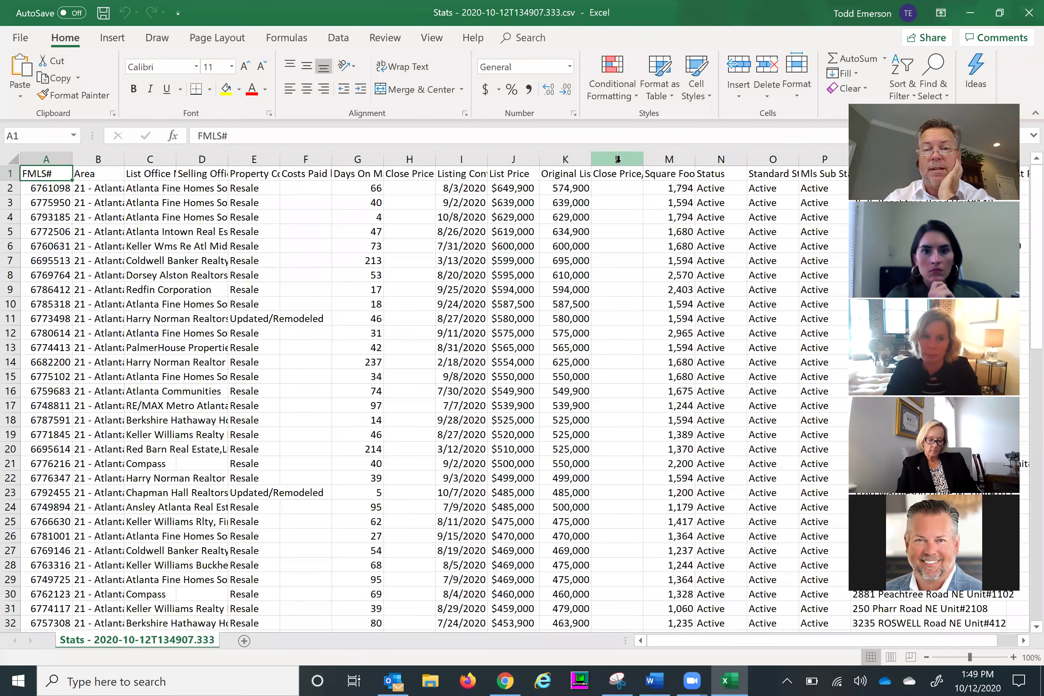
Insert a blank column L before the Close Price/Original List Price column in the exported Excel sheet.
left_click(617, 159)
right_click(620, 180)
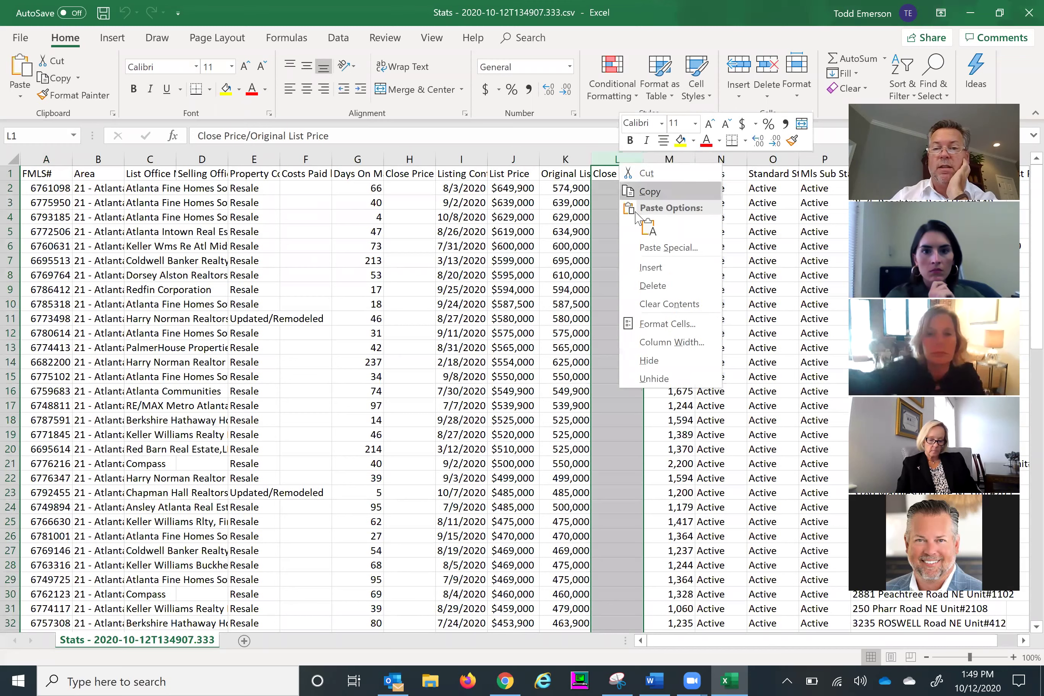
key("Escape")
key("ctrl+shift+plus")
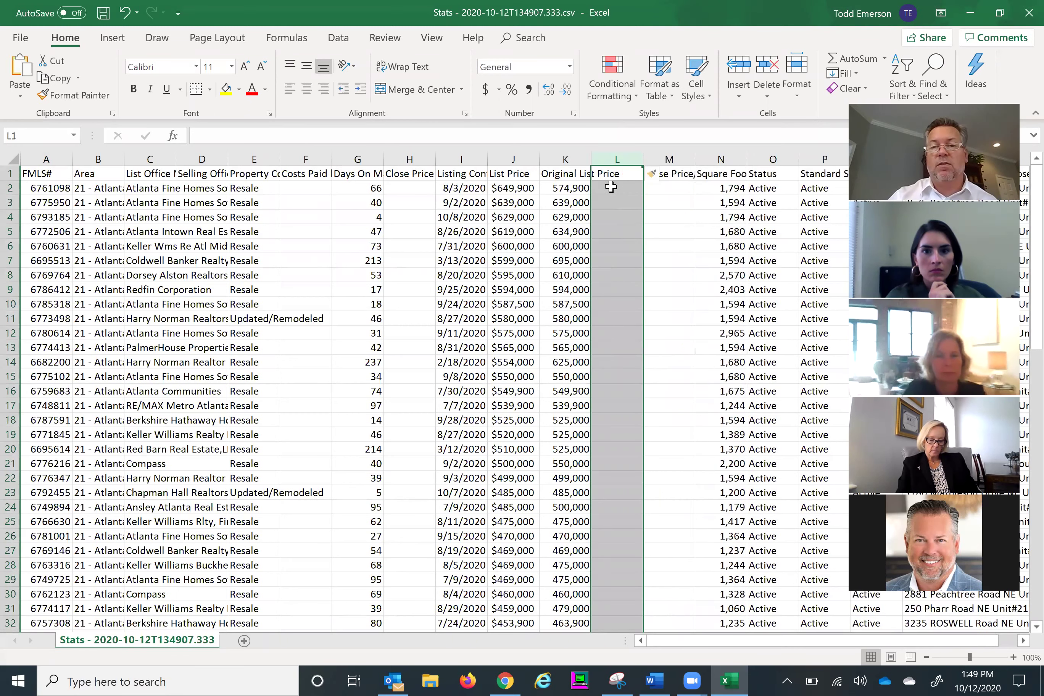
Enter the formula =K2-J3 in cell L2 to subtract a list price from the original list price.
left_click(606, 187)
type("=")
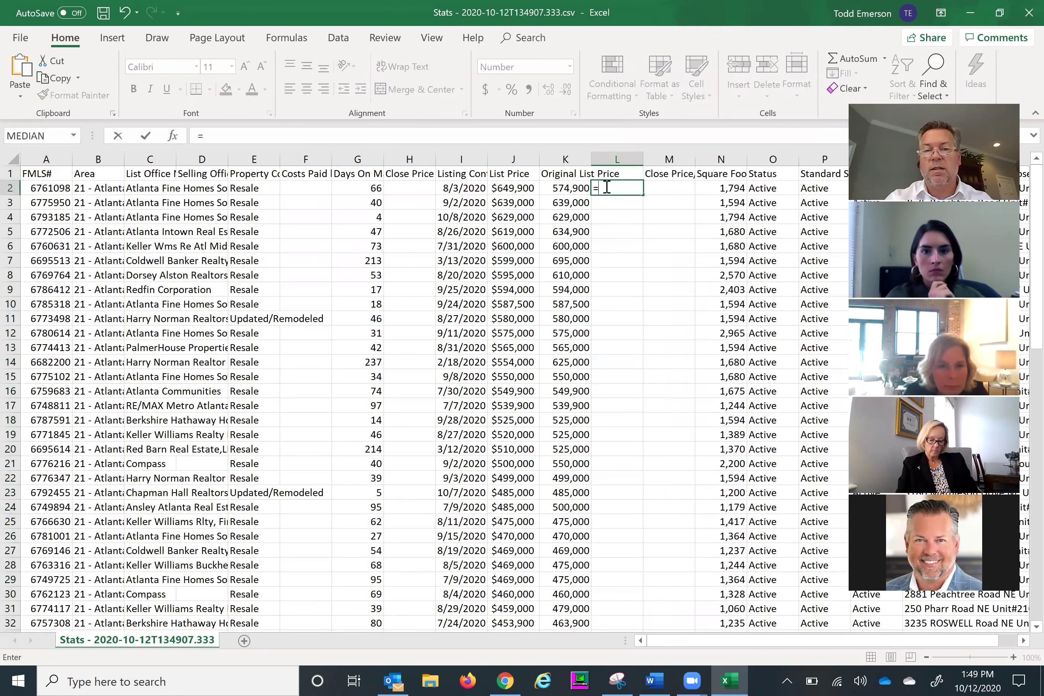
left_click(564, 189)
type("-")
left_click(521, 203)
key("Tab")
Fill the formula from L2 down column L to the last listing in row 79.
left_click(621, 188)
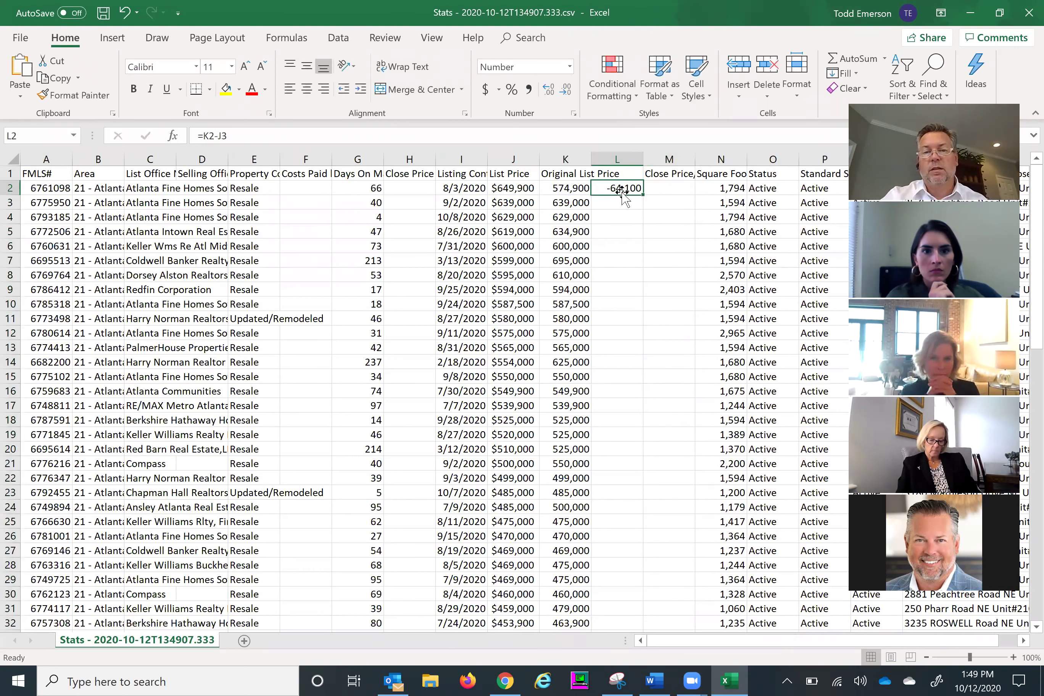
left_click_drag(641, 196, 612, 610)
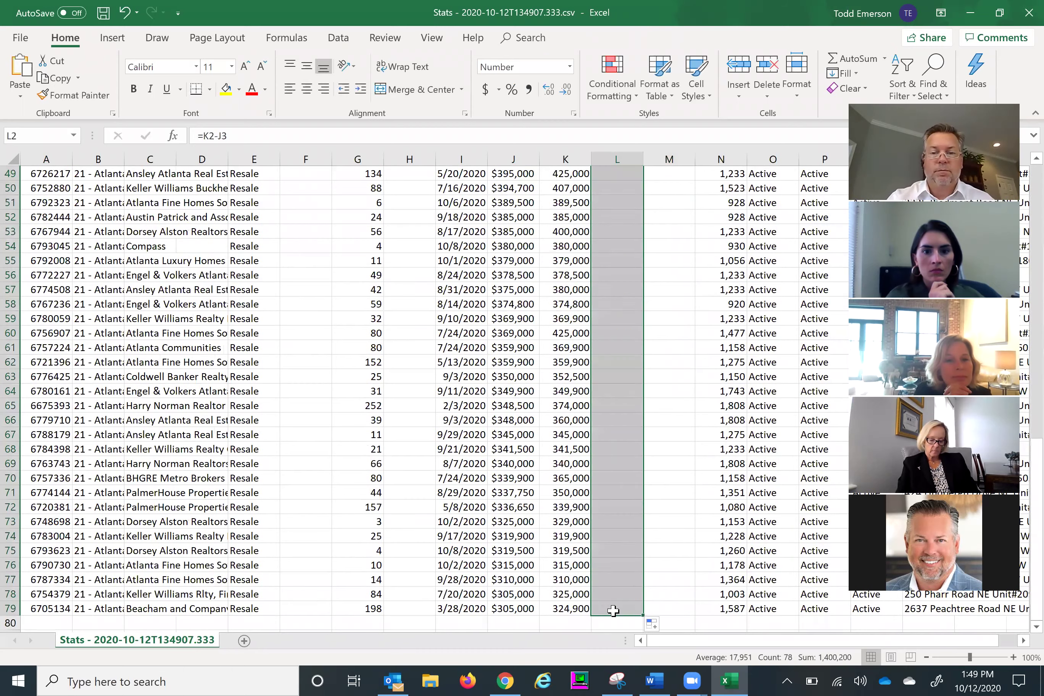
scroll(613, 610, "up", 8)
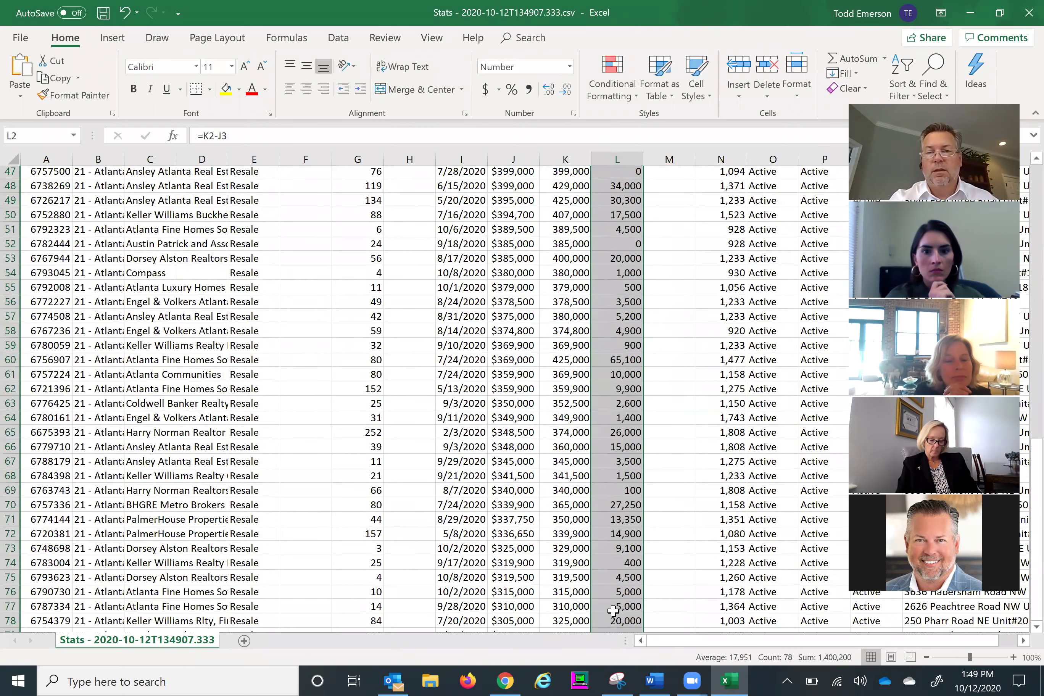
scroll(613, 610, "up", 5)
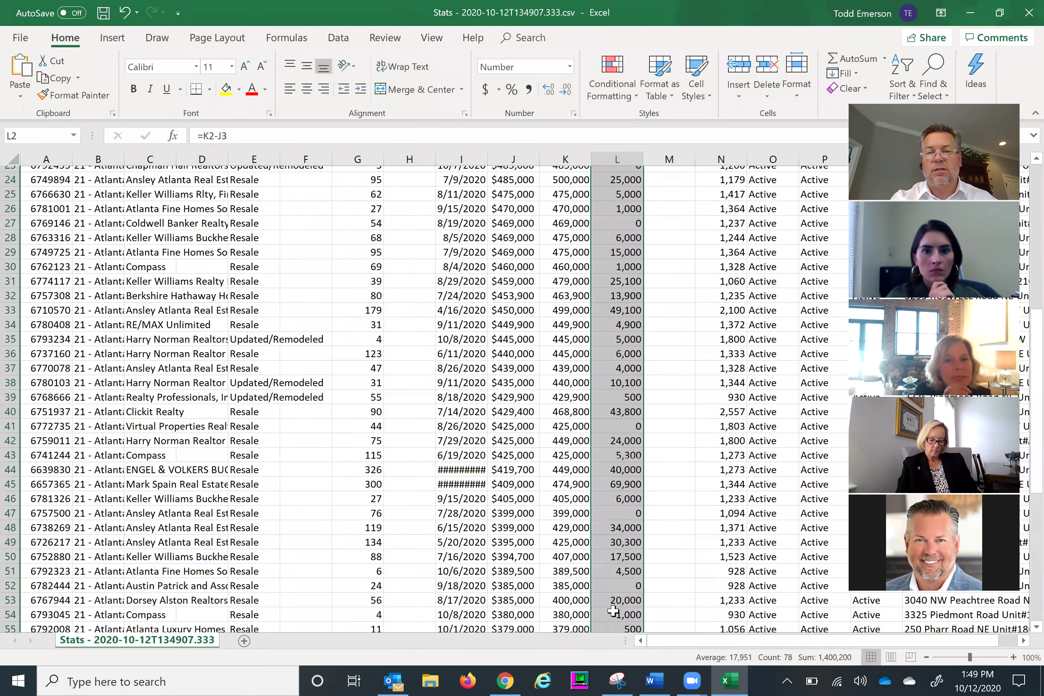
Review the price differences in column L and clear the incorrect formula from cell L2.
scroll(612, 610, "up", 3)
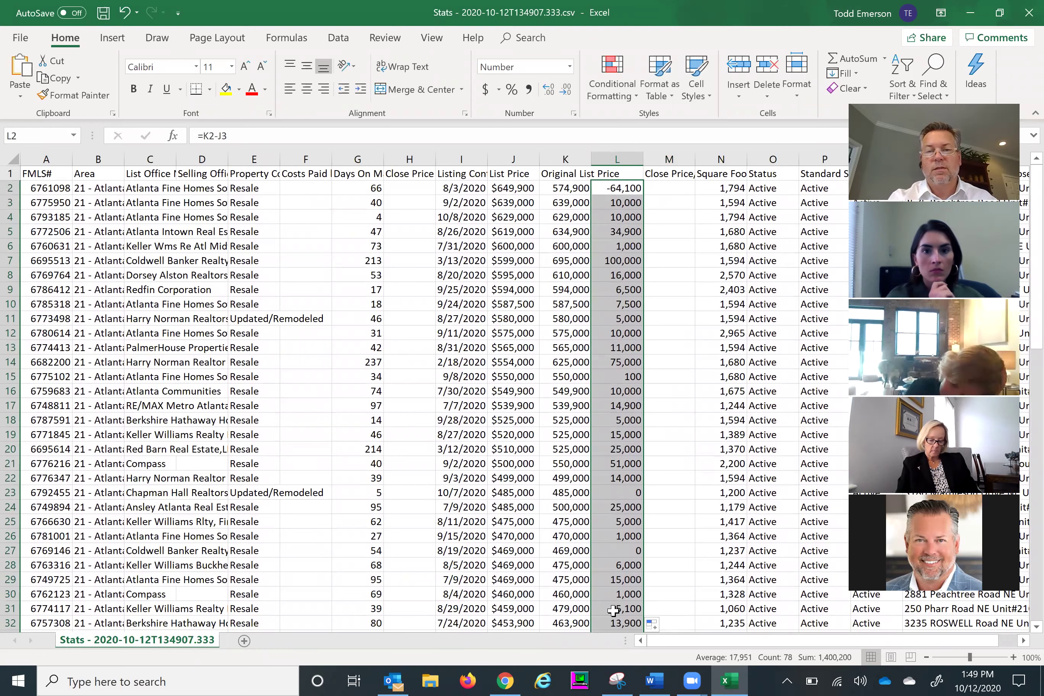
scroll(613, 610, "down", 1)
scroll(613, 611, "up", 1)
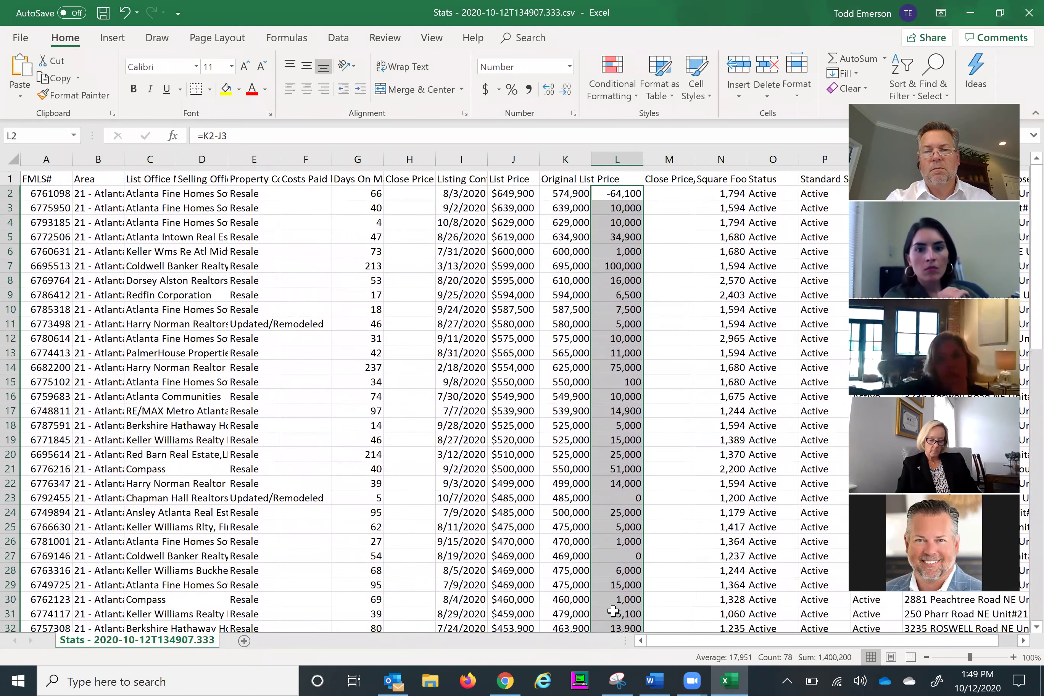
scroll(499, 305, "down", 1)
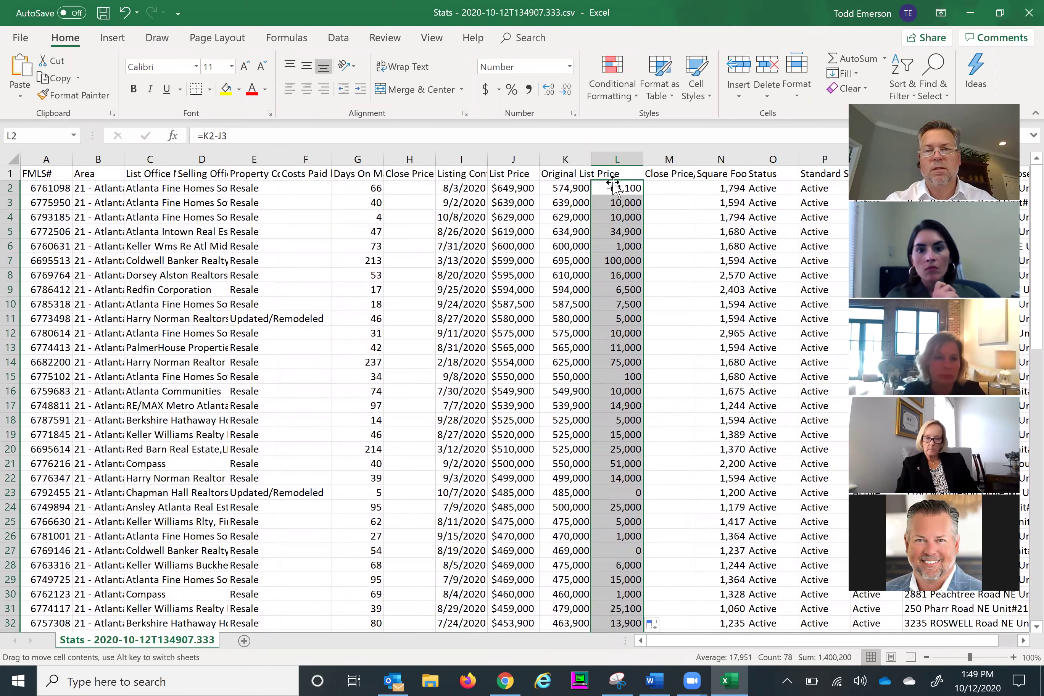
left_click(613, 201)
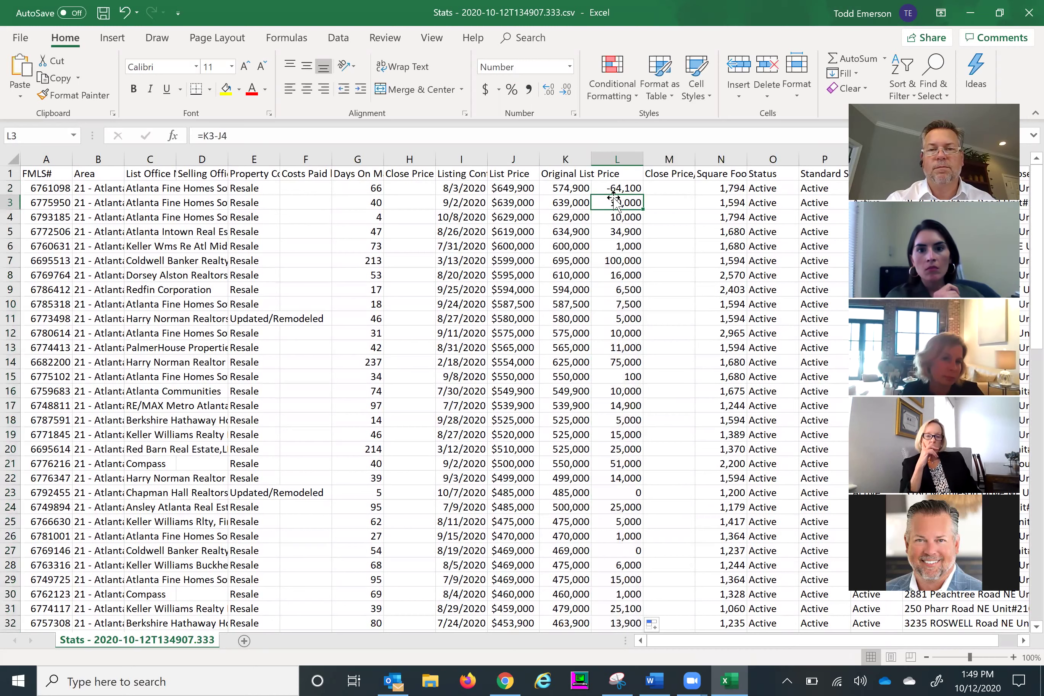
left_click(614, 188)
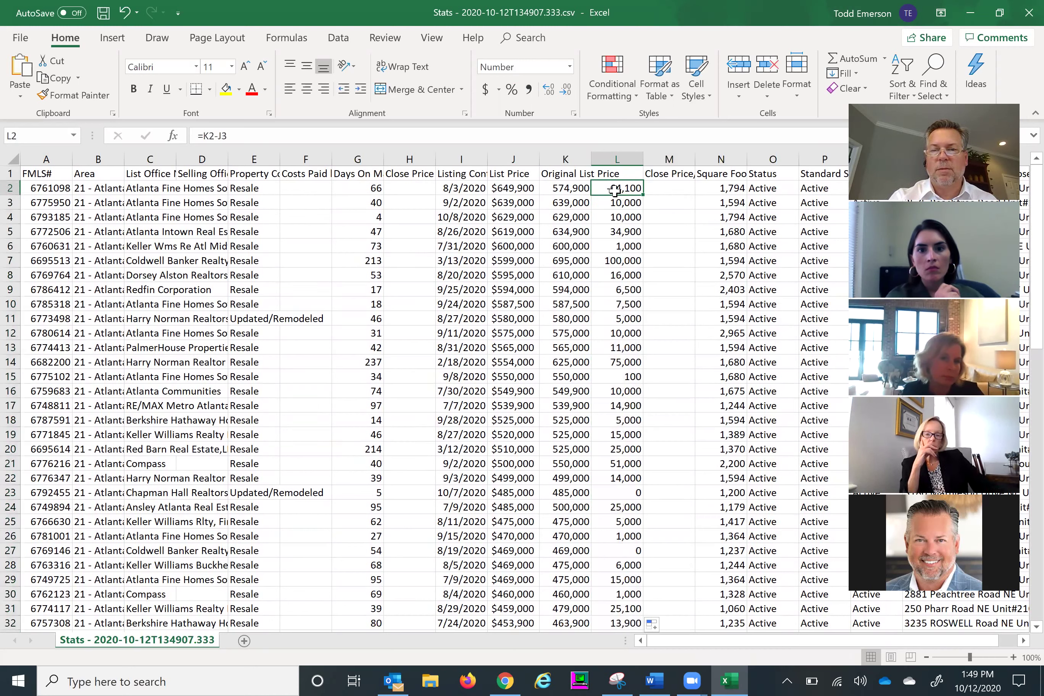
key("Delete")
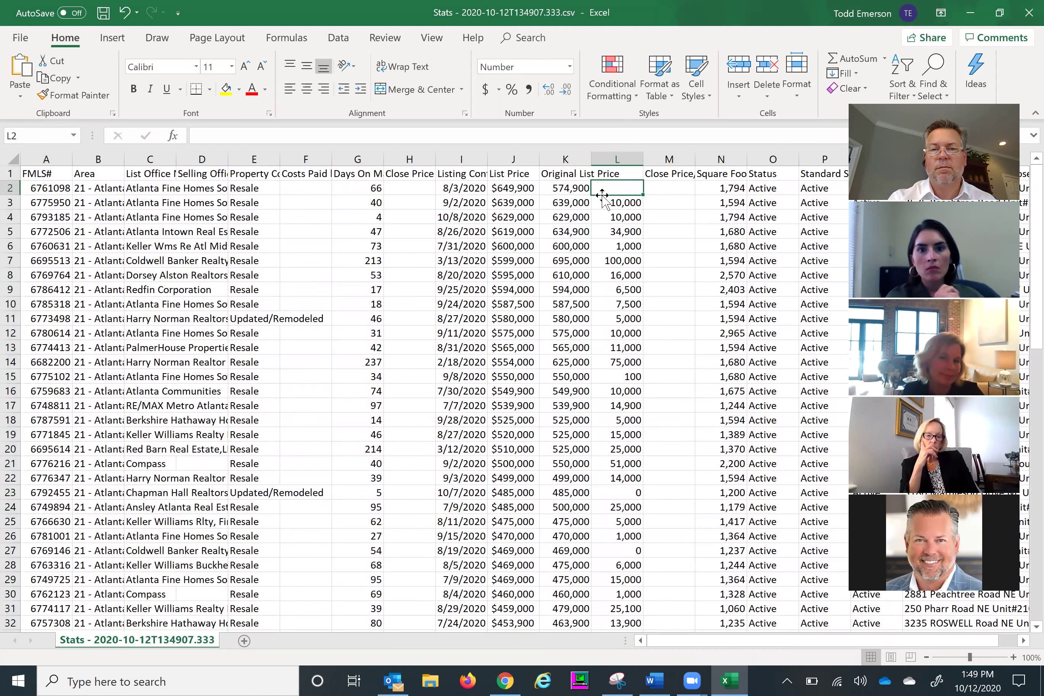
Enter the formula =K2-J2 in cell L2 and fill it down column L to the last listing in row 79.
key("Left")
left_click(602, 185)
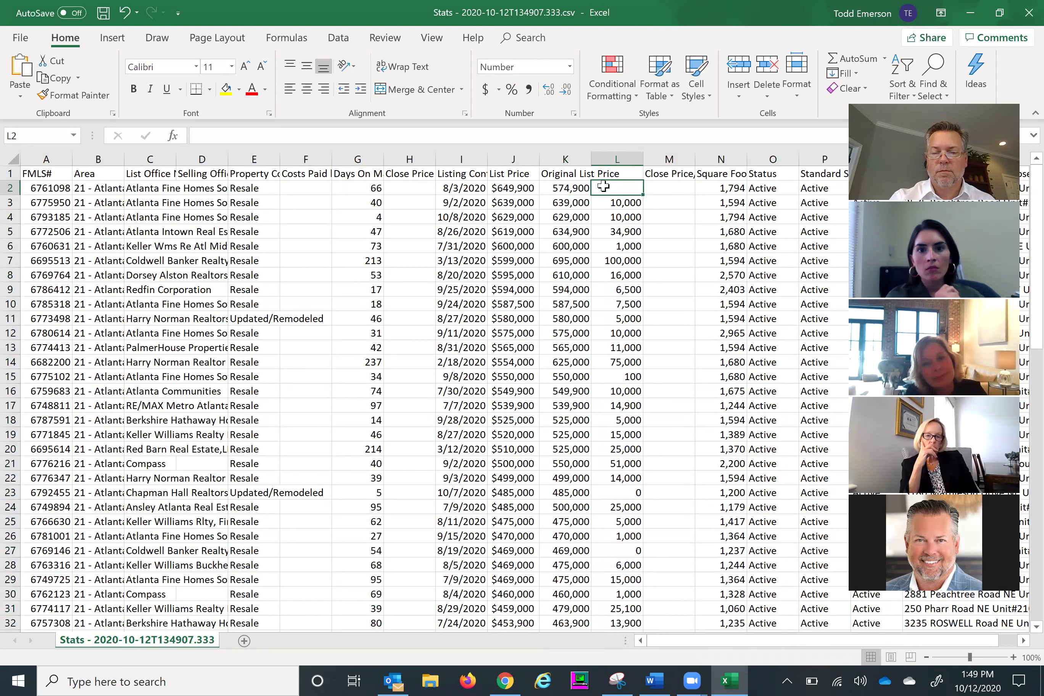
type("=")
left_click(561, 185)
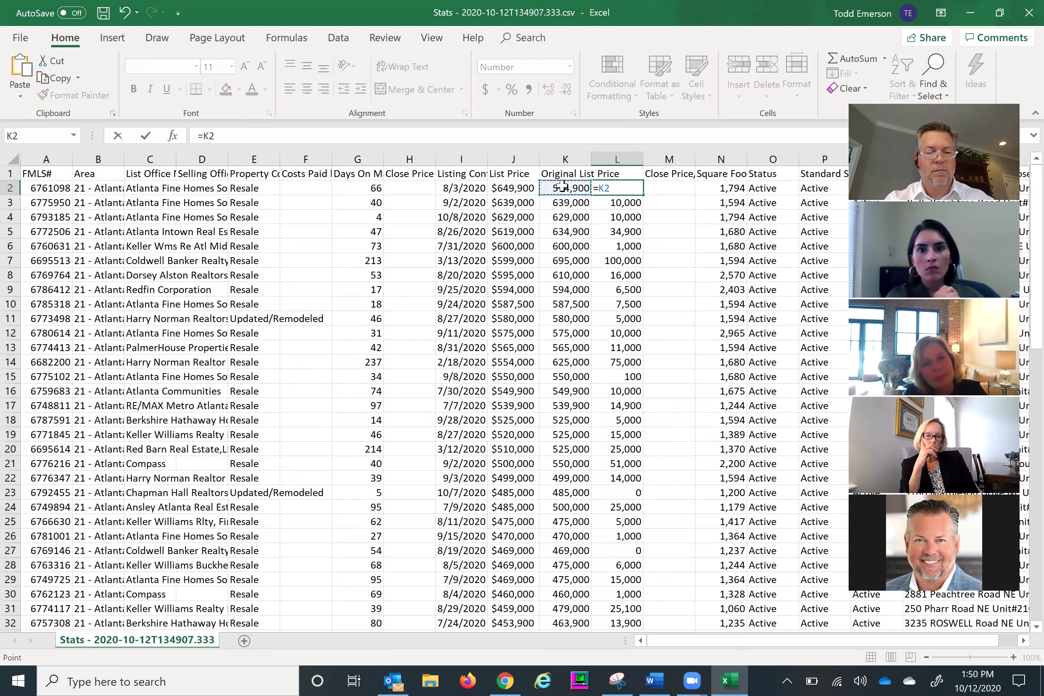
type("-")
left_click(509, 188)
key("Tab")
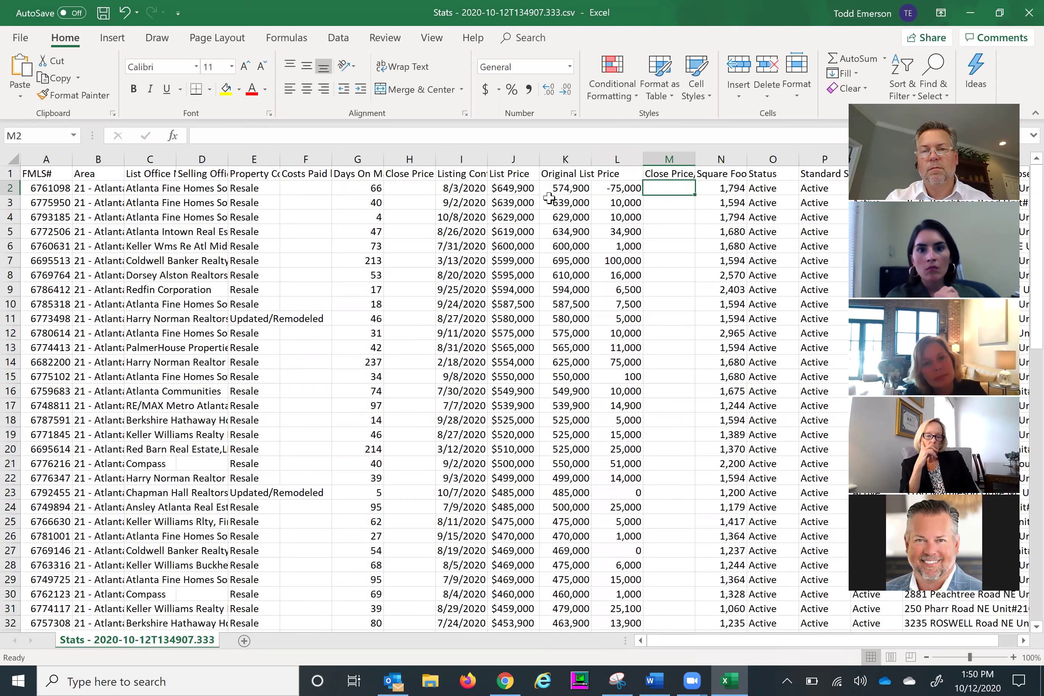
left_click(610, 188)
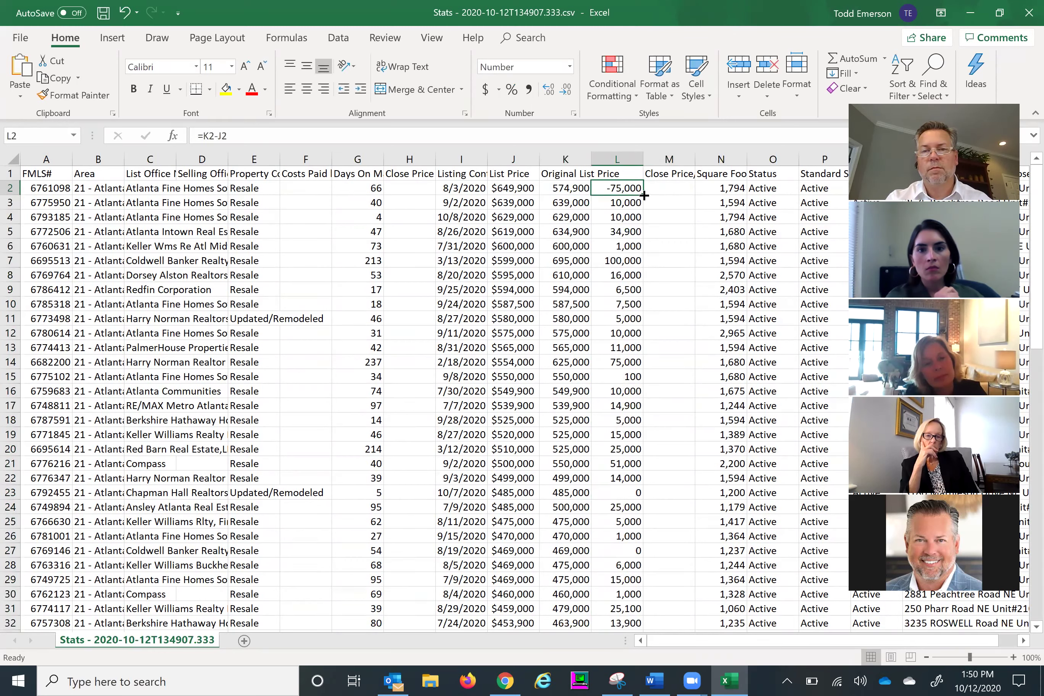
left_click_drag(643, 196, 638, 619)
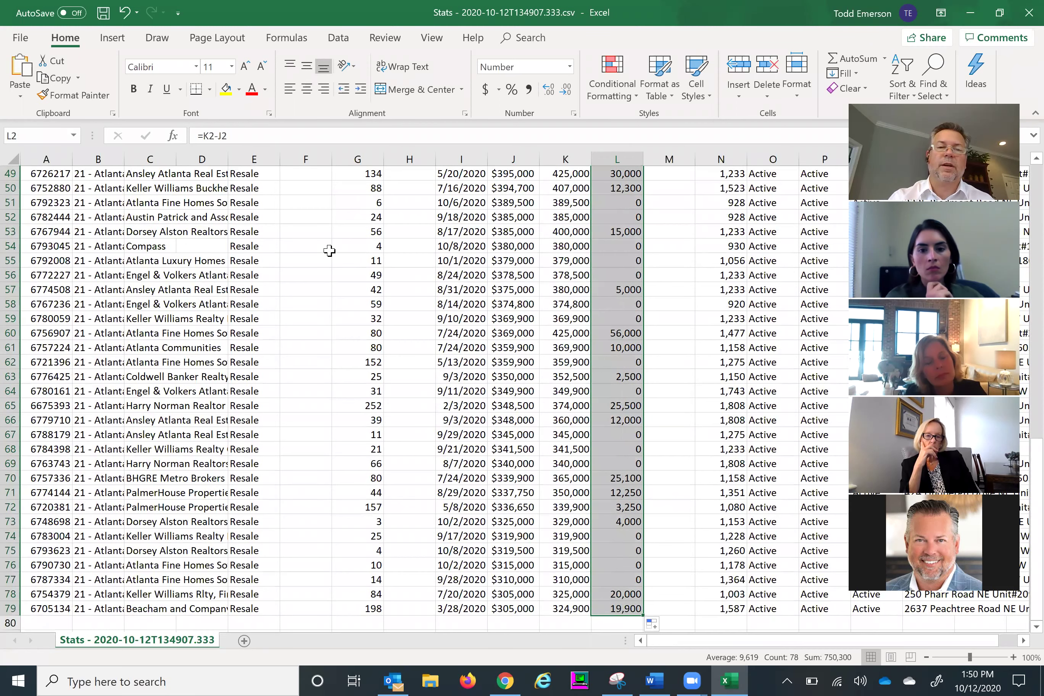
Sort the whole sheet by the cell values in Column L, from smallest to largest.
left_click(8, 157)
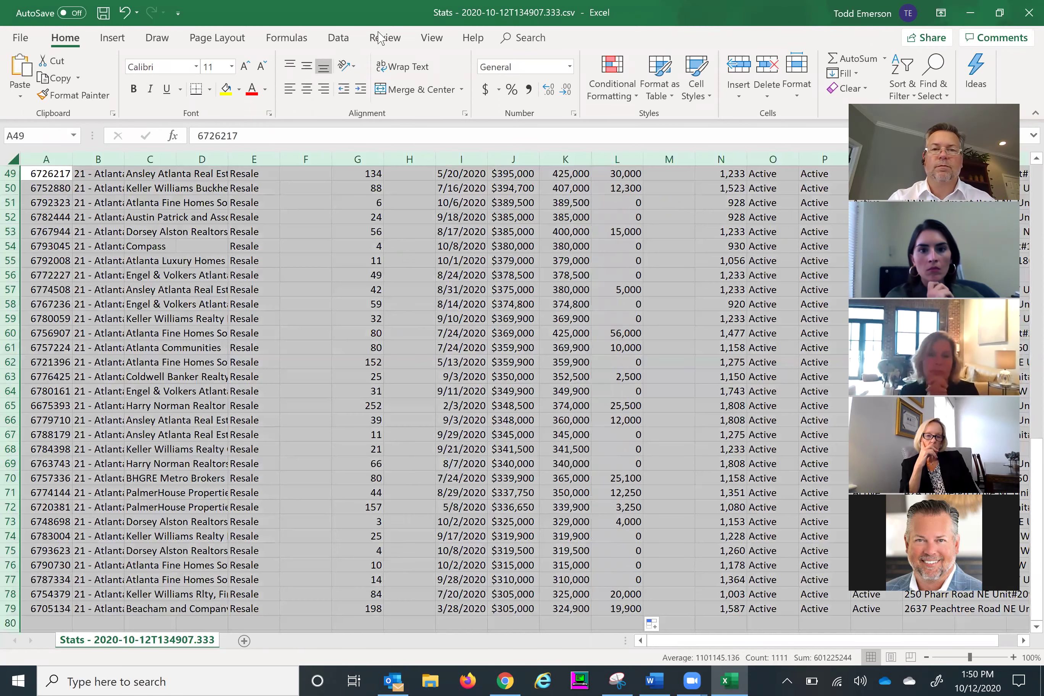
left_click(338, 37)
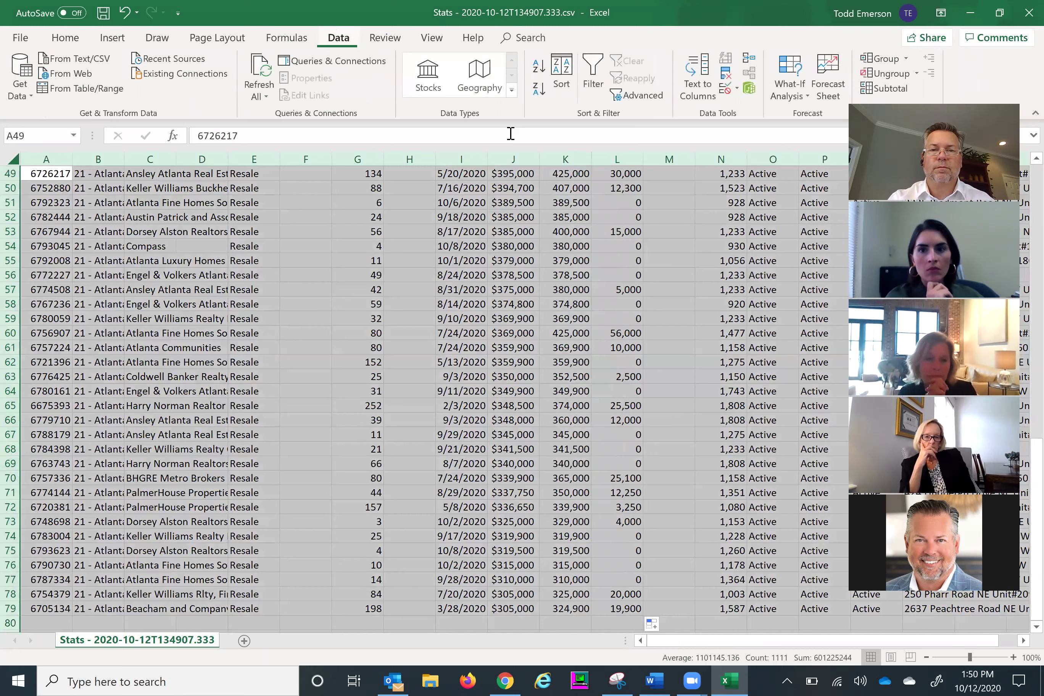
left_click(561, 74)
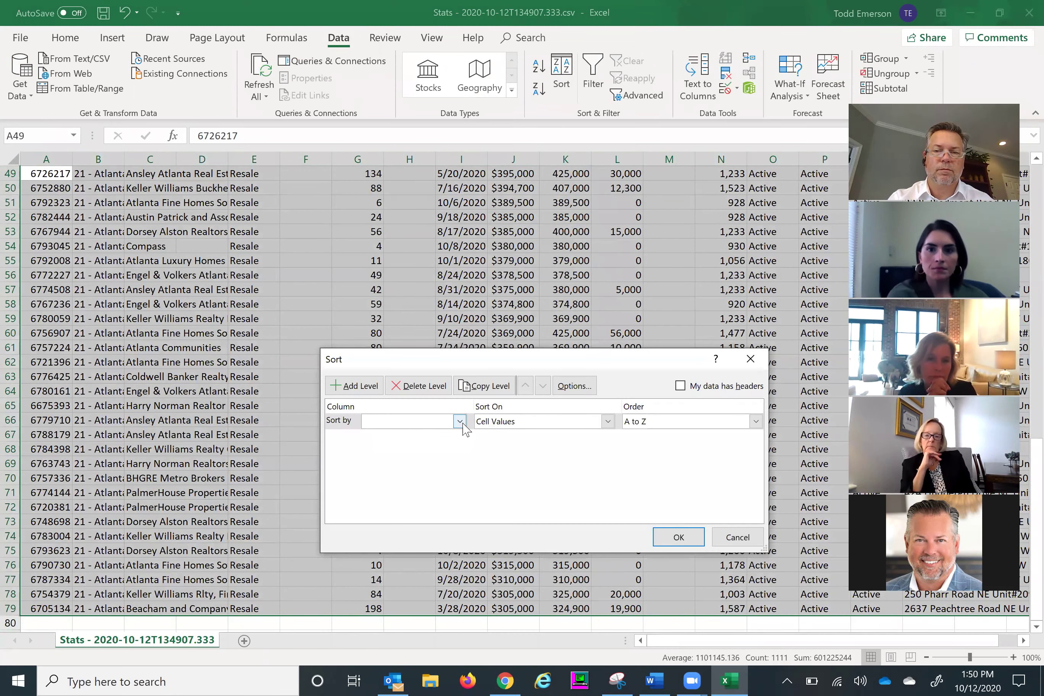
left_click(459, 421)
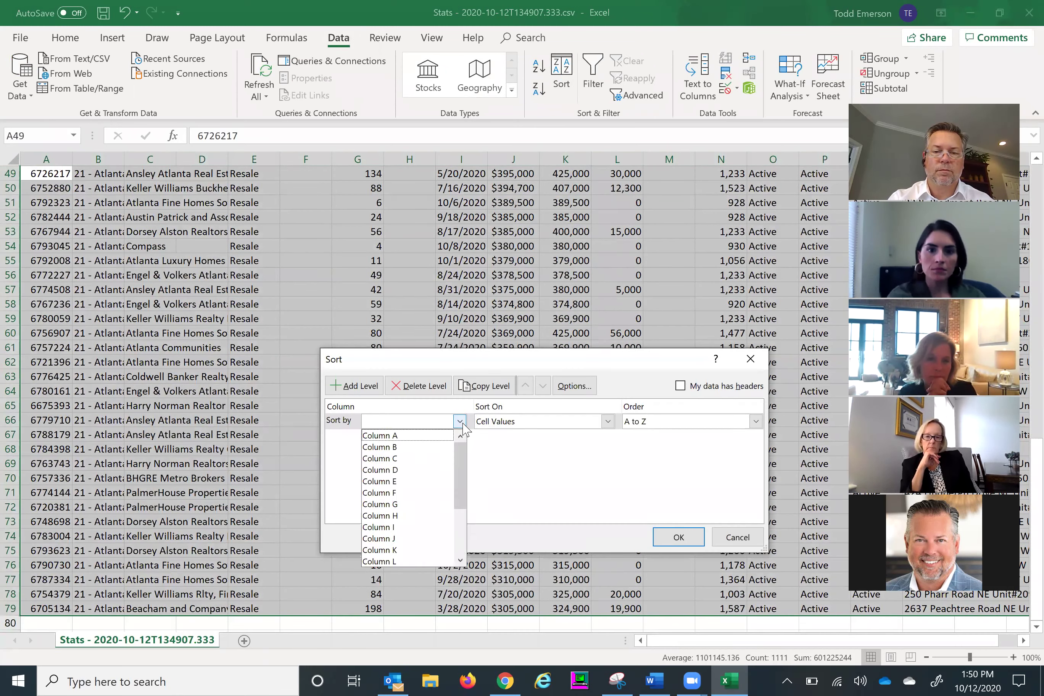
left_click(390, 561)
left_click(684, 539)
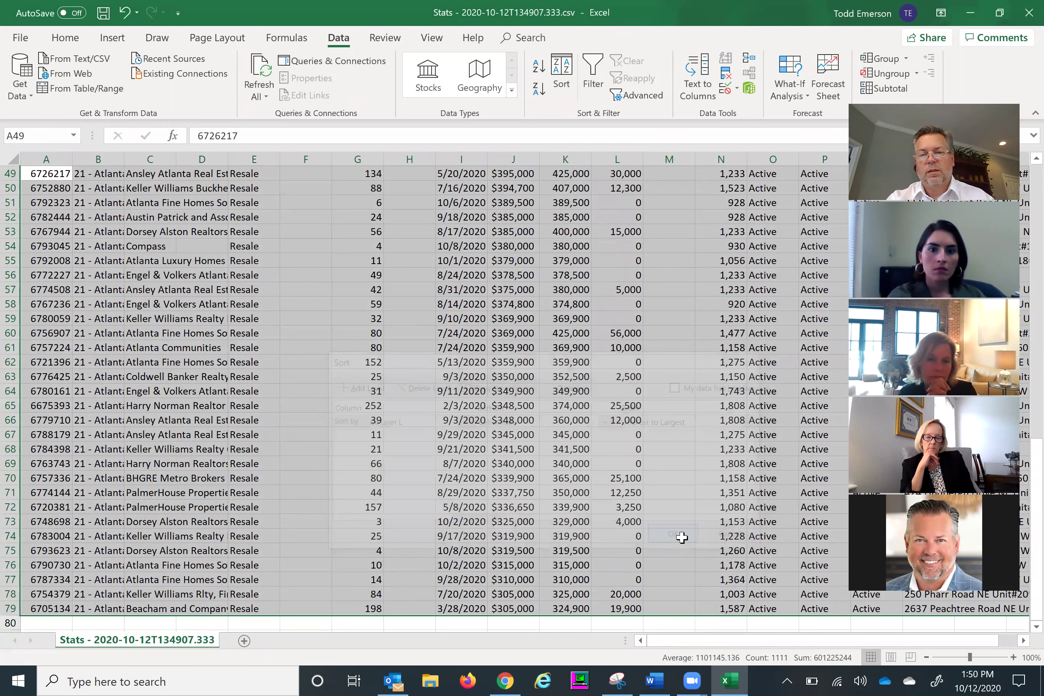
Insert two blank rows above the header row that sits in row 79, below the last listing.
right_click(11, 609)
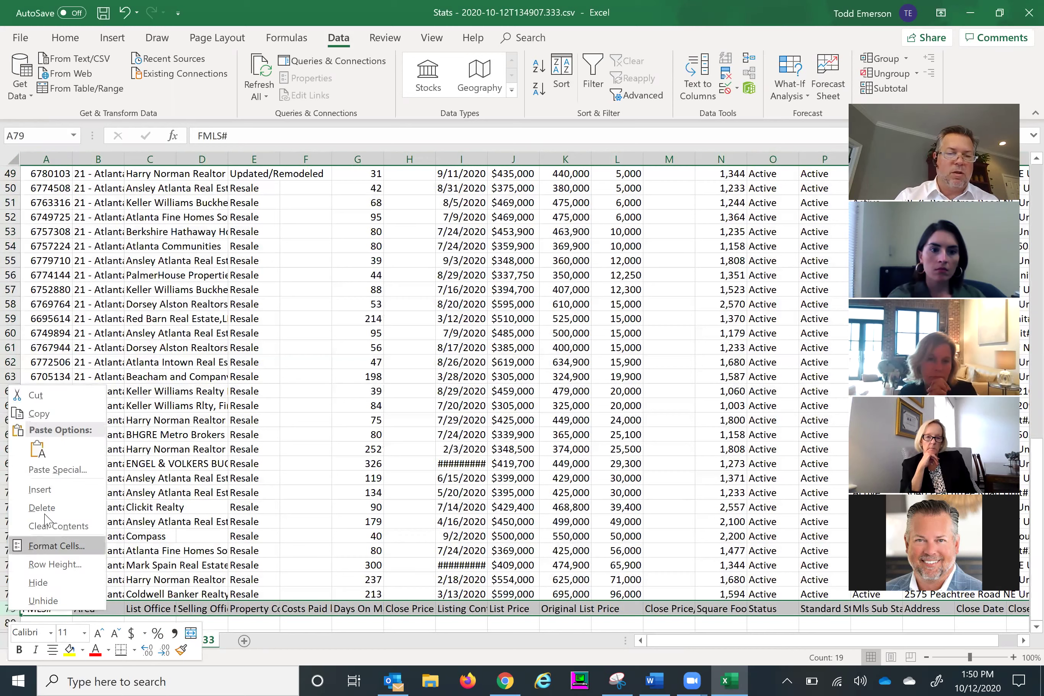
left_click(40, 489)
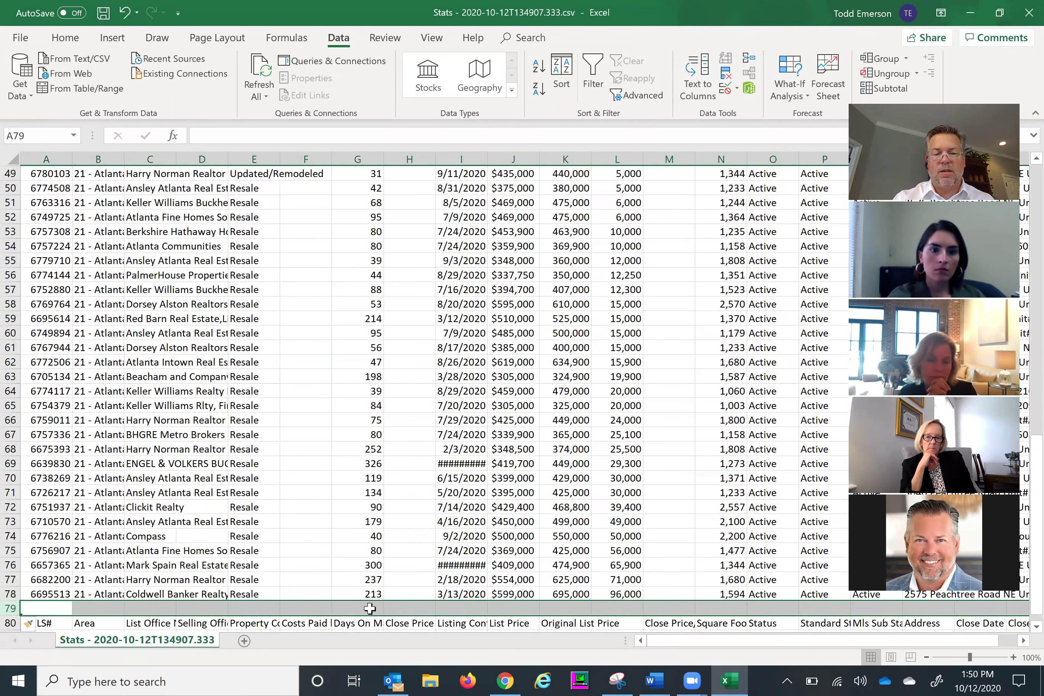
right_click(11, 607)
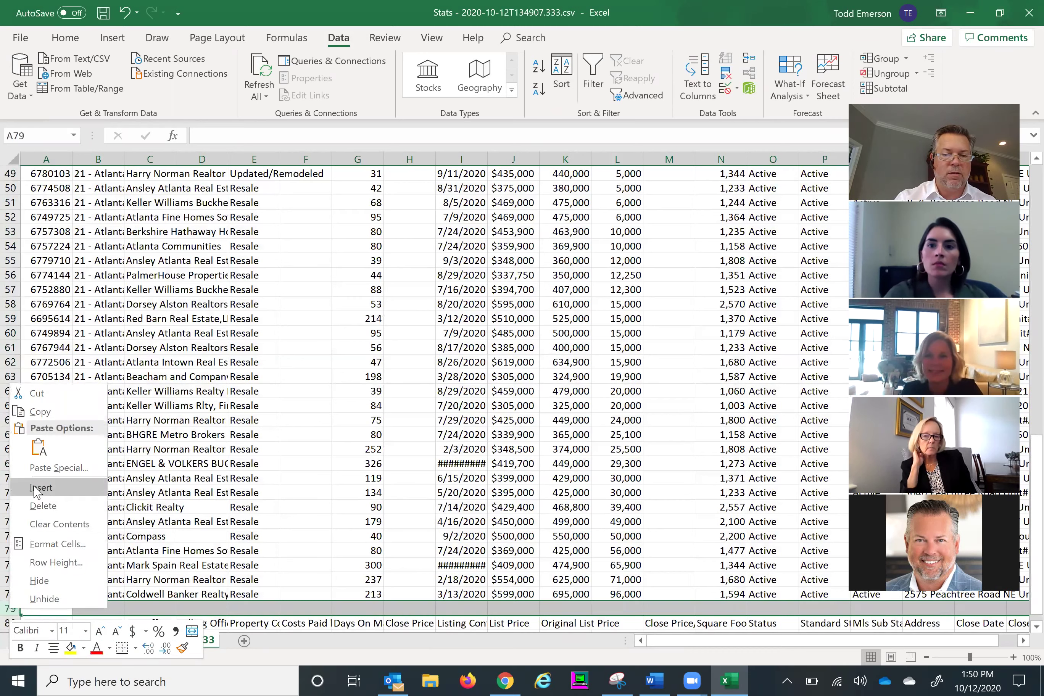
left_click(287, 577)
Calculate the average Days On Market of all listings in cell G79.
left_click(359, 608)
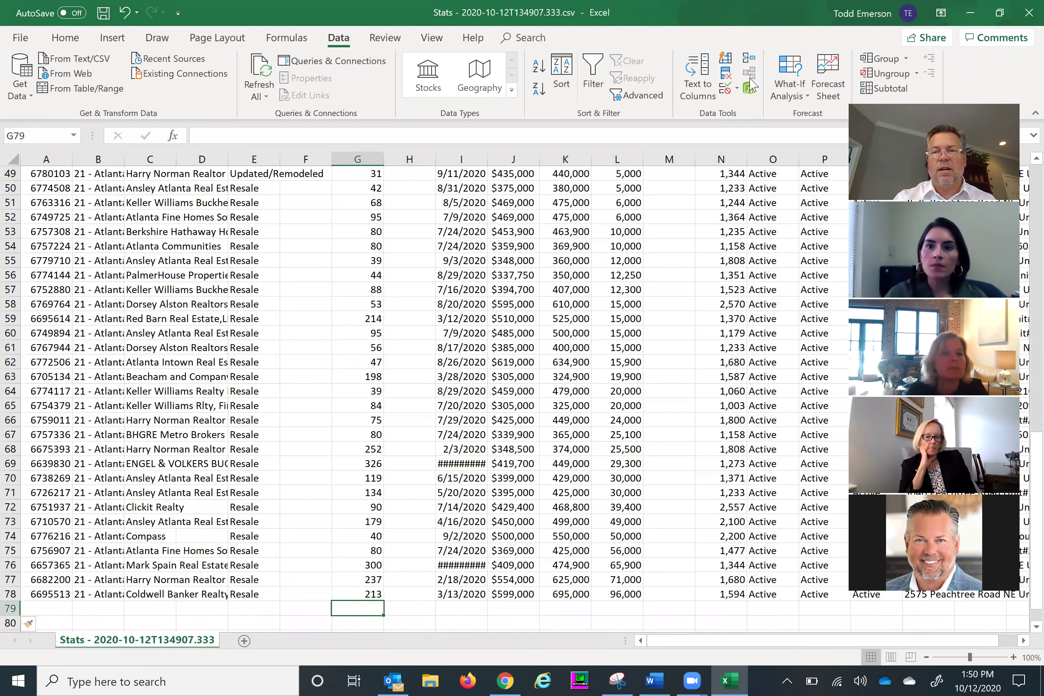
left_click(65, 37)
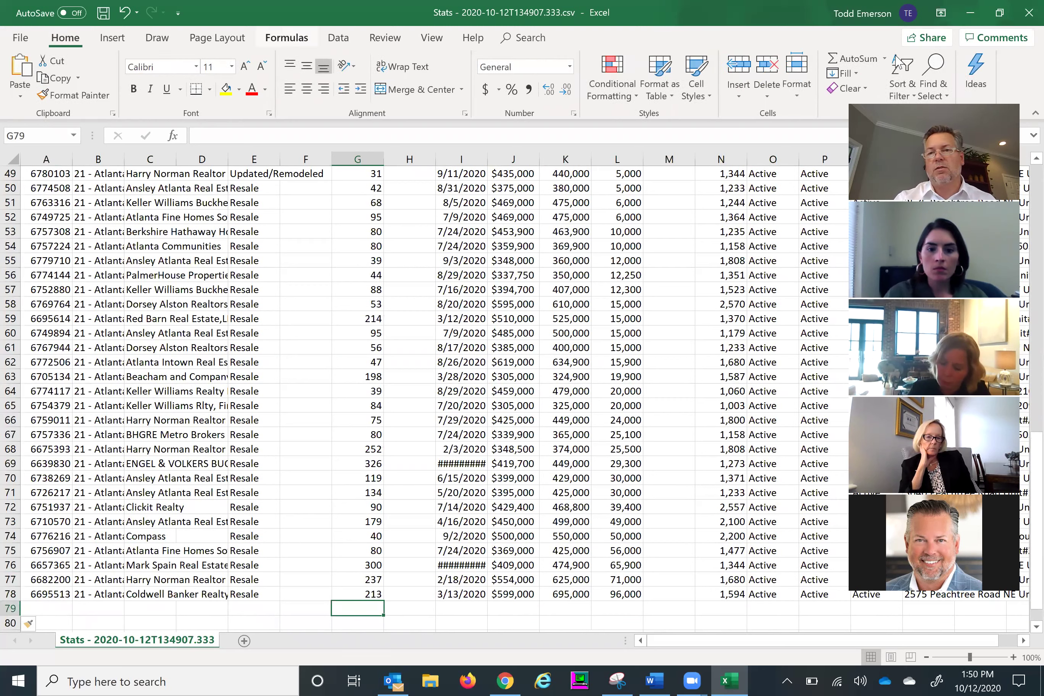
left_click(884, 59)
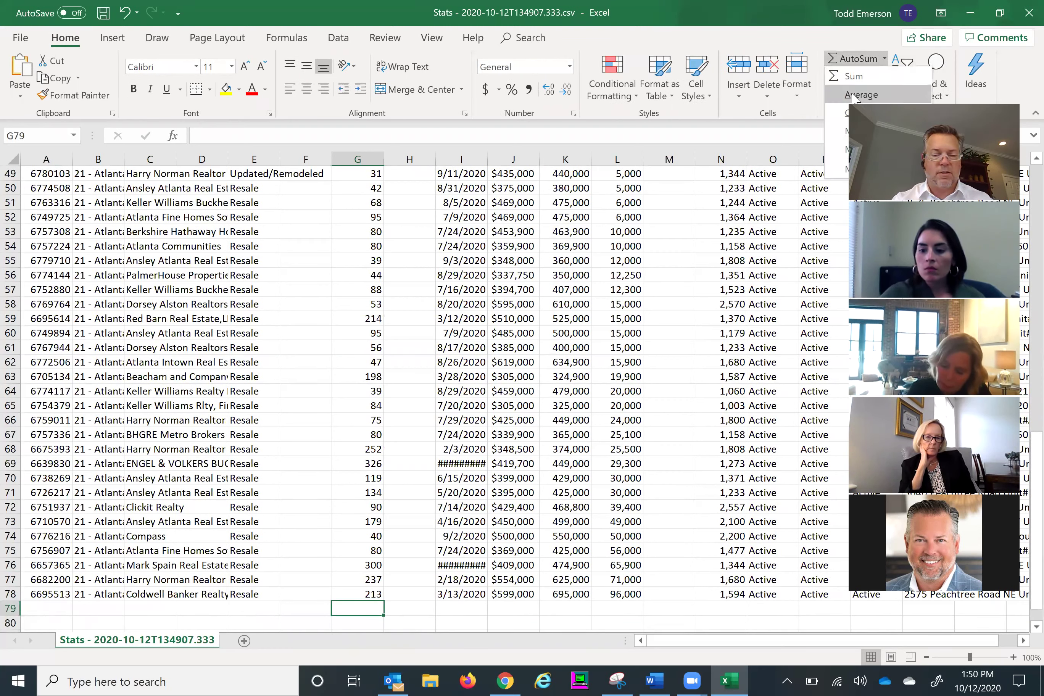
left_click(855, 95)
key("Tab")
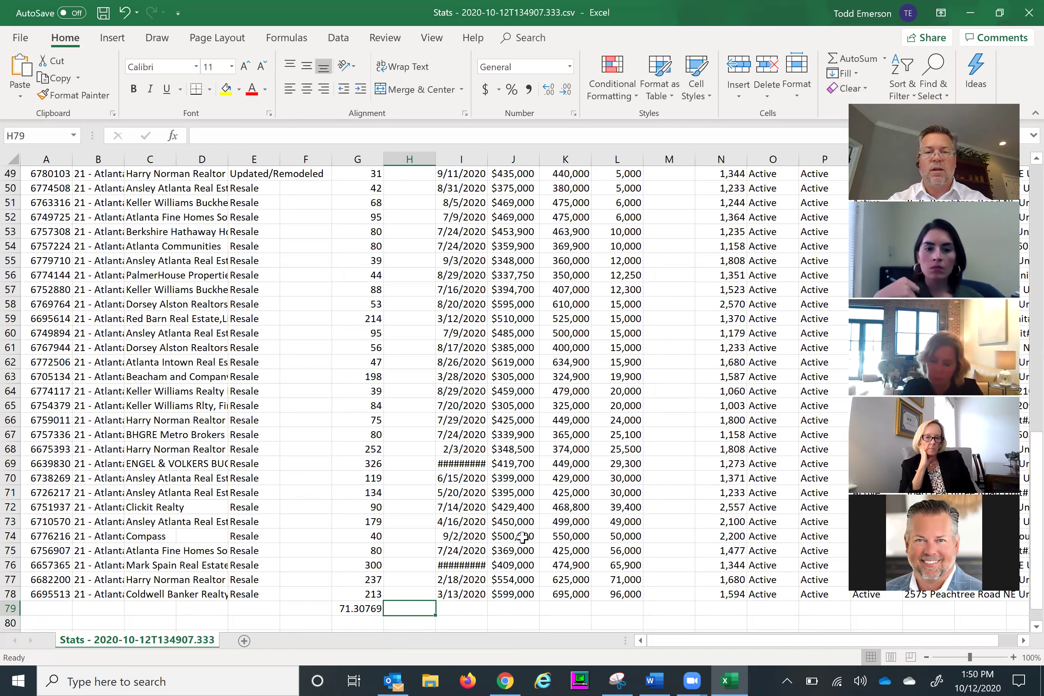
Insert a blank row at row 44 to separate listings without a price reduction from those with one.
scroll(525, 304, "up", 5)
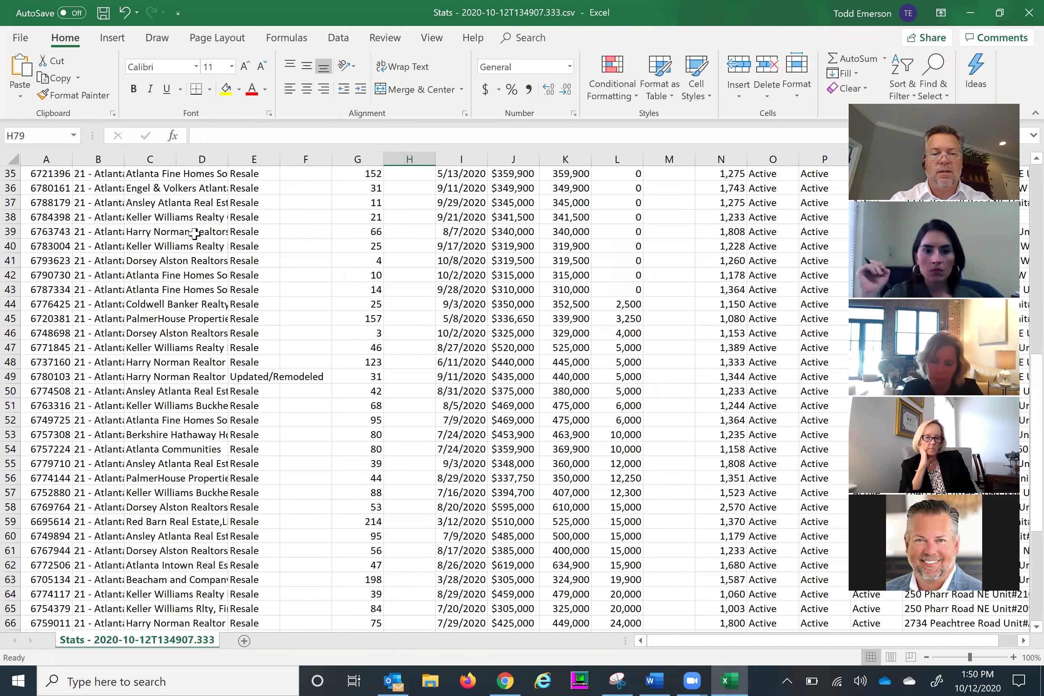
left_click(10, 304)
right_click(10, 304)
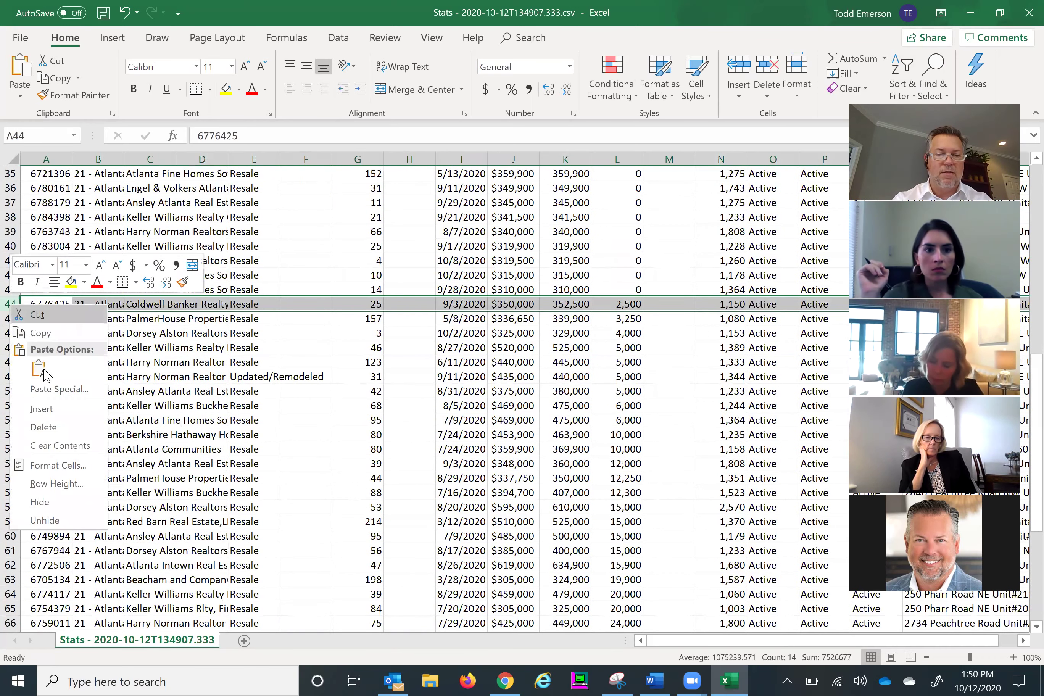
left_click(42, 407)
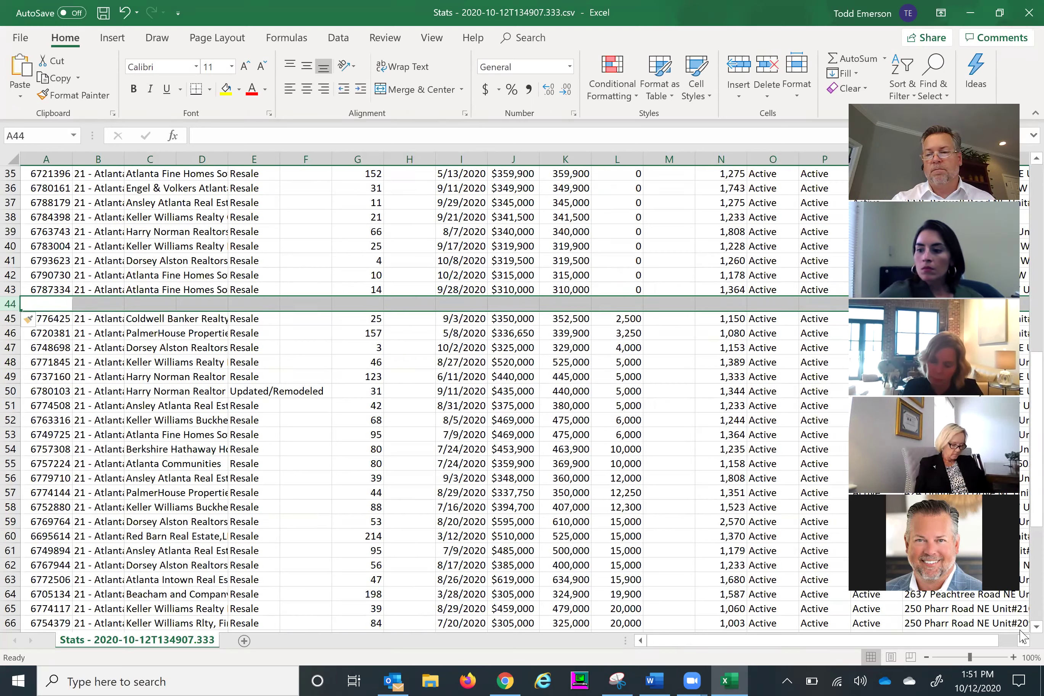
Count the FMLS numbers of the price-reduced listings with a Count function in cell A80.
scroll(1022, 636, "down", 4)
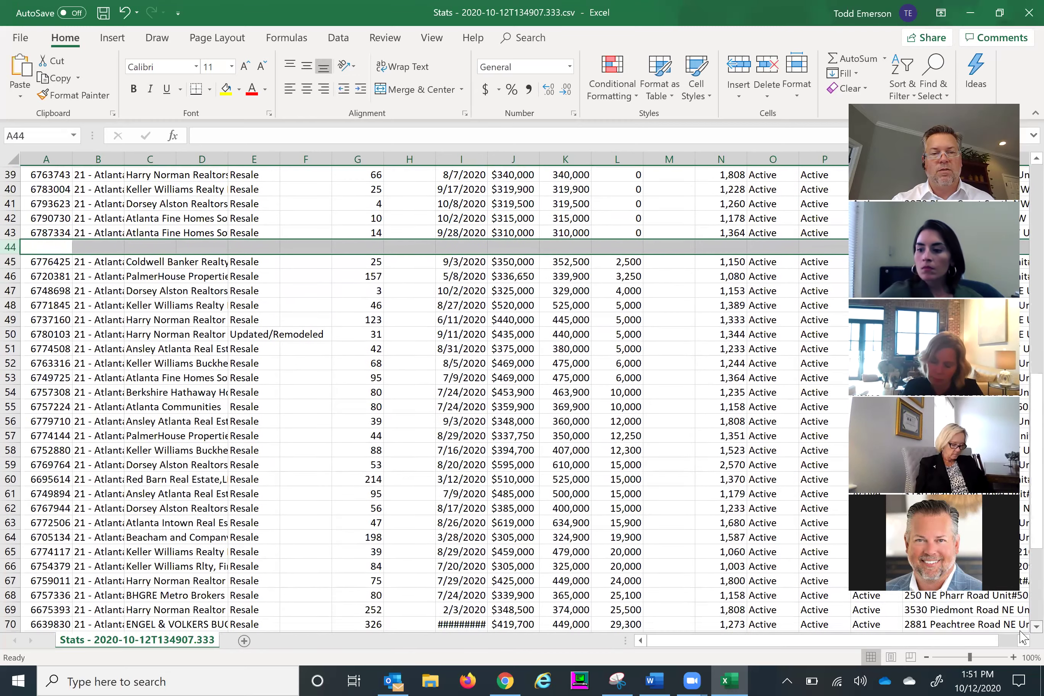
scroll(1022, 637, "down", 3)
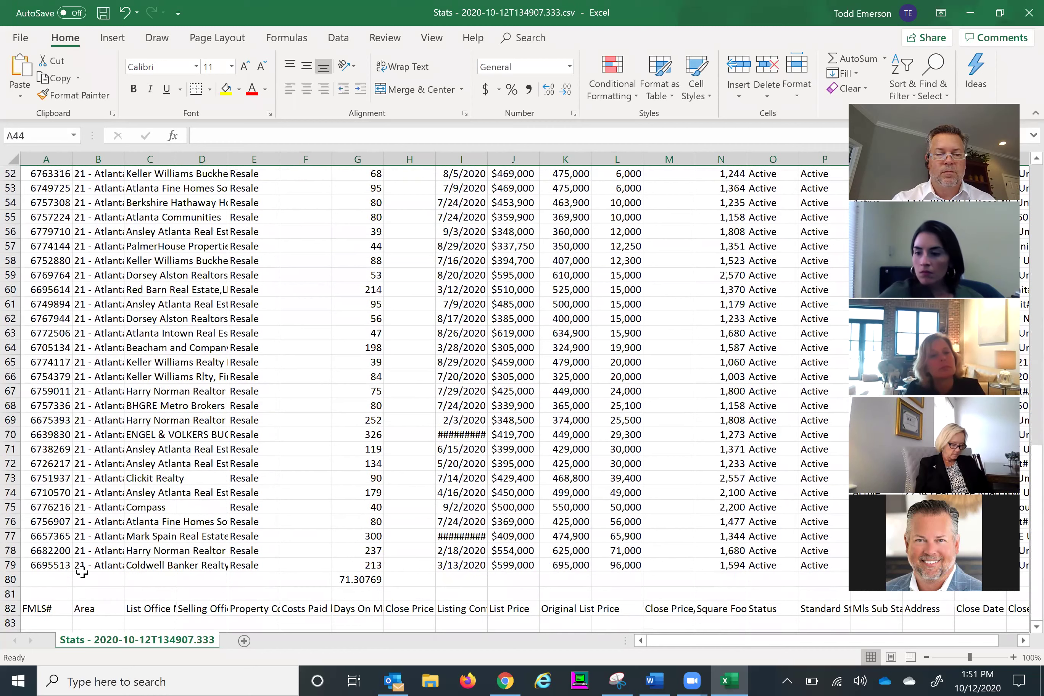
left_click(53, 578)
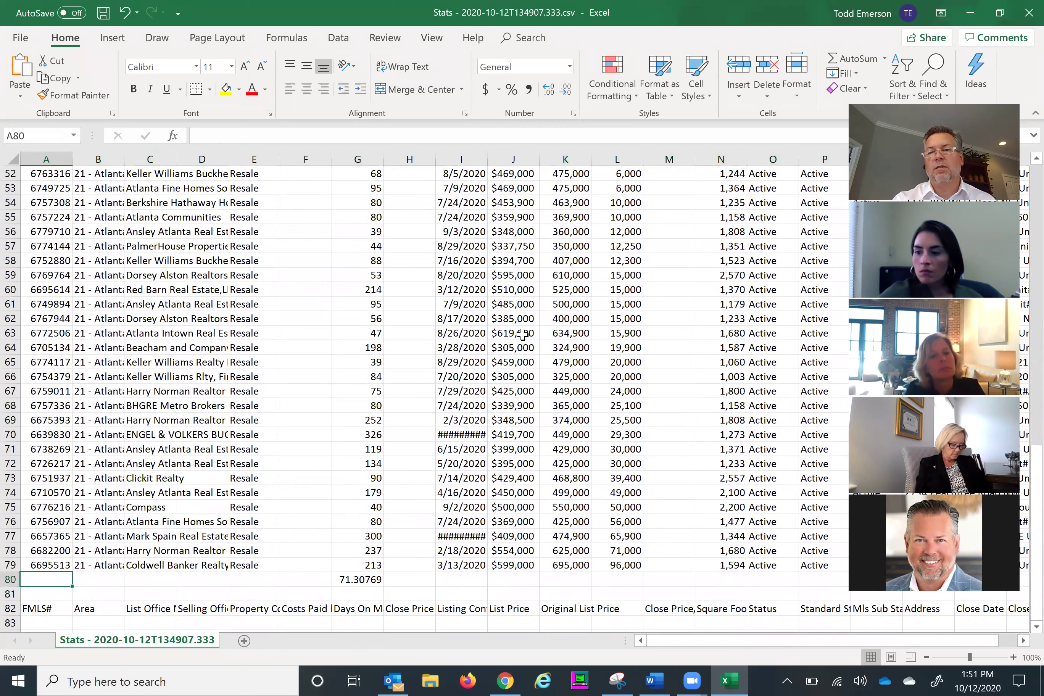
left_click(884, 59)
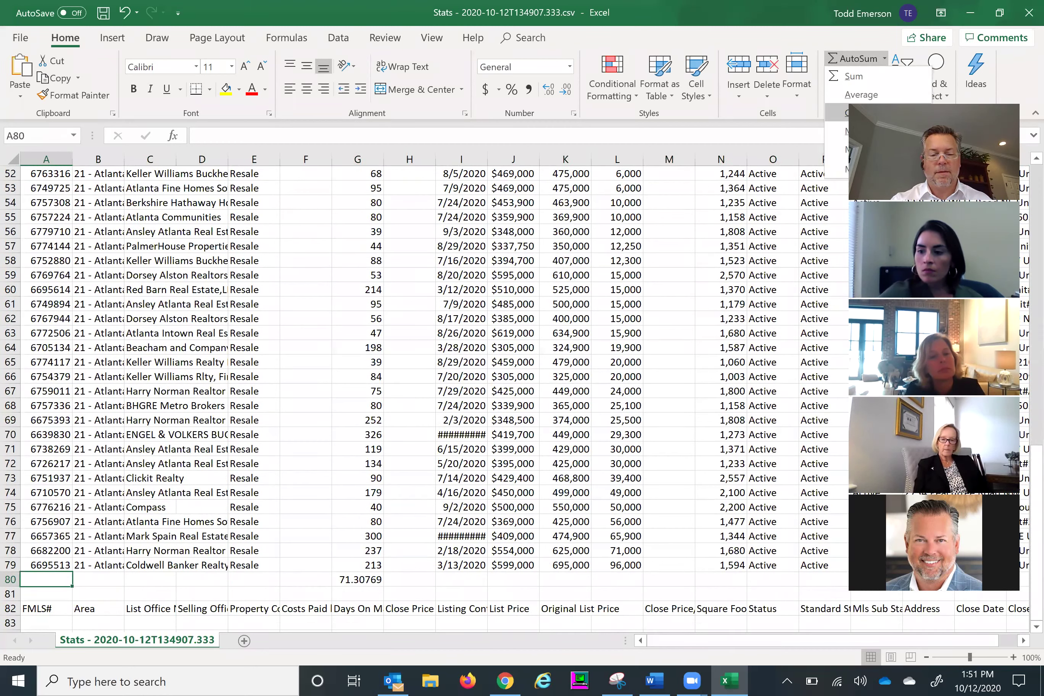
left_click(853, 112)
key("Tab")
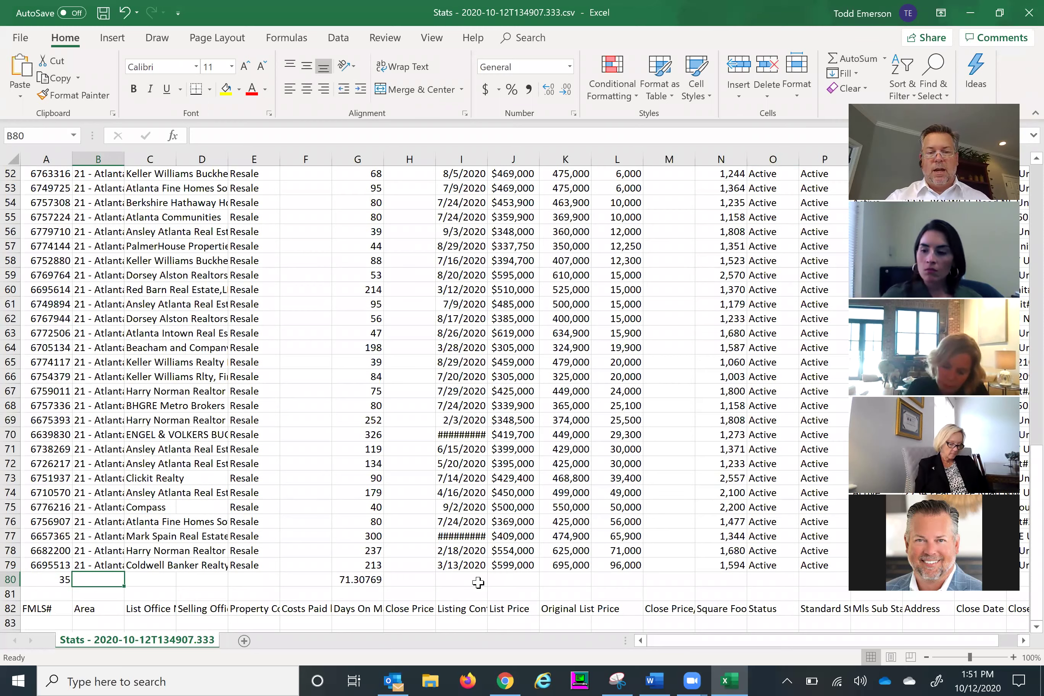
Replace the formula in cell G80 with the average Days On Market of only the price-reduced listings.
left_click(361, 578)
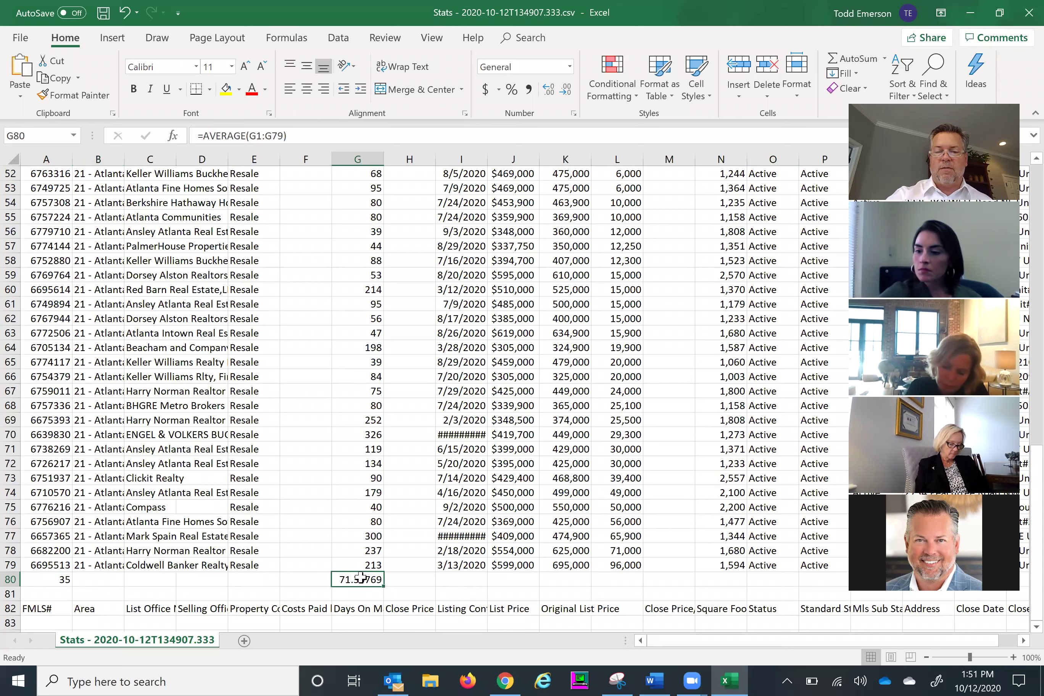
key("Delete")
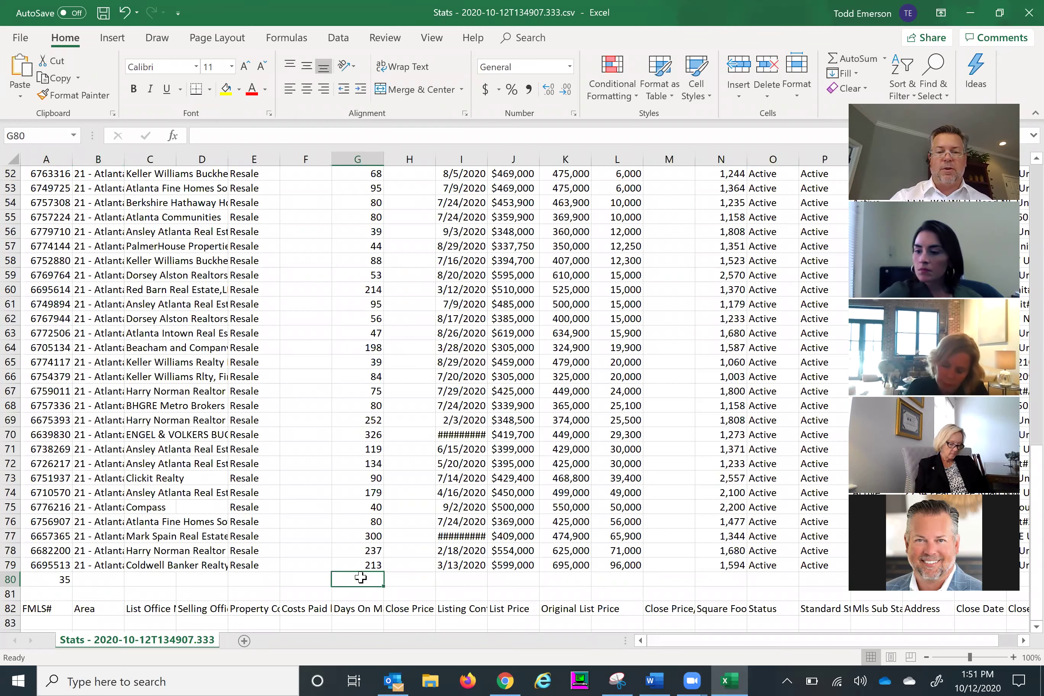
left_click(884, 58)
left_click(853, 94)
key("Tab")
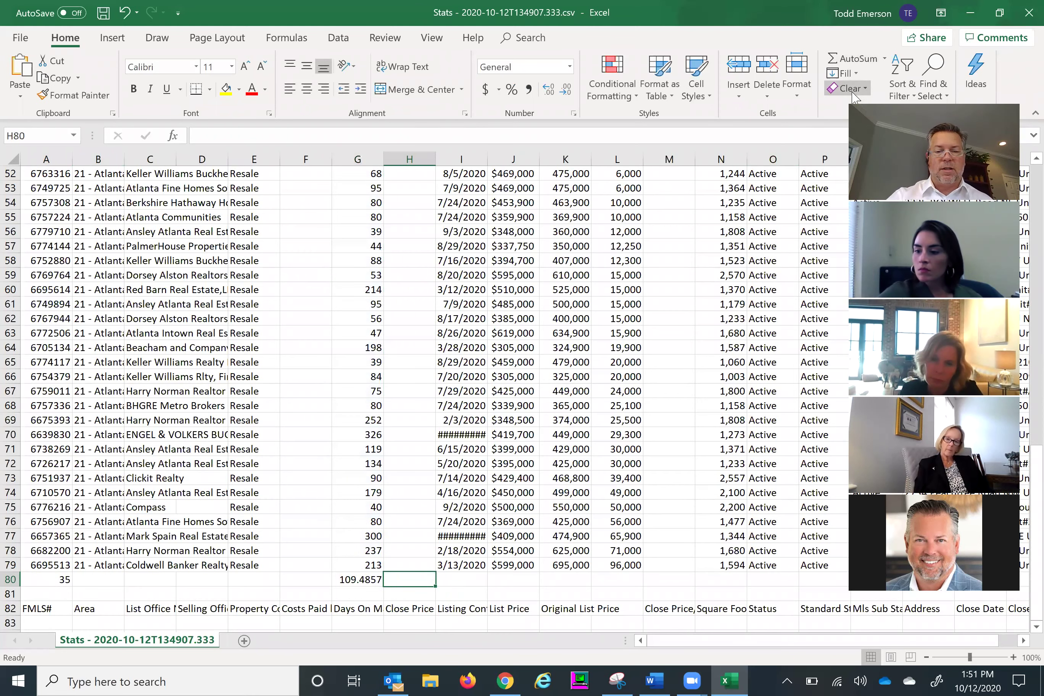
scroll(98, 275, "up", 9)
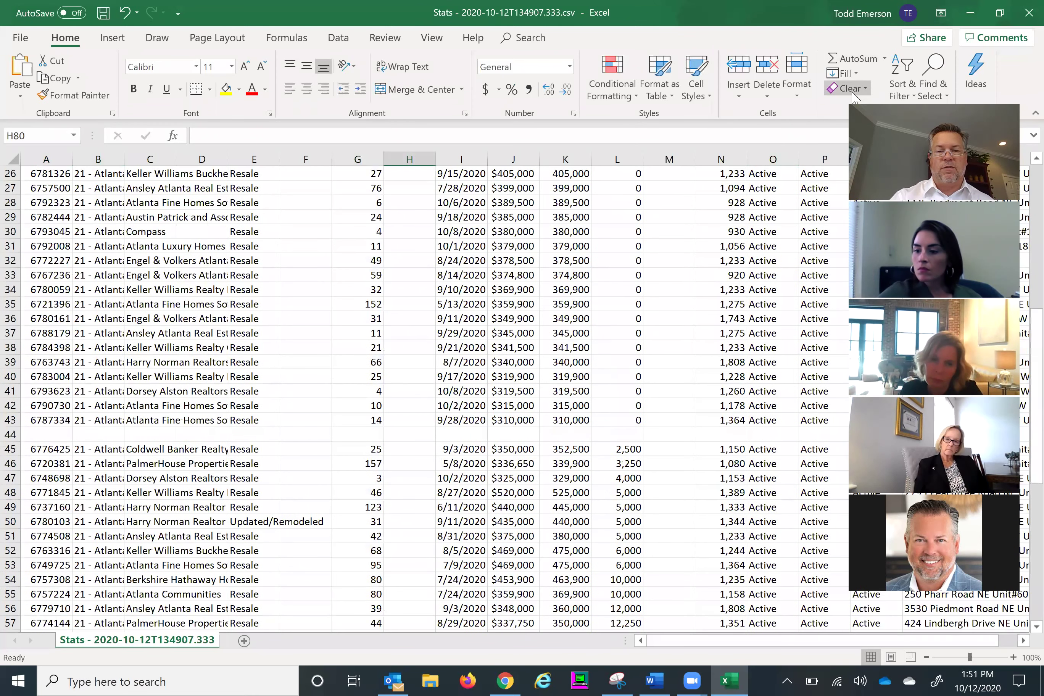
Insert a second blank row at row 44 between the listings without and with a price reduction.
left_click(6, 435)
right_click(6, 434)
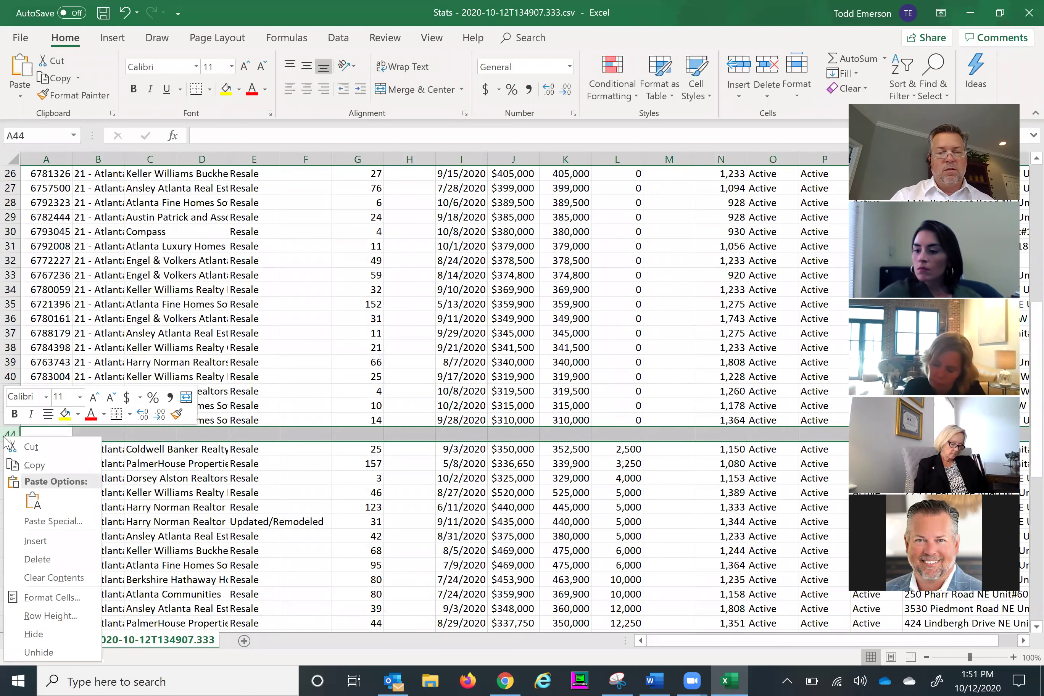
left_click(34, 543)
Calculate the average Days On Market of the listings without a price reduction in cell G44.
left_click(362, 433)
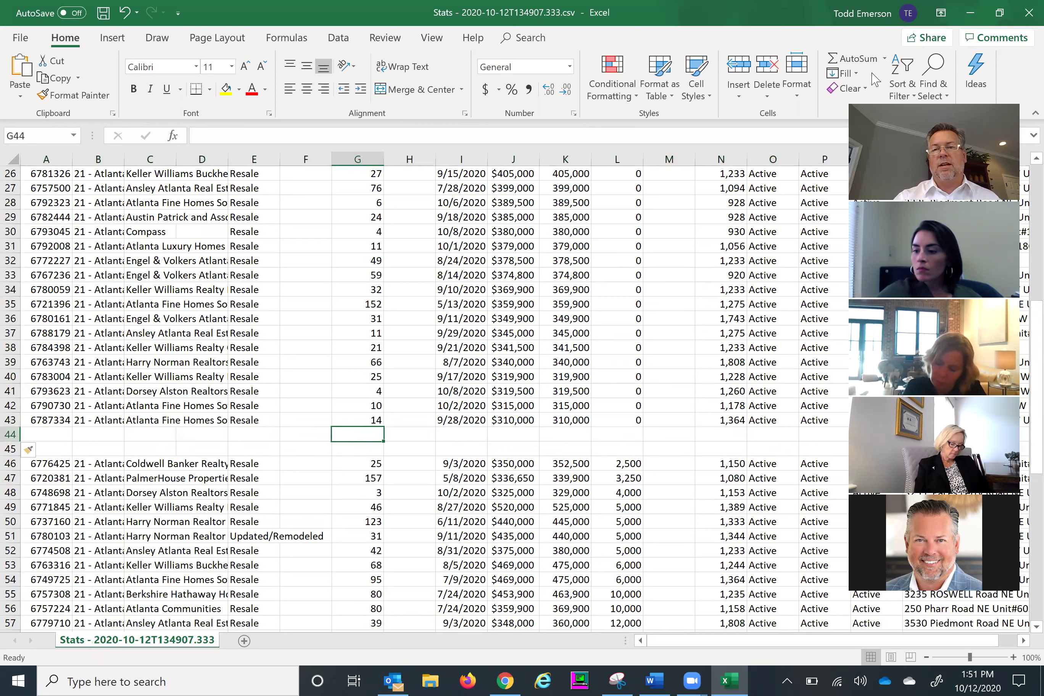
left_click(884, 59)
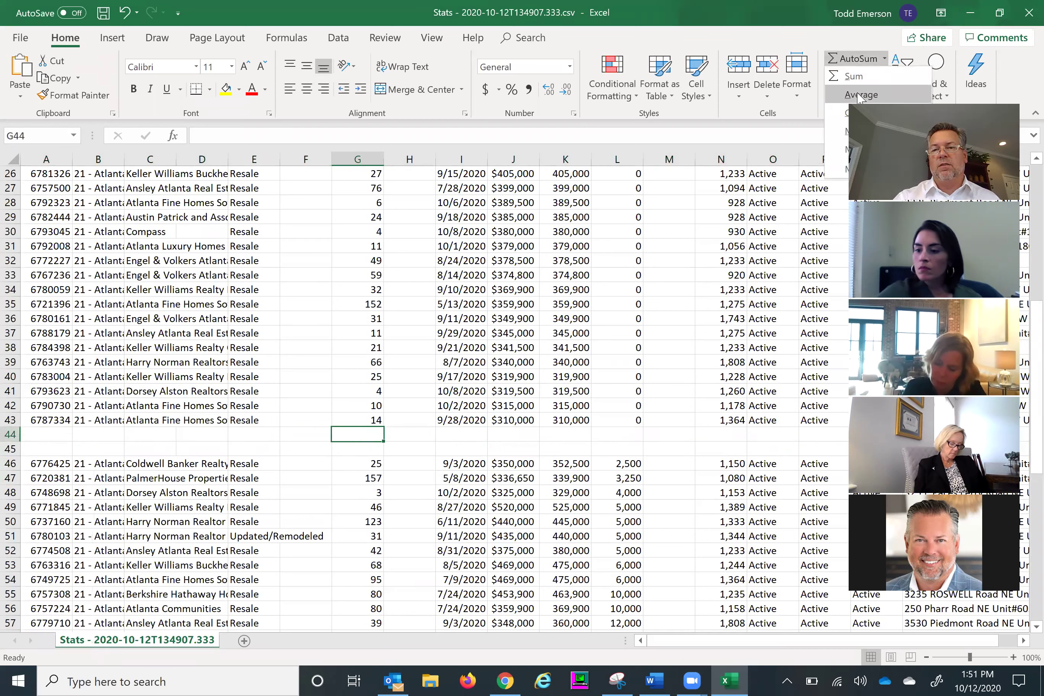
left_click(858, 95)
key("Tab")
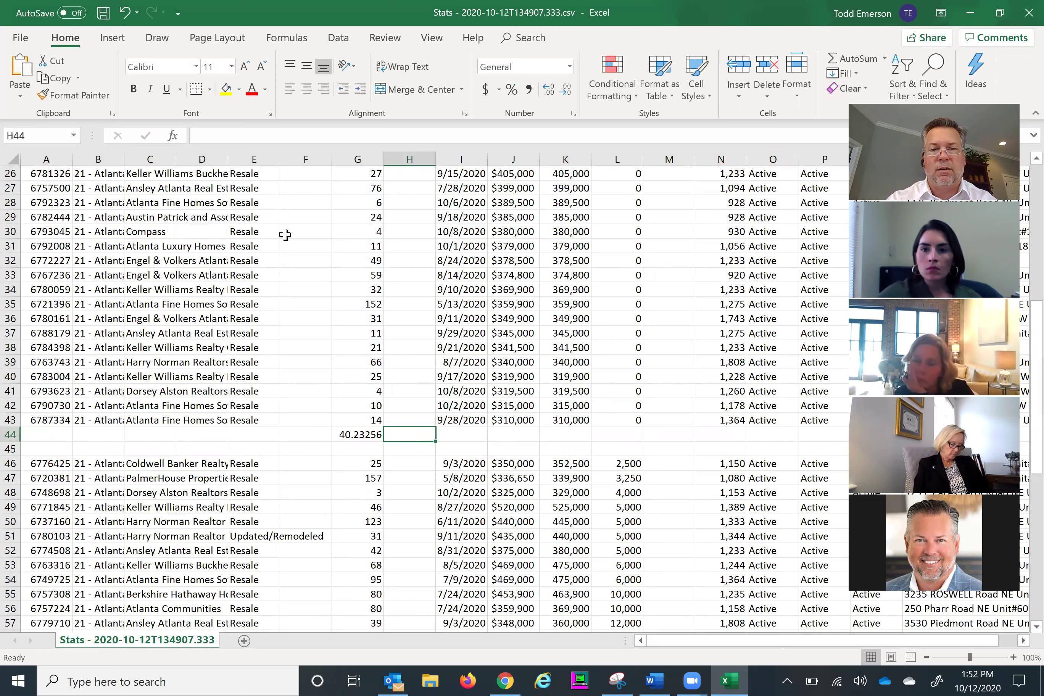
Switch to Matrix in Chrome and rerun the 30305 search with status Closed within 0-60 days instead of Active.
left_click(511, 678)
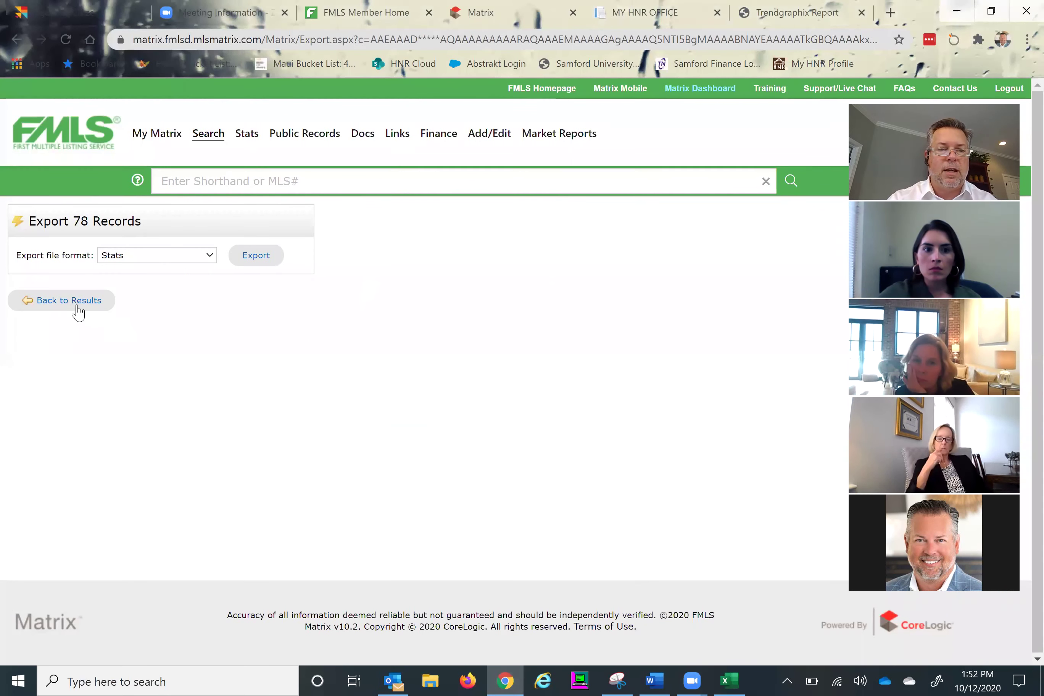
left_click(70, 300)
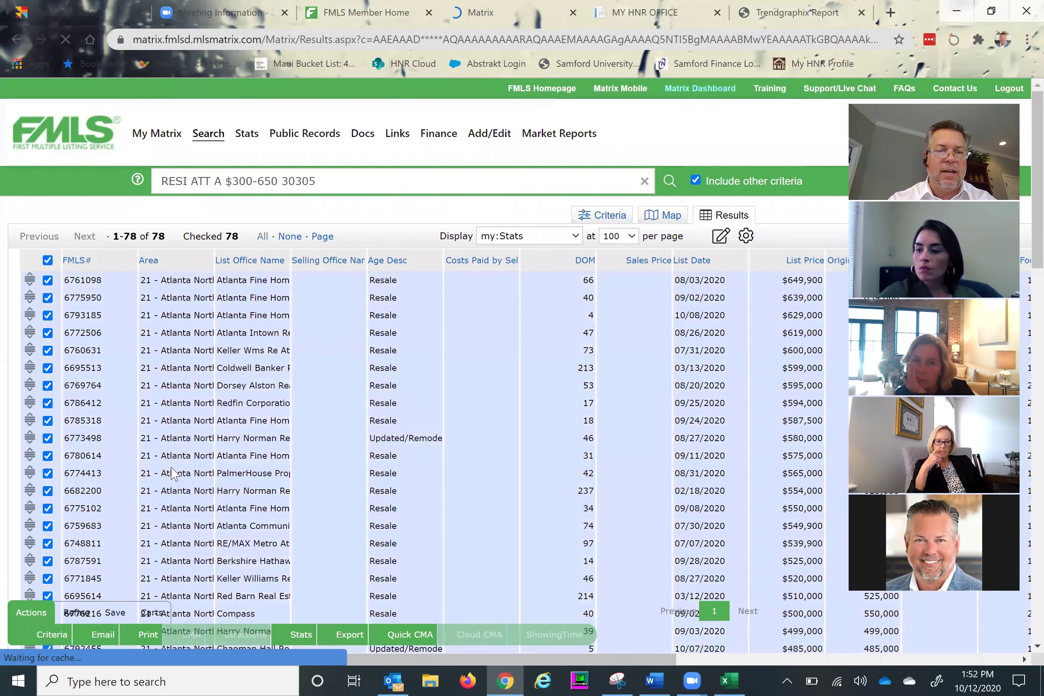
left_click(45, 635)
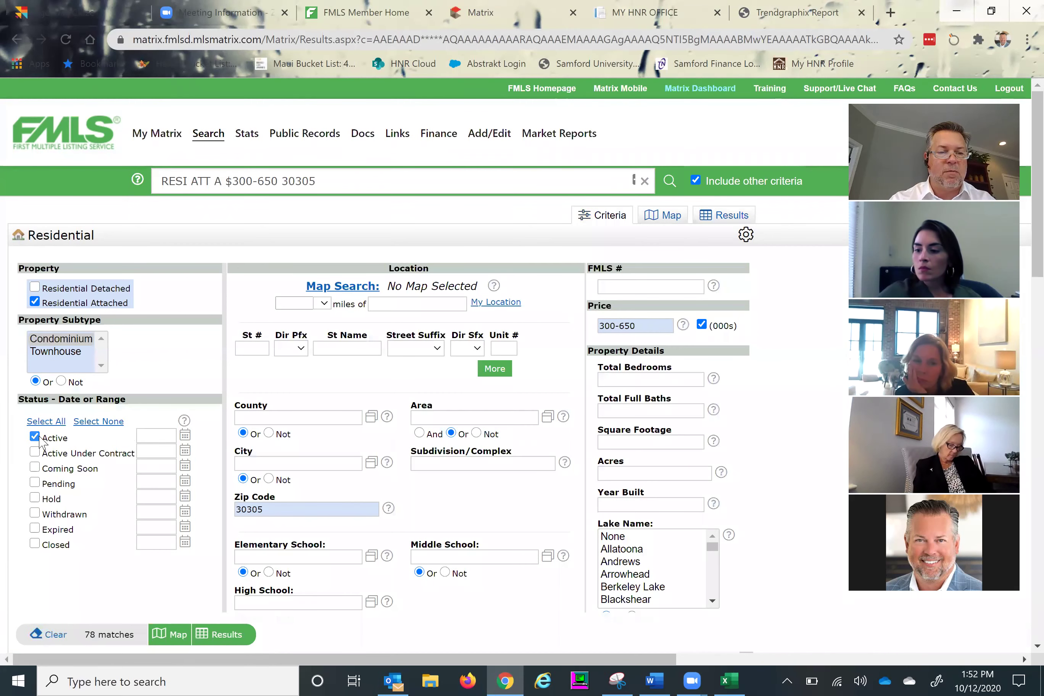
left_click(35, 545)
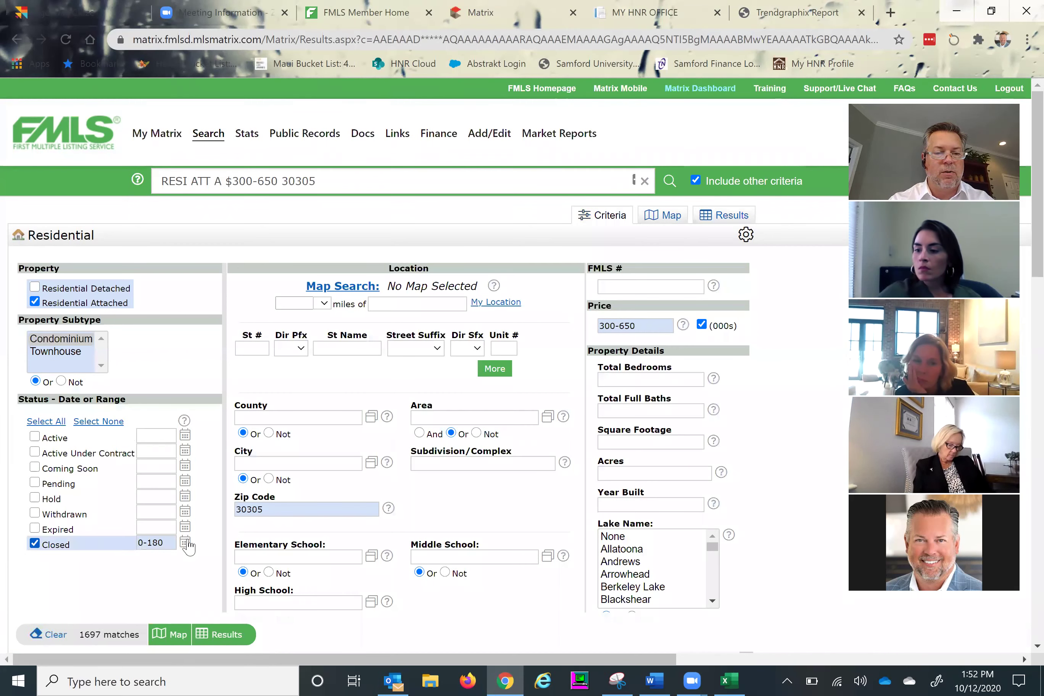
key("BackSpace")
key("BackSpace")
type("60")
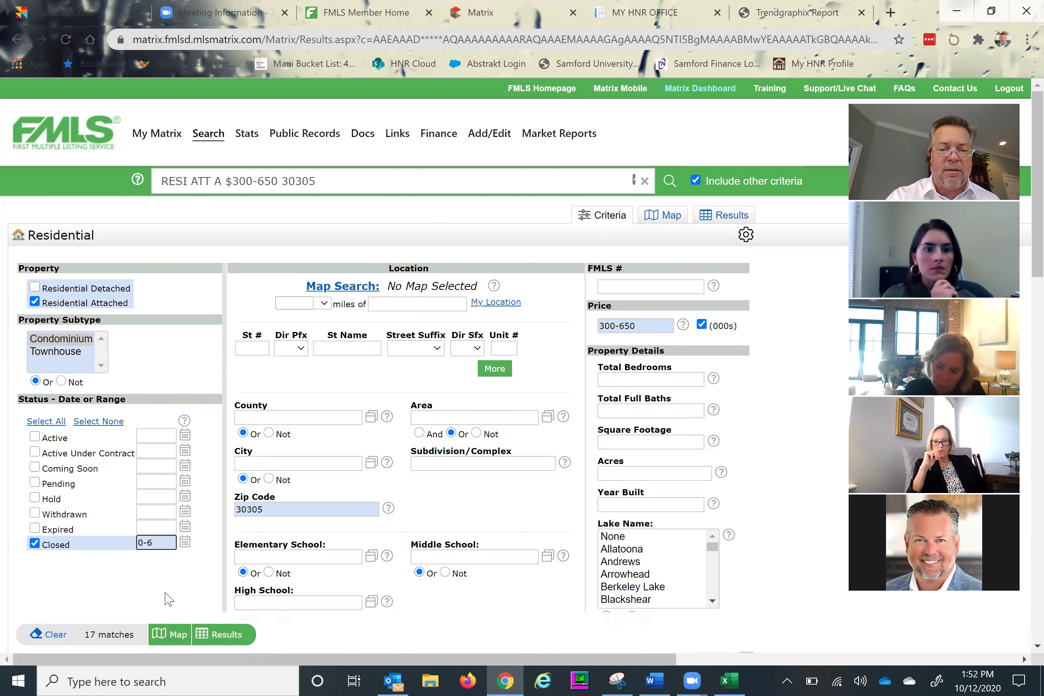
left_click(227, 634)
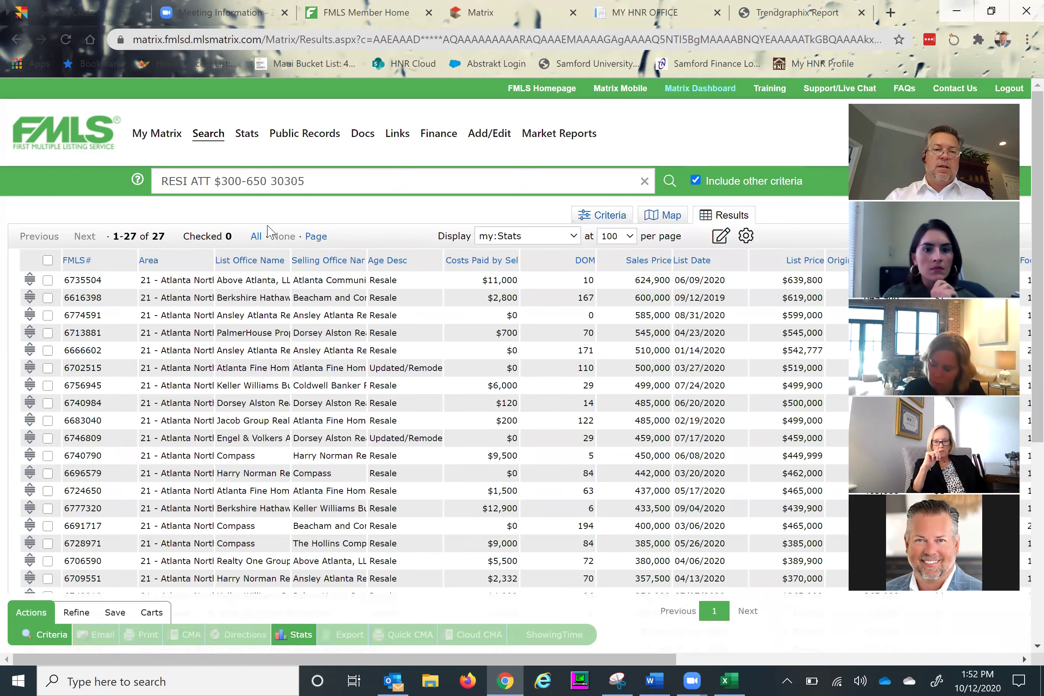
Select all closed listings, export them in the Stats format and bring up the exported file in Excel.
left_click(255, 238)
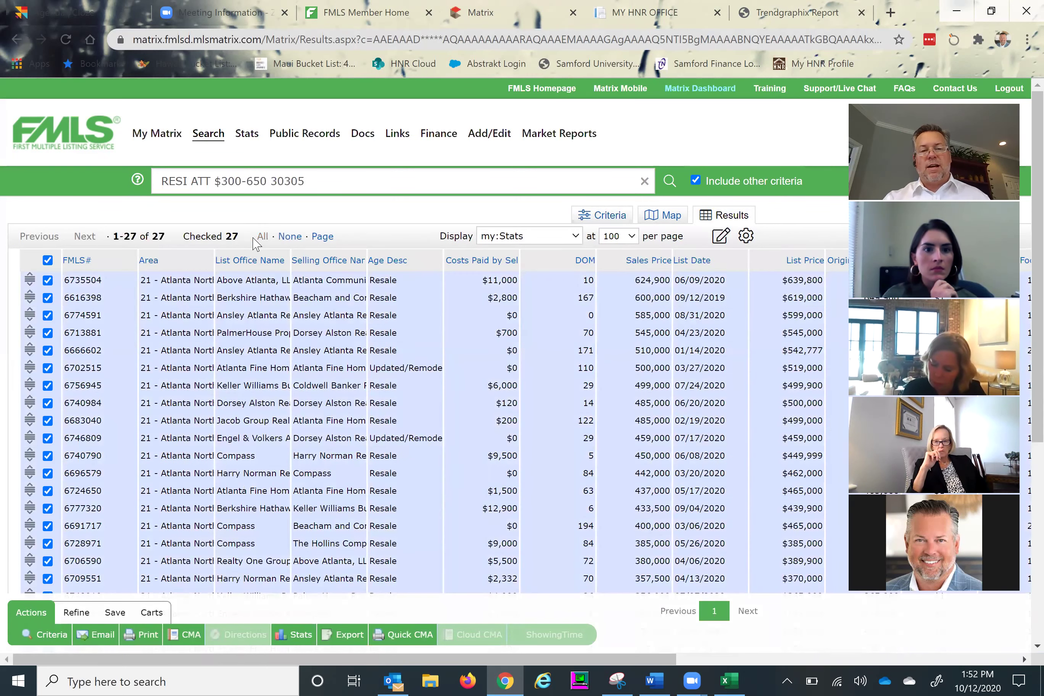
left_click(349, 636)
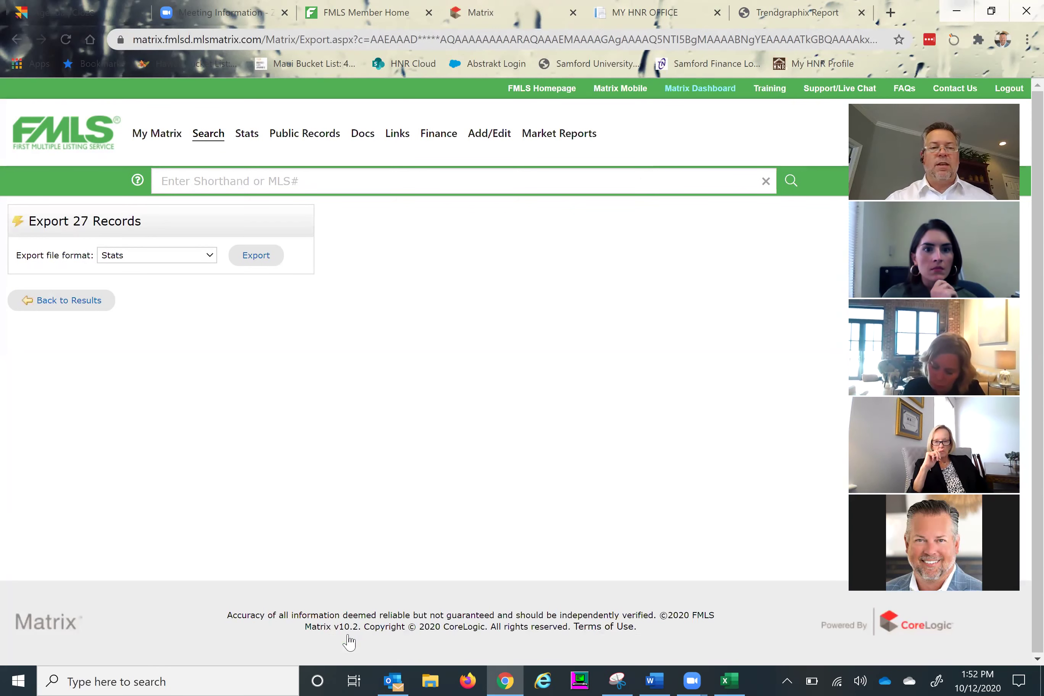
left_click(257, 263)
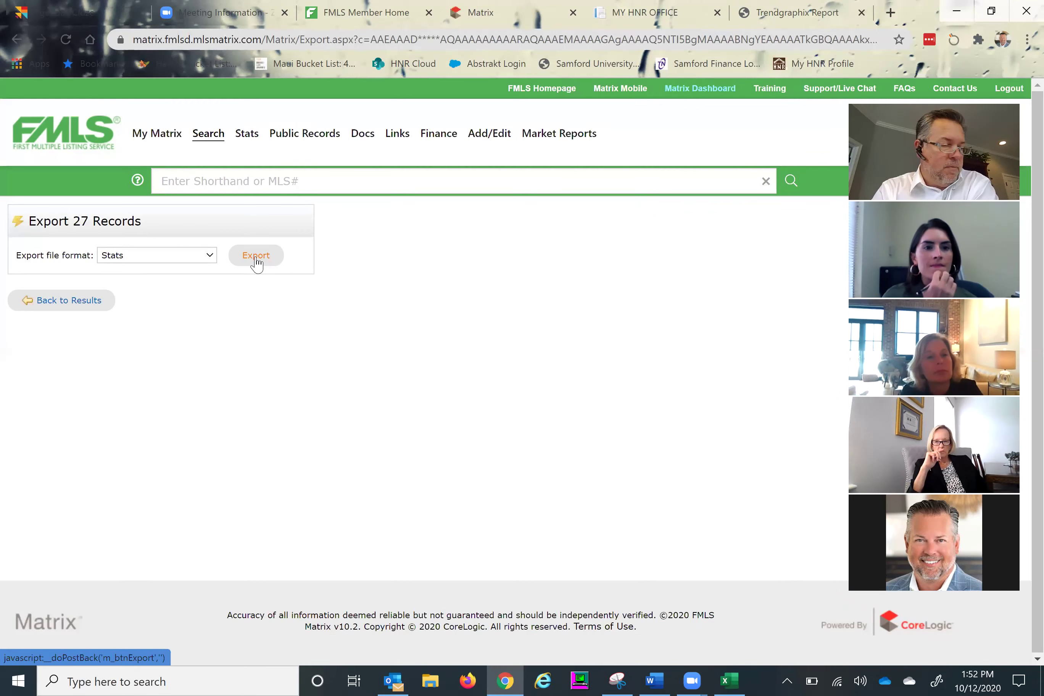
key("alt+Tab")
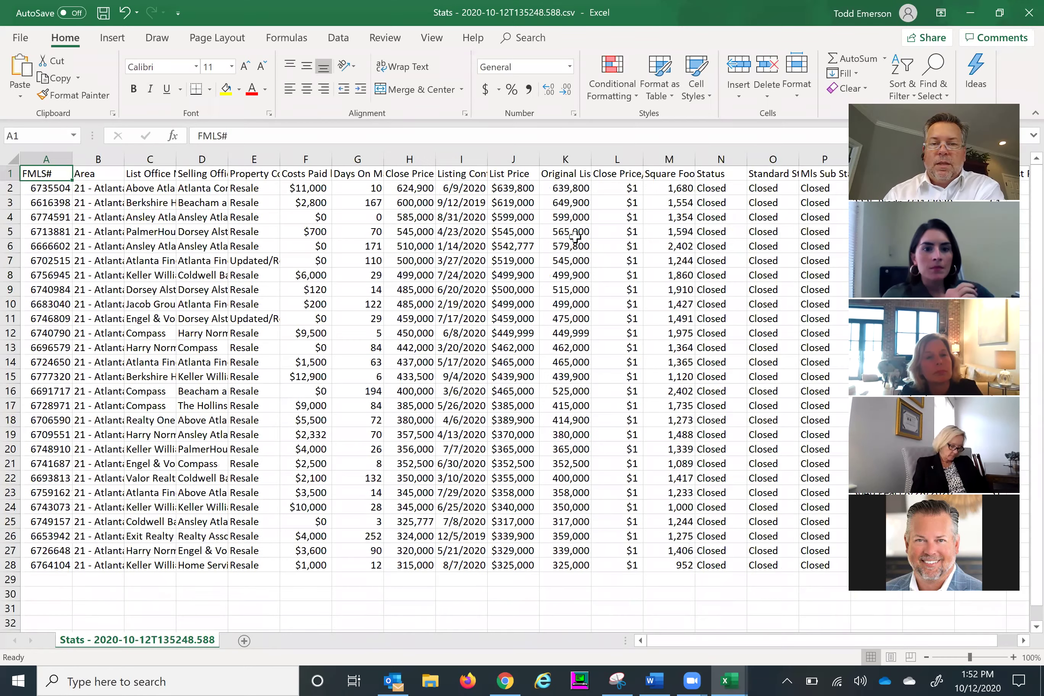
Insert a blank column at column L, directly after the Original List Price column.
left_click(620, 155)
right_click(620, 155)
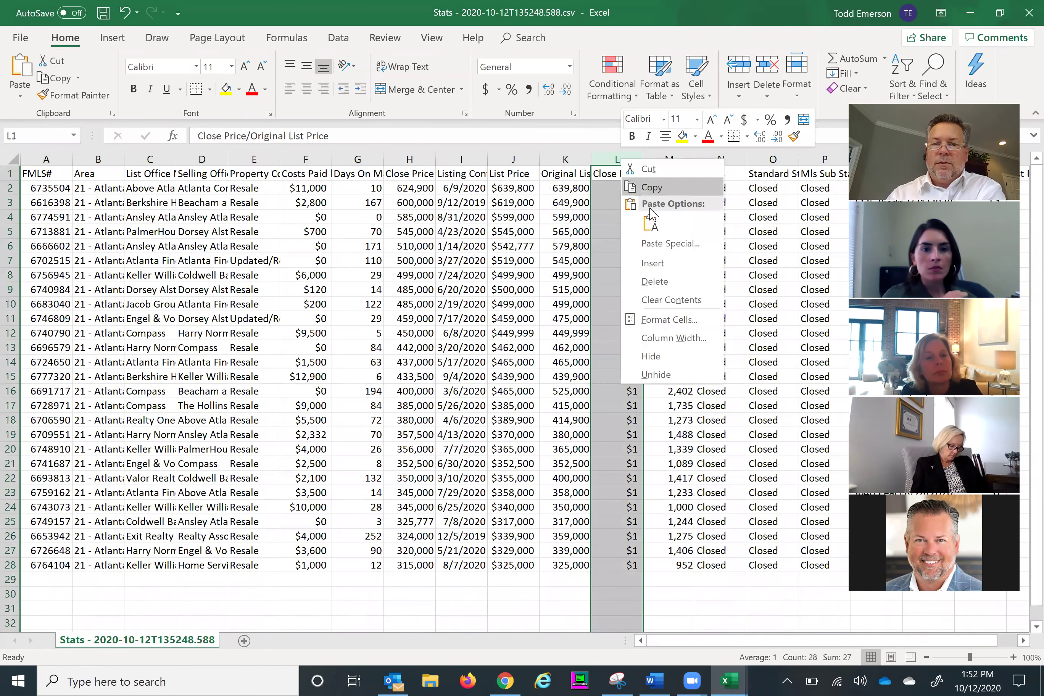
left_click(652, 263)
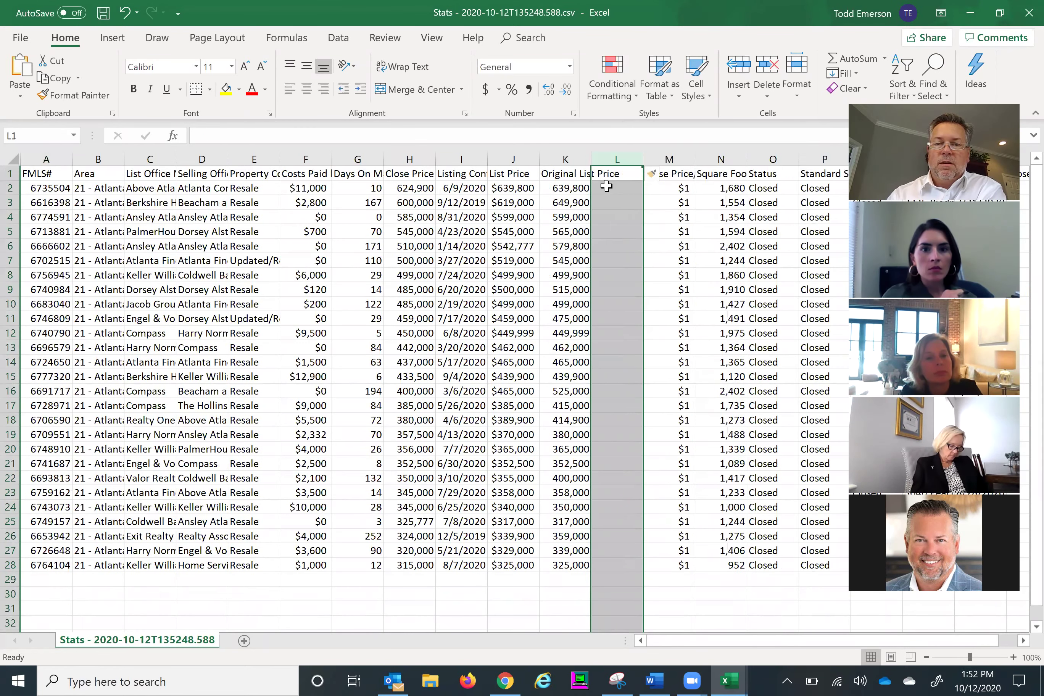
Calculate the price reduction in L2 with =K2-J2 and fill the formula down to L28.
left_click(607, 188)
type("=")
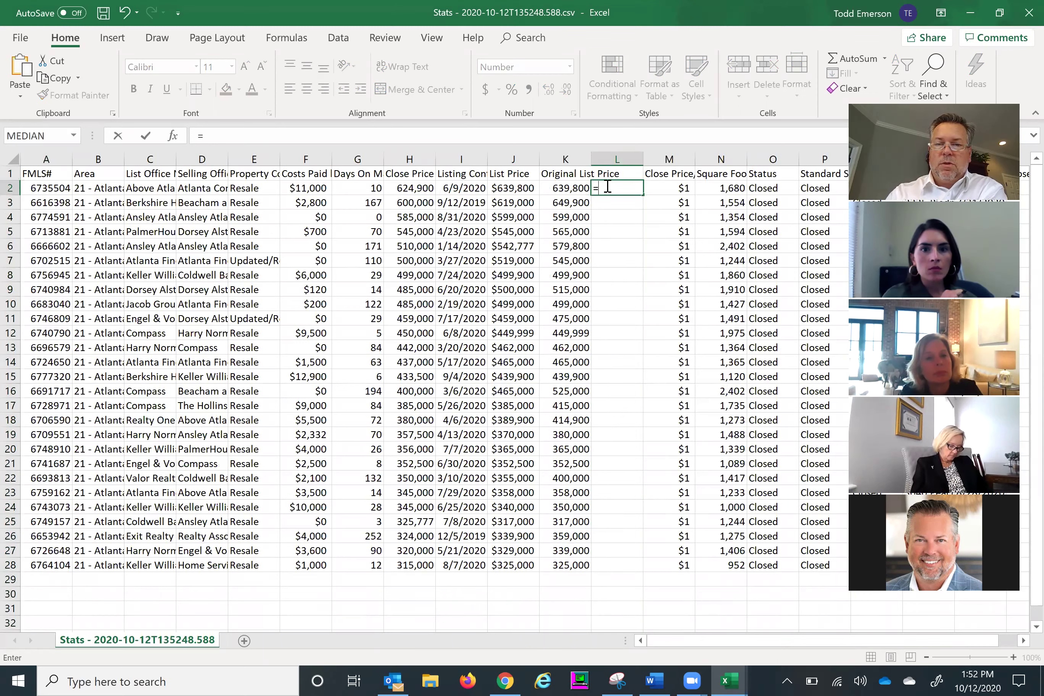
left_click(563, 188)
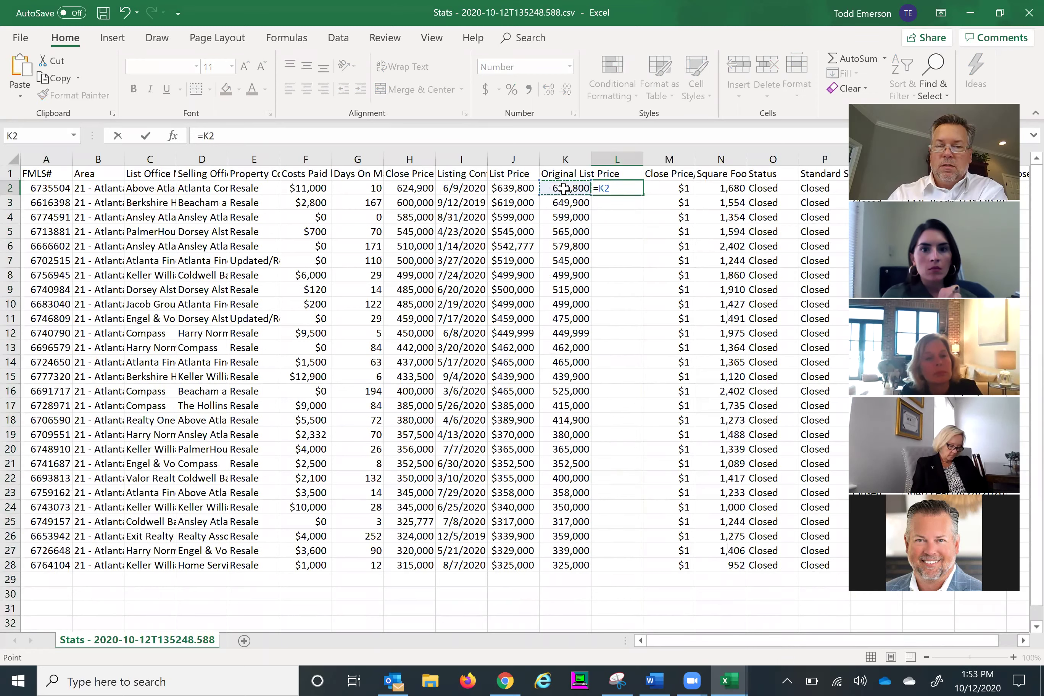
type("-")
left_click(517, 188)
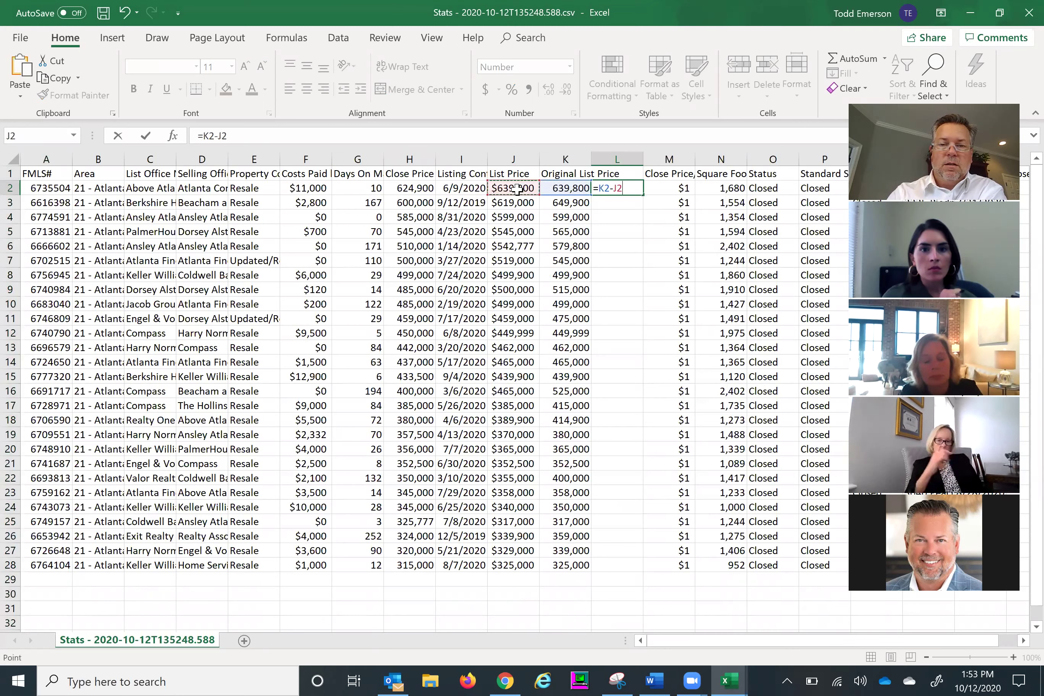
key("Tab")
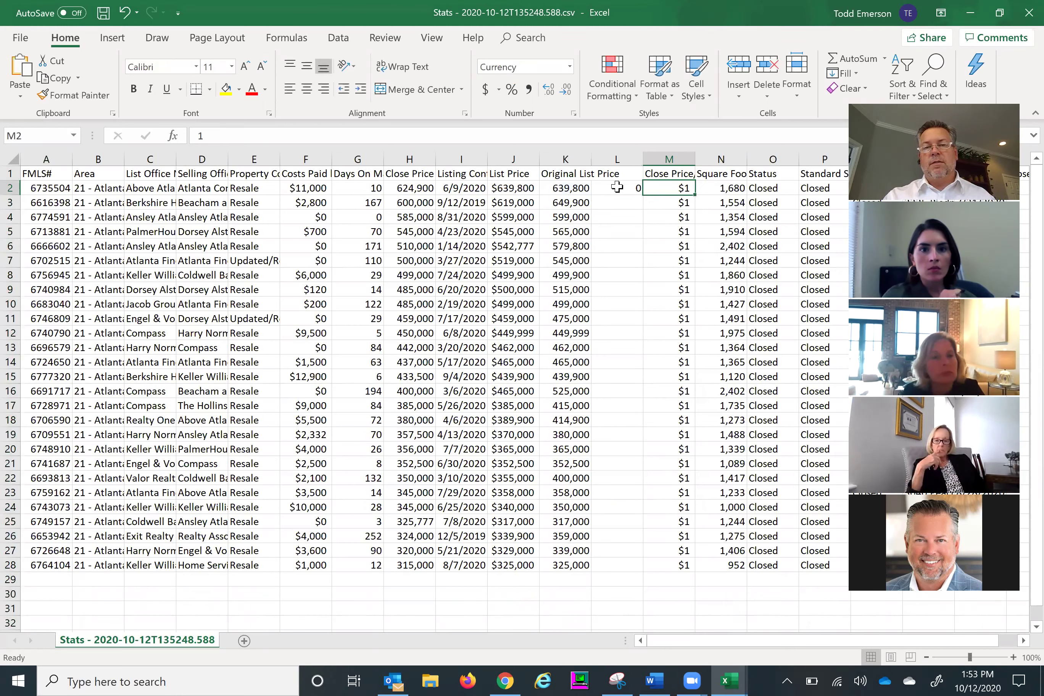
left_click(631, 188)
left_click_drag(641, 196, 616, 571)
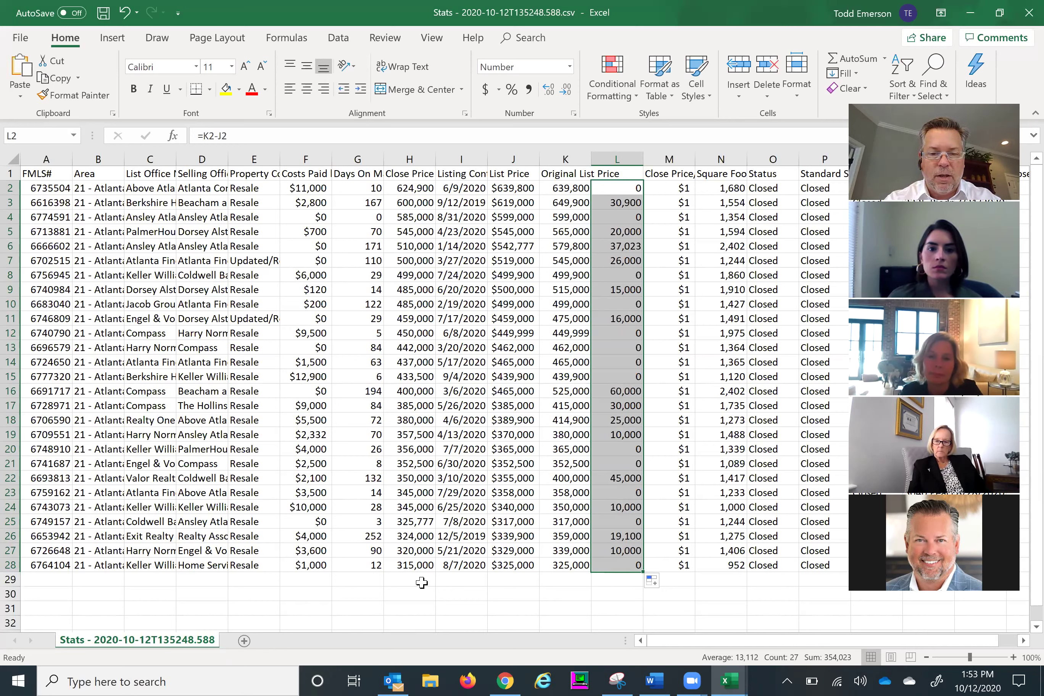
Calculate the average Days On Market of all closed listings in cell G29.
left_click(353, 578)
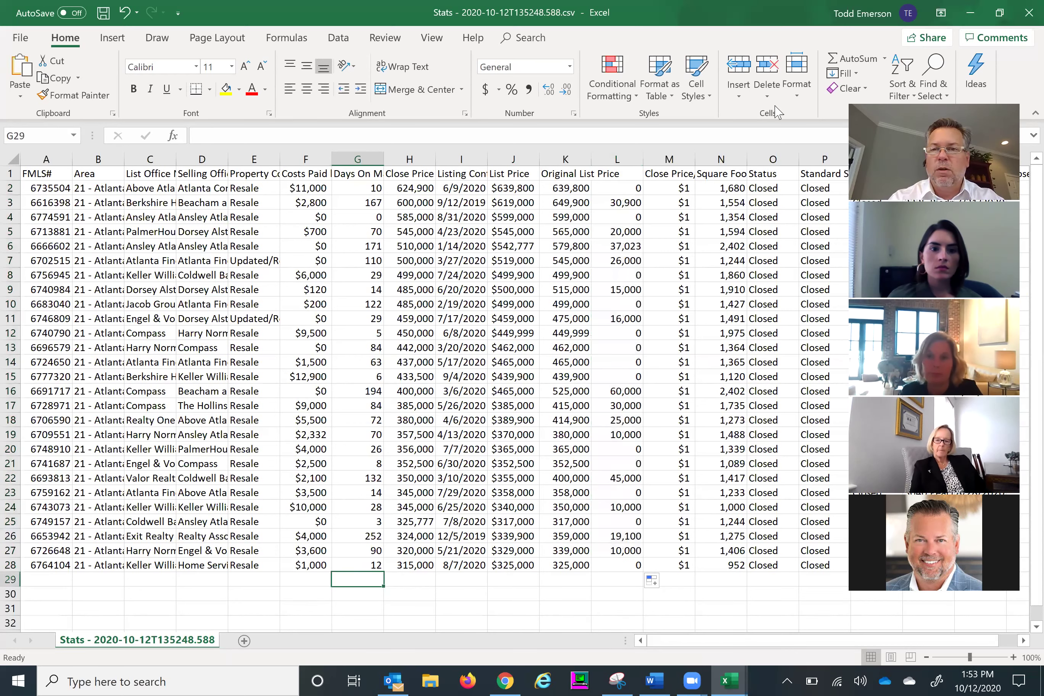
left_click(883, 59)
left_click(857, 99)
key("Tab")
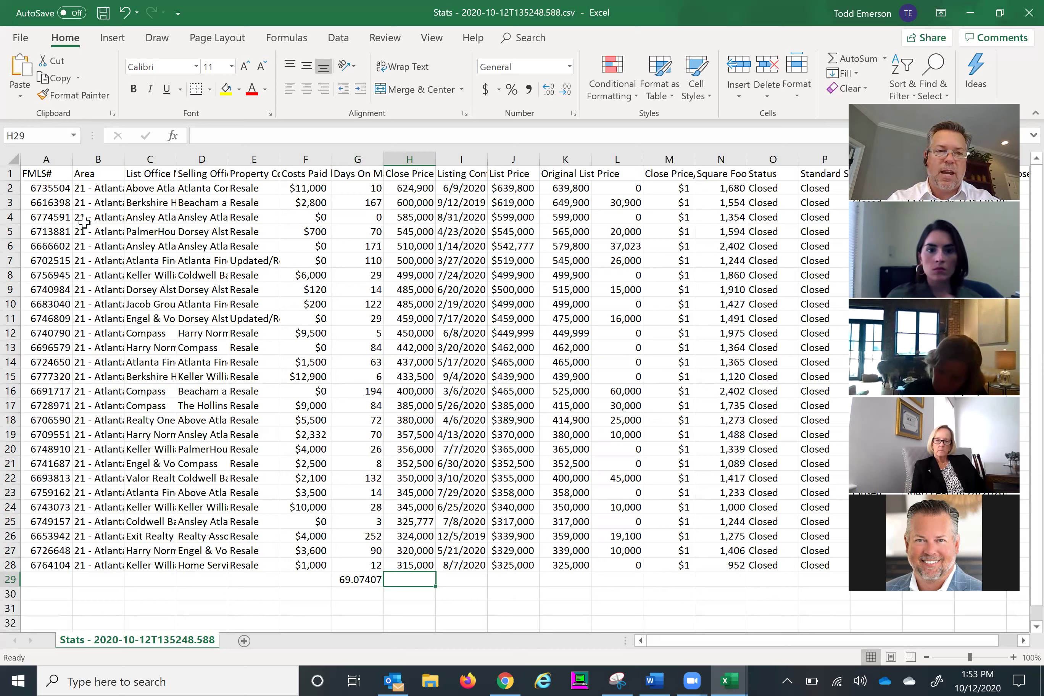
Sort the whole sheet by Column L from smallest to largest.
left_click(10, 160)
left_click(338, 38)
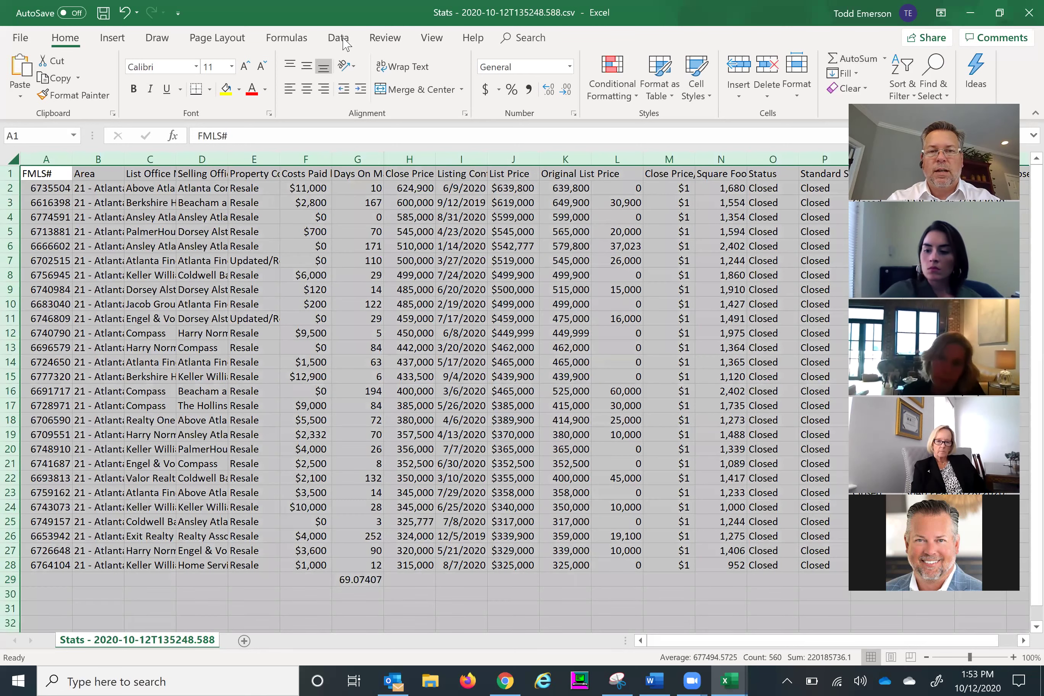
left_click(560, 86)
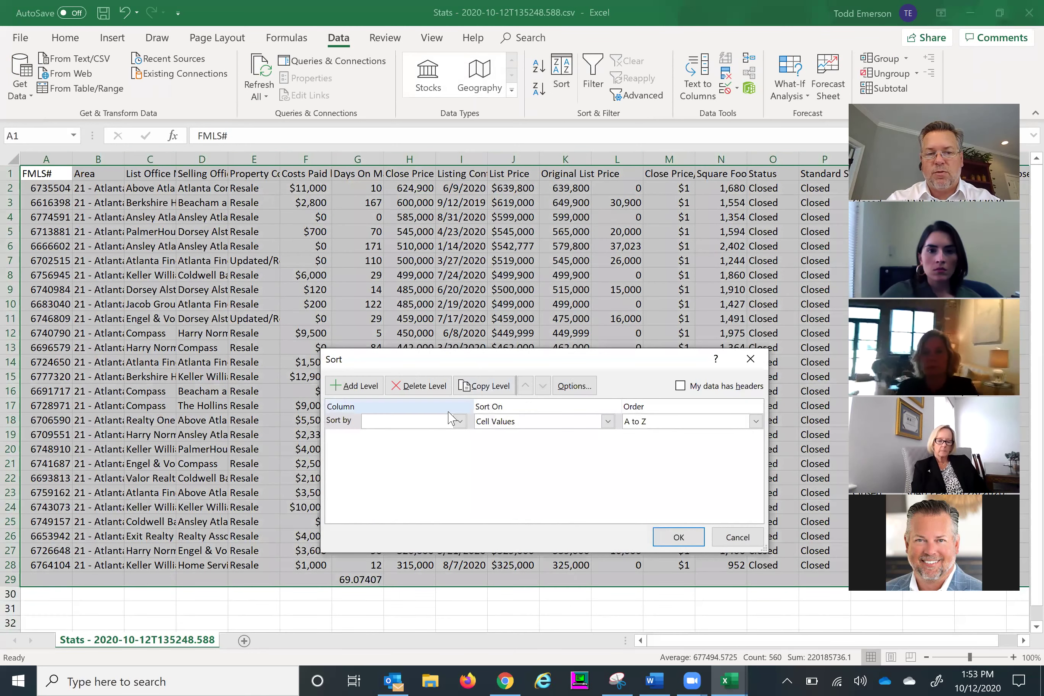
left_click(460, 421)
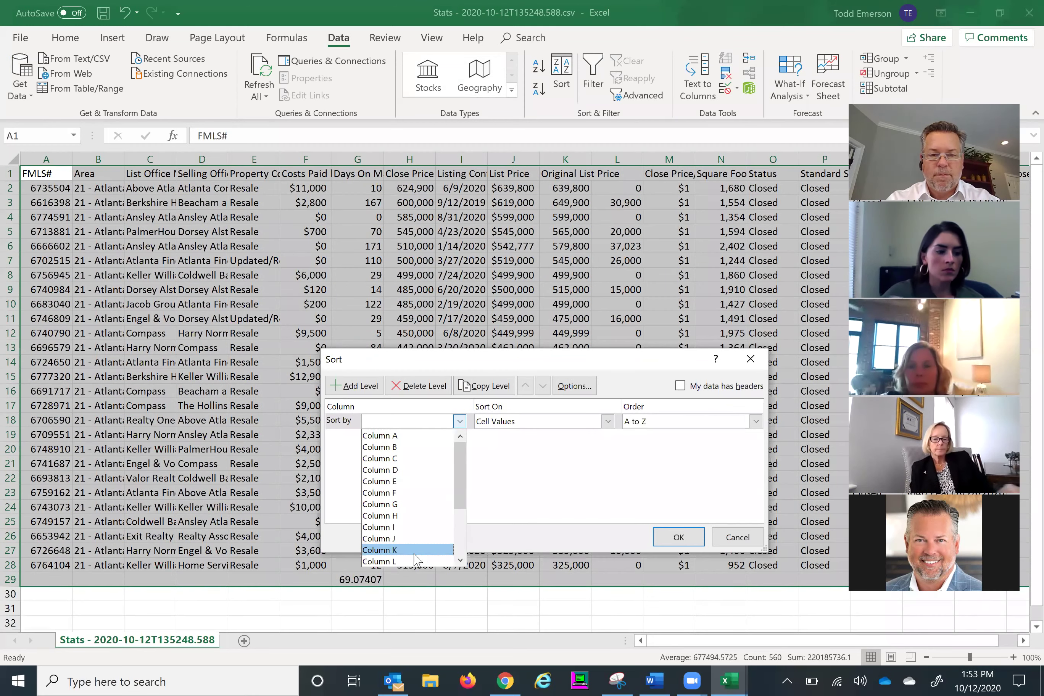
left_click(443, 565)
left_click(678, 538)
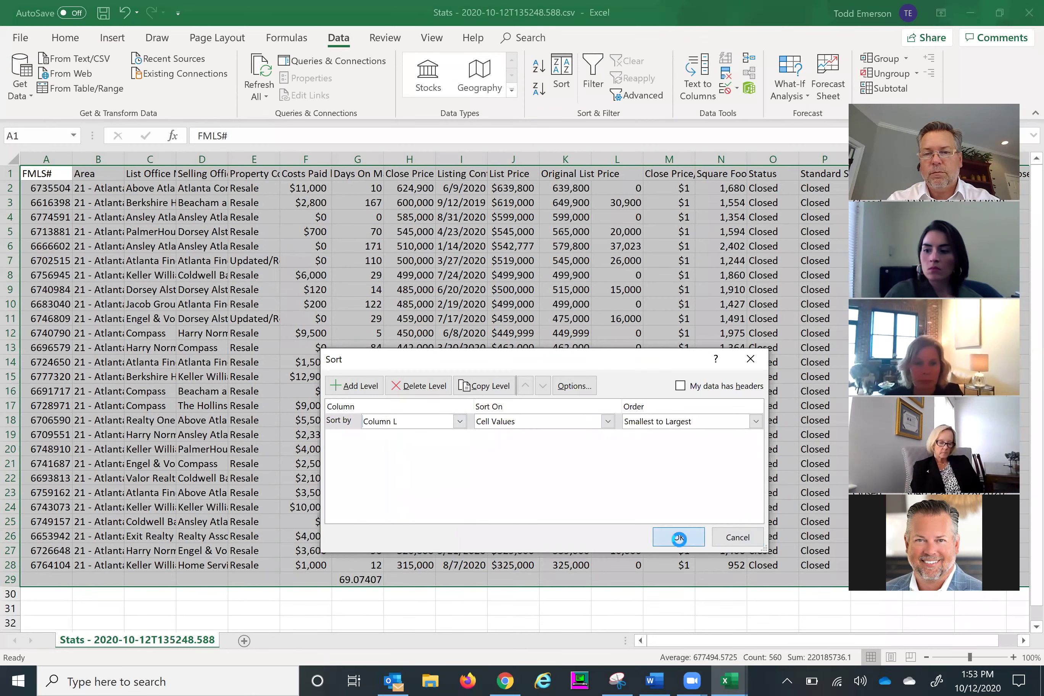
Insert two blank rows at row 14 to separate closed listings without a price reduction from those with one.
left_click(11, 362)
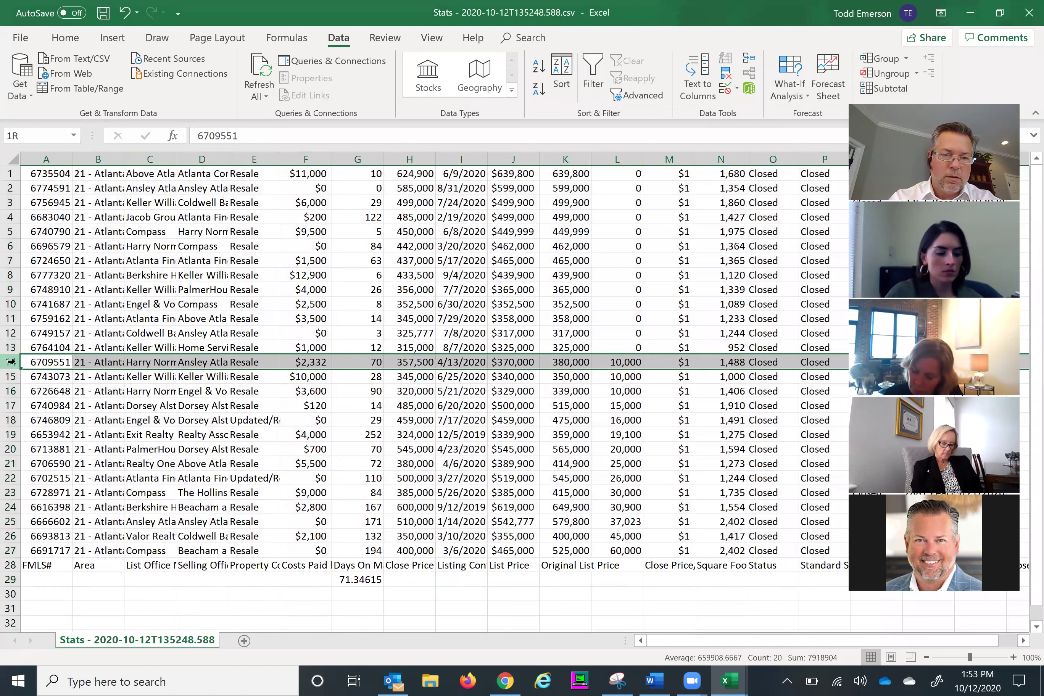
right_click(11, 362)
left_click(40, 465)
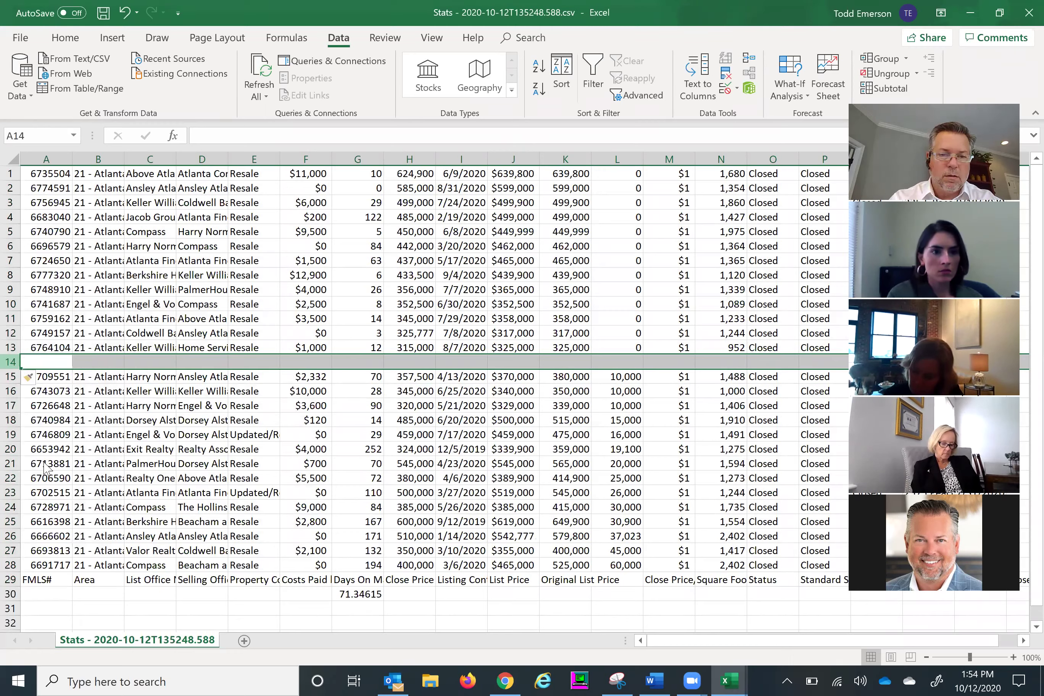
key("F4")
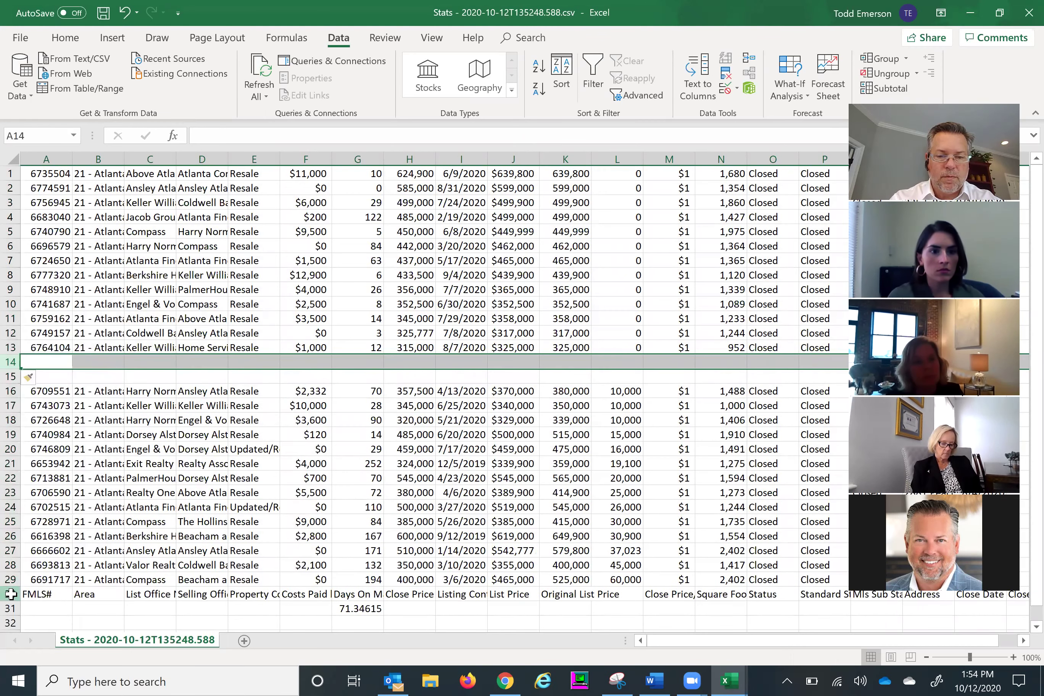
Insert two blank rows at row 30, between the price-reduced listings and the displaced header row.
left_click(10, 594)
right_click(10, 594)
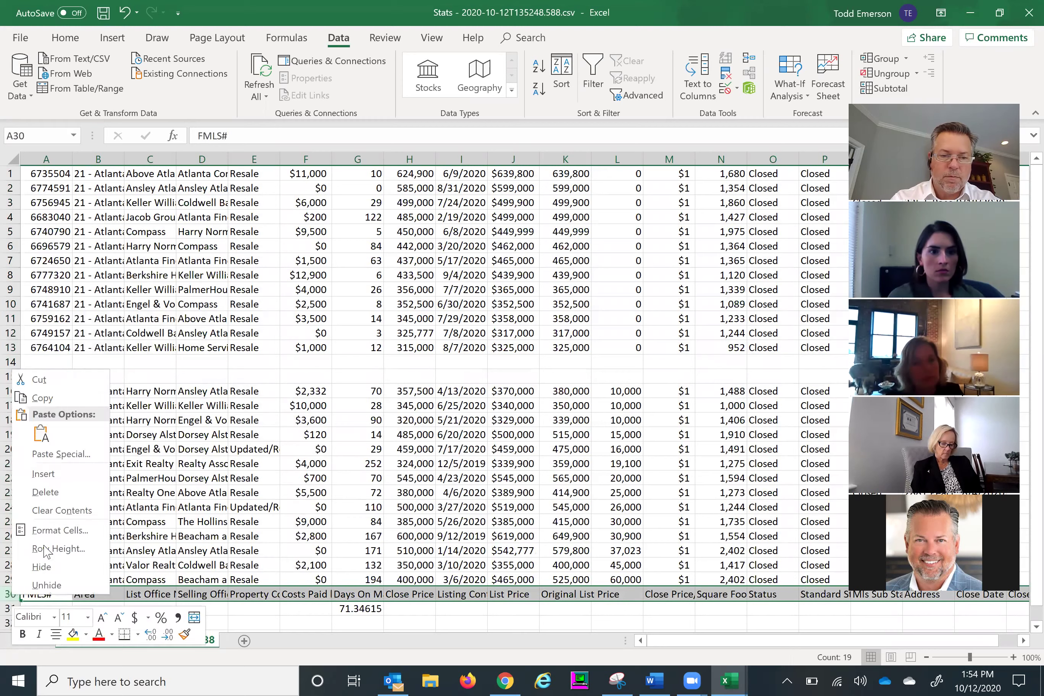
left_click(51, 478)
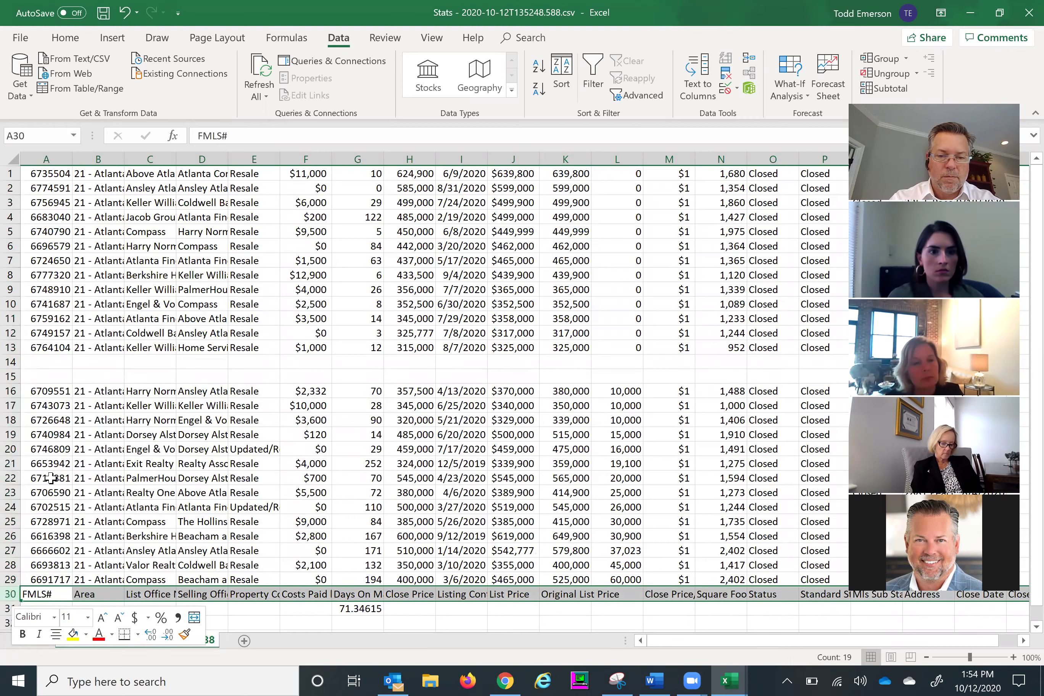
right_click(11, 594)
key("Escape")
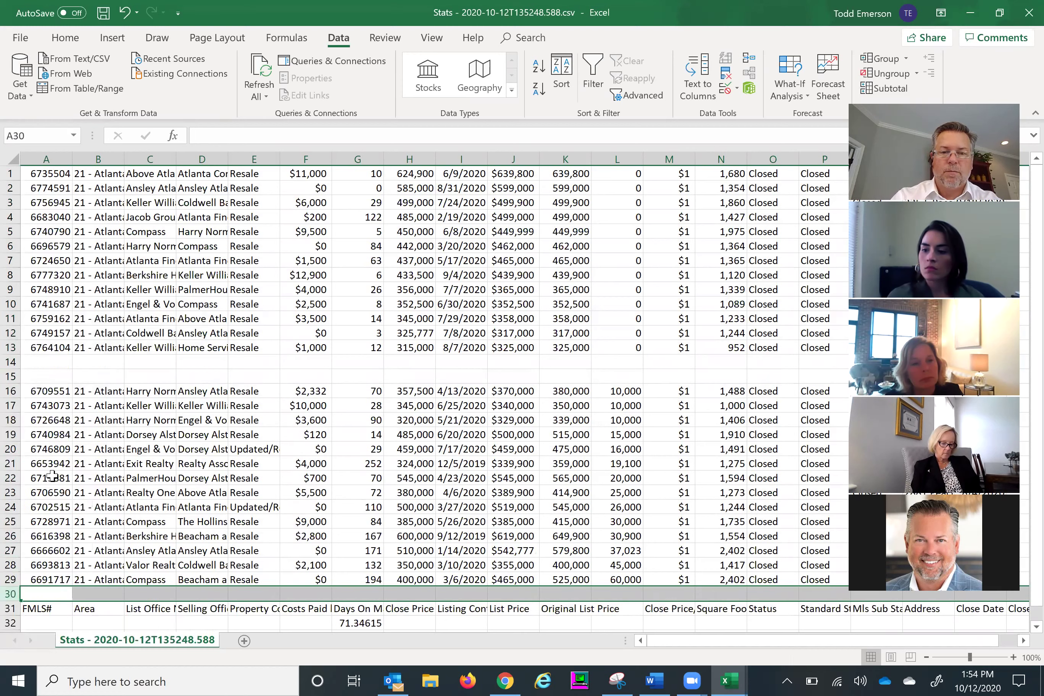
Calculate the average Days On Market of the closed listings without a price reduction in cell G14.
left_click(368, 361)
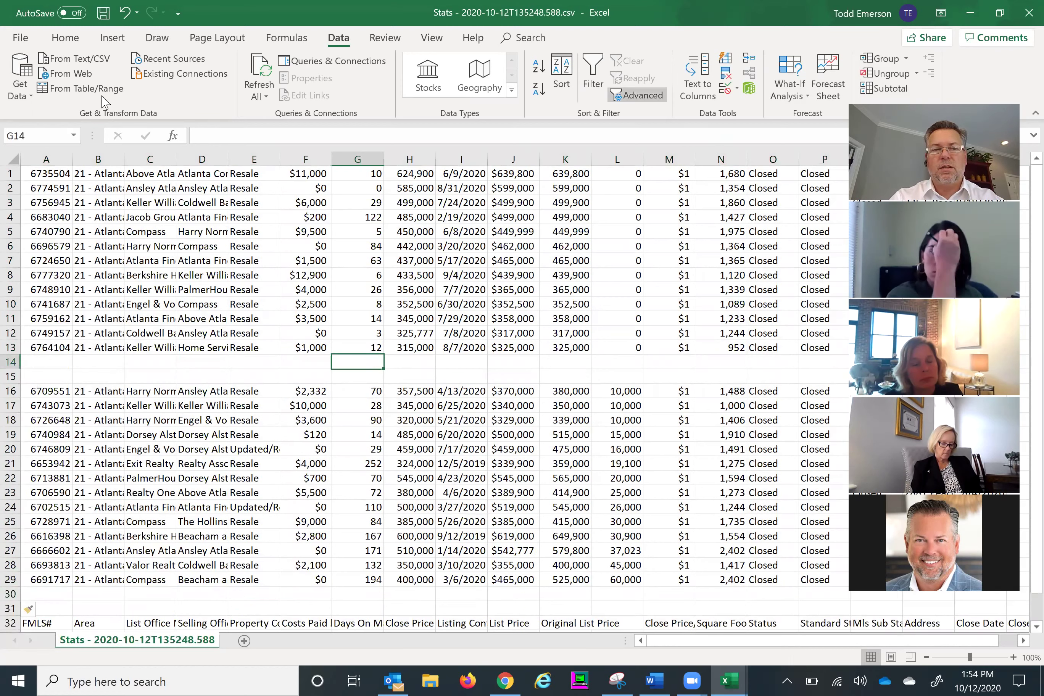
left_click(65, 38)
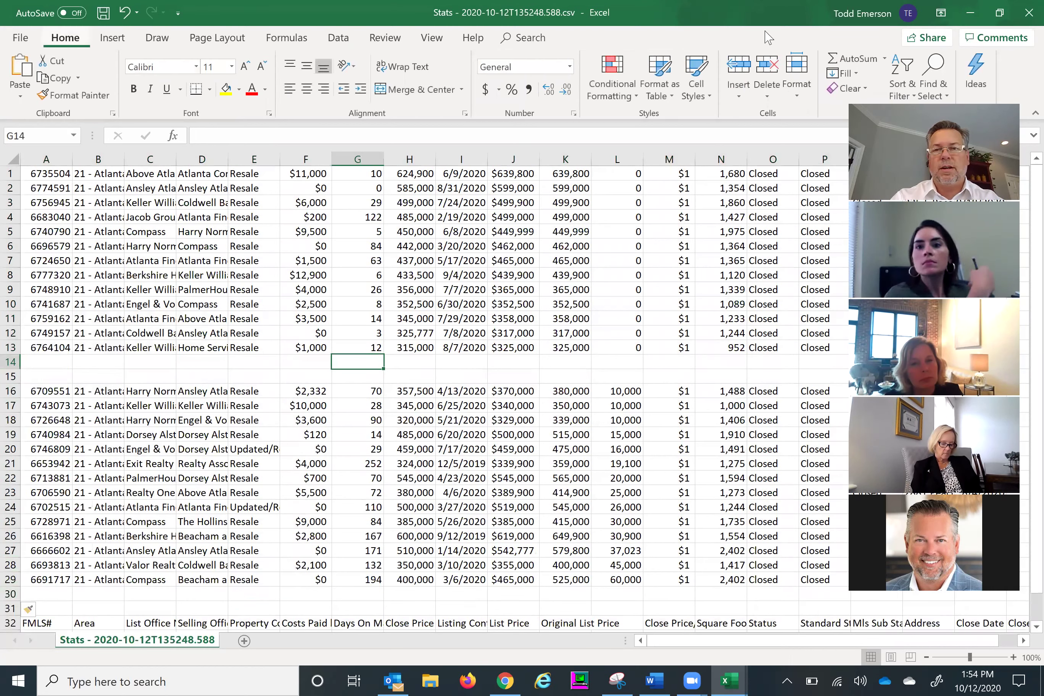
left_click(883, 58)
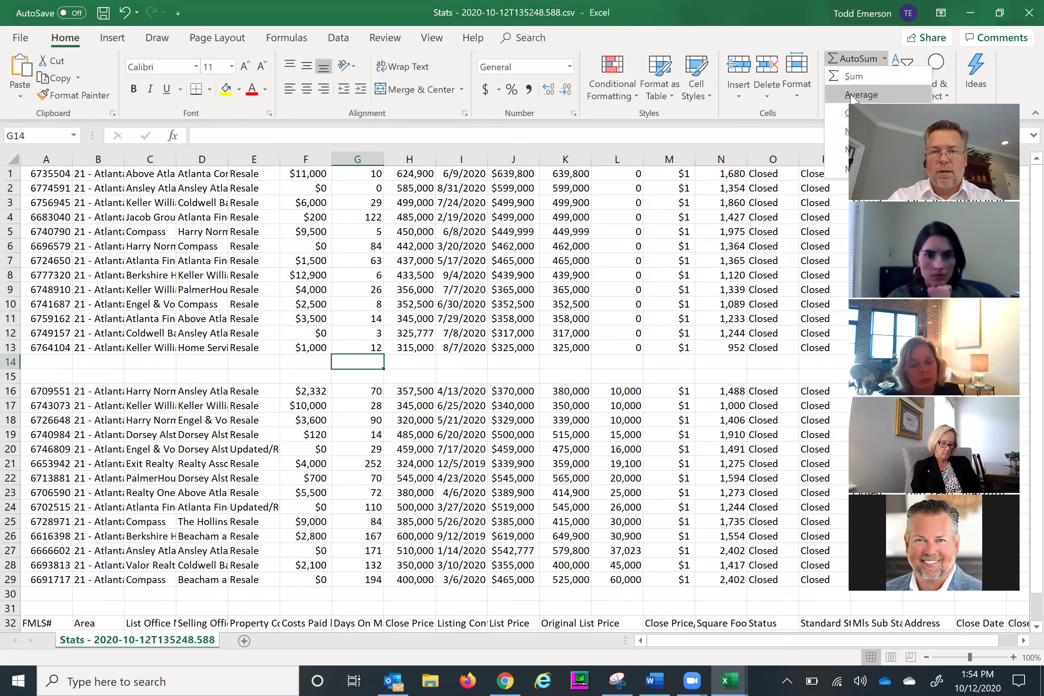
left_click(856, 95)
key("Tab")
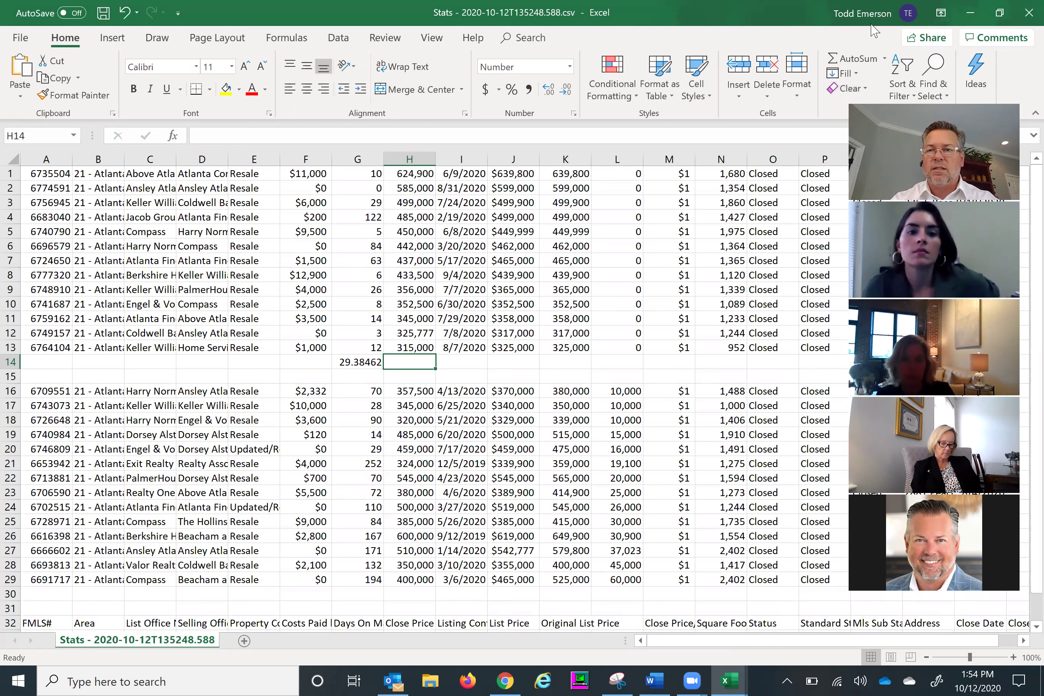
Calculate the average Close Price in H14 and the average Original List Price in K14 for the listings without a price reduction.
left_click(884, 59)
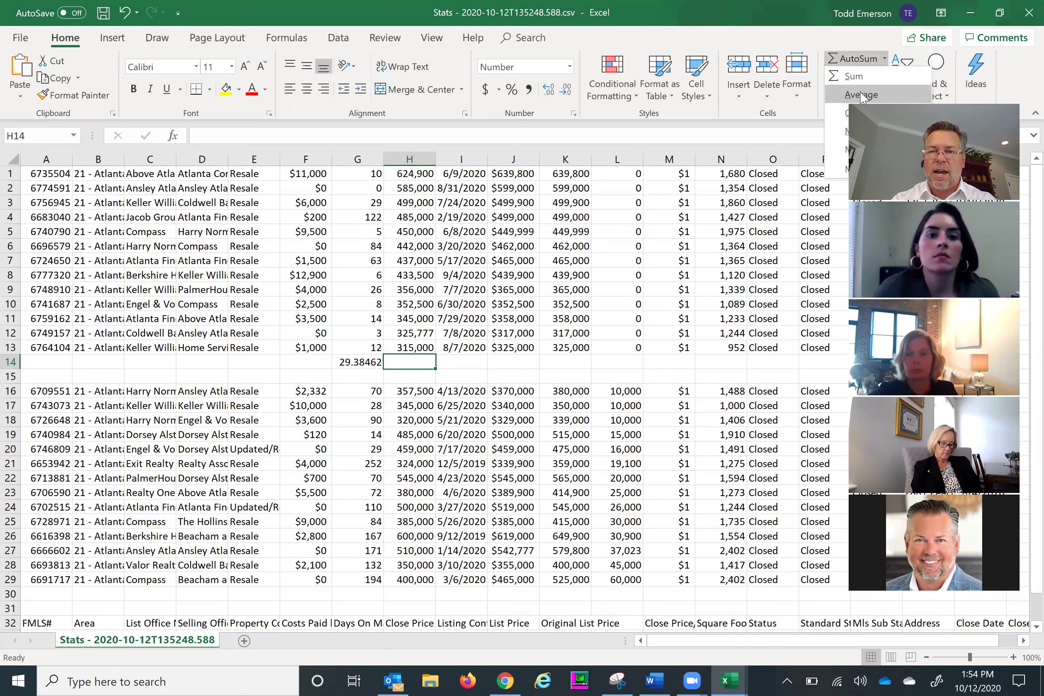
left_click(860, 94)
key("Tab")
key("Tab")
key("Tab")
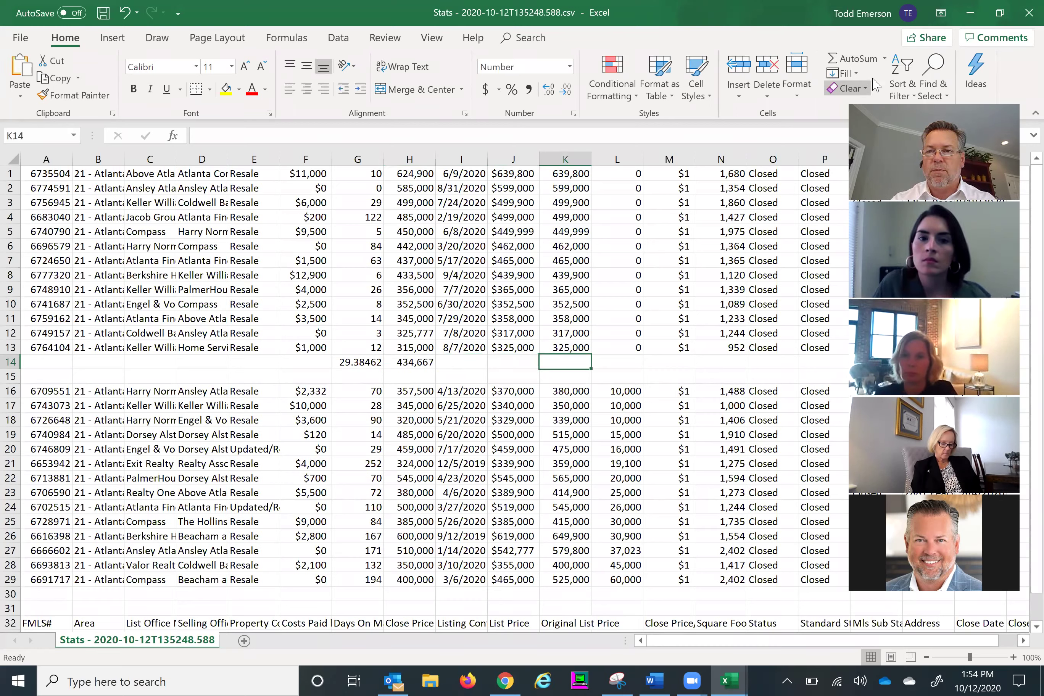
left_click(884, 59)
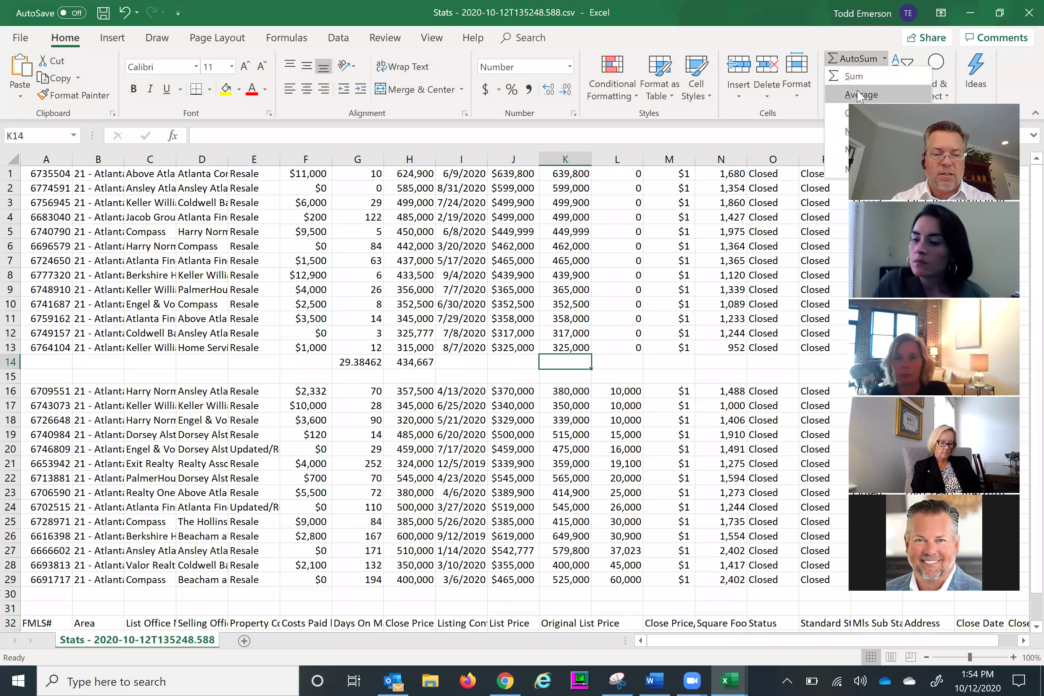
left_click(861, 94)
key("Tab")
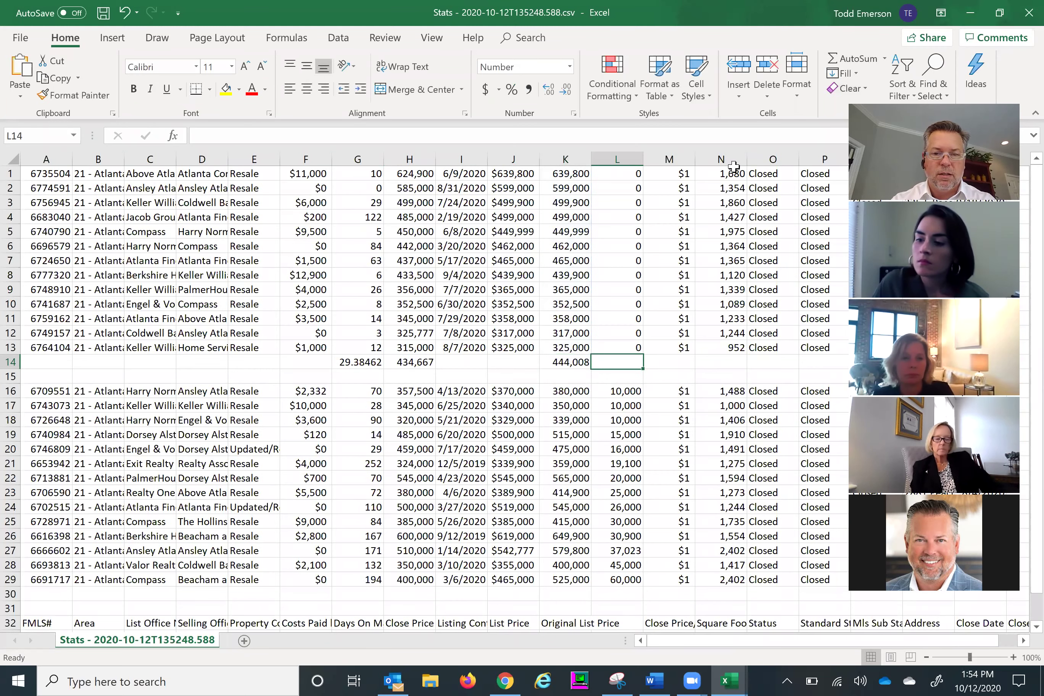
Enter =H14/K14 in cell I15 and format the ratio as a percentage with one decimal place.
left_click(451, 377)
type("=")
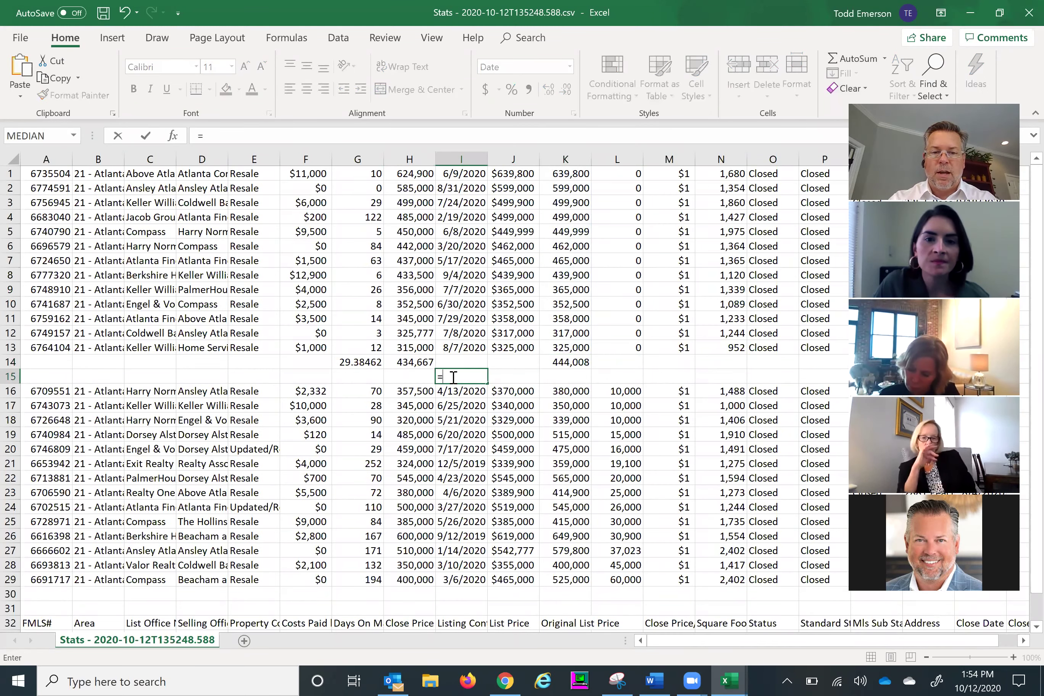
left_click(412, 360)
type("/")
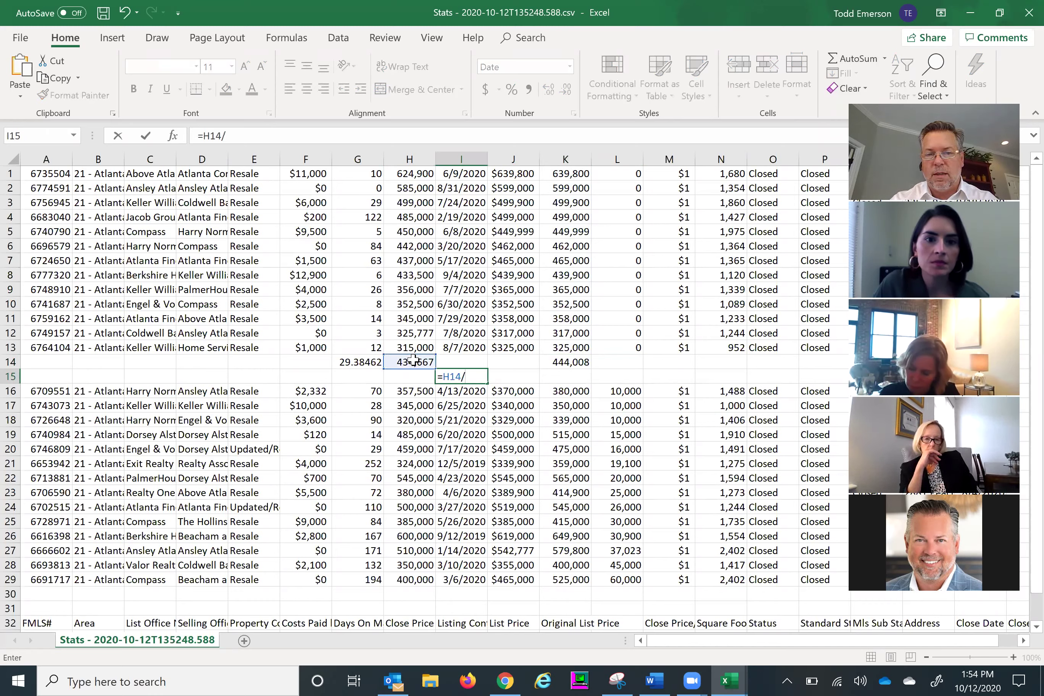
left_click(565, 361)
key("Tab")
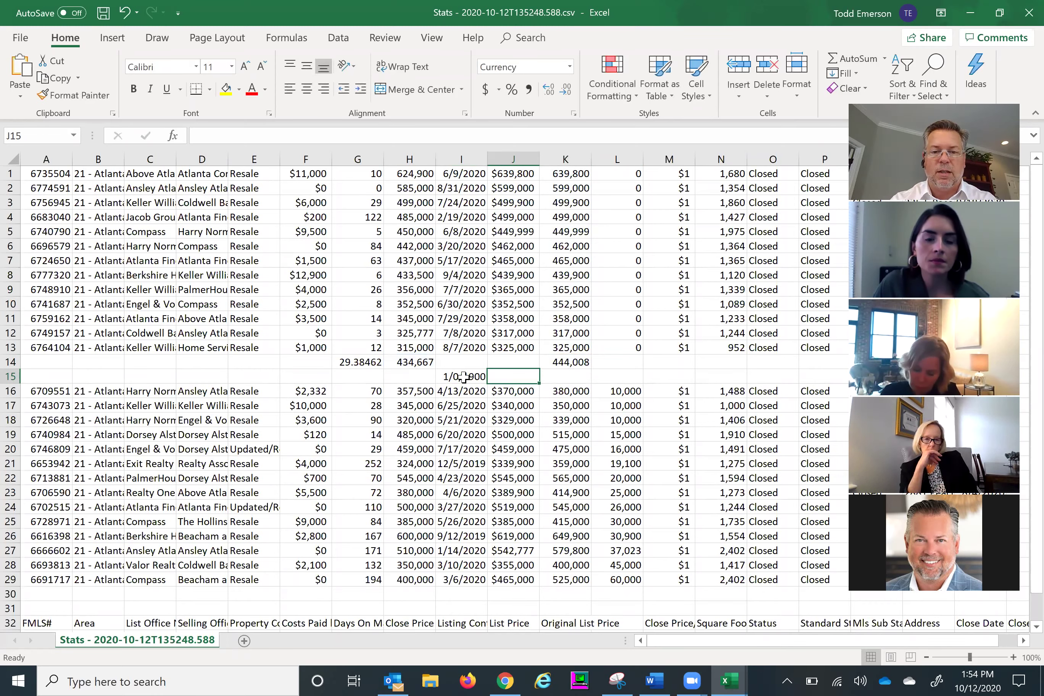
left_click(463, 376)
left_click(513, 91)
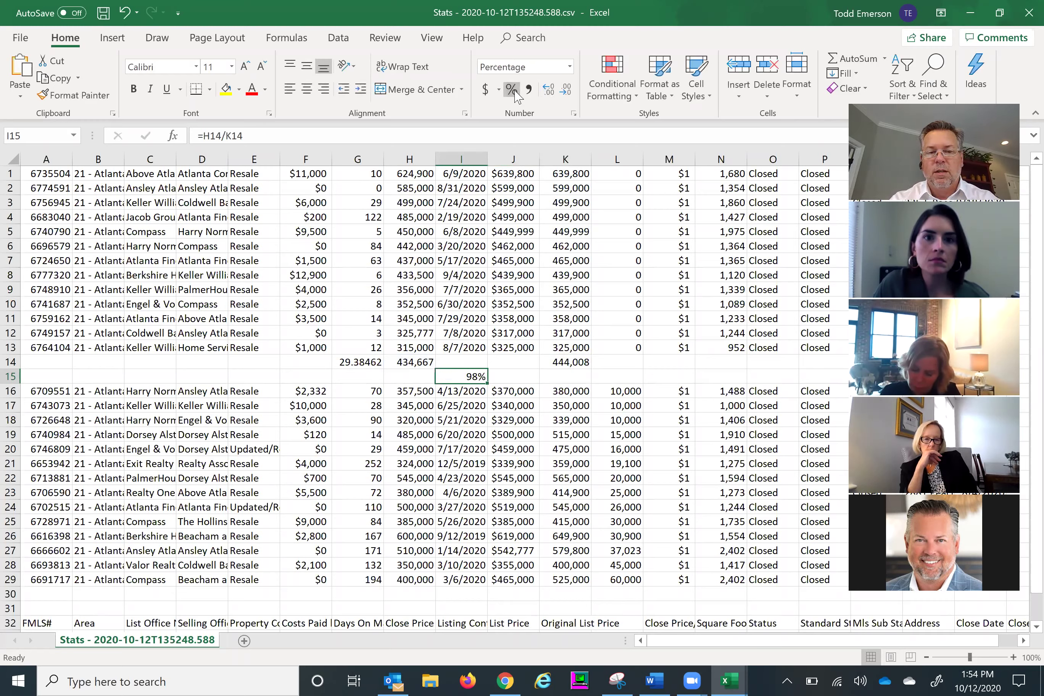
left_click(548, 89)
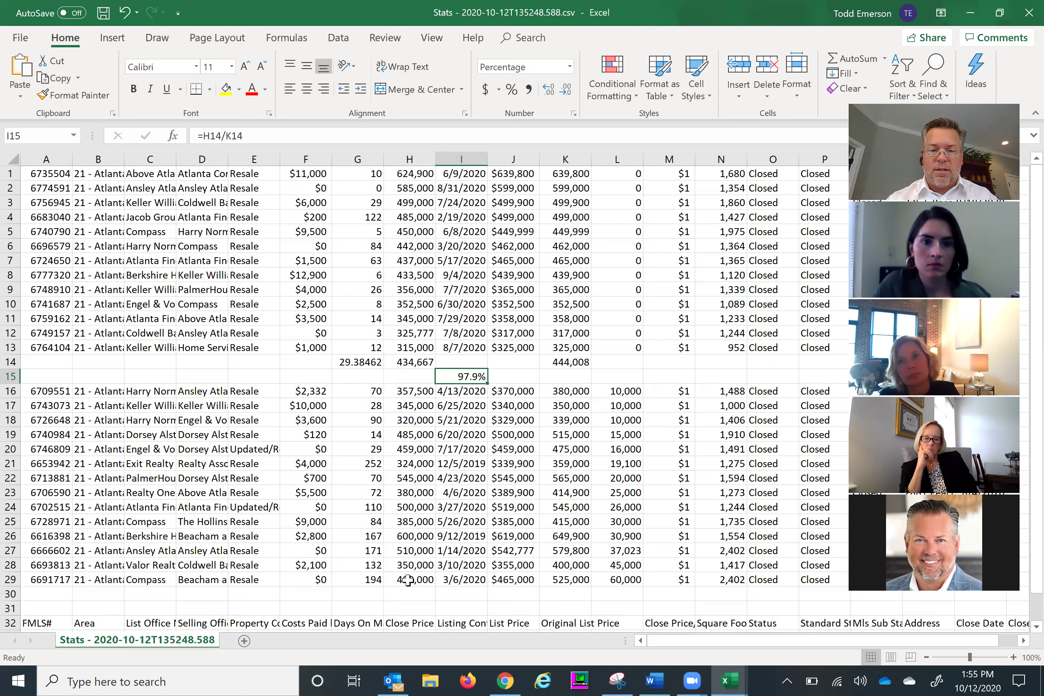
Average the Close Price, Original List Price and price reduction of the price-reduced listings in cells H30, K30 and L30.
left_click(407, 594)
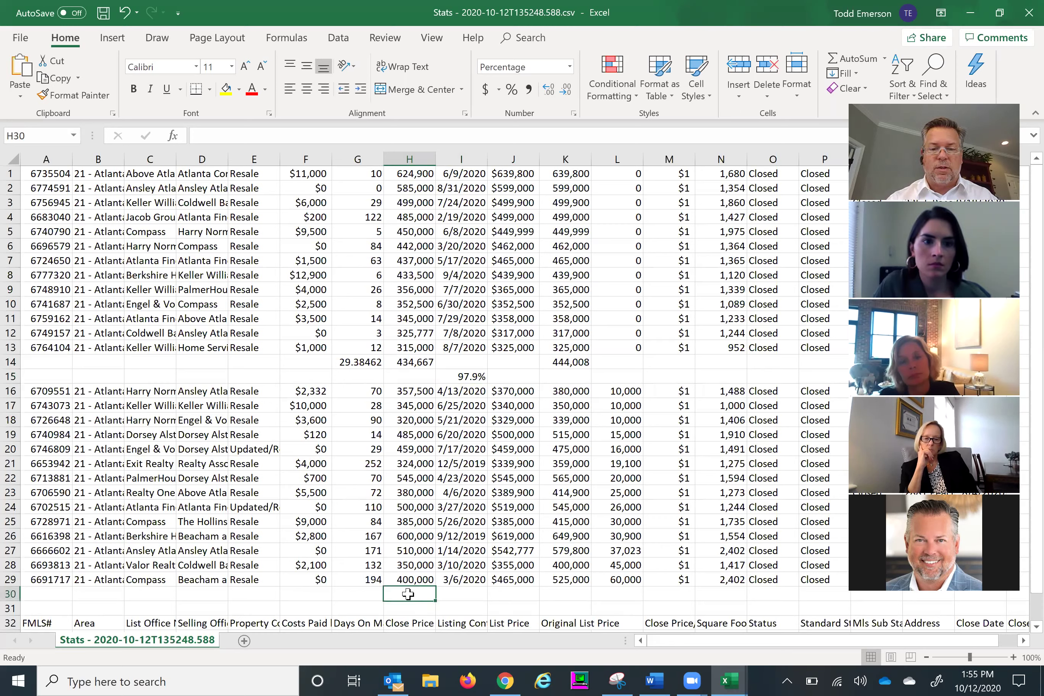
left_click(884, 59)
left_click(855, 95)
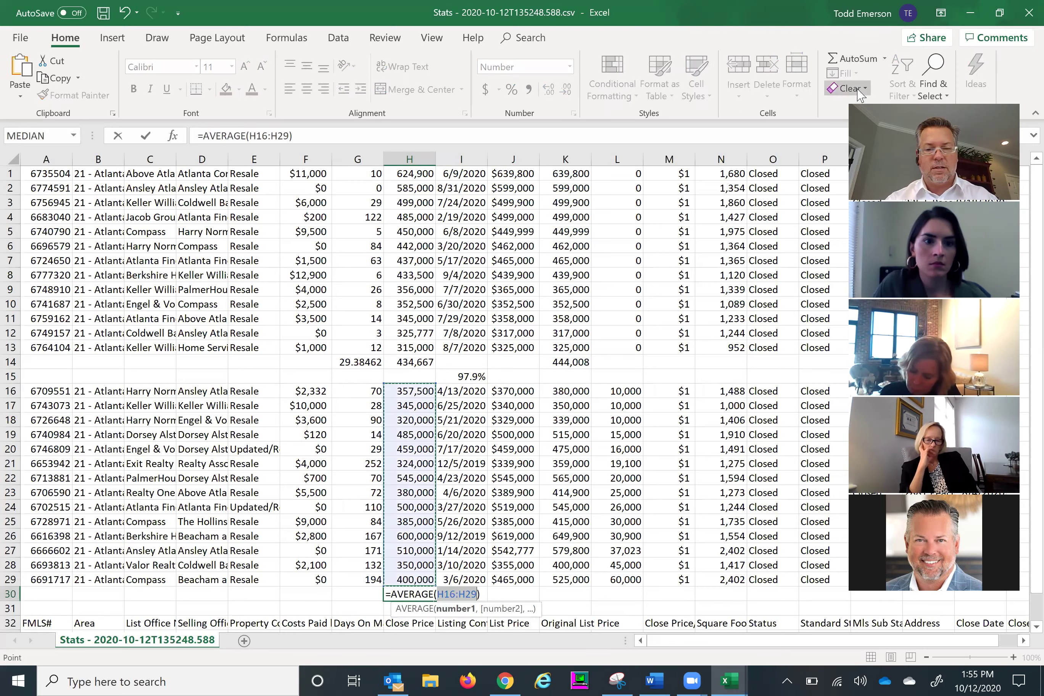
key("Tab")
key("Tab")
key("Tab")
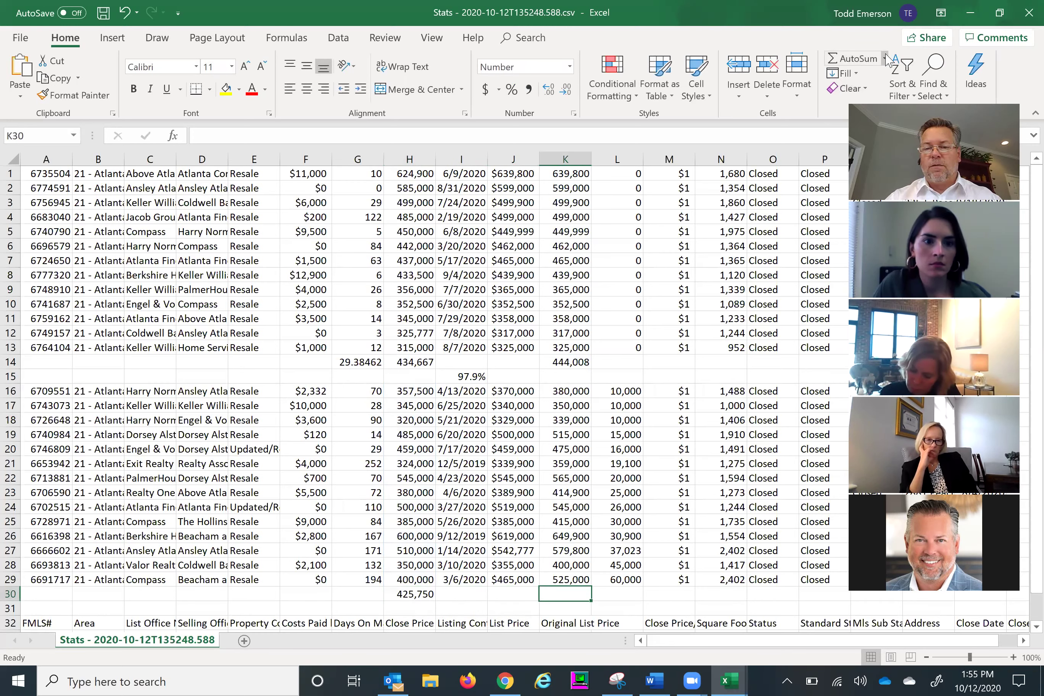
left_click(885, 59)
left_click(856, 95)
key("Tab")
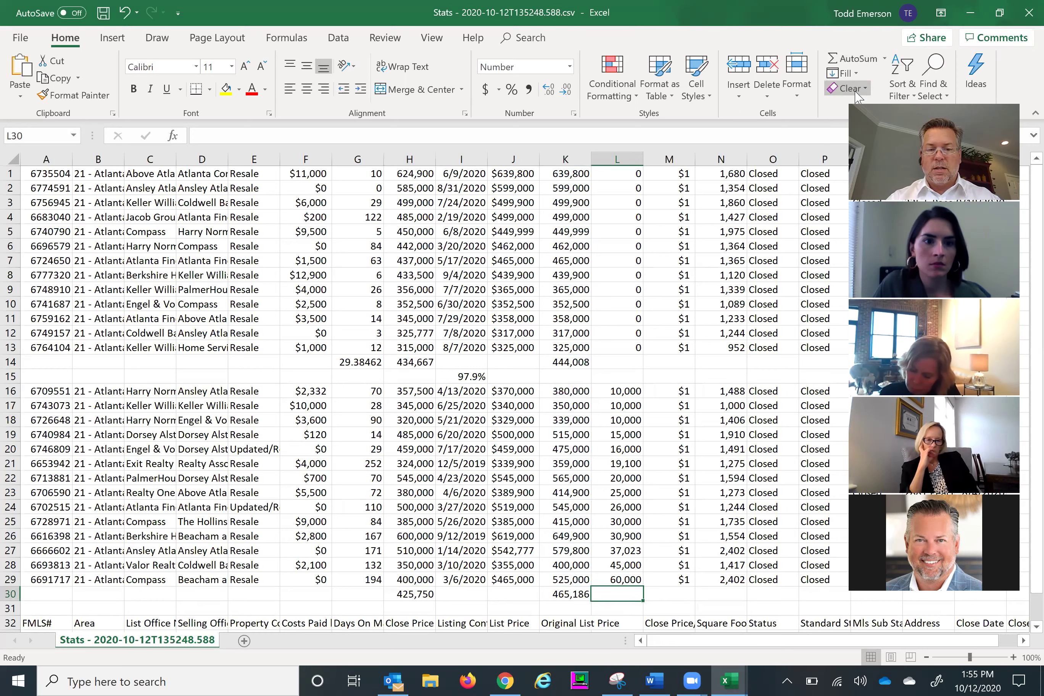
left_click(883, 59)
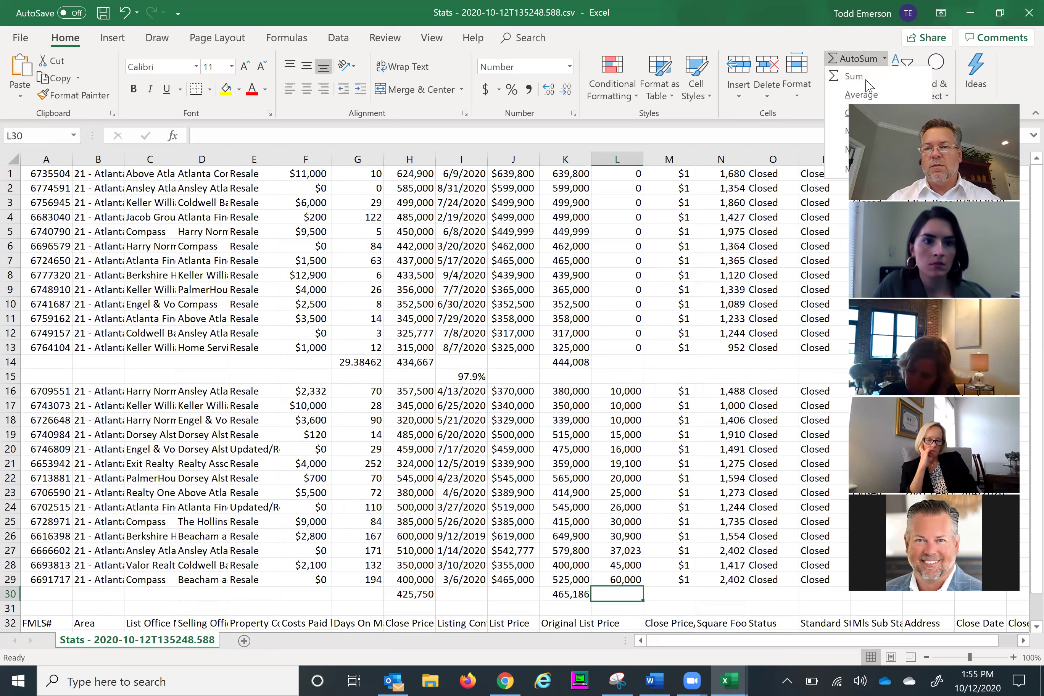
left_click(856, 95)
key("Tab")
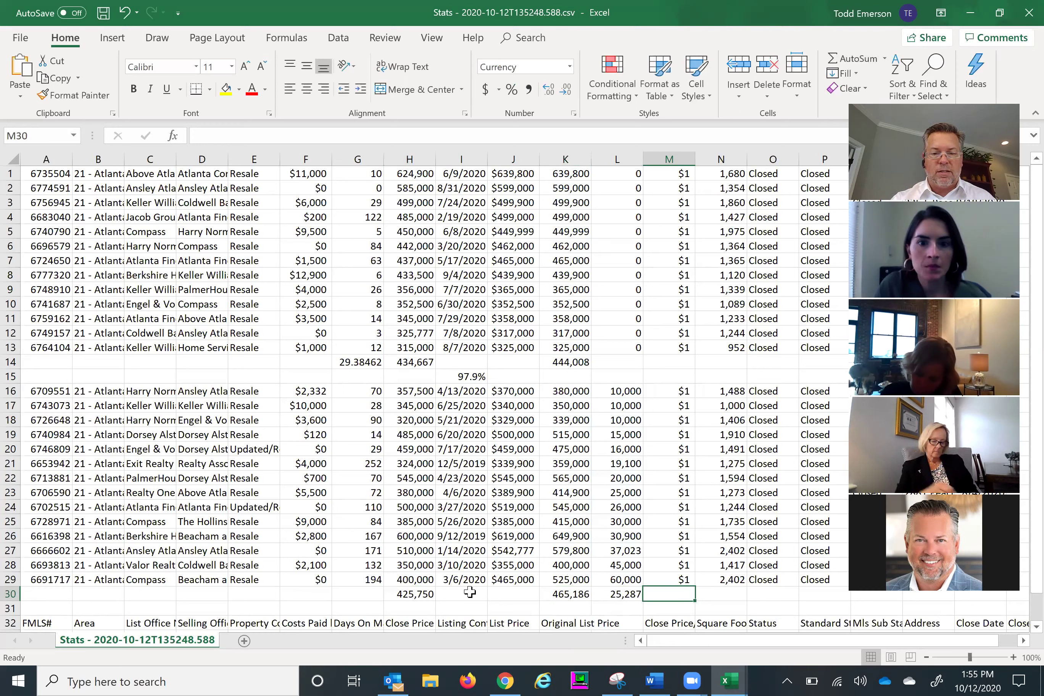
Enter =H30/K30 in cell I31 and format the ratio as a percentage with one decimal place.
left_click(461, 608)
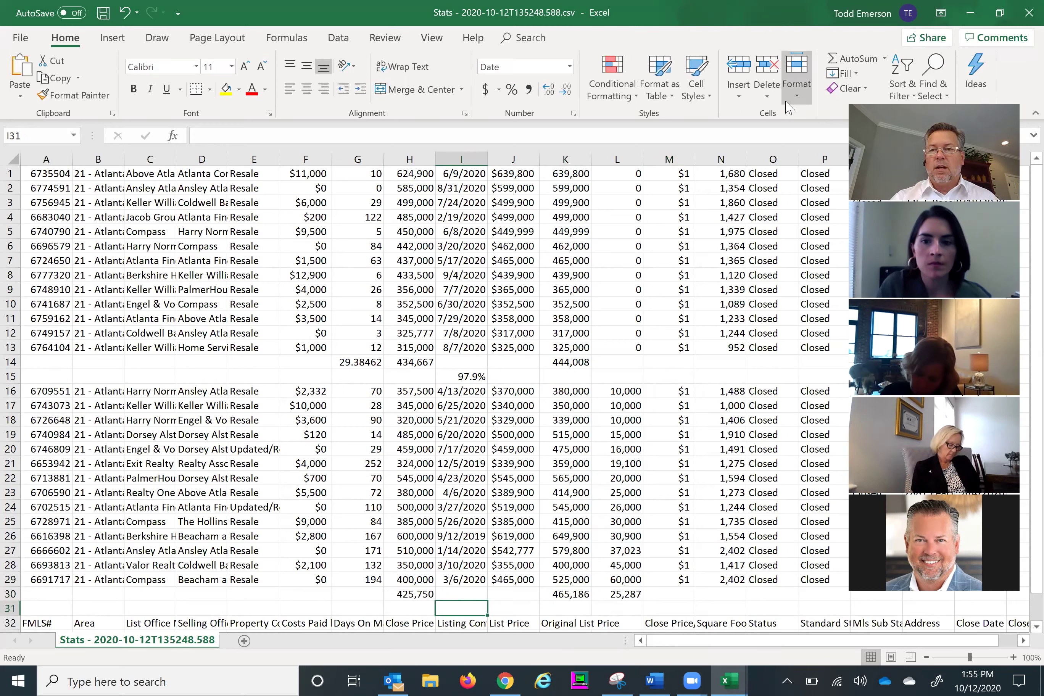
left_click(884, 59)
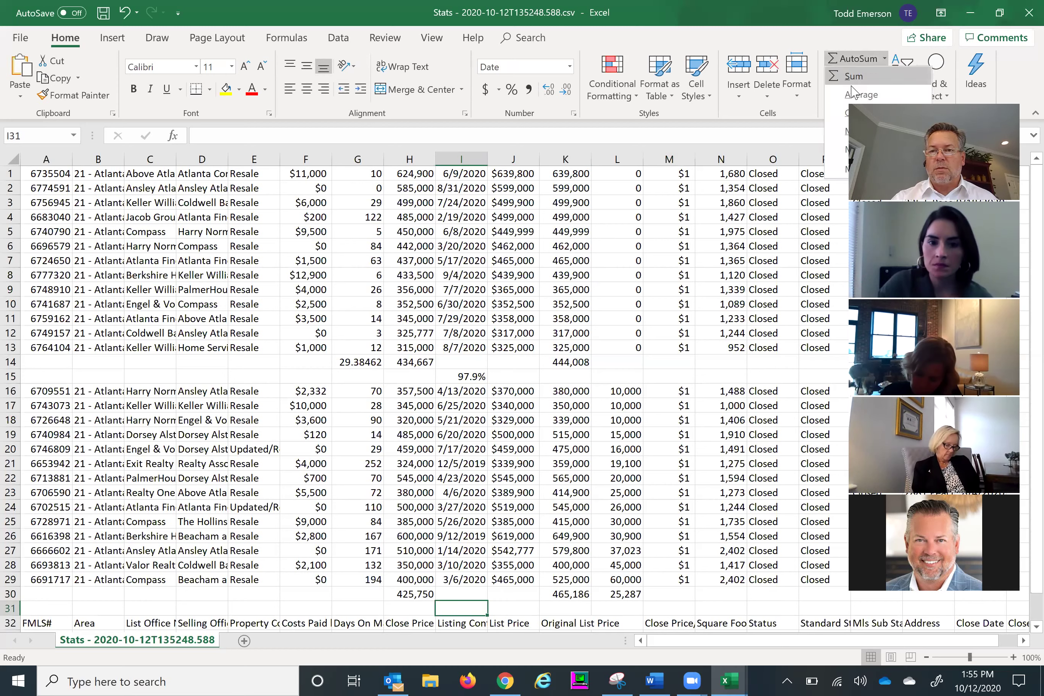
left_click(858, 94)
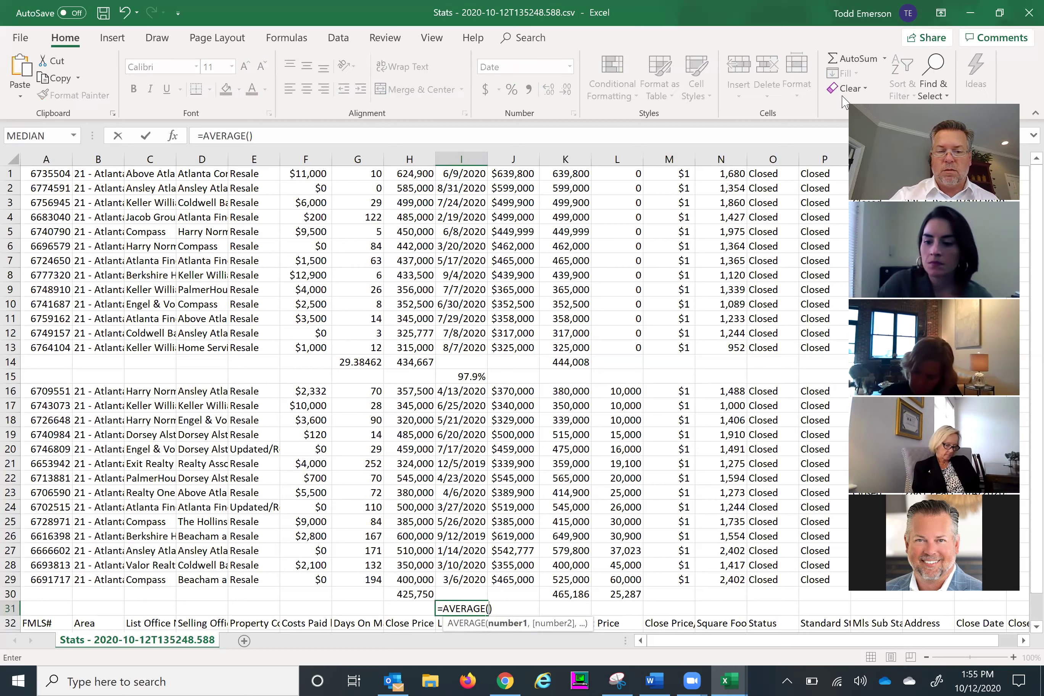
key("BackSpace")
key("BackSpace")
key("BackSpace")
key("BackSpace")
key("BackSpace")
key("BackSpace")
key("BackSpace")
key("BackSpace")
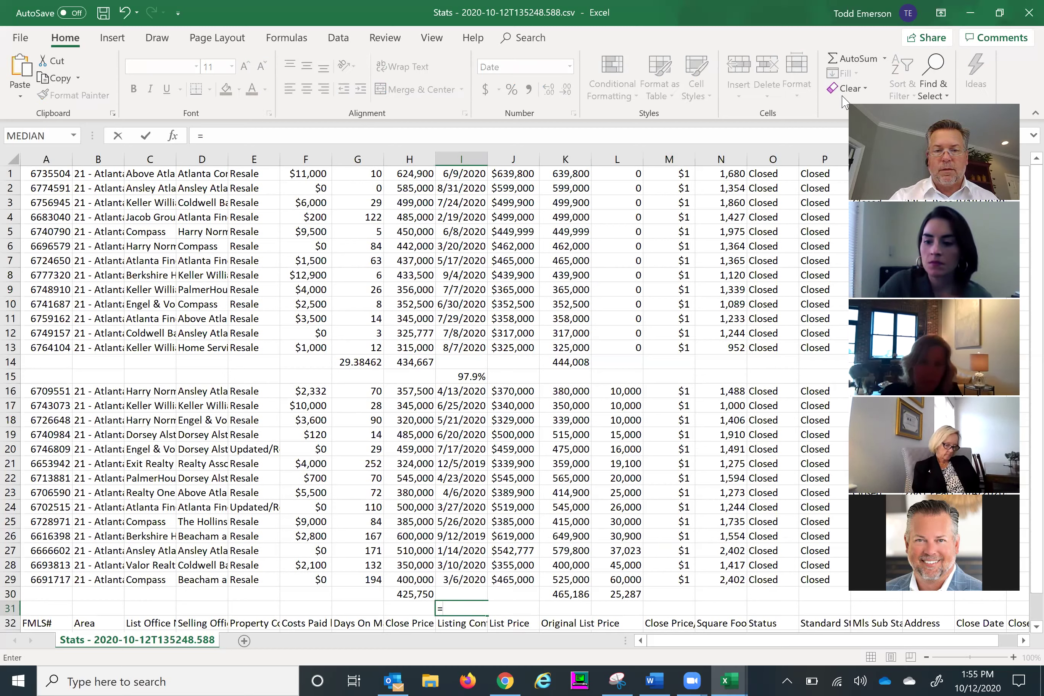
left_click(416, 594)
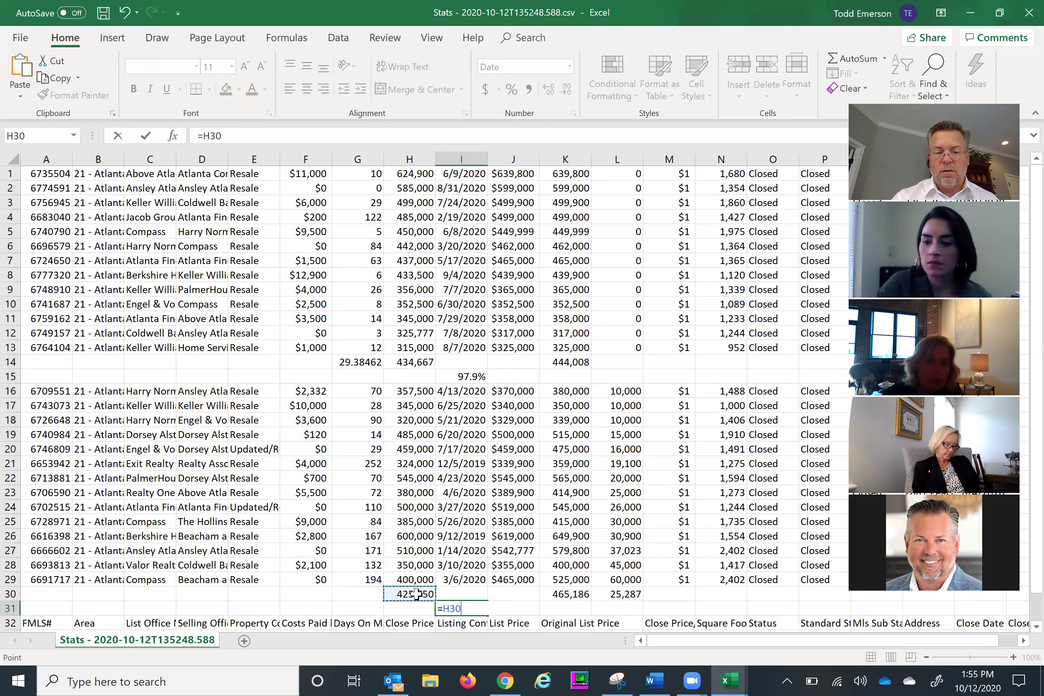
type("/")
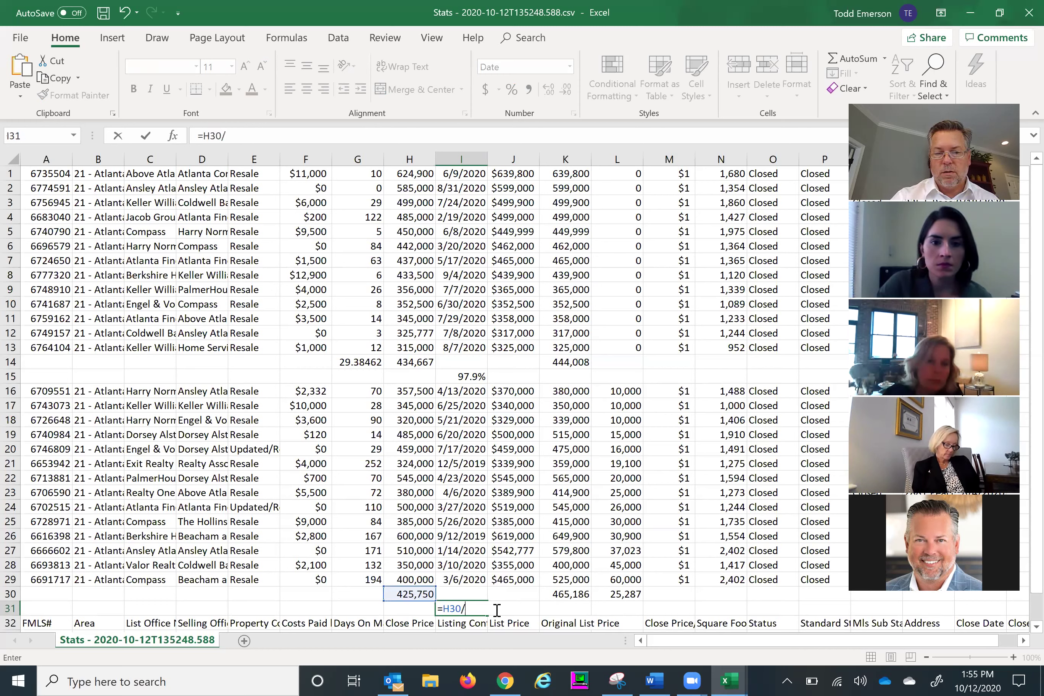
left_click(559, 593)
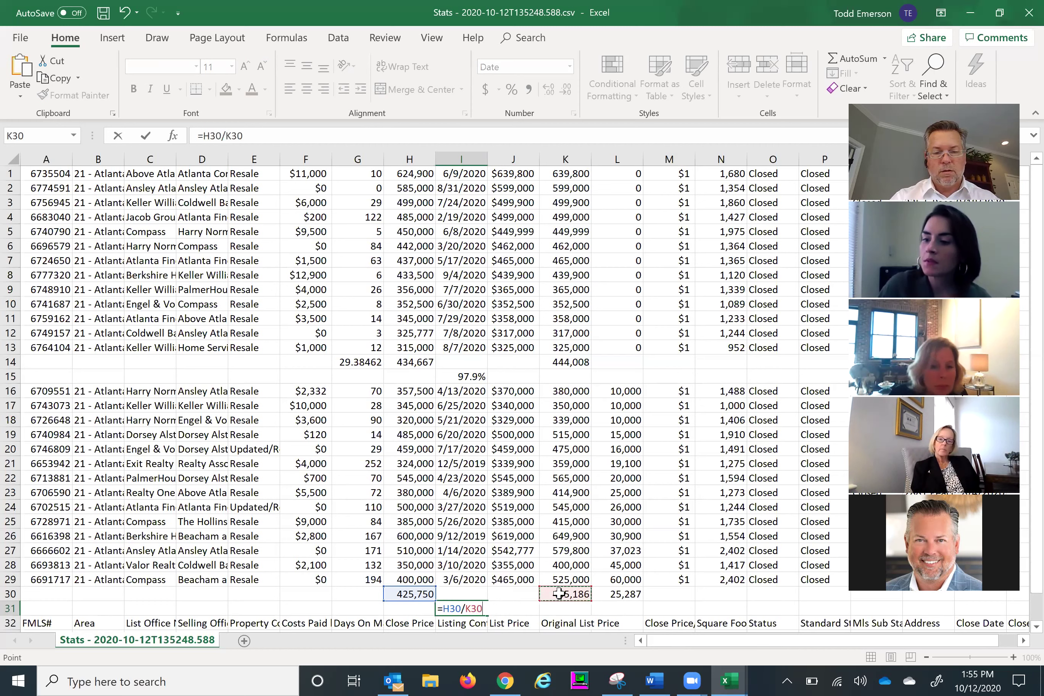
key("Tab")
key("Left")
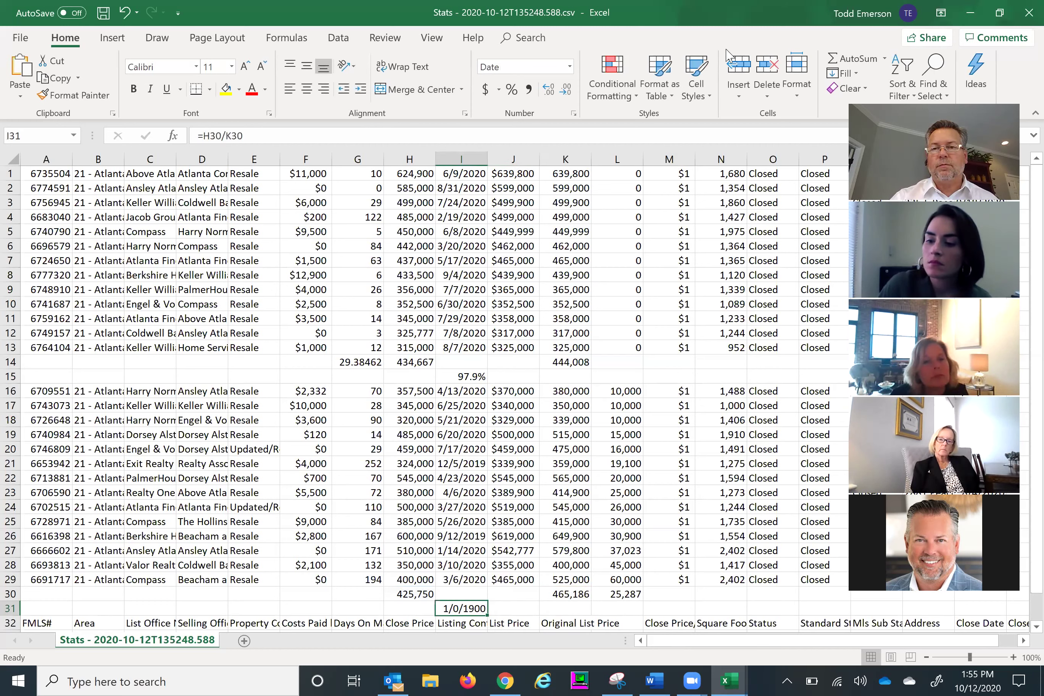
left_click(511, 89)
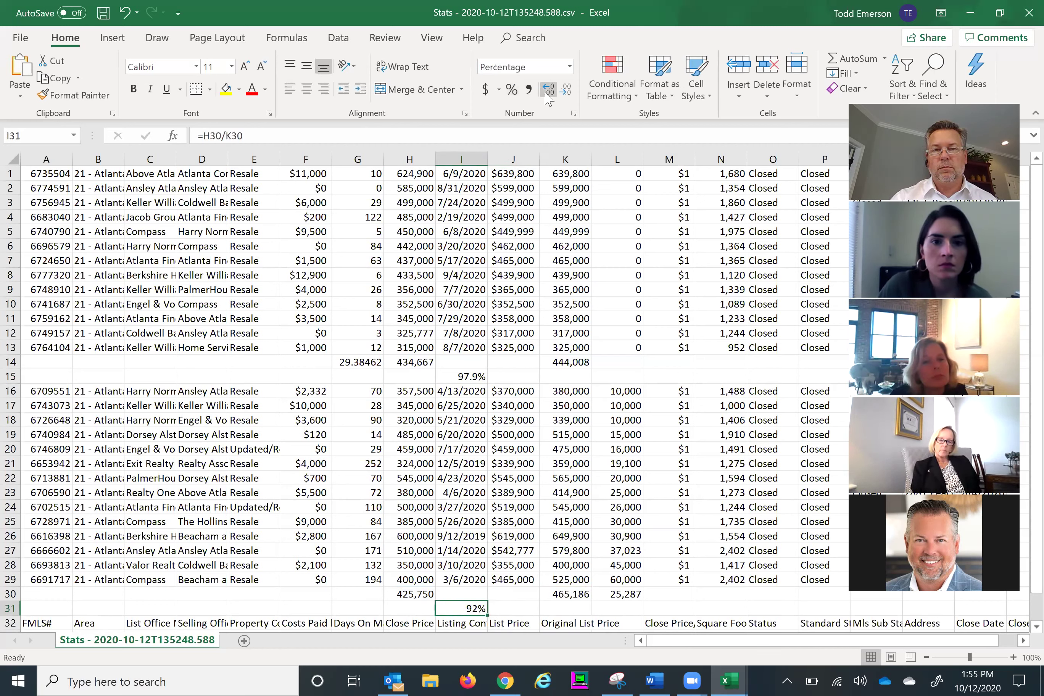
left_click(548, 90)
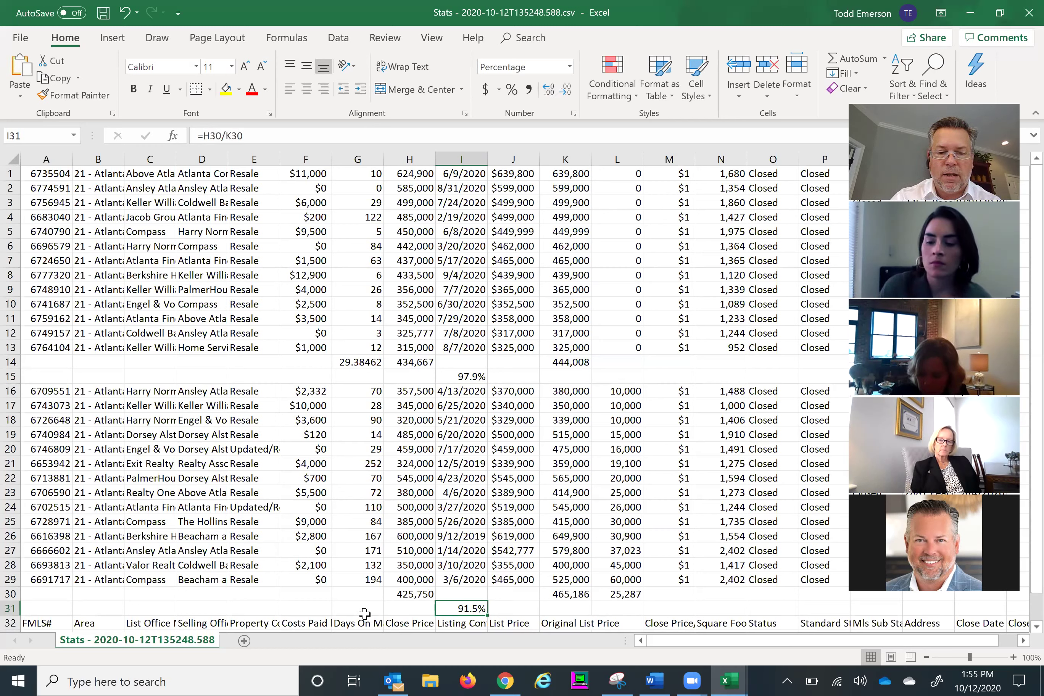
Calculate the average Days On Market of the price-reduced closed listings in cell G30.
left_click(359, 593)
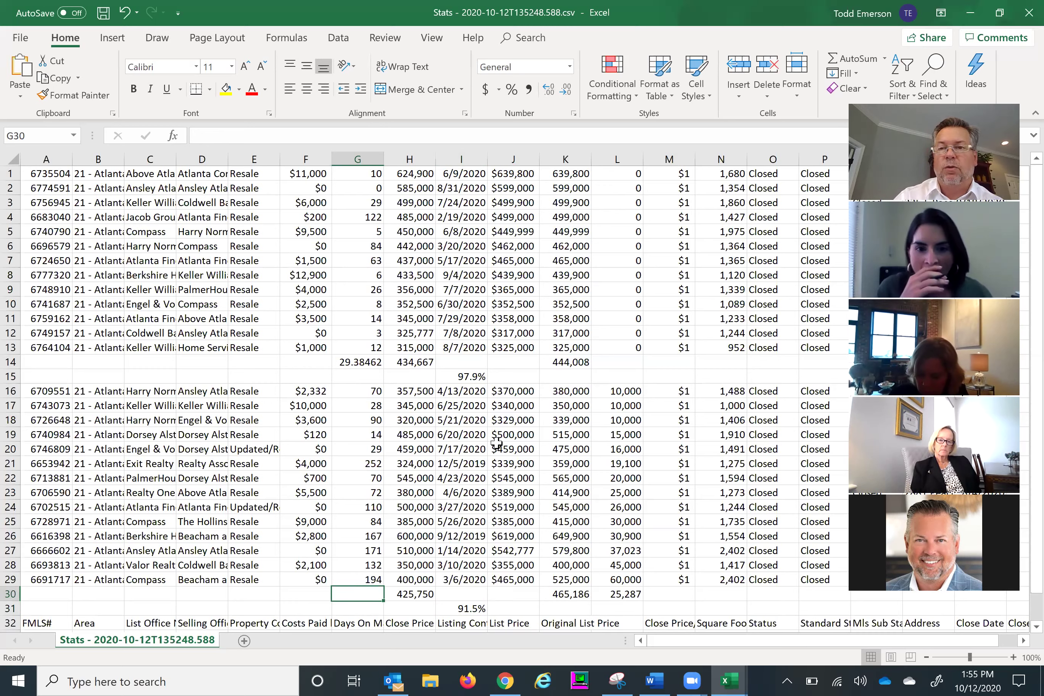
left_click(884, 59)
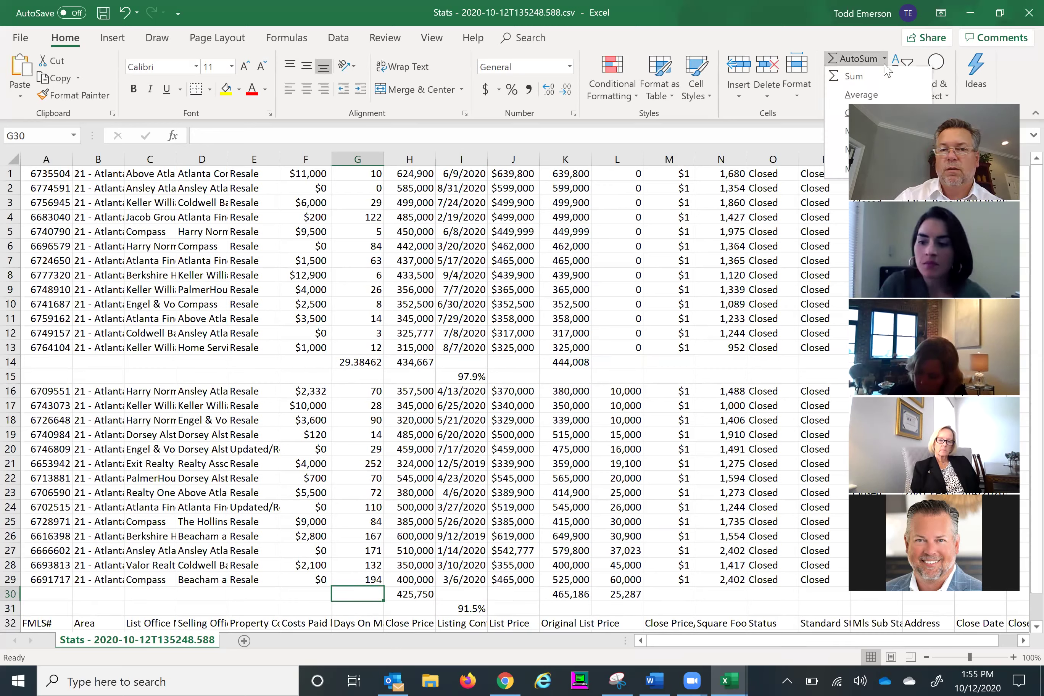
left_click(858, 94)
key("Tab")
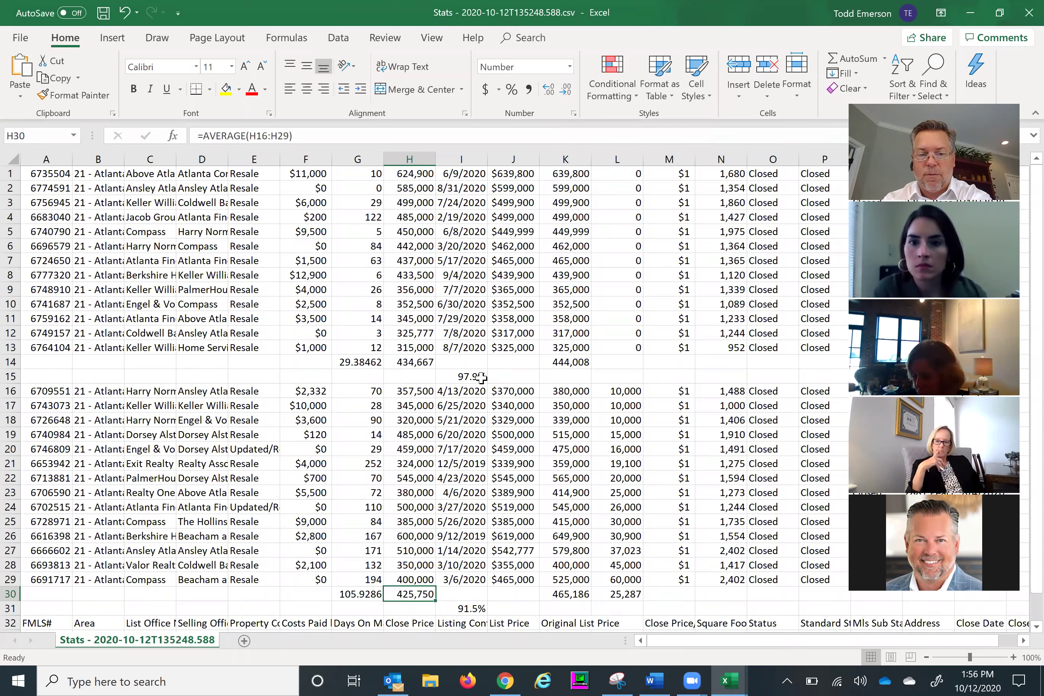
Switch to Market Snapshot.docx in Word and review its table of condo market figures.
mouse_move(656, 676)
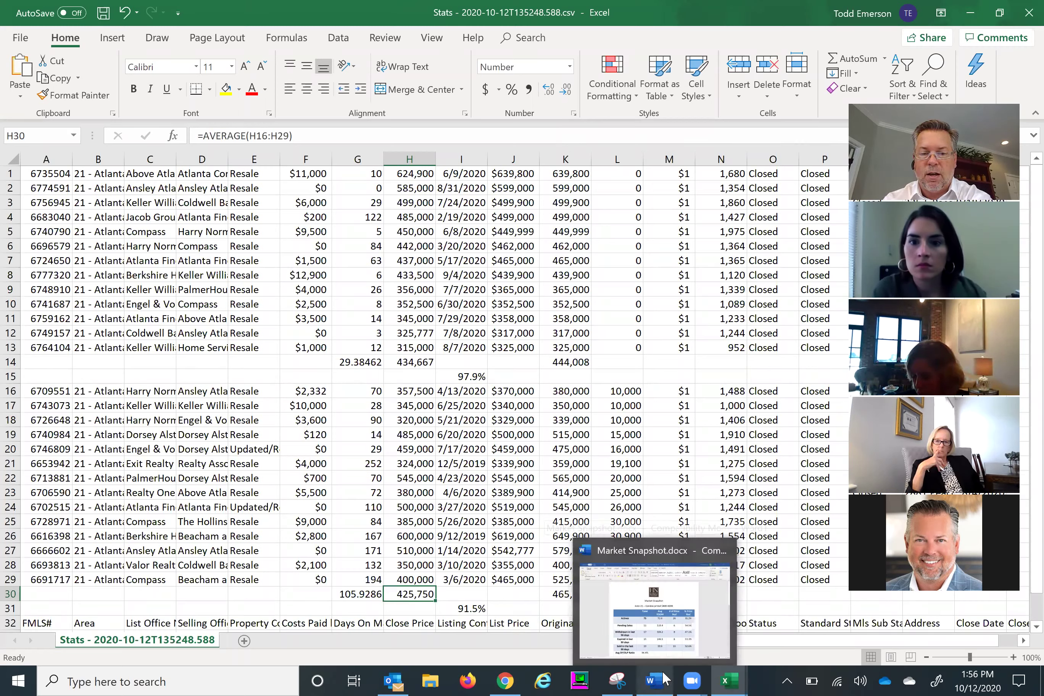
left_click(712, 635)
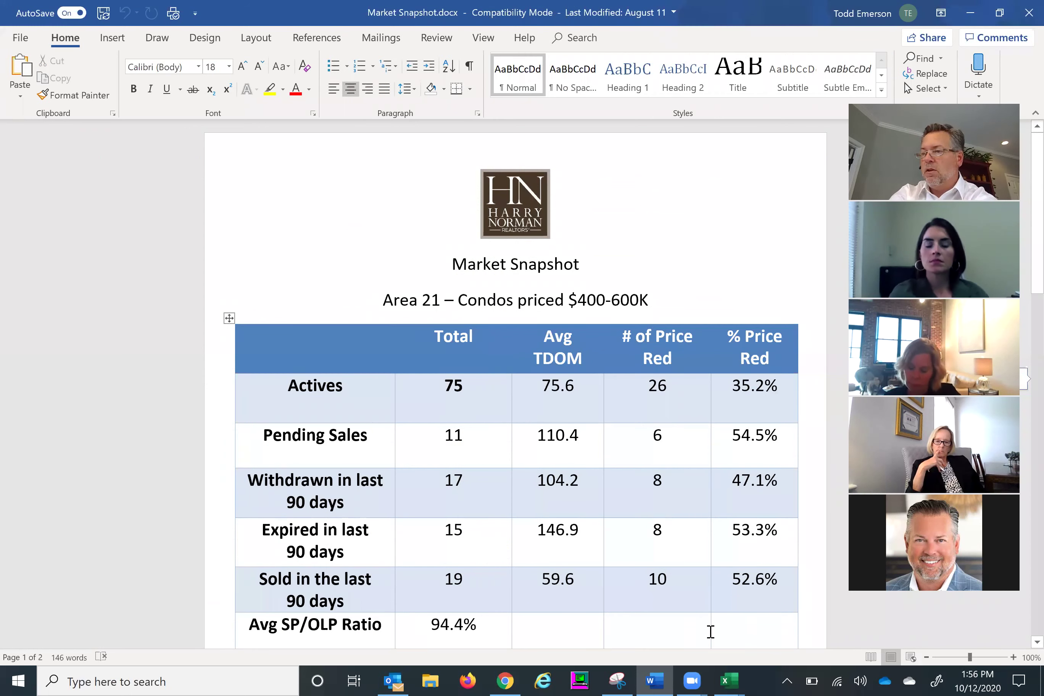
scroll(709, 632, "down", 3)
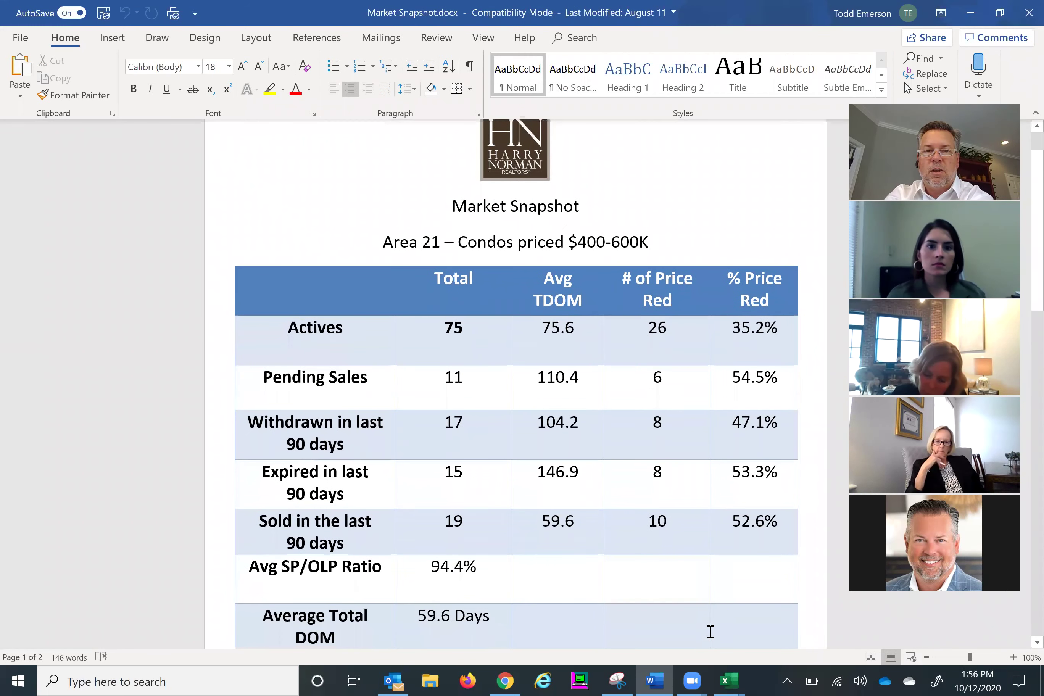
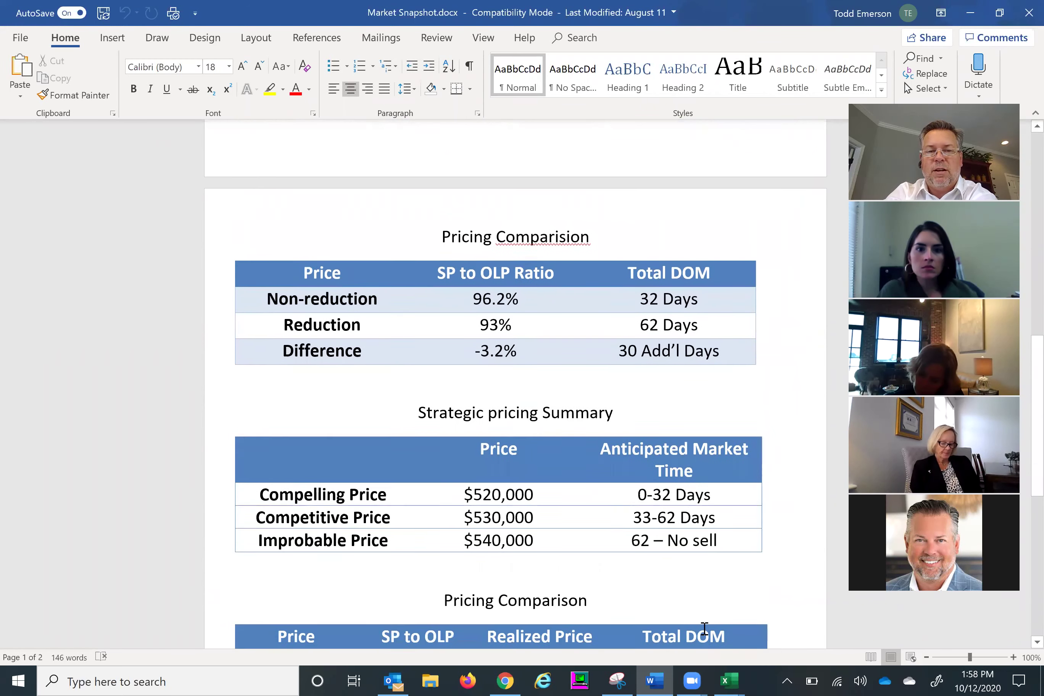
Read the pricing comparison tables, then switch to the Stats - 2020-10-12T135248.588.csv workbook in Excel to examine its averages.
scroll(705, 628, "down", 1)
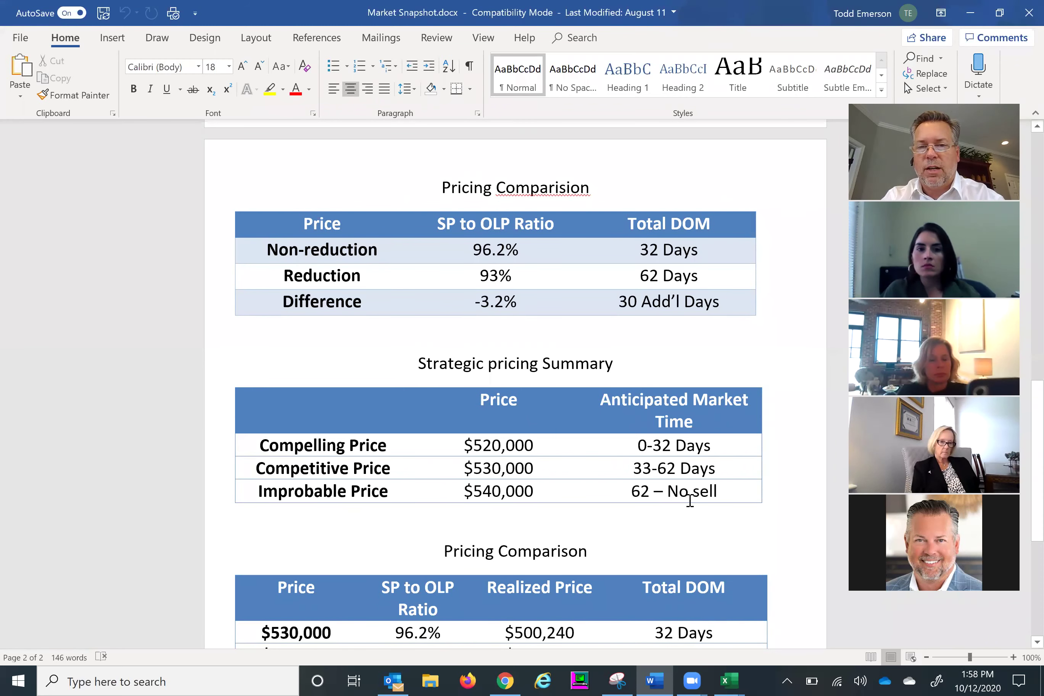
mouse_move(724, 678)
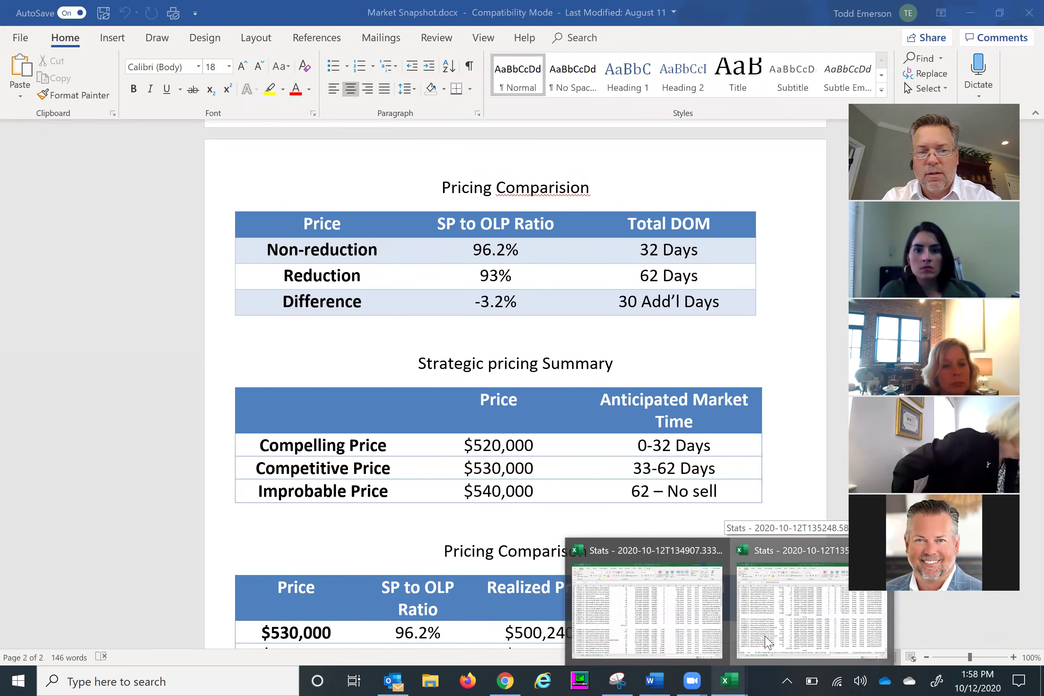
left_click(768, 640)
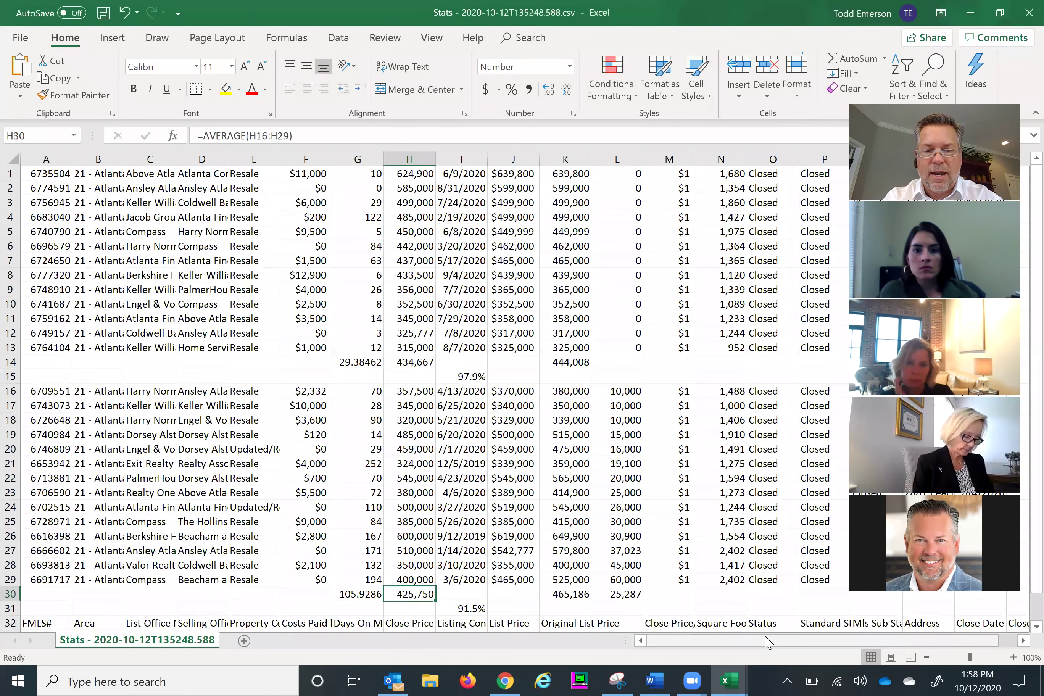
Switch back to Market Snapshot.docx in Word and review the strategic pricing, pricing comparison and market figure tables.
left_click(653, 679)
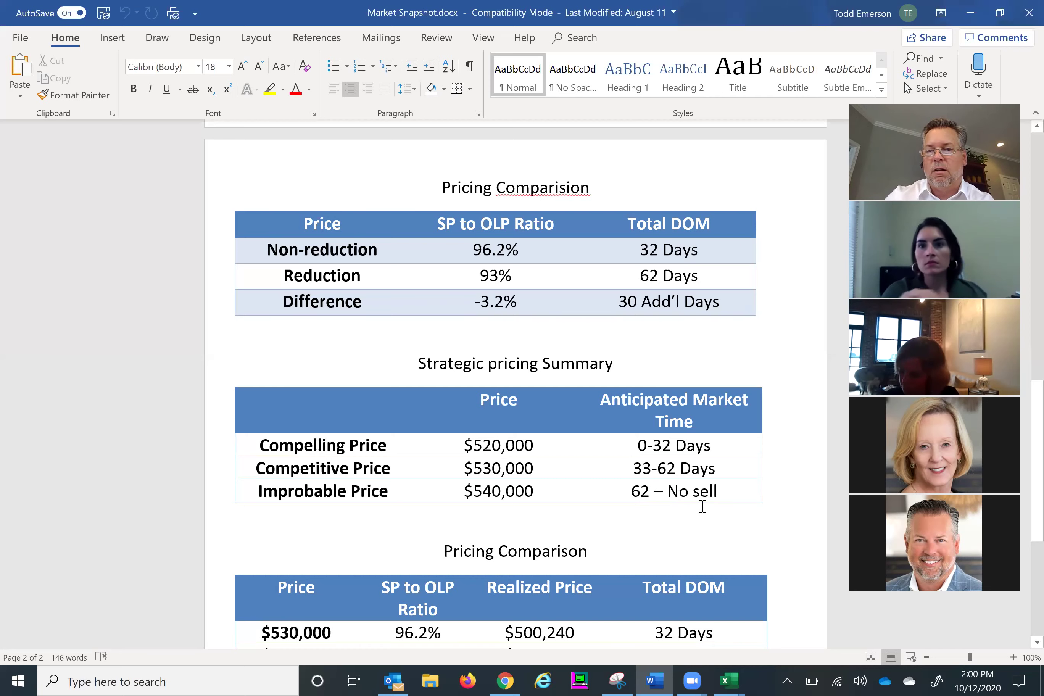
scroll(702, 505, "down", 5)
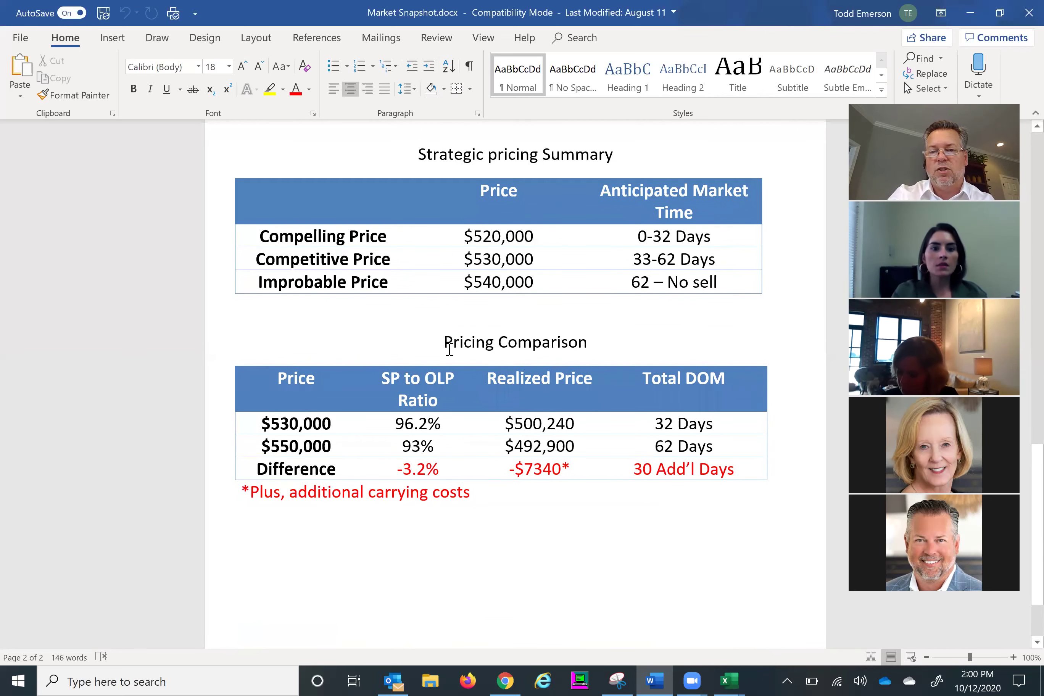
scroll(449, 349, "up", 2)
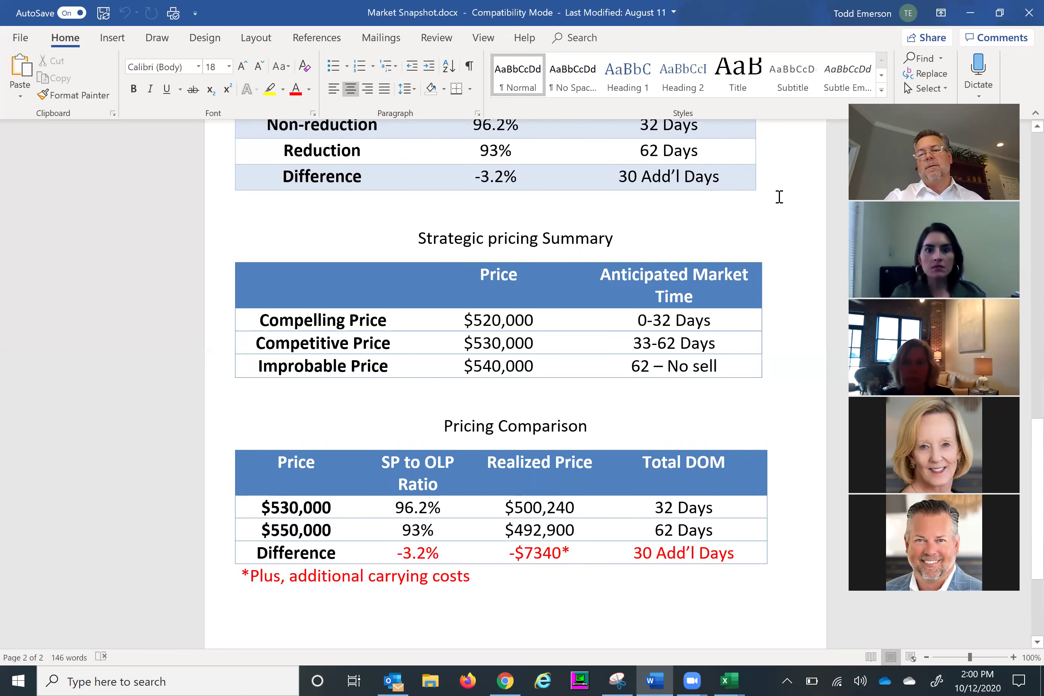
scroll(779, 197, "up", 10)
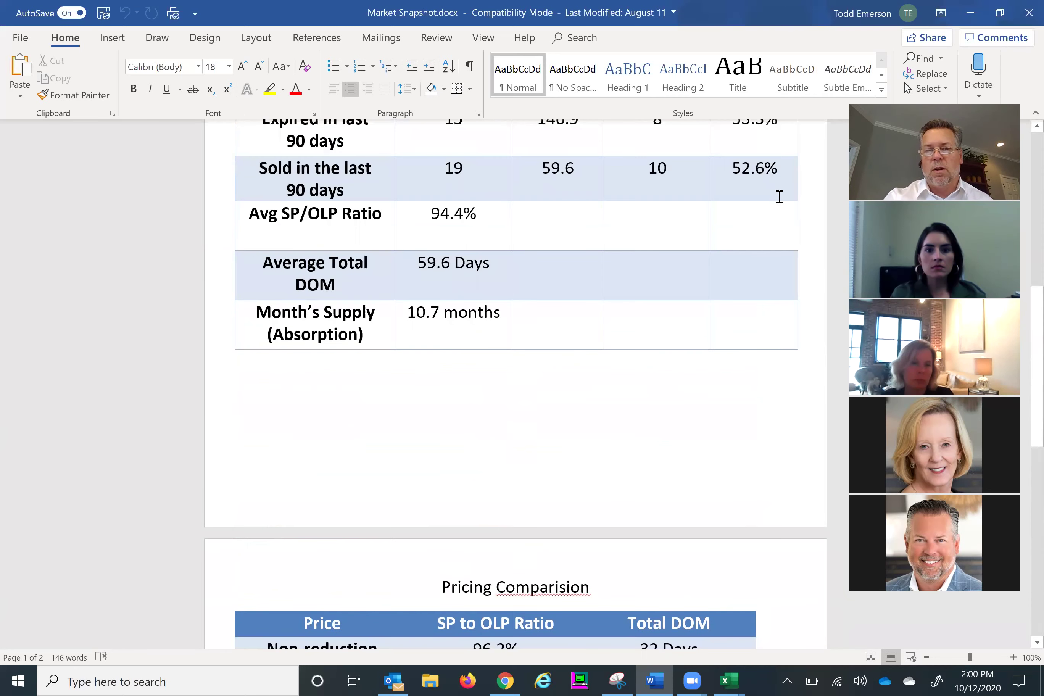
scroll(778, 196, "up", 3)
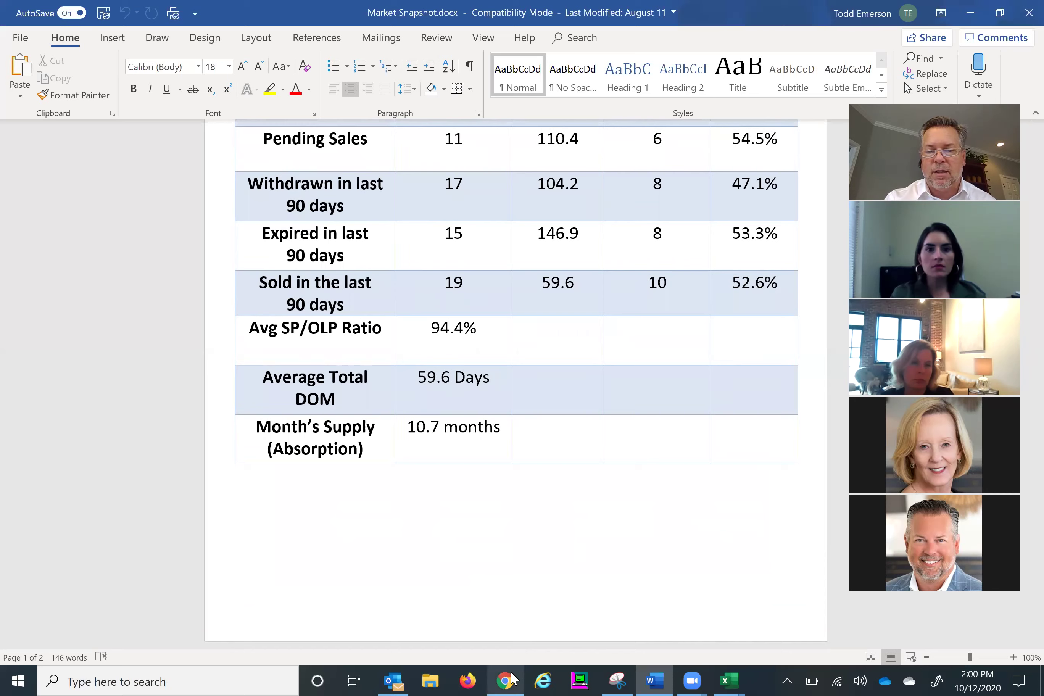
Switch to the Trendgraphix report in Chrome and change the property type from Res - Condo to Res - Single Family Residence.
mouse_move(512, 679)
left_click(556, 635)
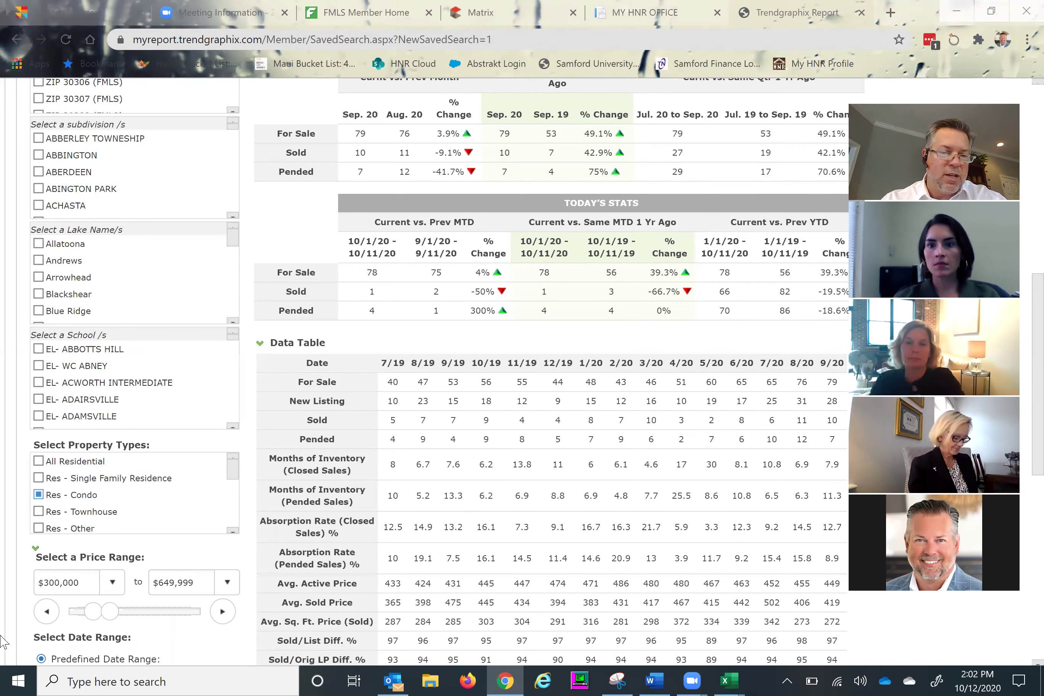
left_click(38, 495)
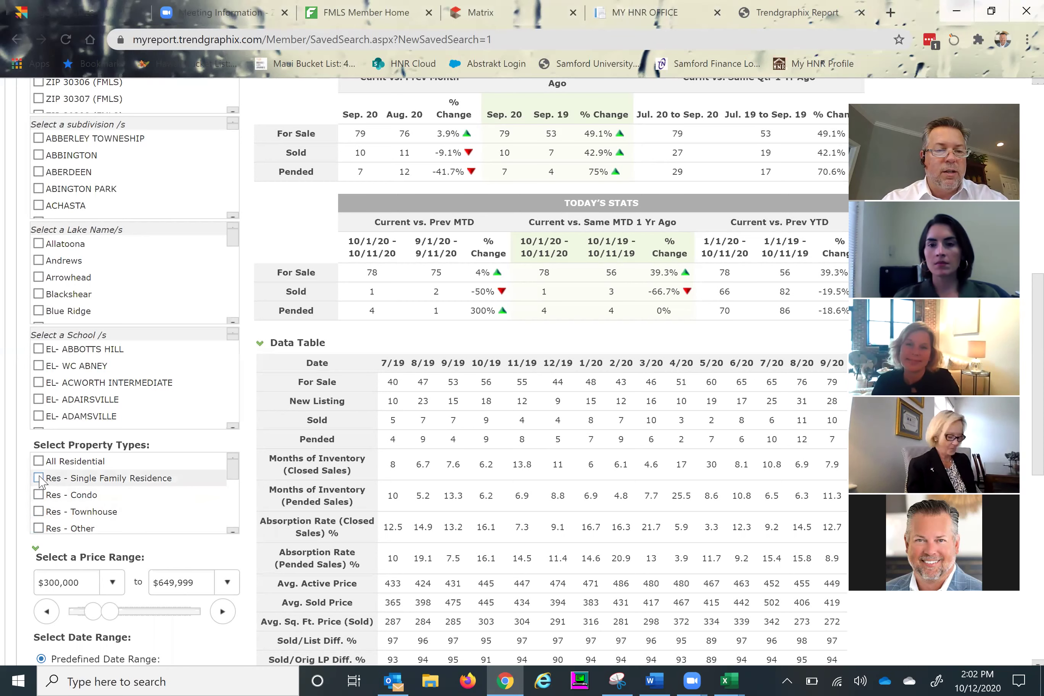
left_click(38, 478)
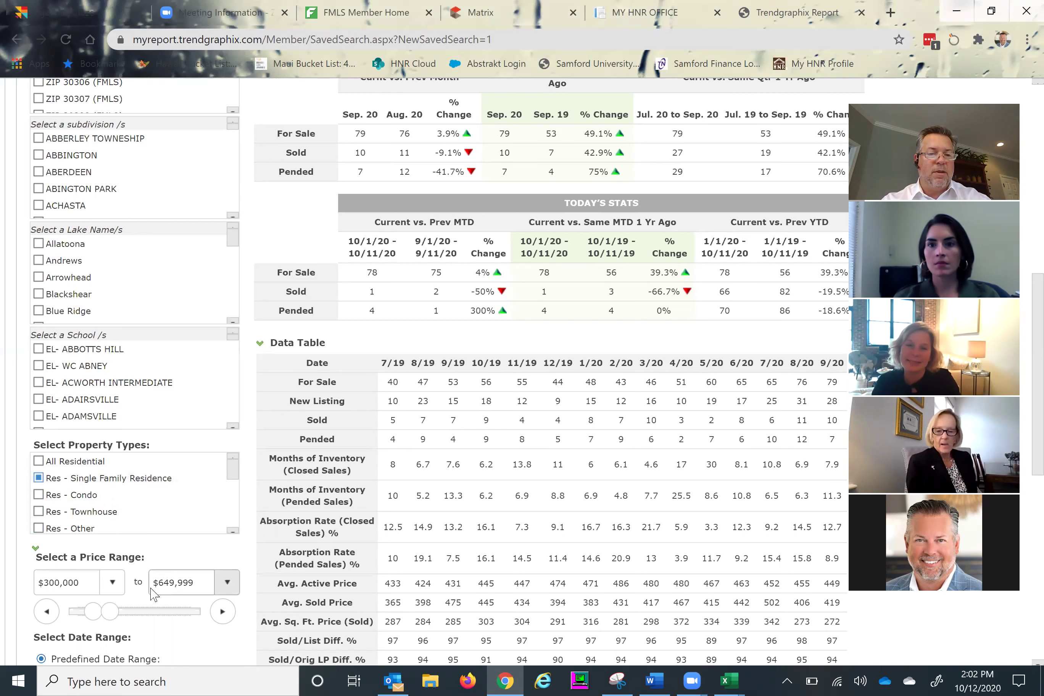
Set the report's price range to $1,000,000 through No Limit.
left_click(113, 584)
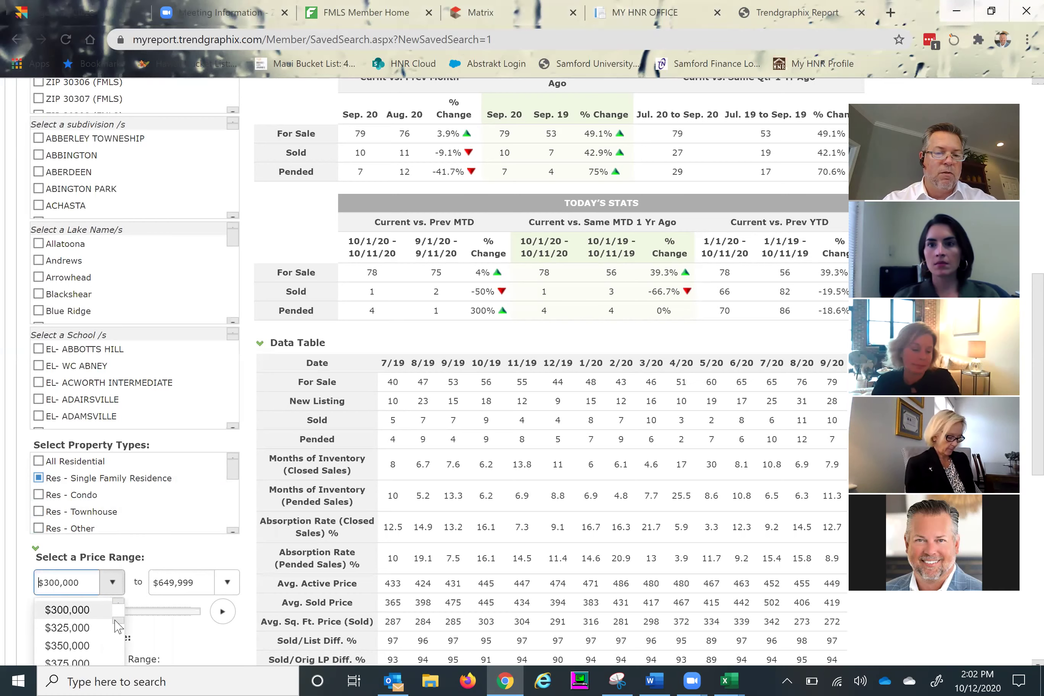
scroll(168, 351, "down", 5)
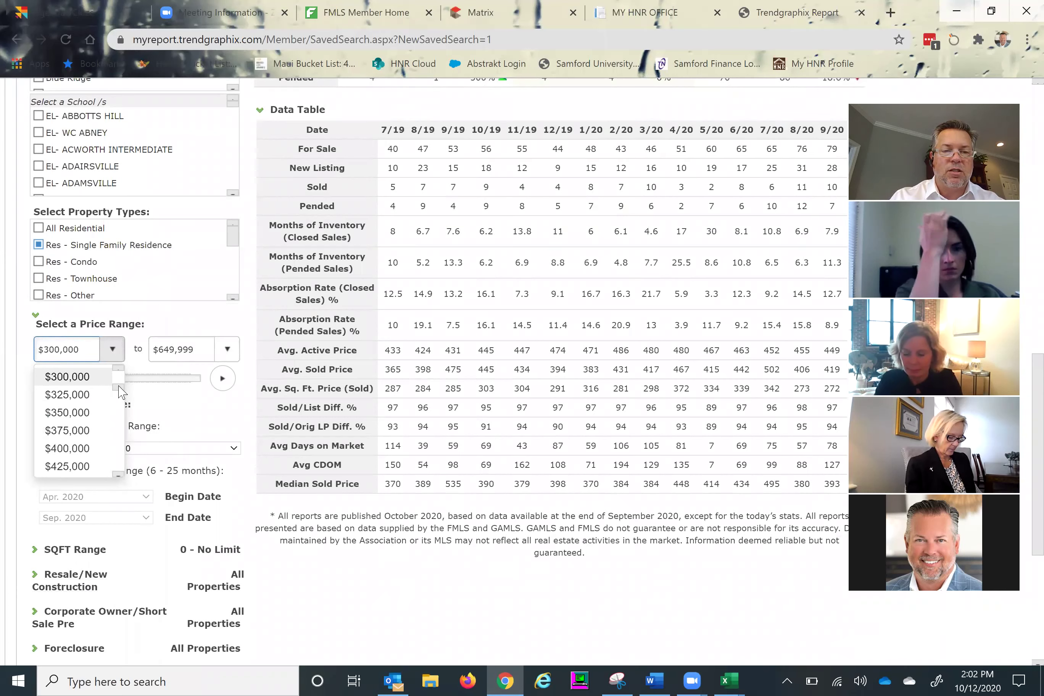
scroll(121, 462, "down", 4)
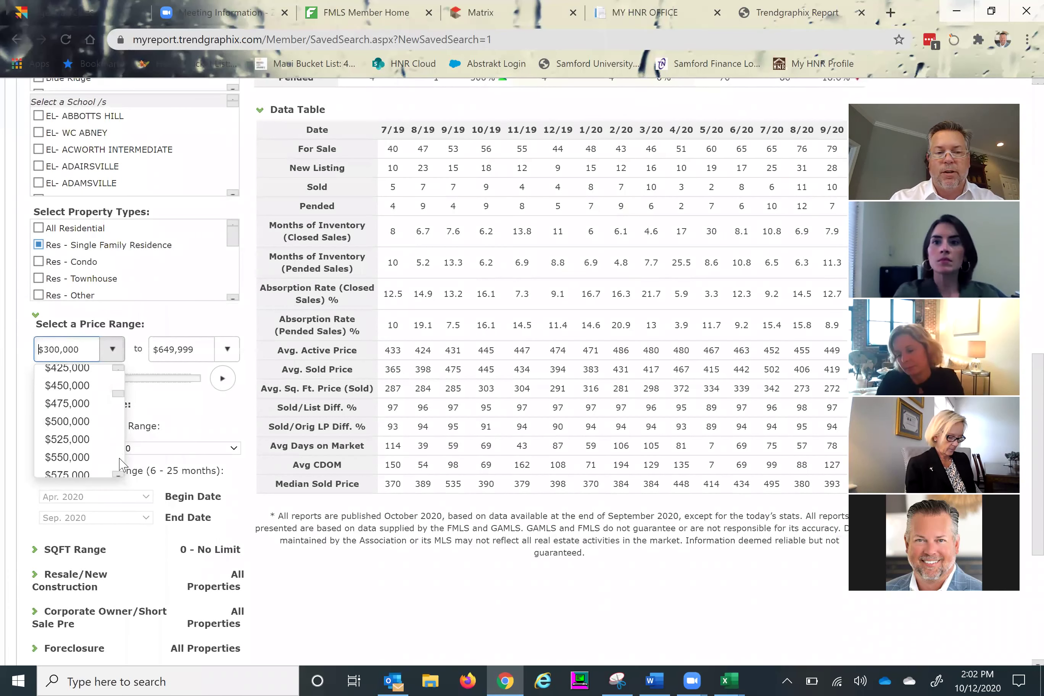
scroll(121, 462, "down", 2)
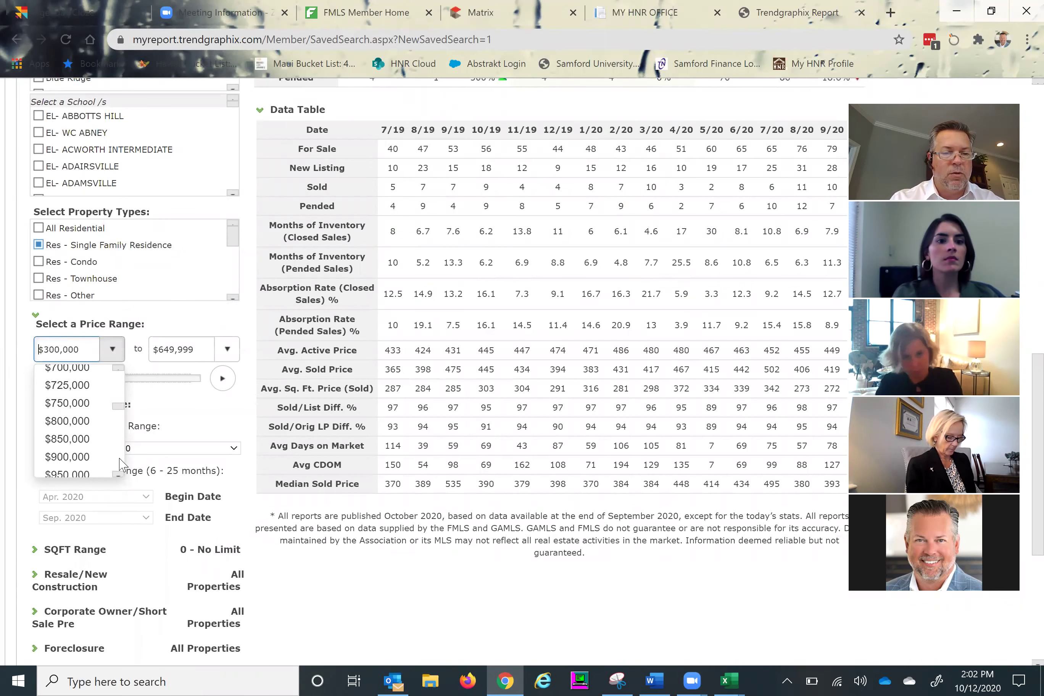
scroll(68, 398, "down", 2)
left_click(68, 399)
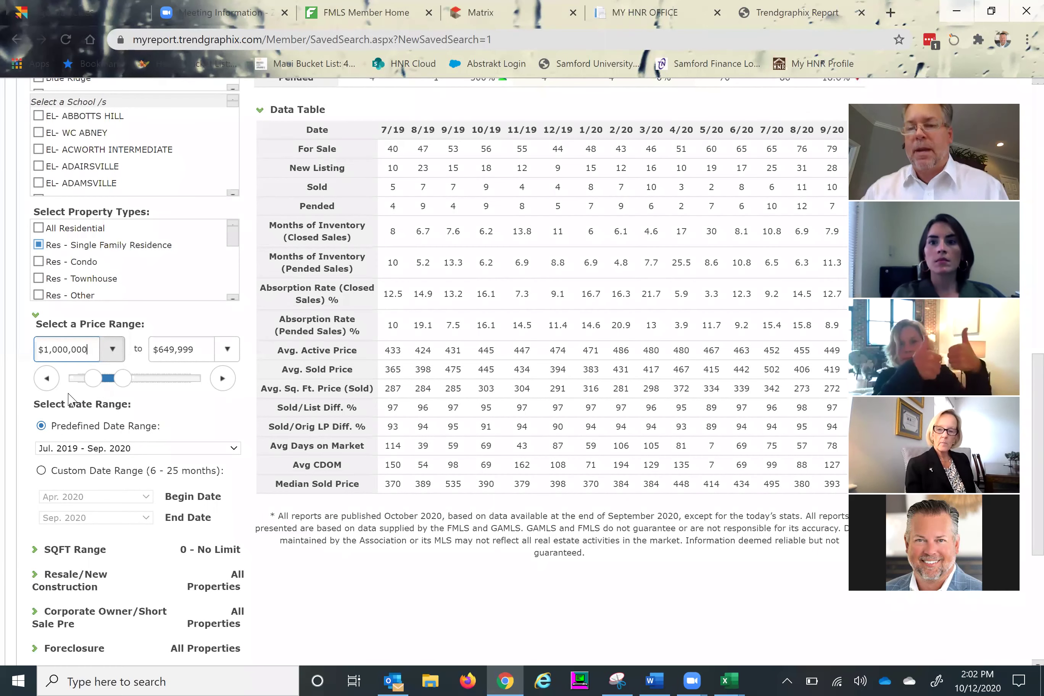
left_click(227, 349)
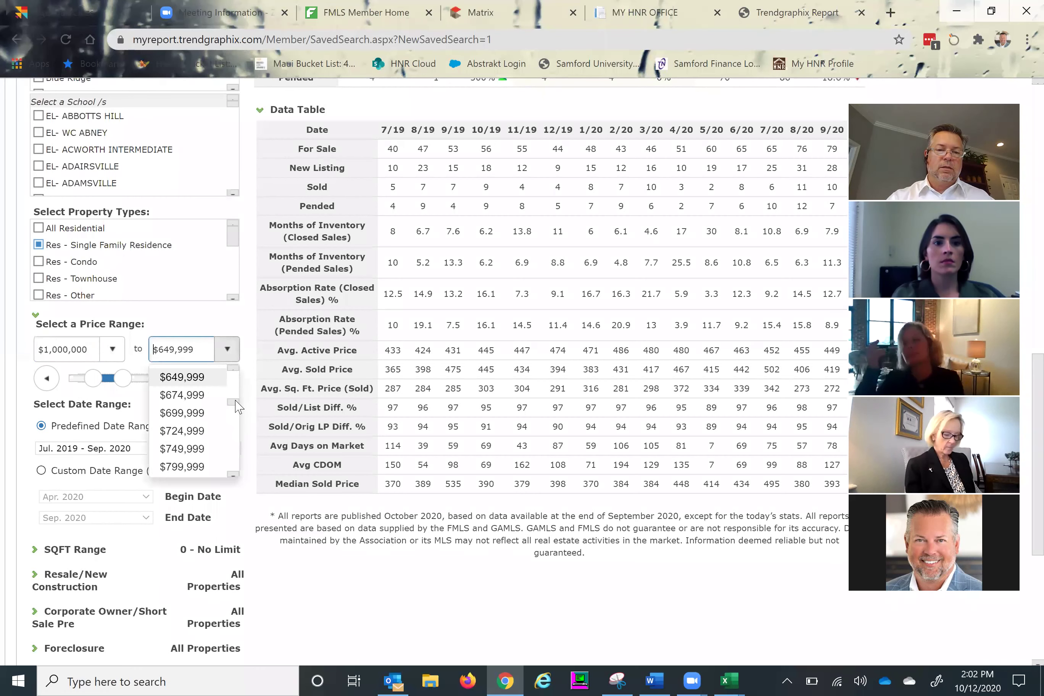
left_click_drag(235, 404, 233, 469)
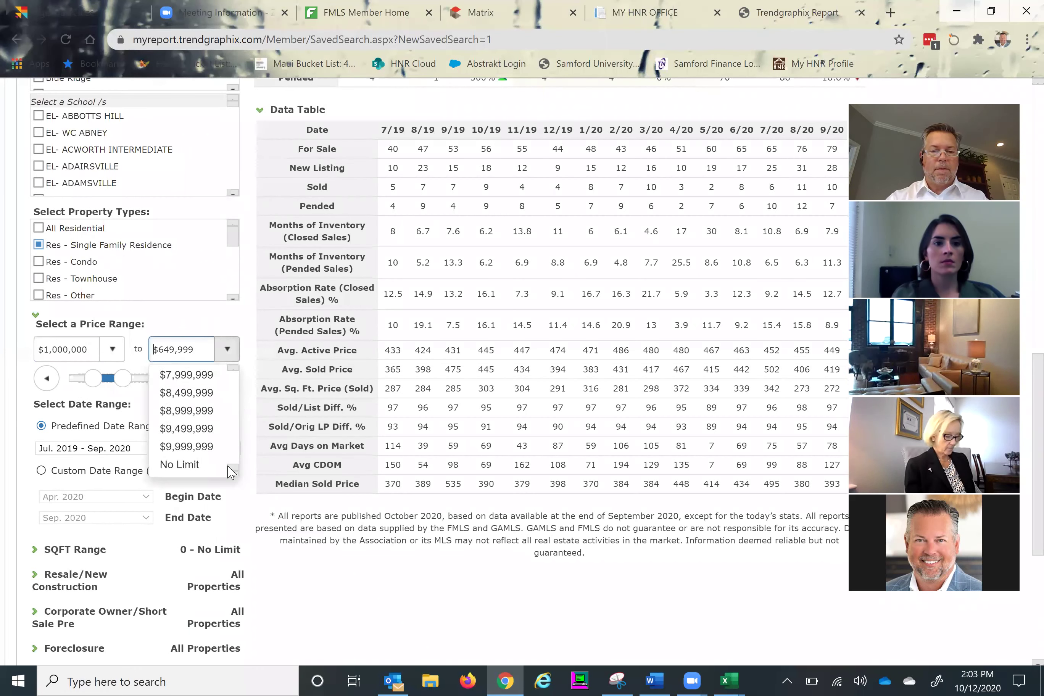
left_click(186, 466)
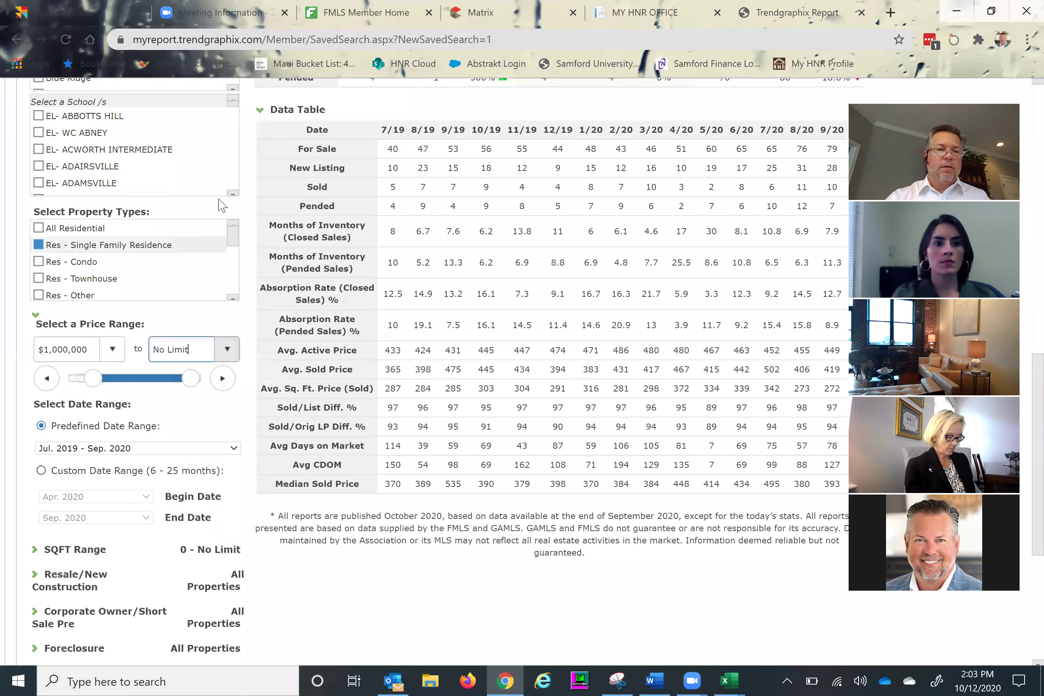
Check the selected location and regenerate the chart for Atlanta North (21) with the new search criteria.
scroll(264, 148, "up", 10)
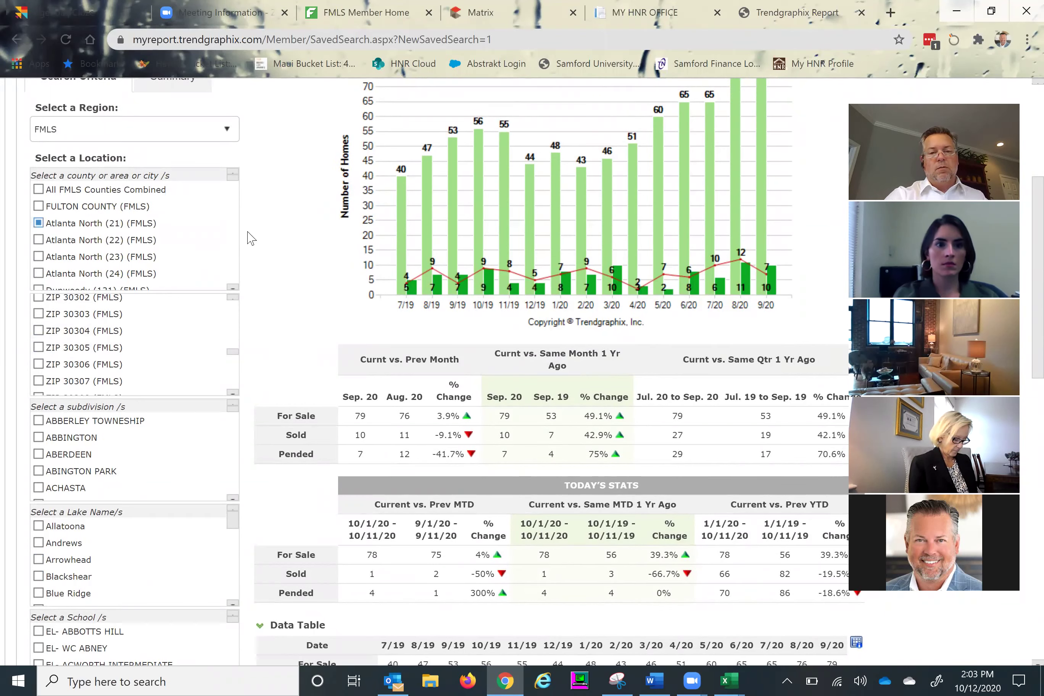
scroll(251, 238, "down", 2)
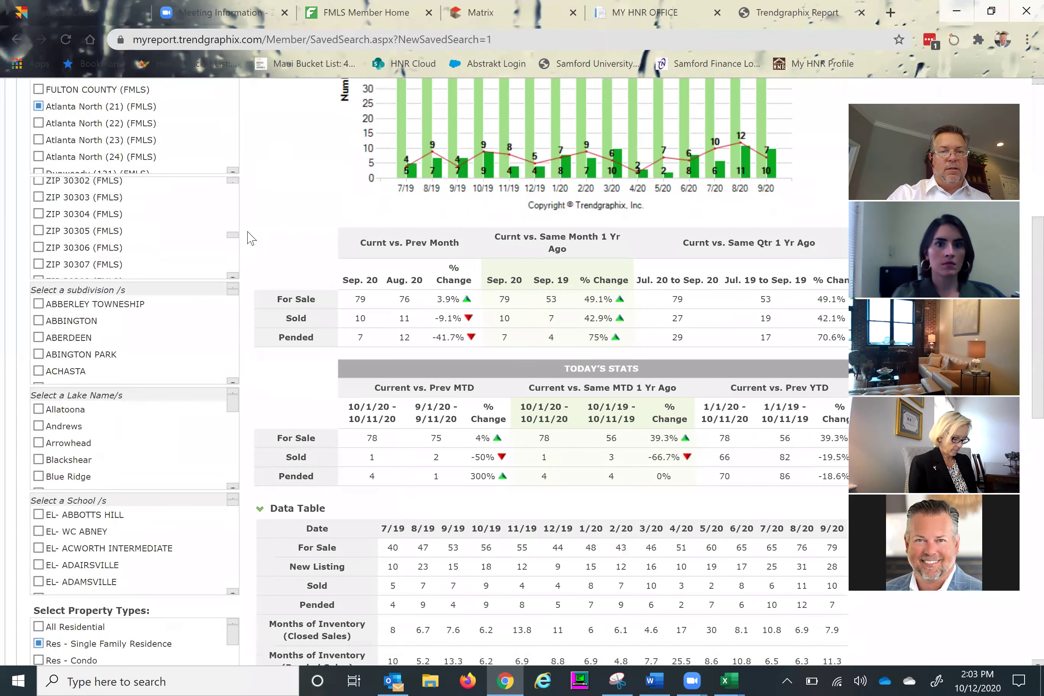
scroll(250, 238, "up", 6)
scroll(250, 238, "up", 1)
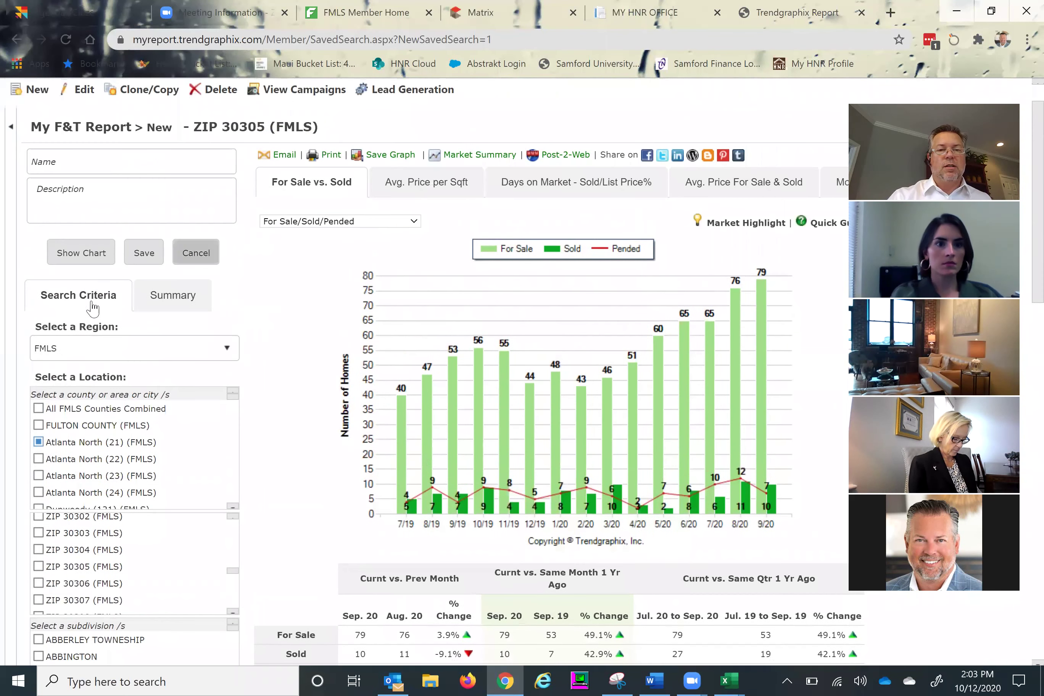
left_click(78, 253)
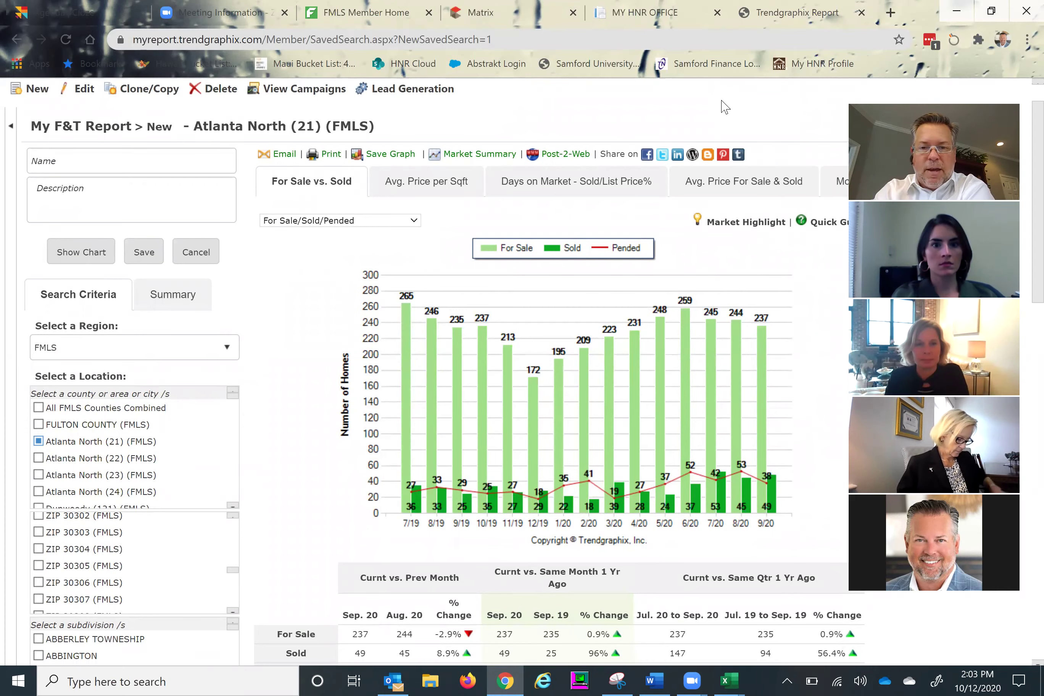
Examine the Atlanta North (21) period comparisons, today's stats and monthly data table for homes from $1,000,000.
scroll(725, 106, "down", 1)
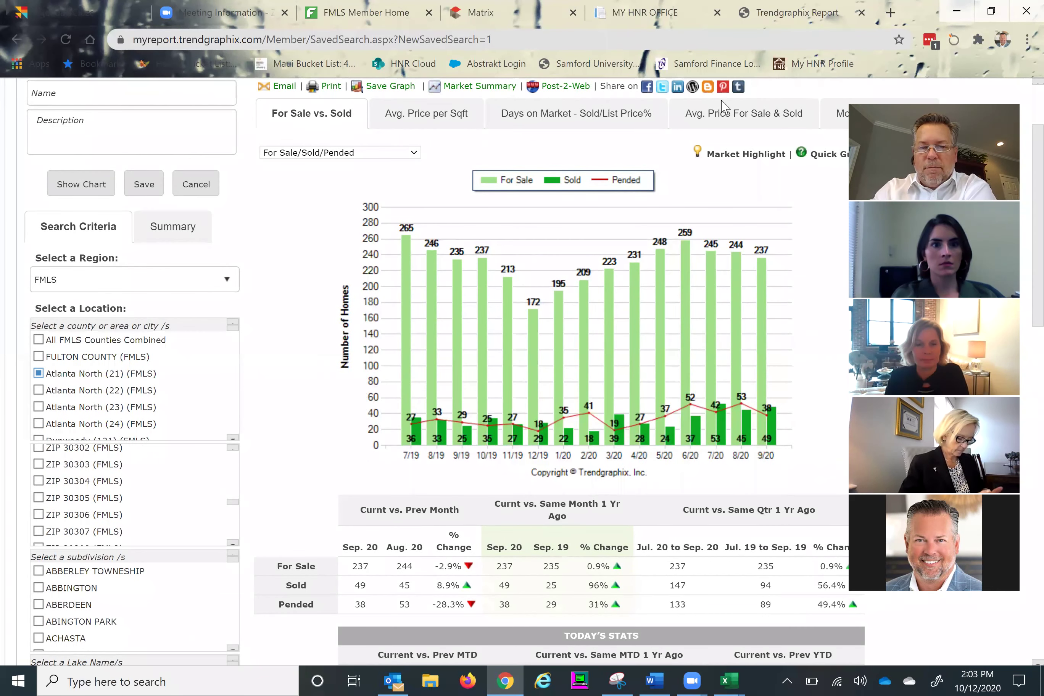
scroll(725, 107, "down", 4)
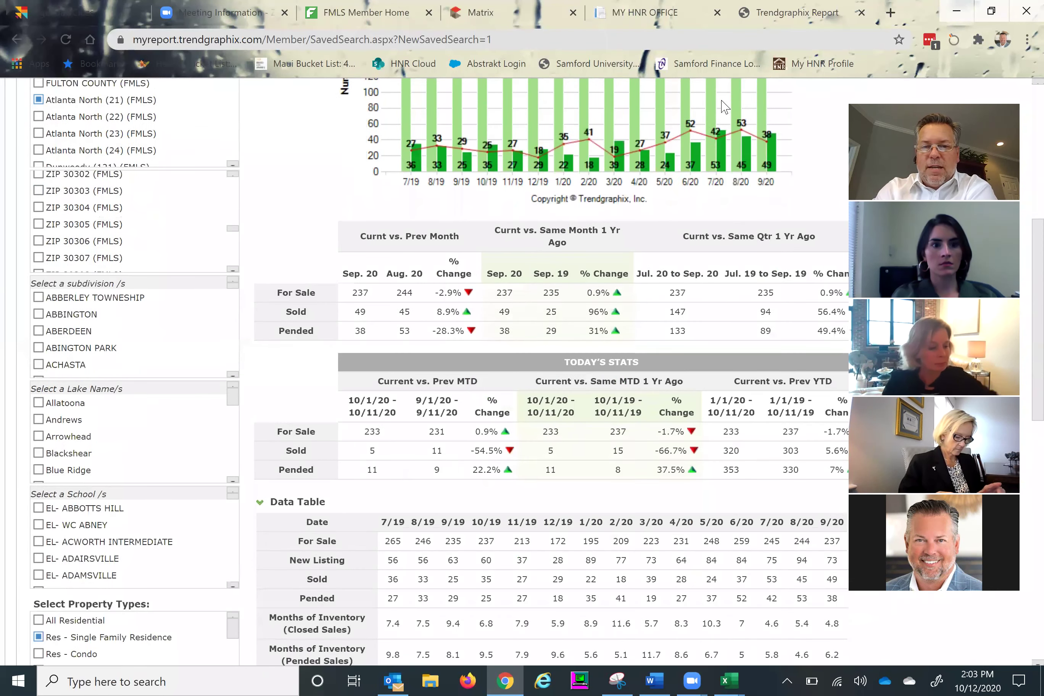
scroll(724, 106, "down", 1)
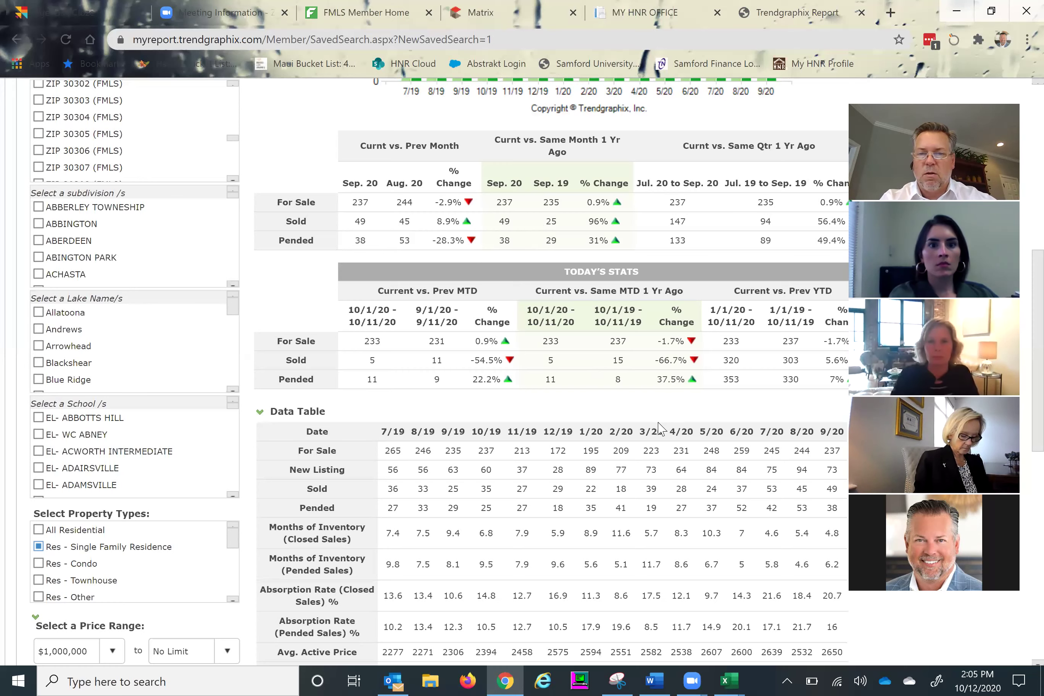
scroll(659, 427, "down", 5)
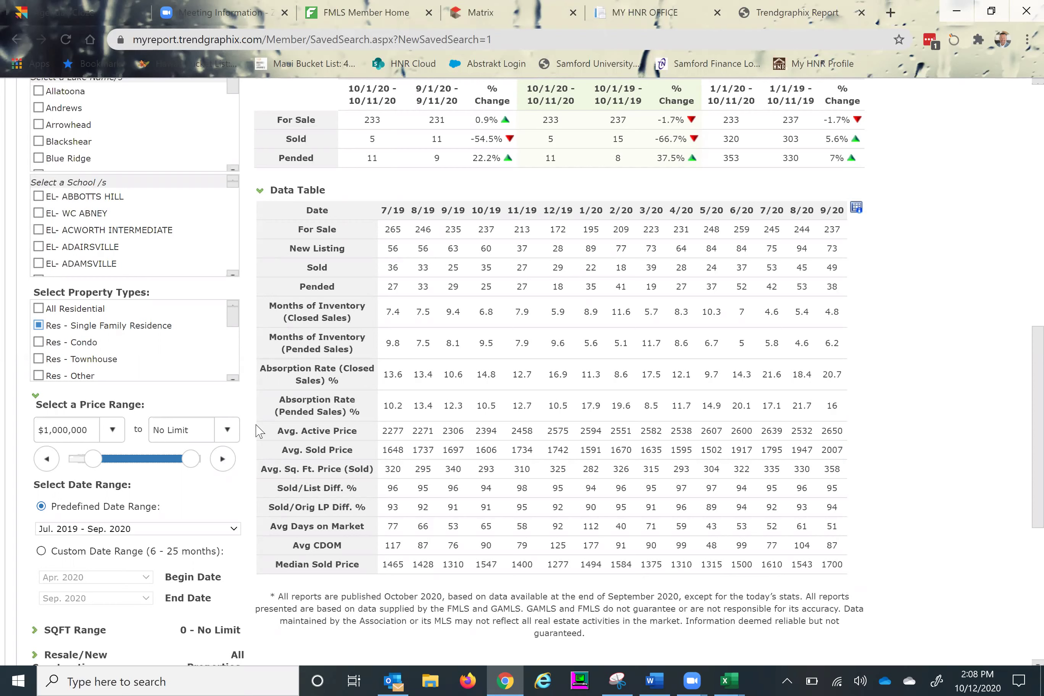
Lower the maximum price to $1,999,999 and regenerate the single-family report for Atlanta North (21).
left_click(228, 431)
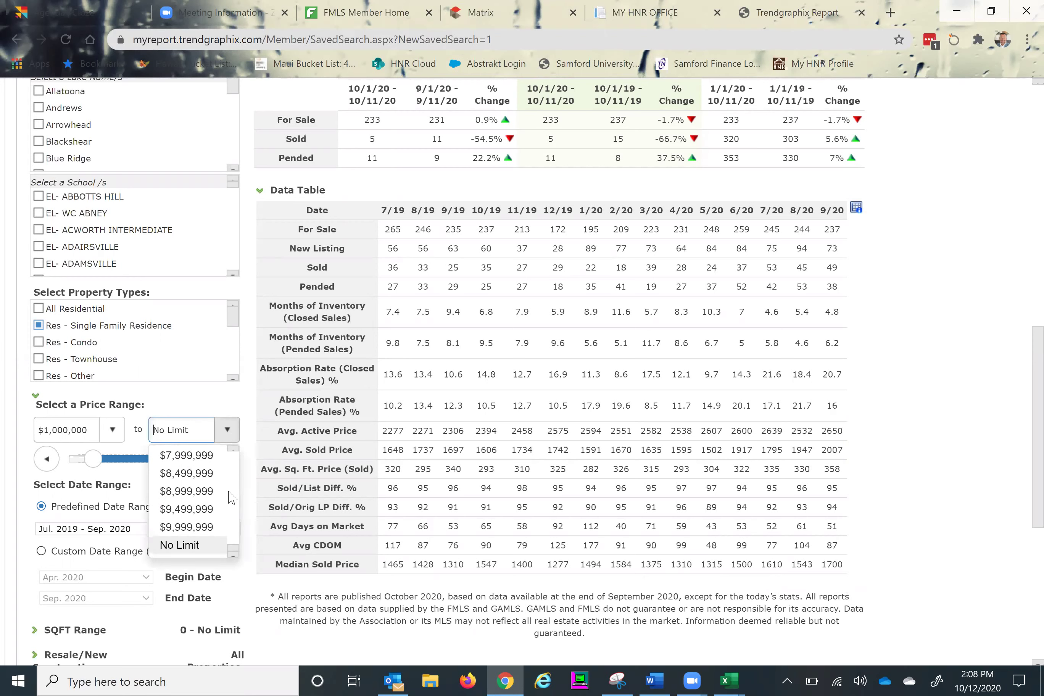
scroll(238, 513, "up", 2)
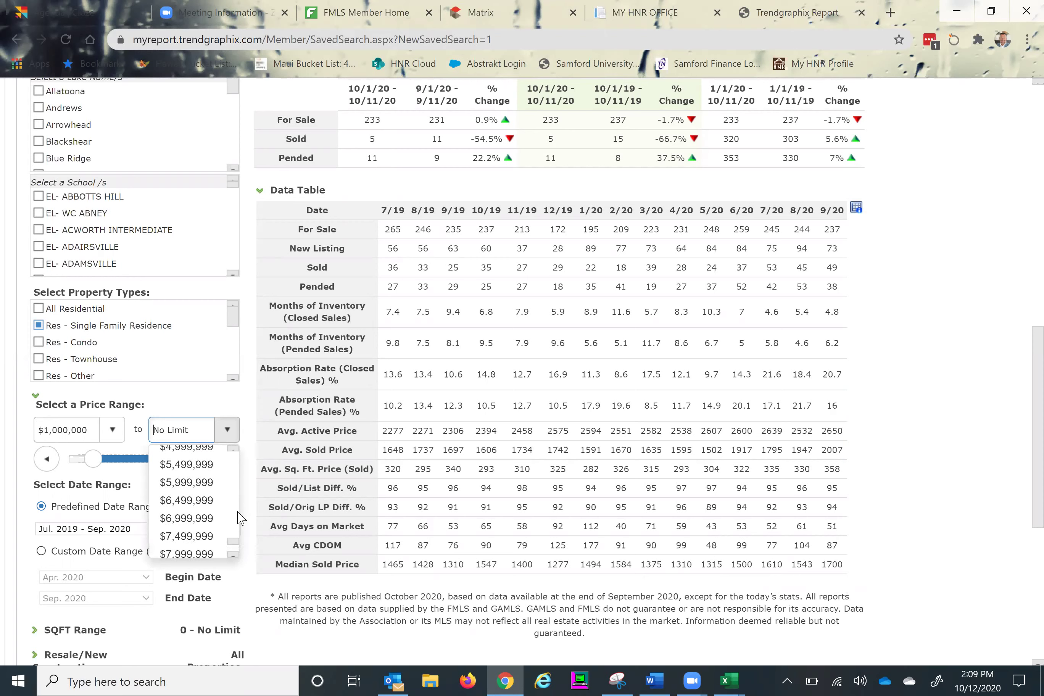
scroll(237, 468, "up", 4)
scroll(238, 468, "up", 3)
scroll(238, 468, "up", 3)
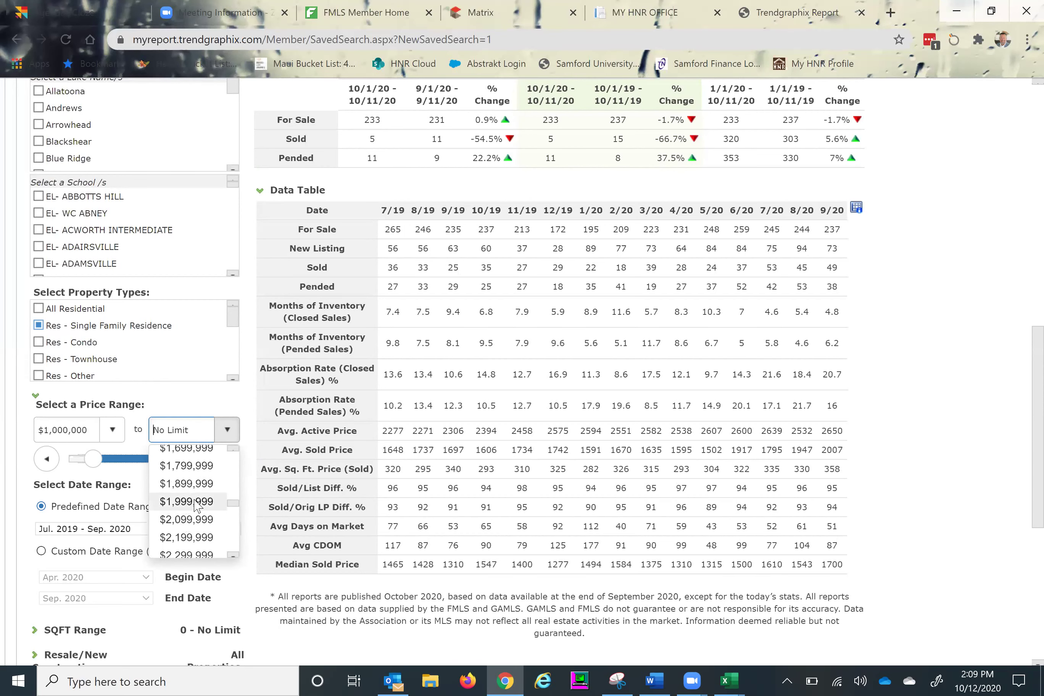
left_click(187, 501)
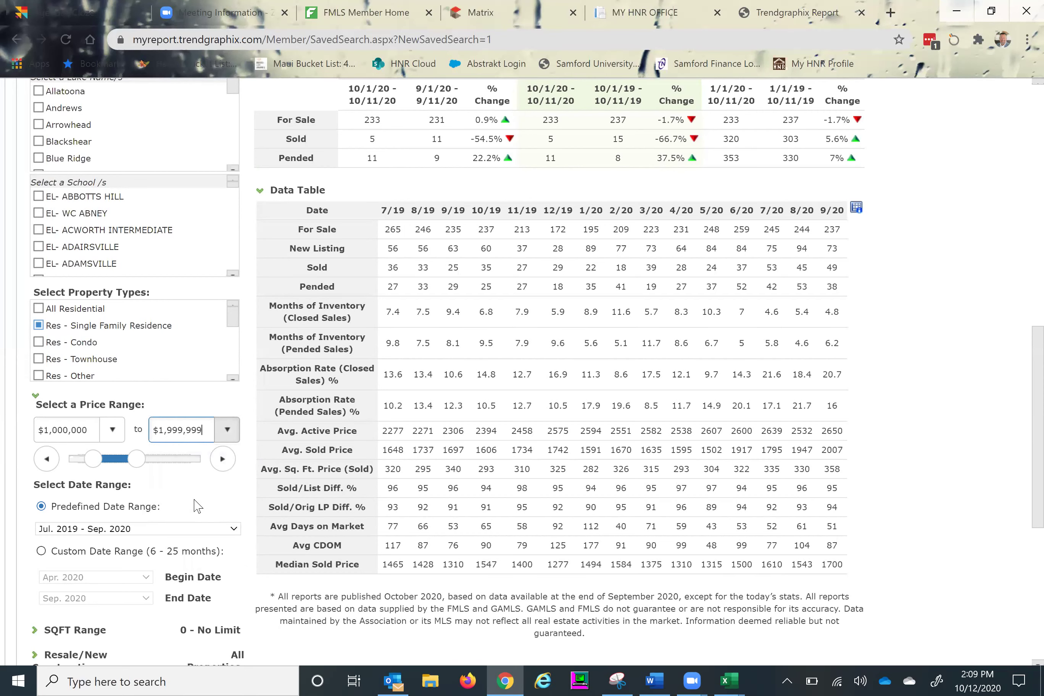
scroll(197, 506, "down", 5)
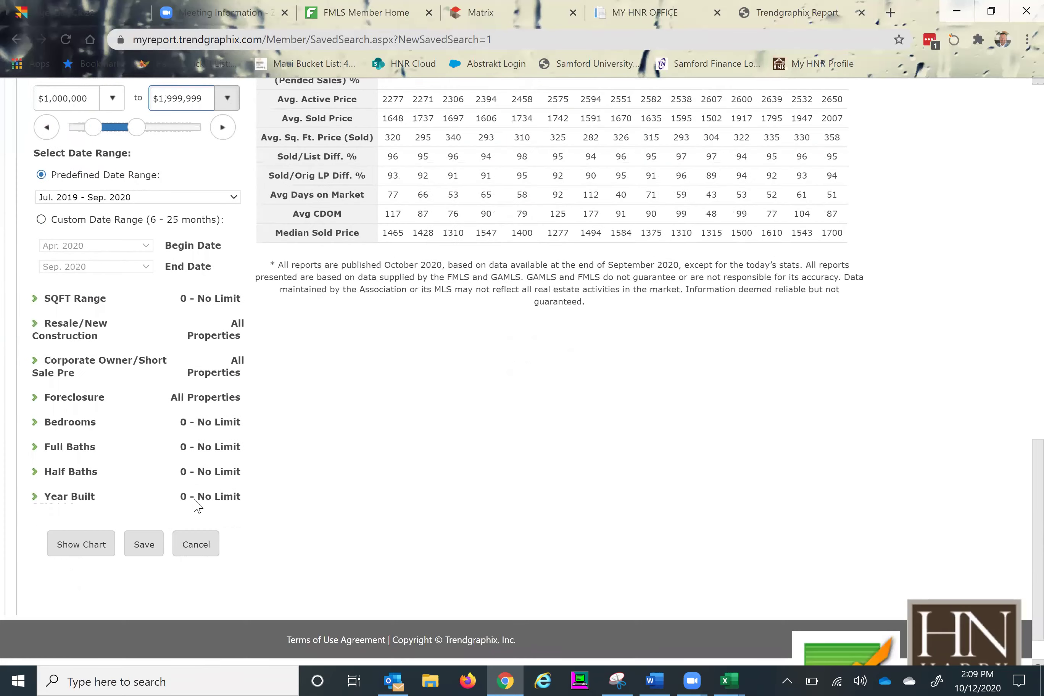
scroll(197, 506, "down", 1)
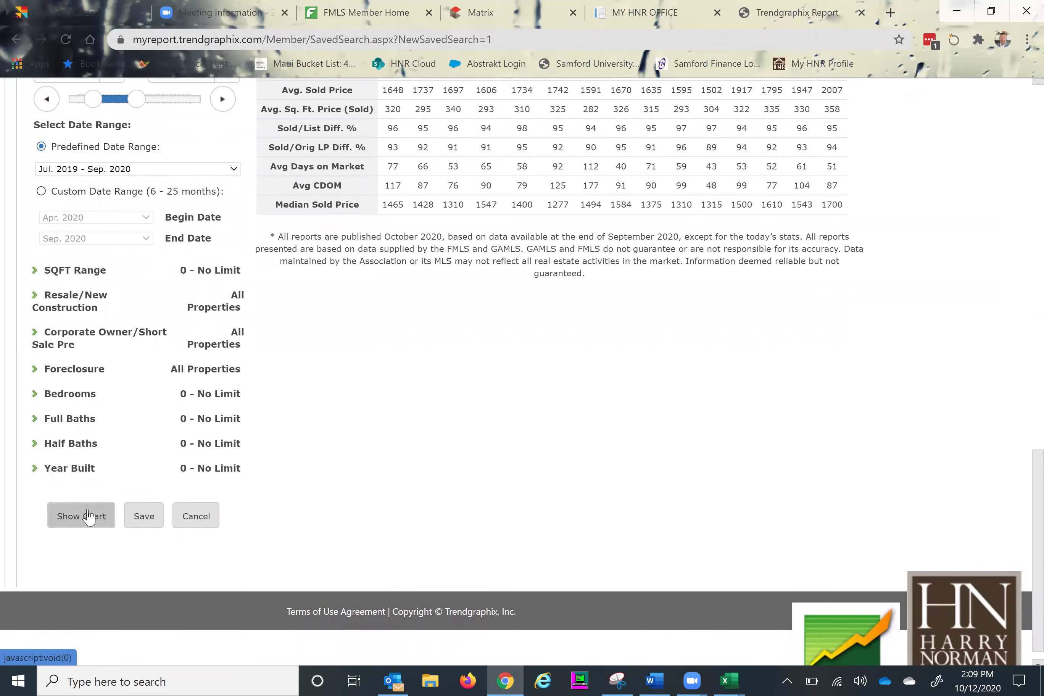
left_click(89, 516)
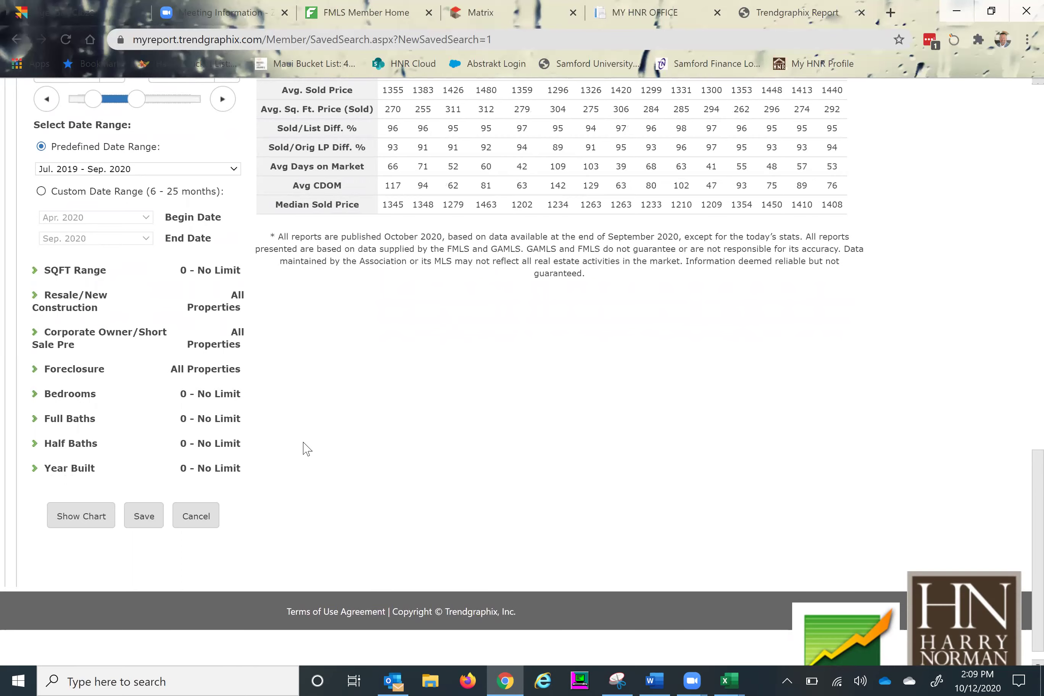
Switch to FMLS Matrix and go back from the export page to the residential search criteria.
scroll(303, 447, "up", 3)
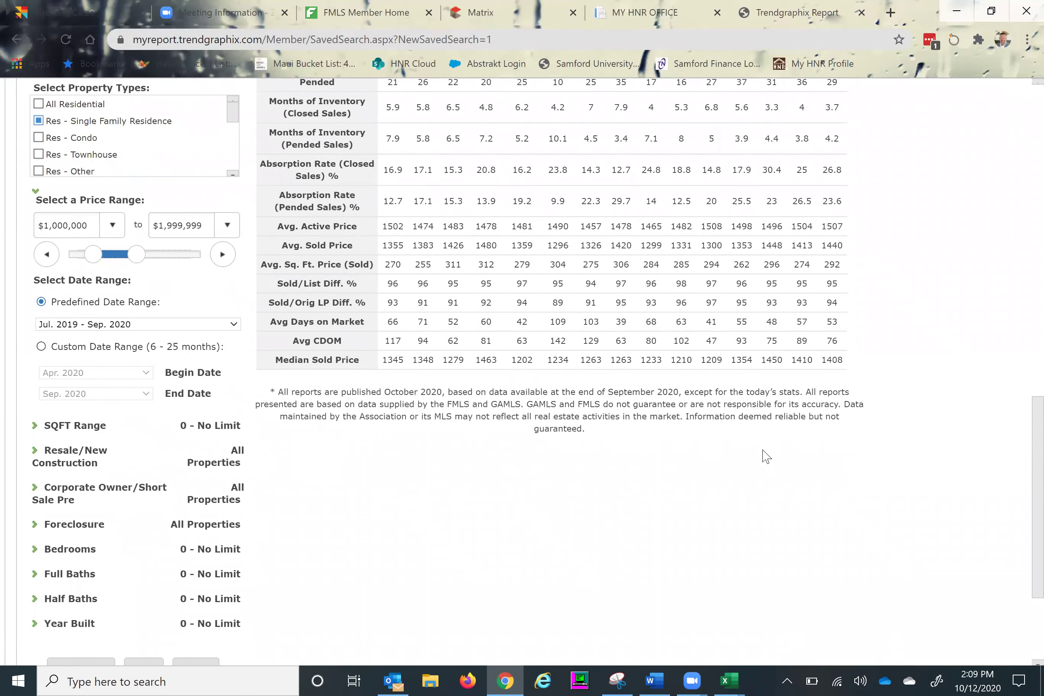
scroll(483, 445, "up", 2)
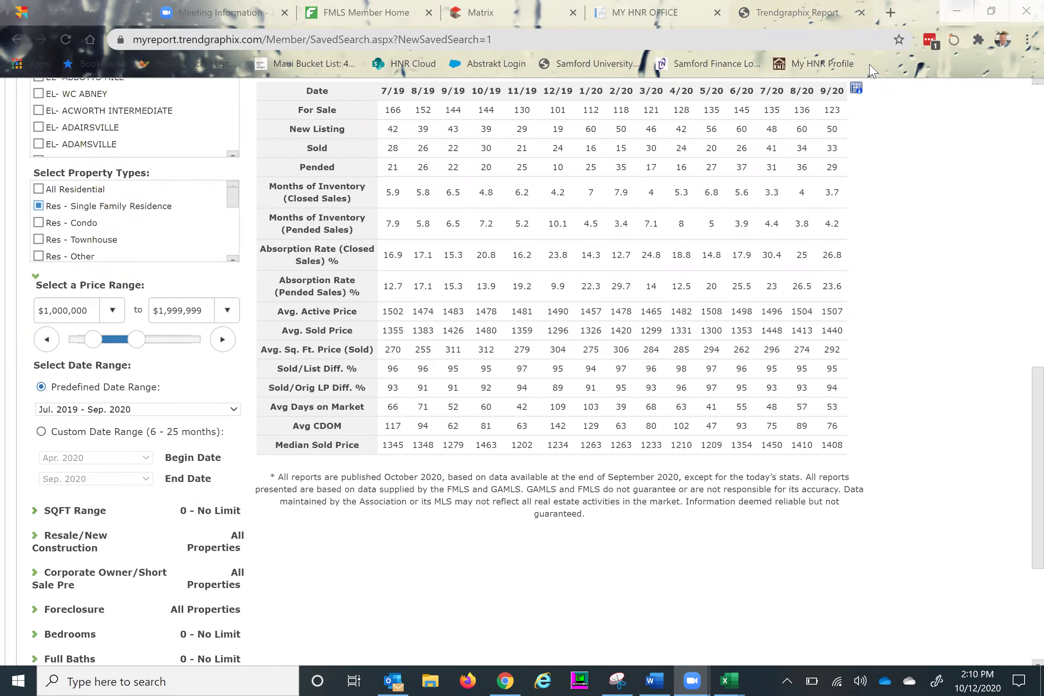
left_click(568, 21)
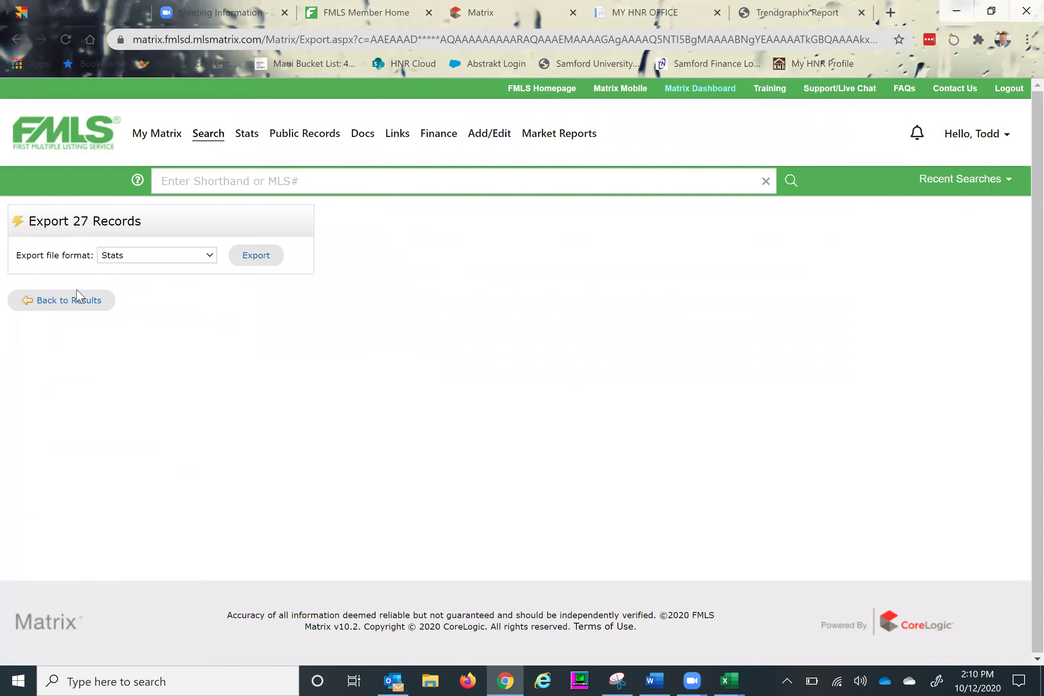
left_click(64, 306)
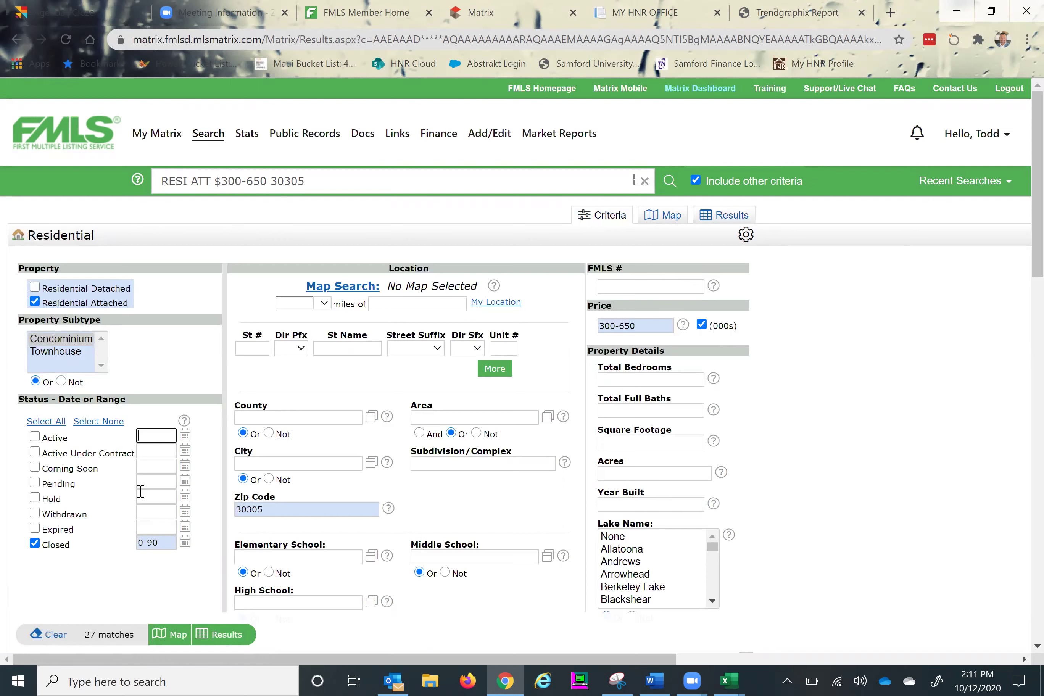
Set the search price range to 1000-2000 in thousands.
left_click(644, 328)
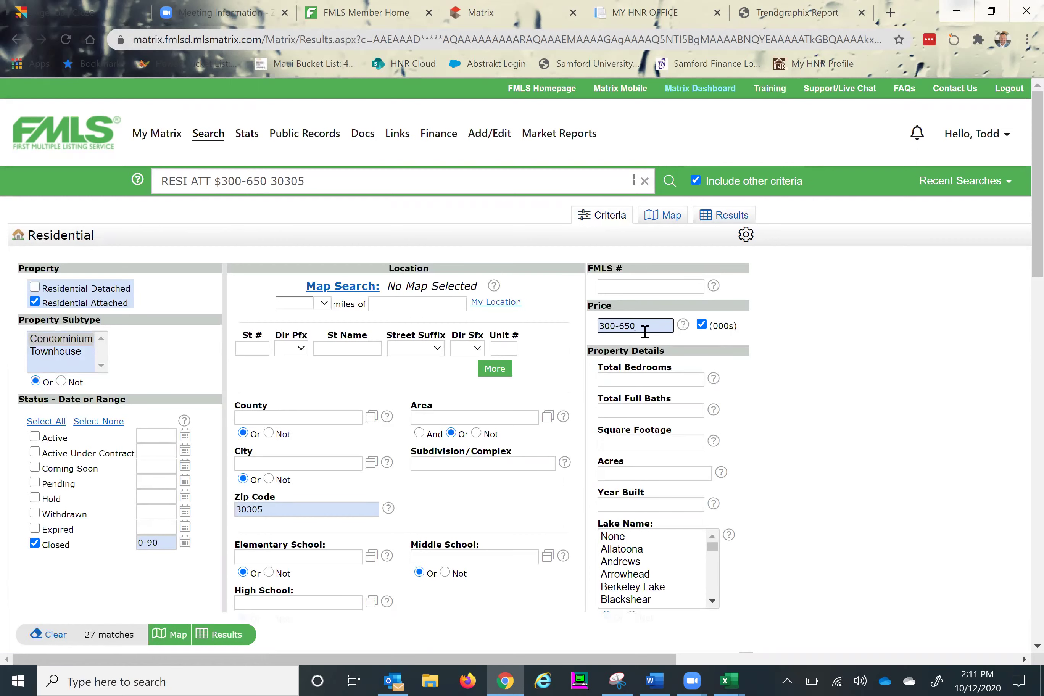
key("BackSpace")
key("BackSpace")
key("BackSpace")
type("1000-2000")
Clear the zip code criterion and enter 21 as the area.
left_click(303, 511)
key("BackSpace")
key("BackSpace")
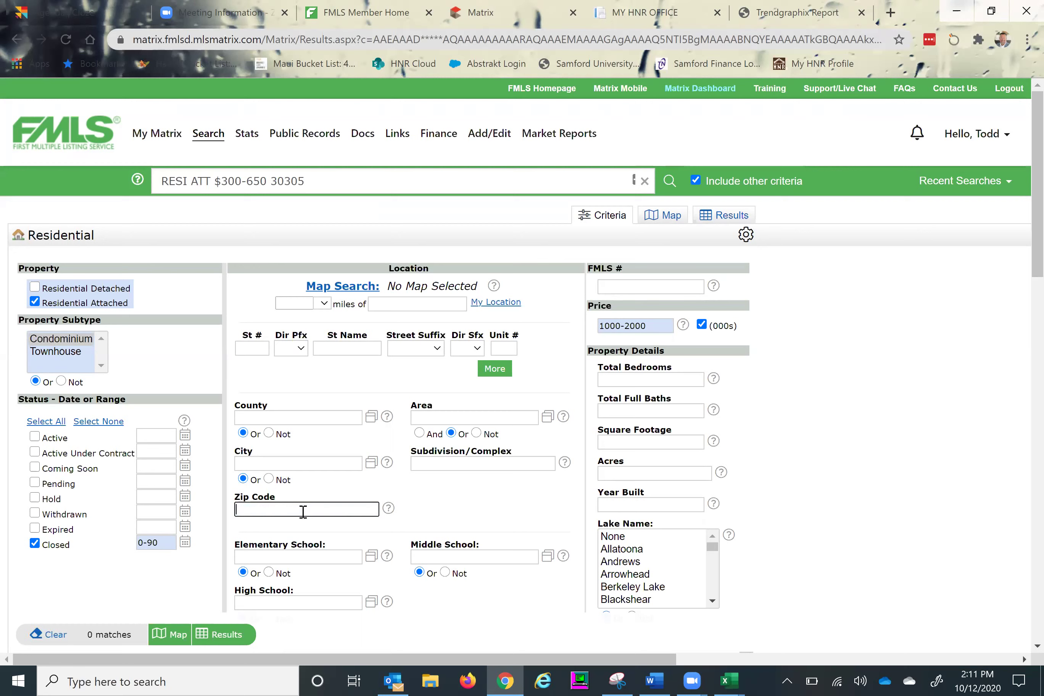
left_click(456, 419)
type("21")
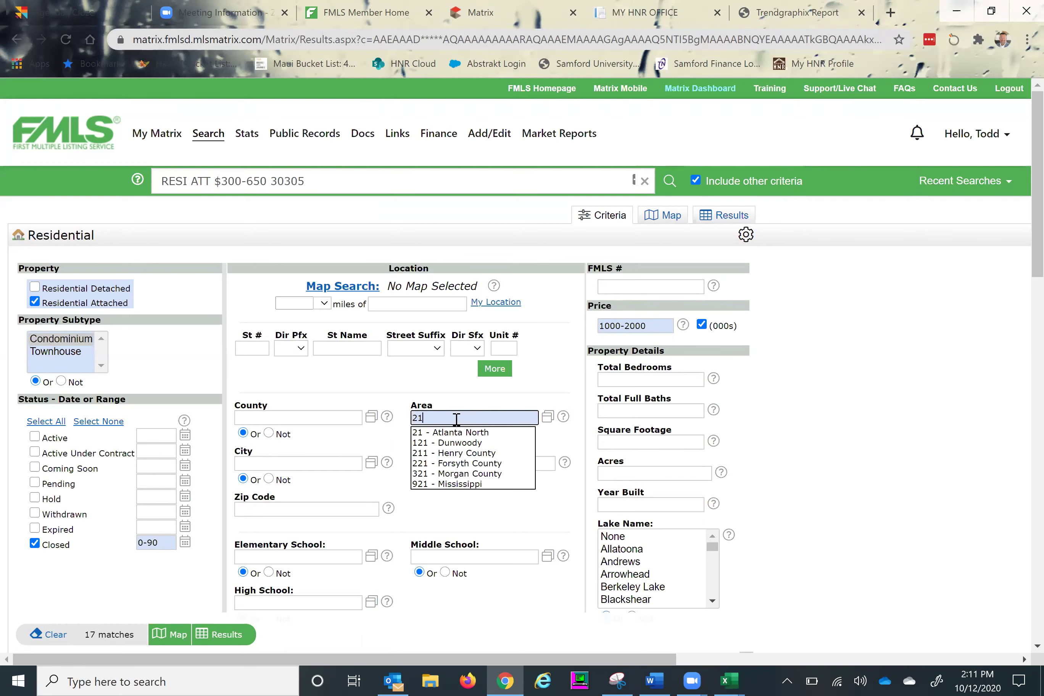
Set the Closed status range to 0-60 days and choose 21 - Atlanta North as the area.
left_click(160, 549)
key("BackSpace")
key("BackSpace")
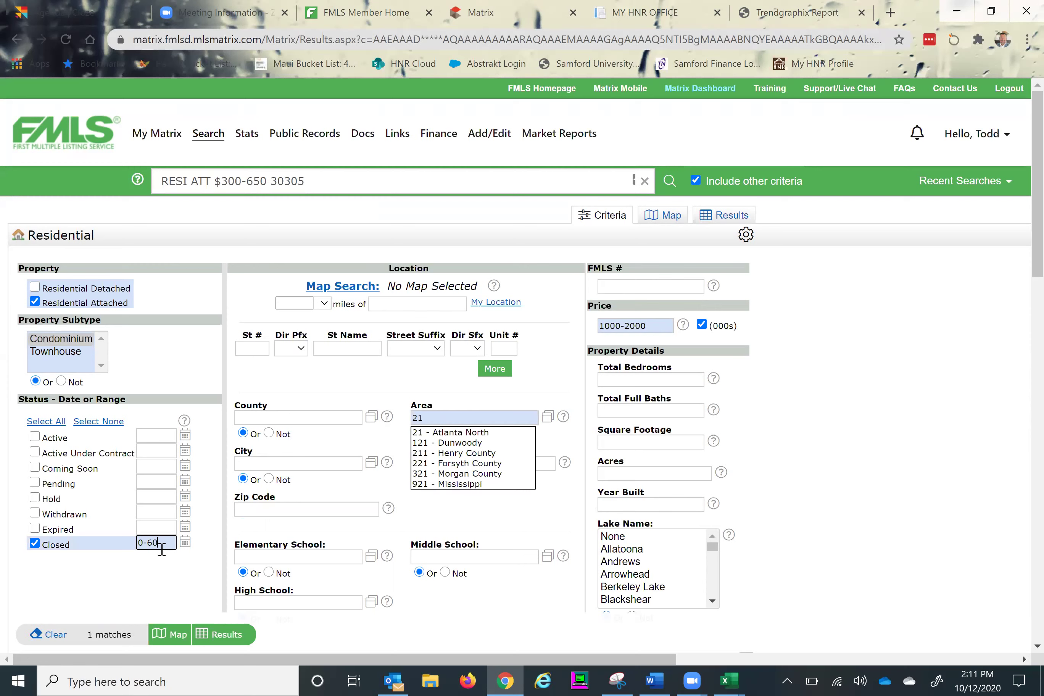
left_click(270, 630)
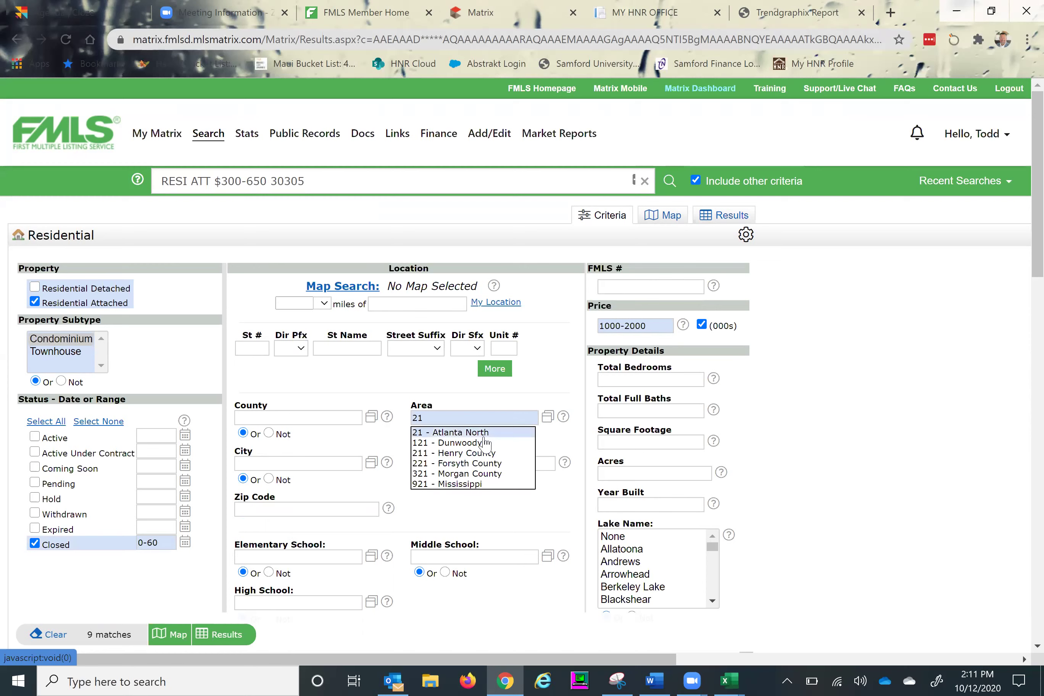
left_click(448, 433)
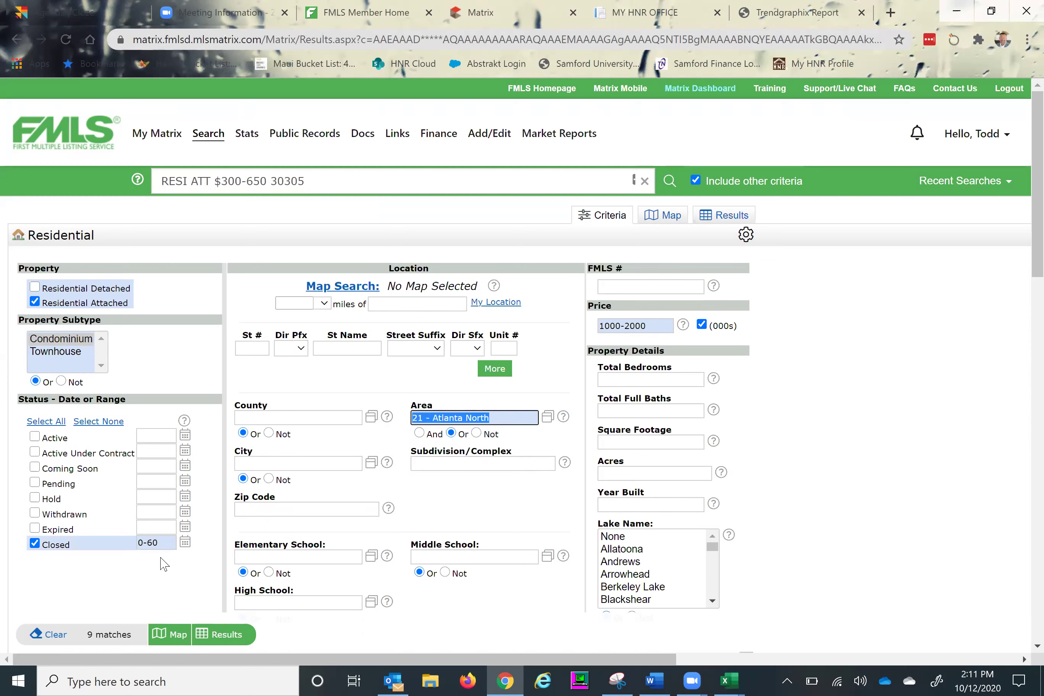
left_click(168, 546)
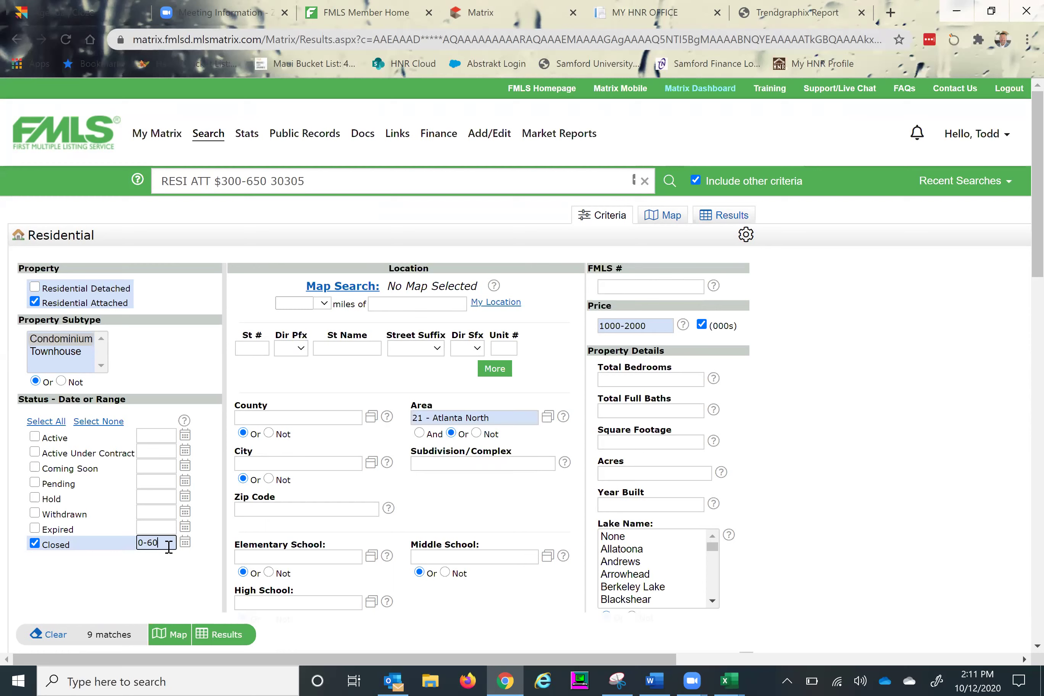
Change the property type from Residential Attached to Residential Detached with the Single Family Residence subtype, and show the results.
left_click(35, 286)
left_click(35, 302)
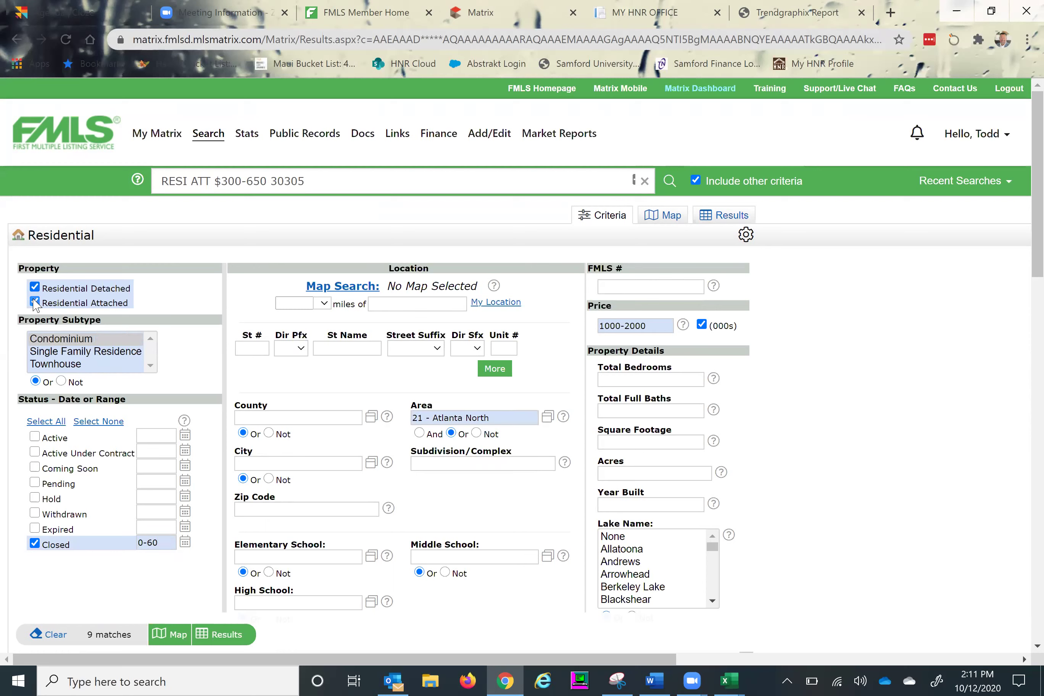
left_click(78, 339)
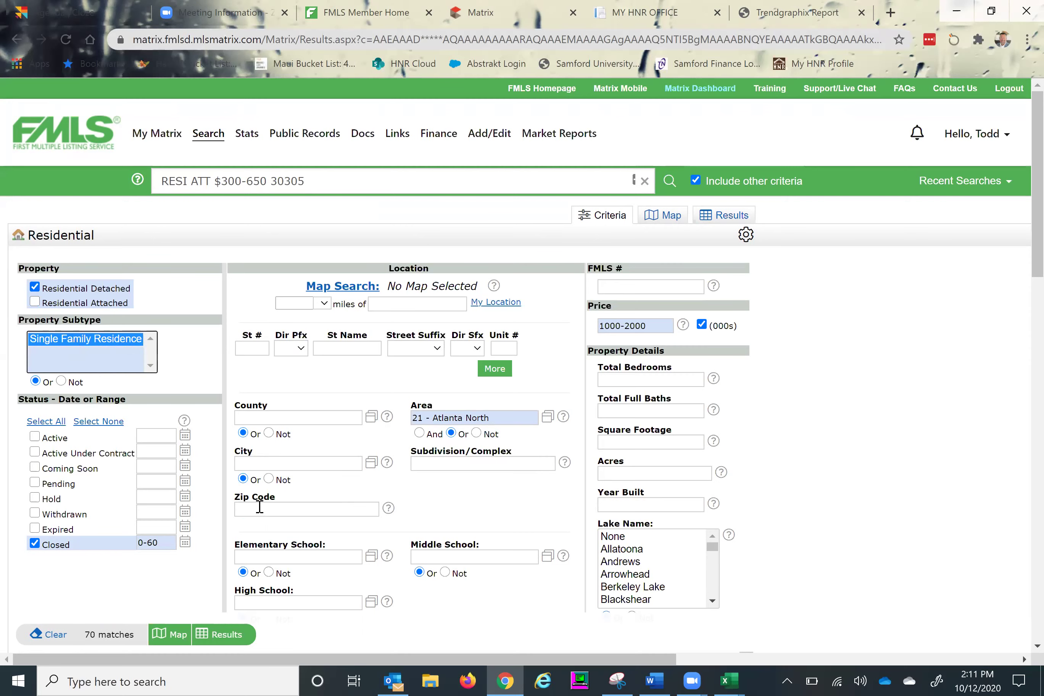
left_click(228, 635)
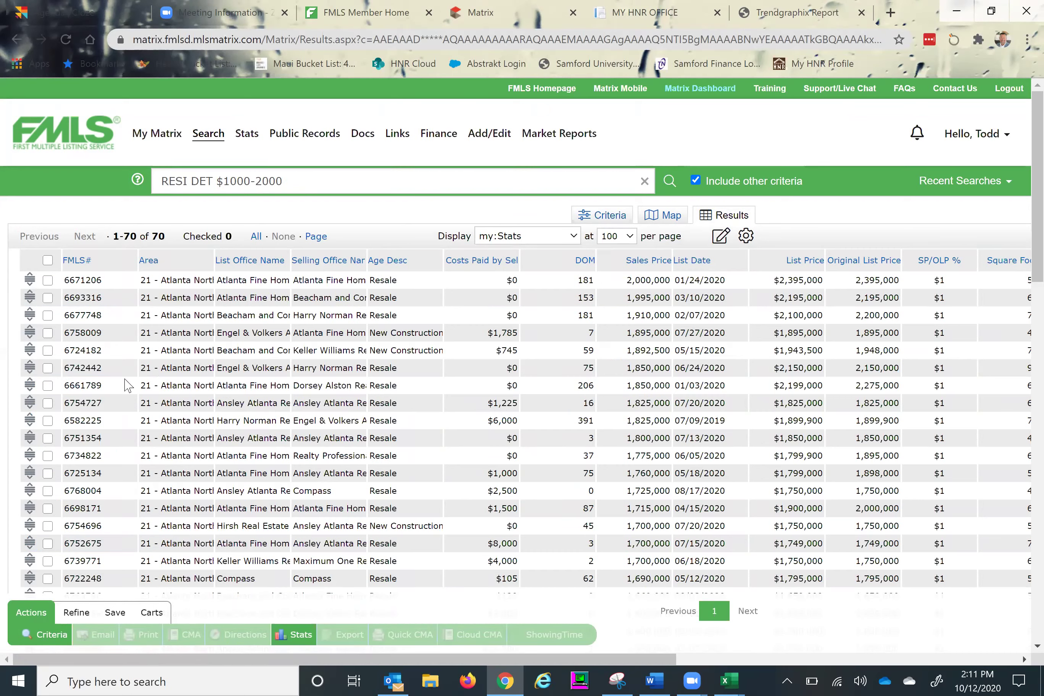
Select all listings in the results, export them in the Stats format and open the exported file in Excel.
left_click(261, 236)
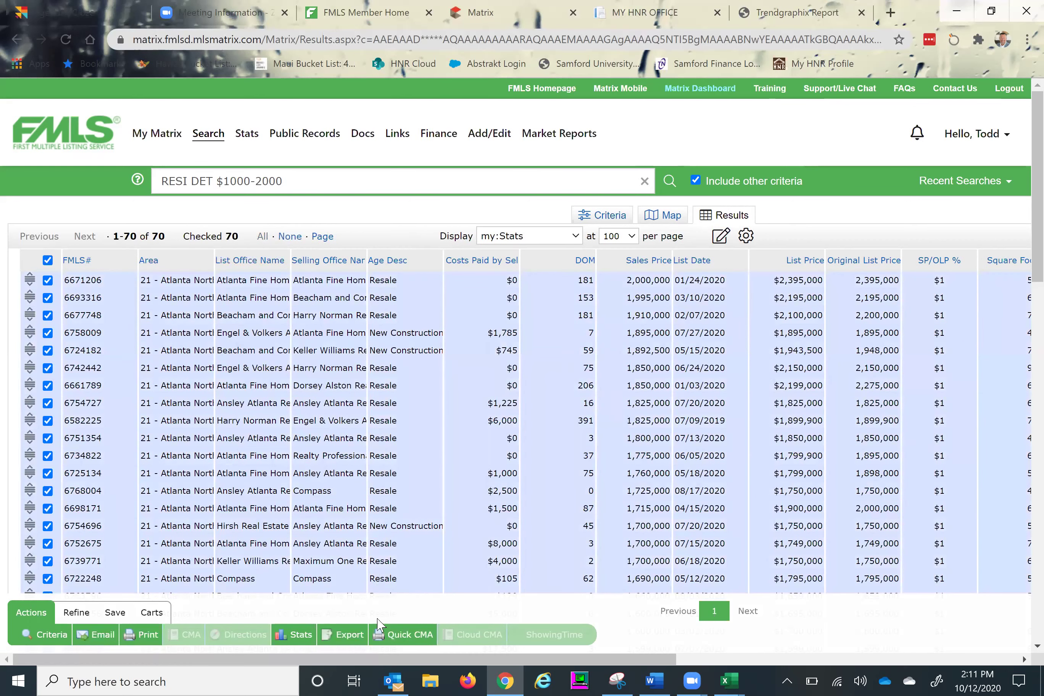
left_click(347, 635)
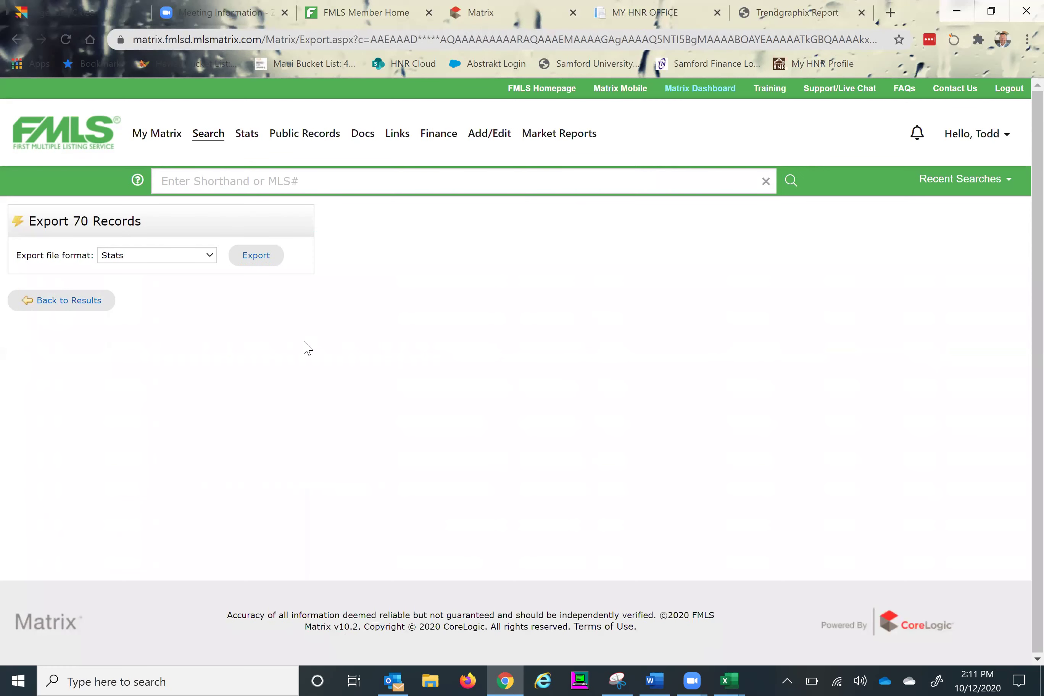
left_click(254, 259)
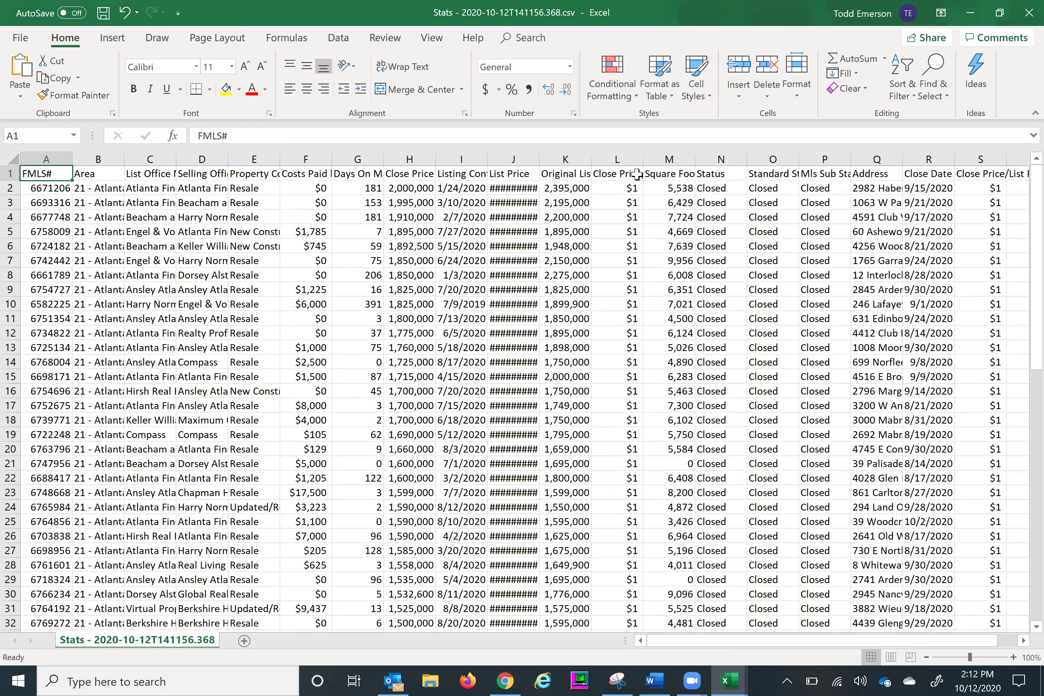
Insert an empty column L after the Original List Price column.
left_click(613, 157)
right_click(615, 155)
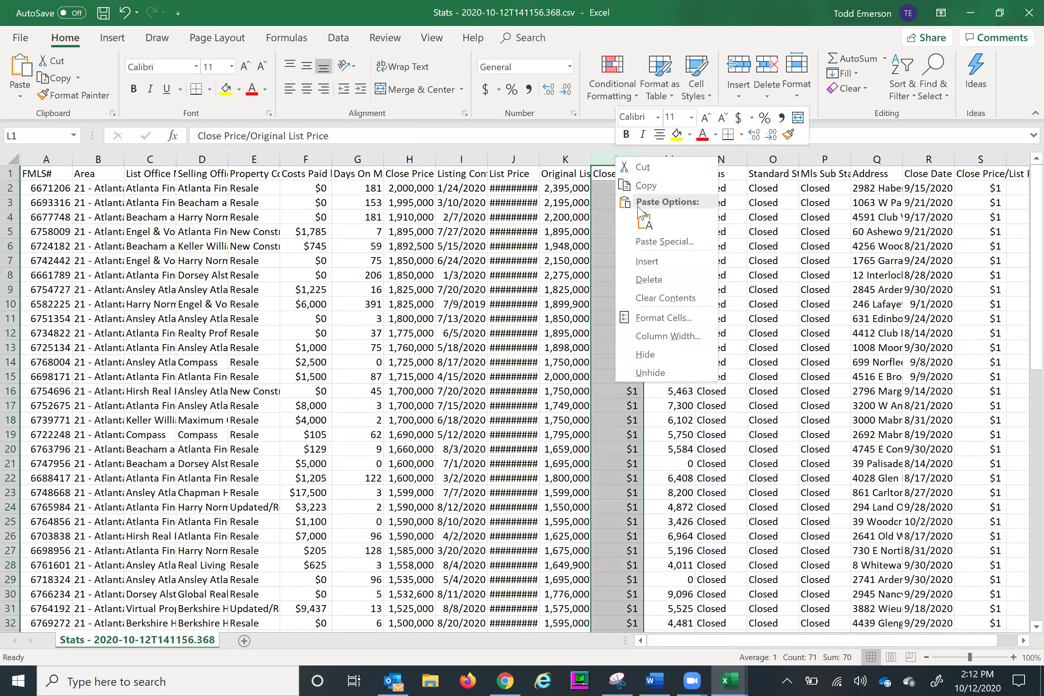
left_click(650, 262)
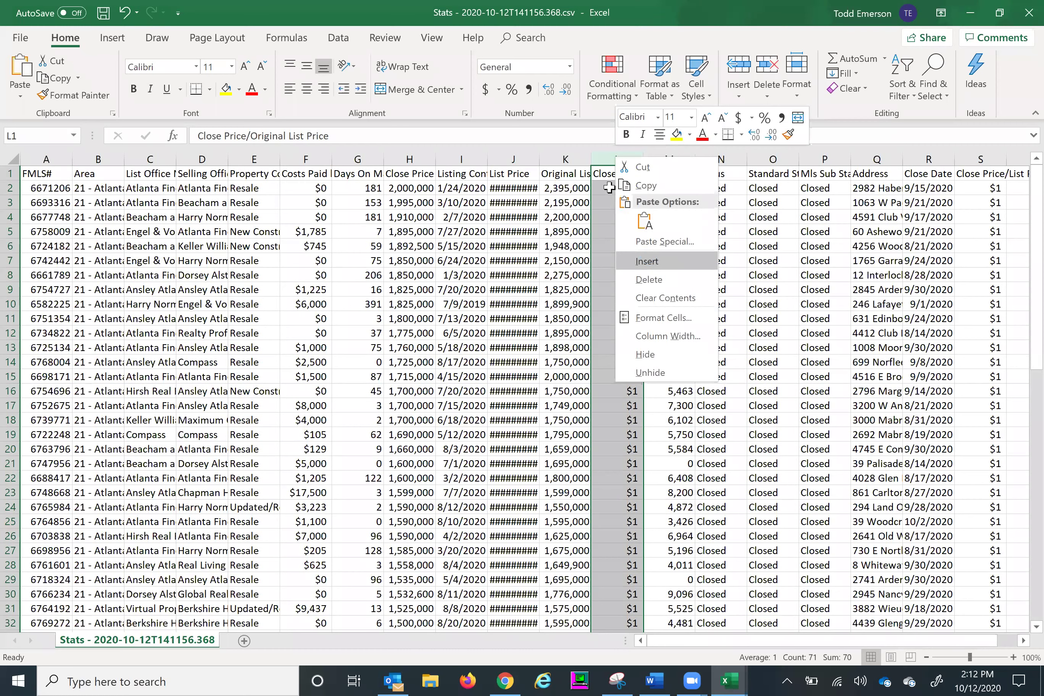
Enter the formula =K2-J2 in cell L2 and fill it down through row 71 to calculate each listing's price reduction.
left_click(609, 188)
type("=")
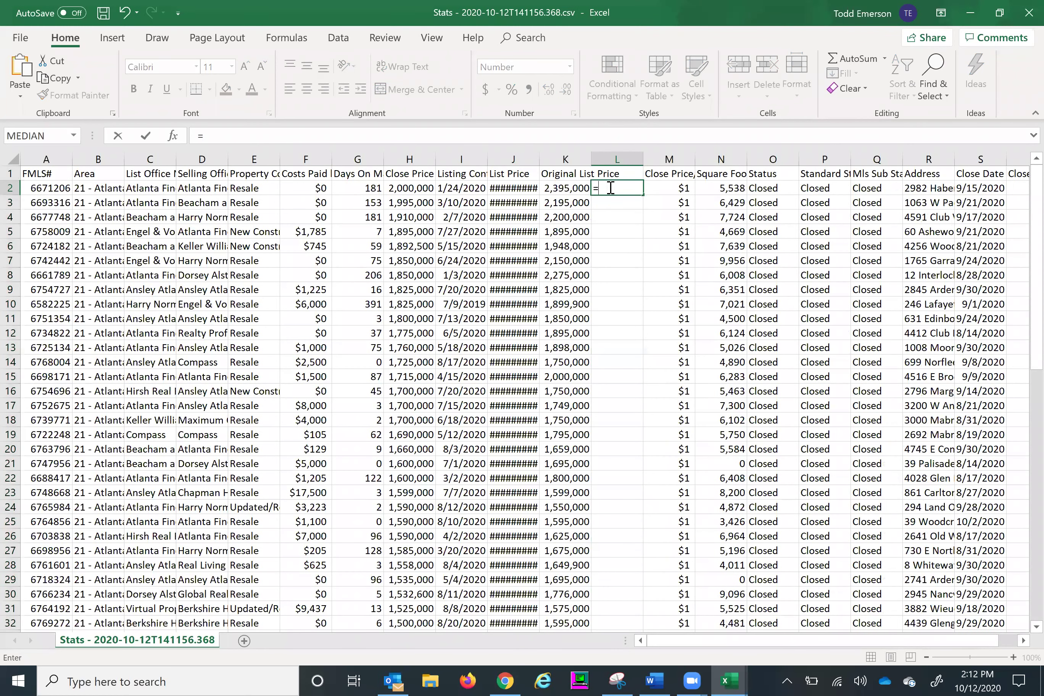
left_click(577, 188)
type("=")
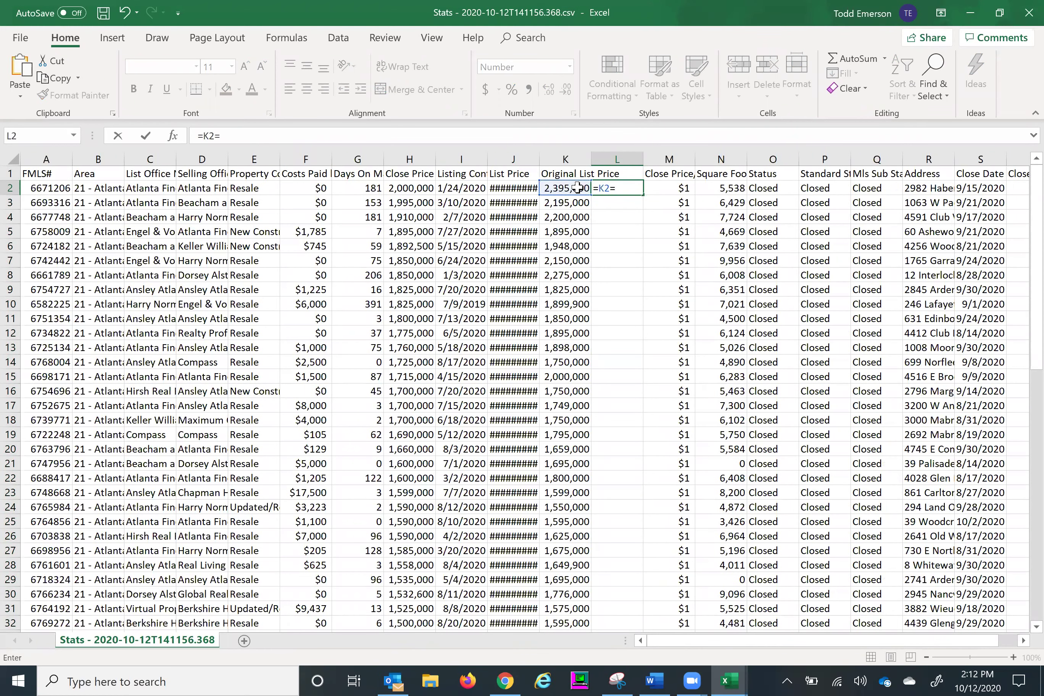
key("BackSpace")
type("-")
left_click(512, 187)
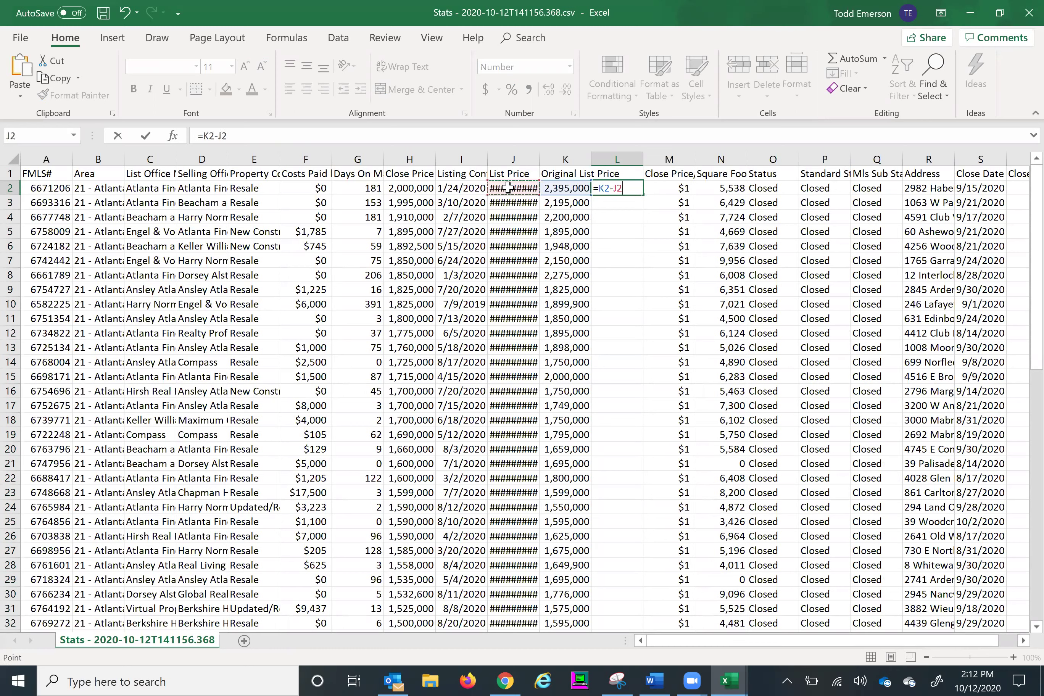
key("Tab")
left_click(624, 189)
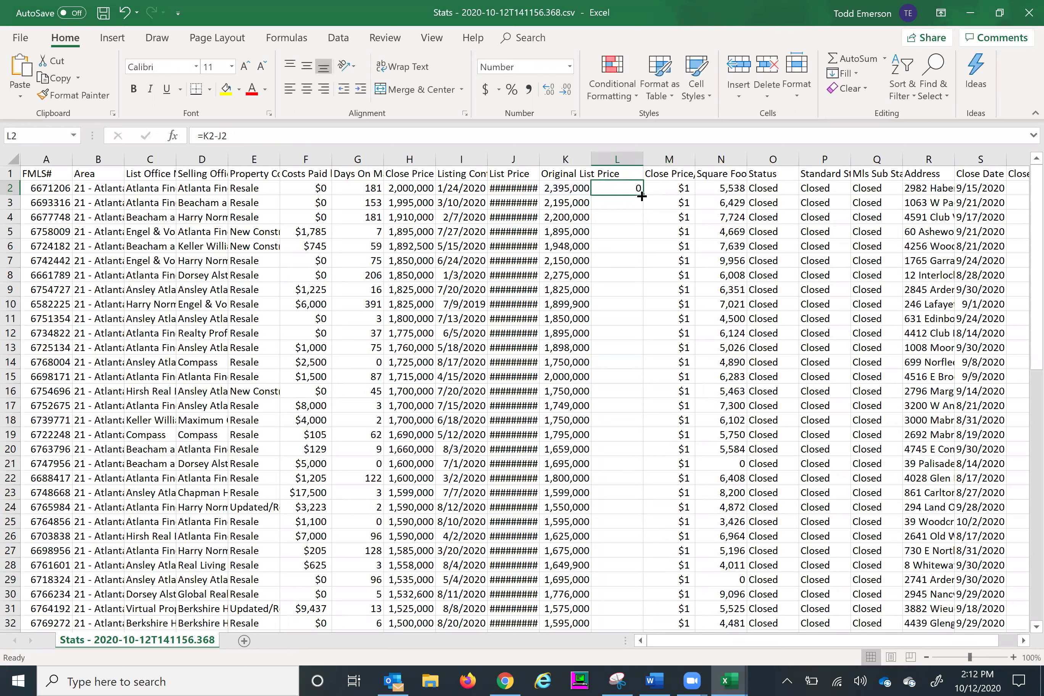
left_click_drag(641, 194, 625, 568)
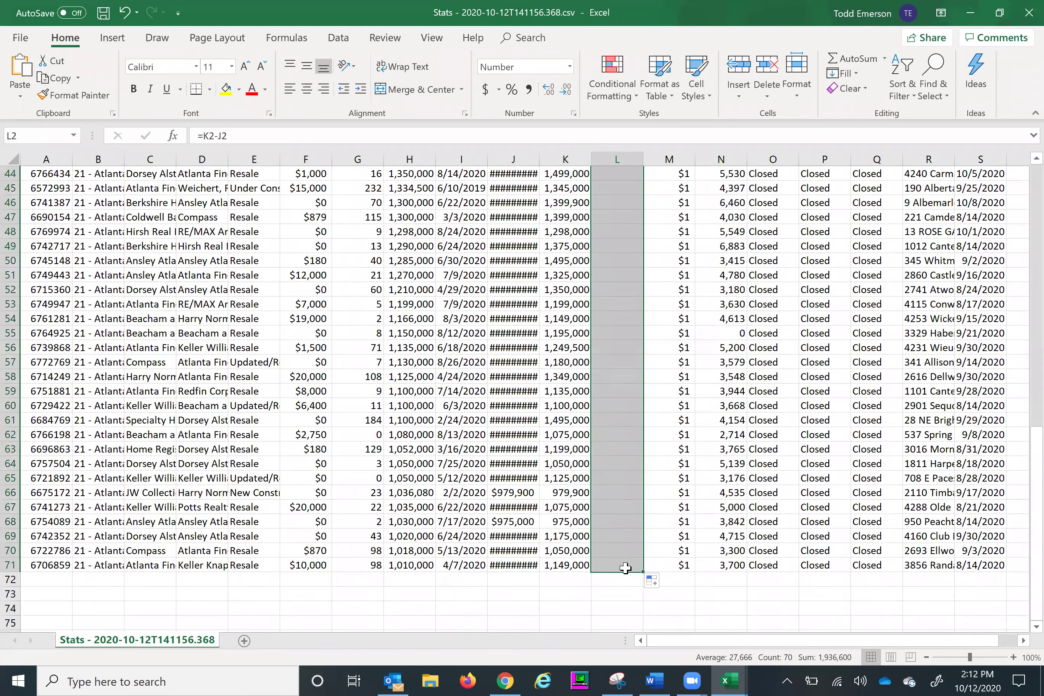
Calculate the average days on market in cell G72 with =AVERAGE(G2:G71).
left_click(368, 579)
left_click(884, 58)
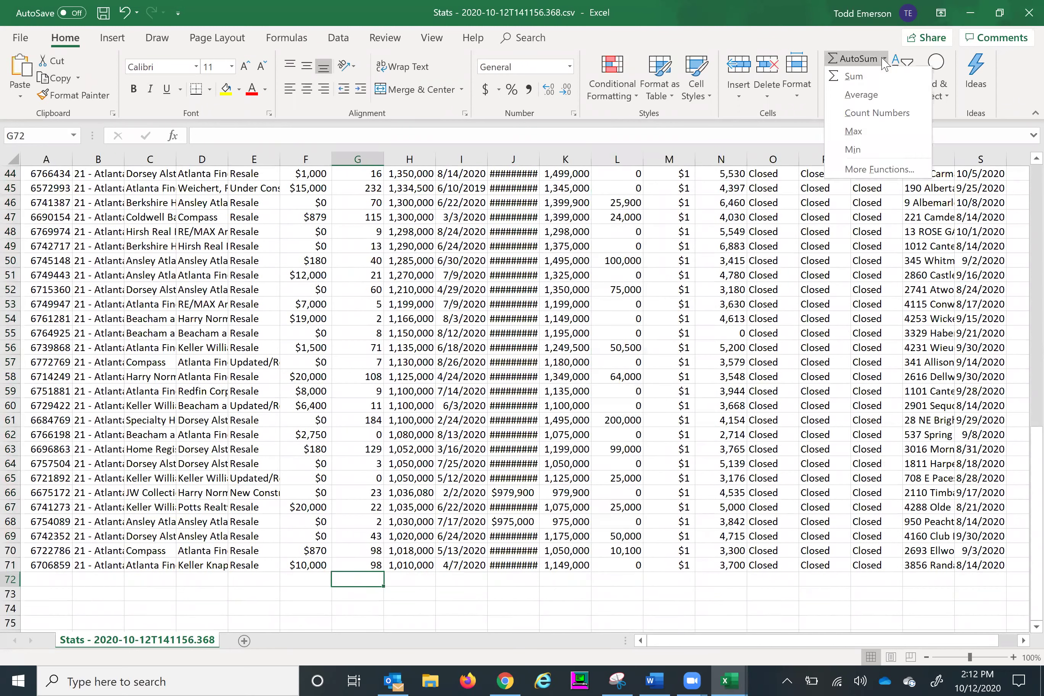
left_click(852, 95)
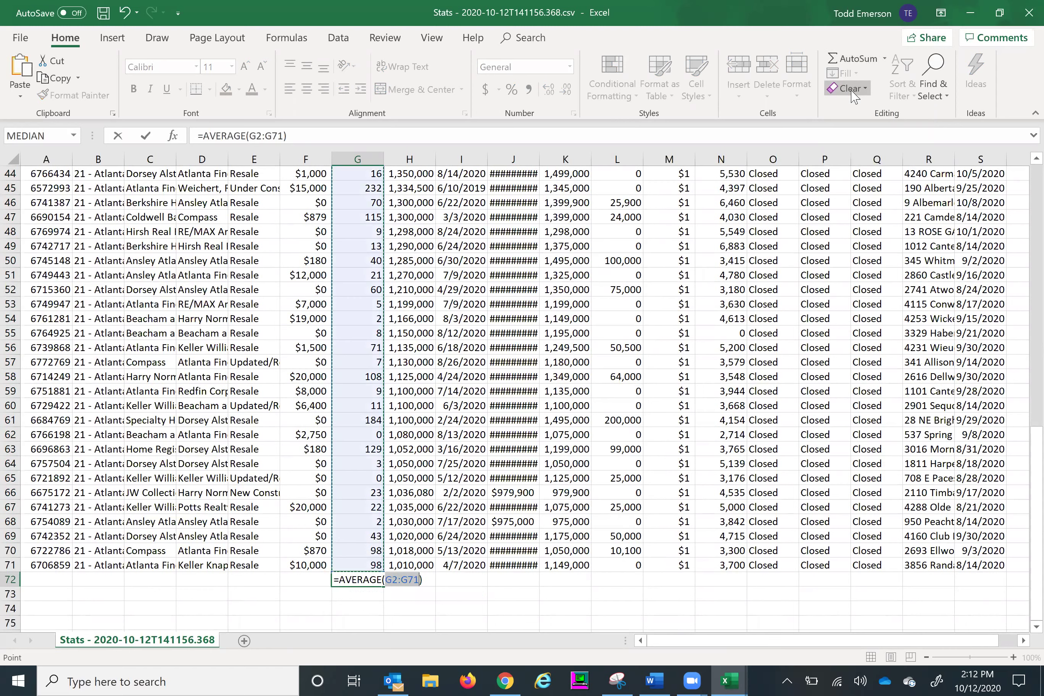
key("Tab")
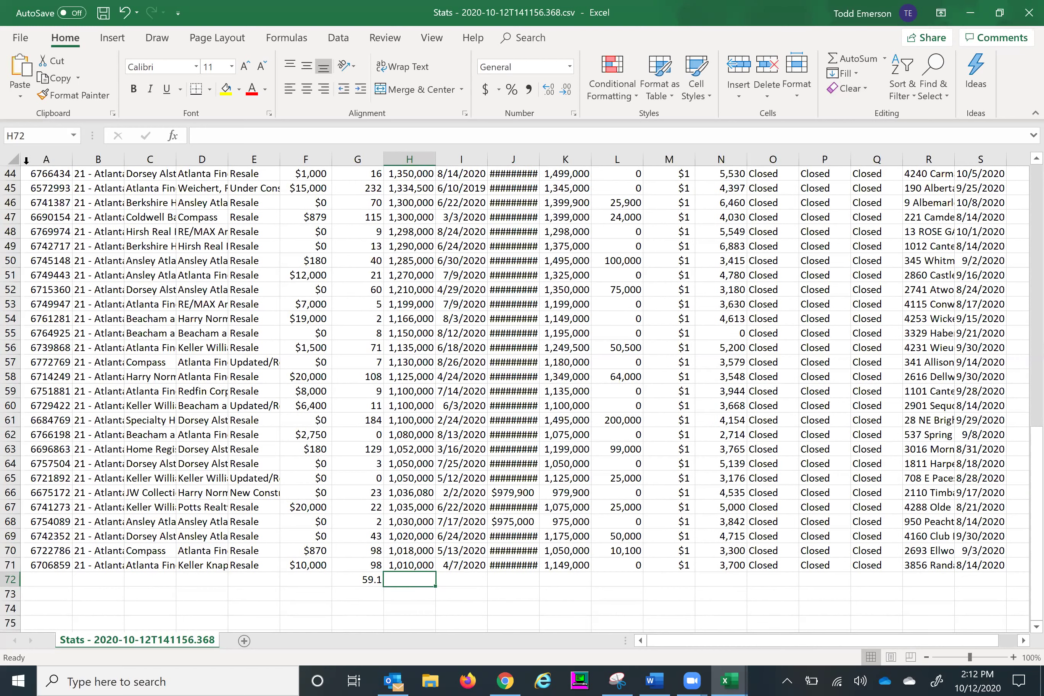
Sort the whole sheet by the cell values of Column L in ascending order.
left_click(12, 162)
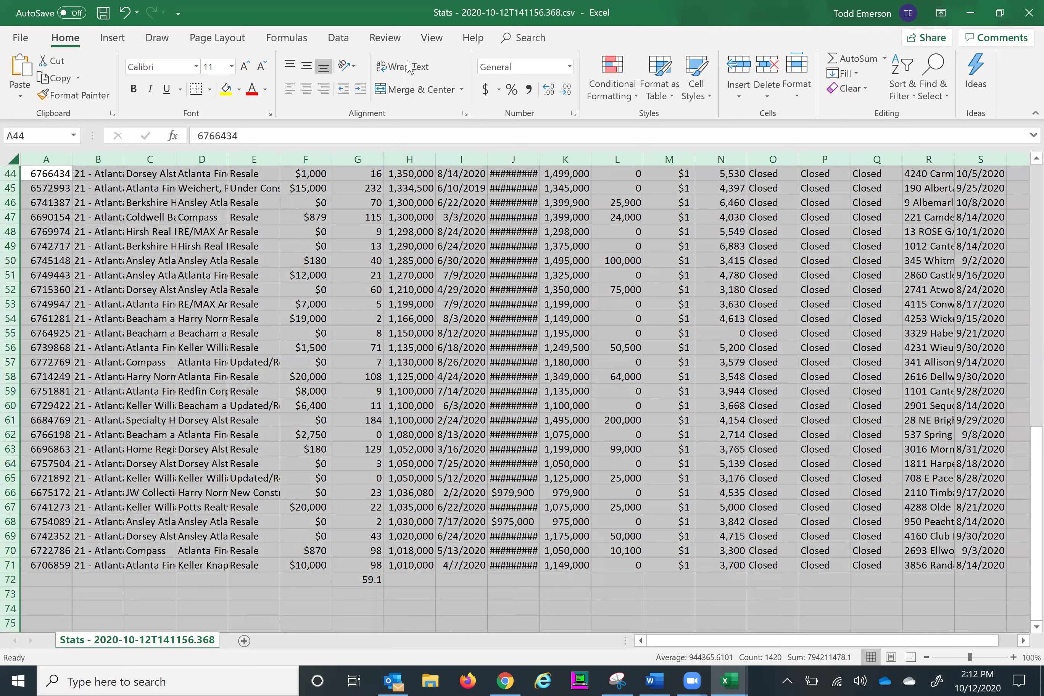
left_click(344, 39)
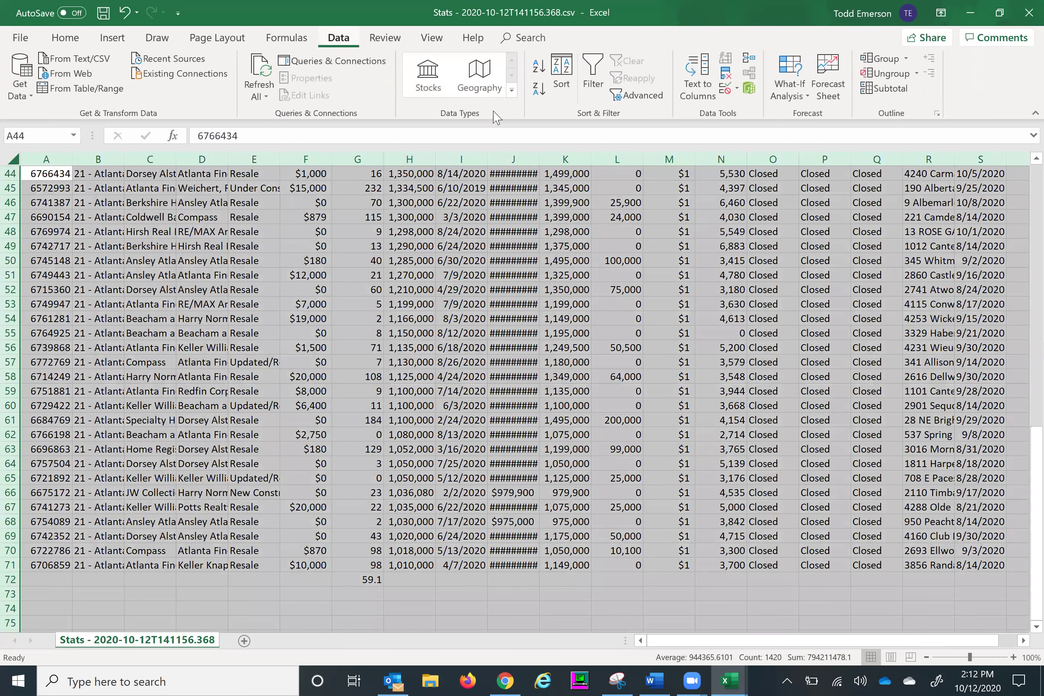
left_click(567, 88)
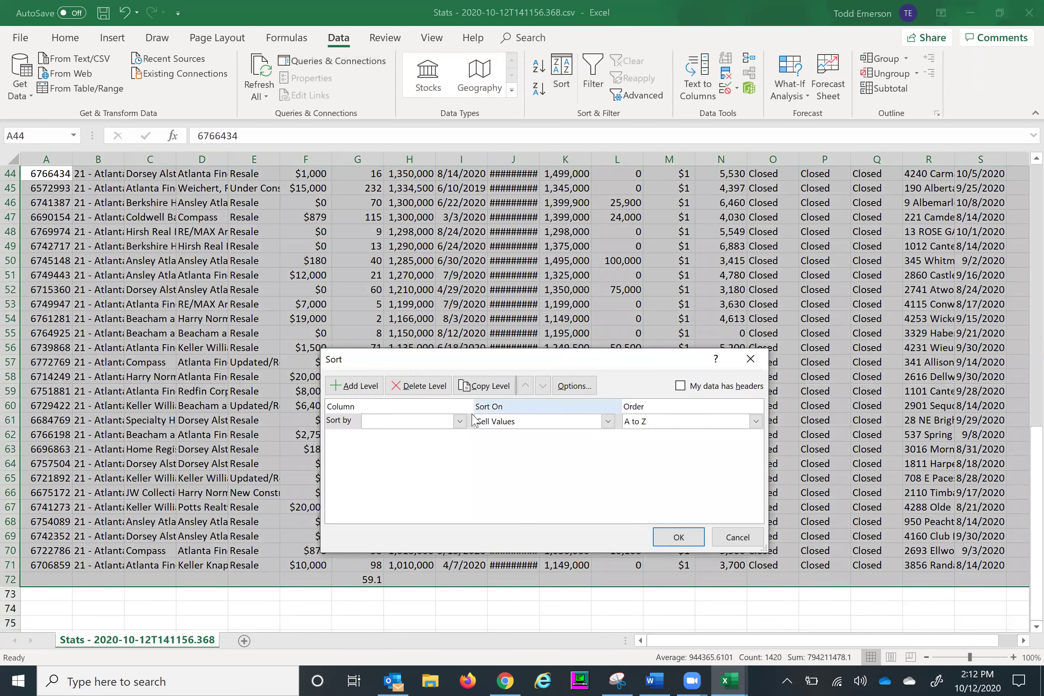
left_click(459, 422)
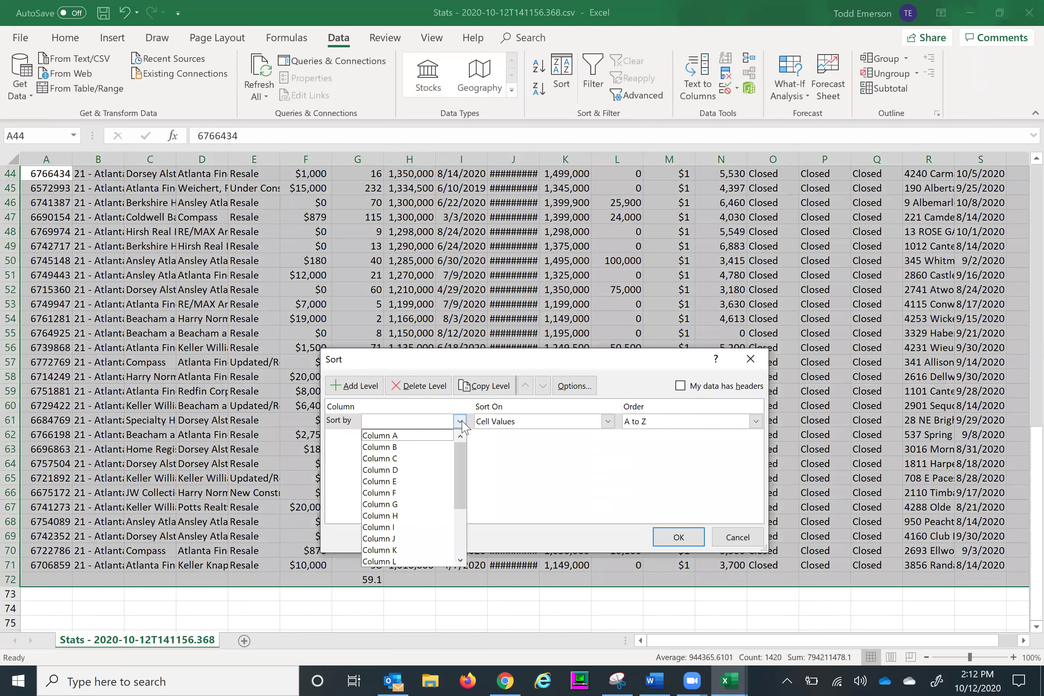
left_click(395, 561)
left_click(681, 536)
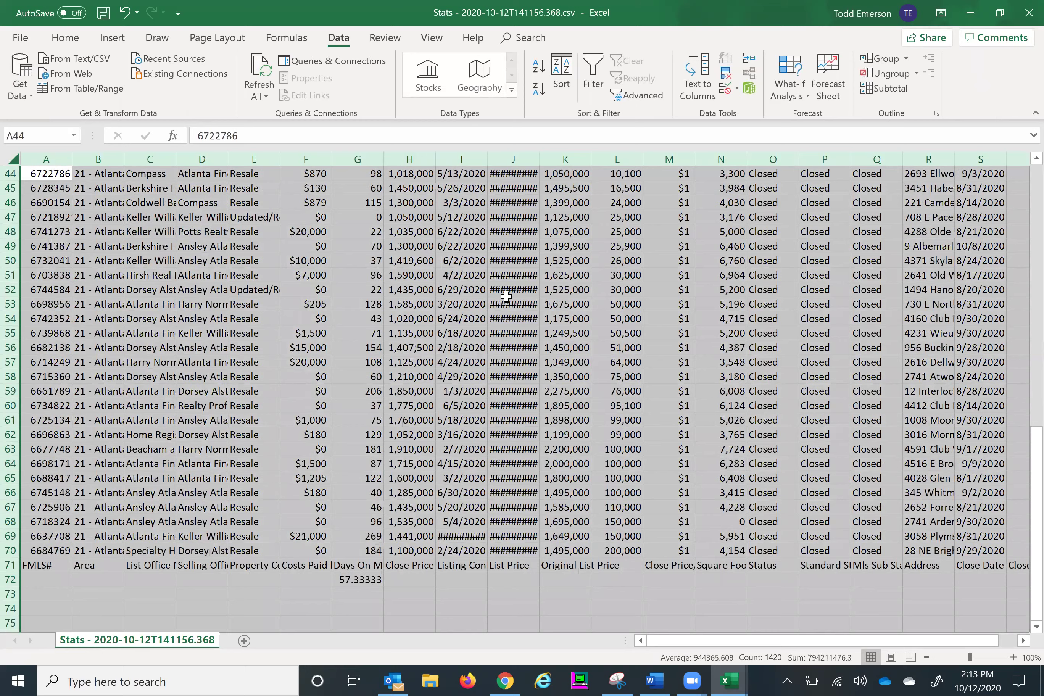
Insert a blank row at row 43 to separate the listings without a price reduction from the reduced ones.
scroll(506, 296, "up", 2)
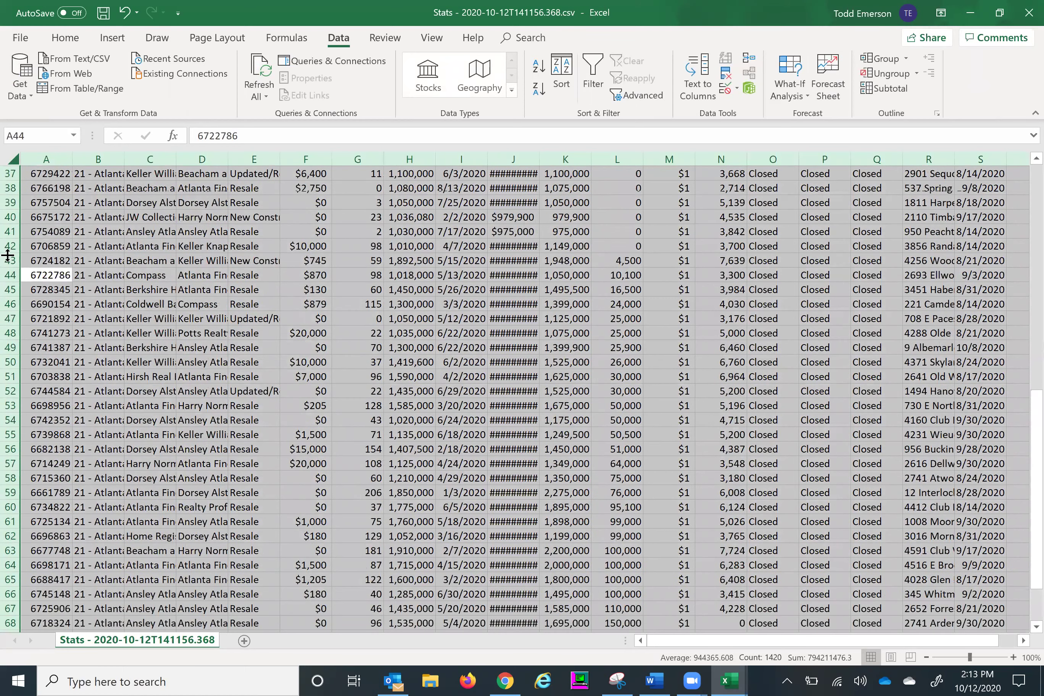
left_click(10, 259)
right_click(10, 261)
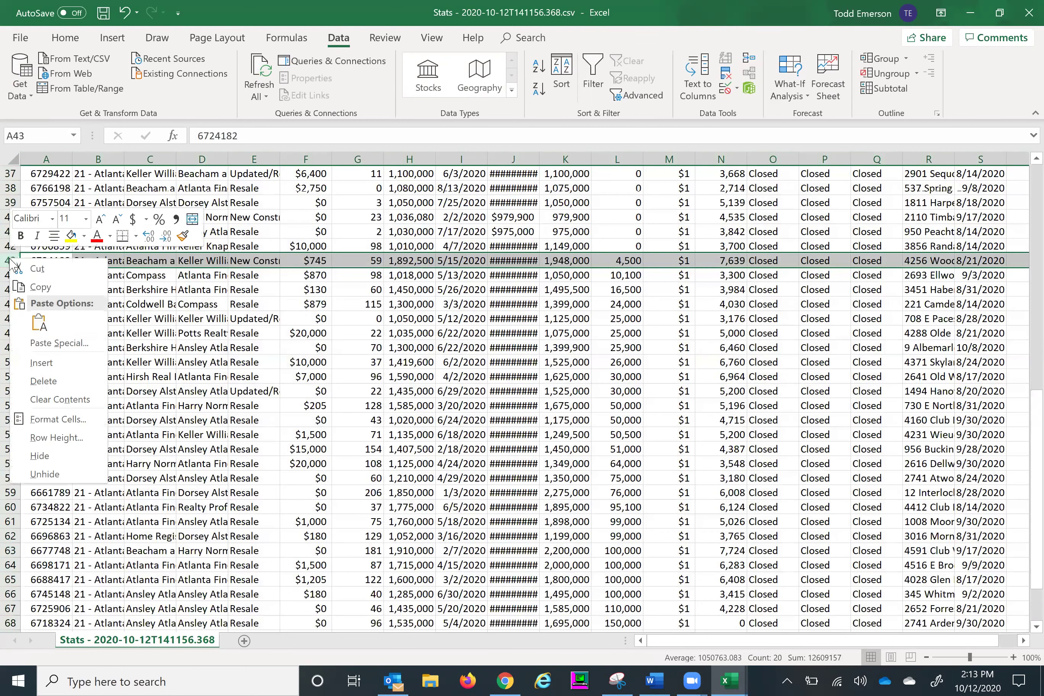
left_click(56, 361)
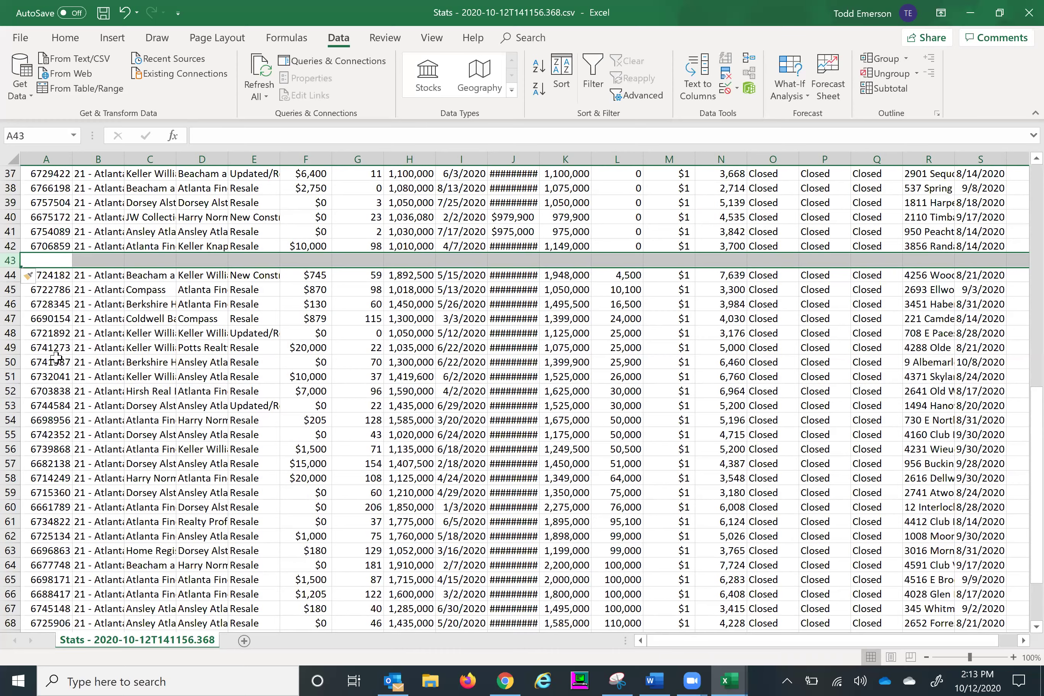
Insert a second blank row at row 43 between the listings without a price reduction and the reduced ones.
scroll(56, 357, "down", 5)
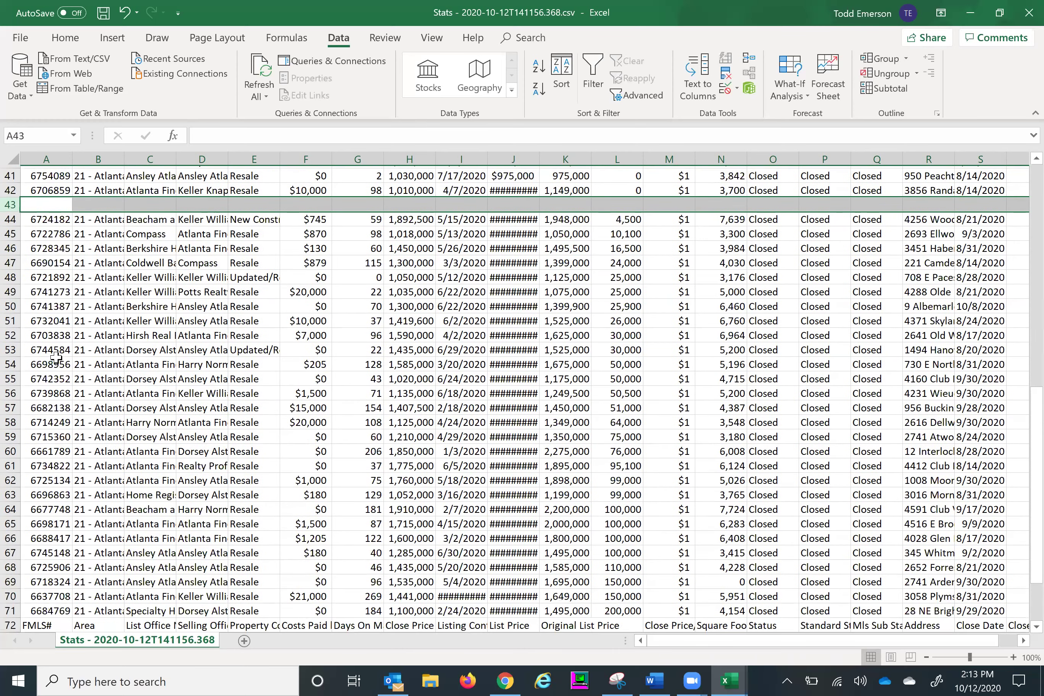
scroll(56, 357, "up", 7)
scroll(56, 357, "up", 2)
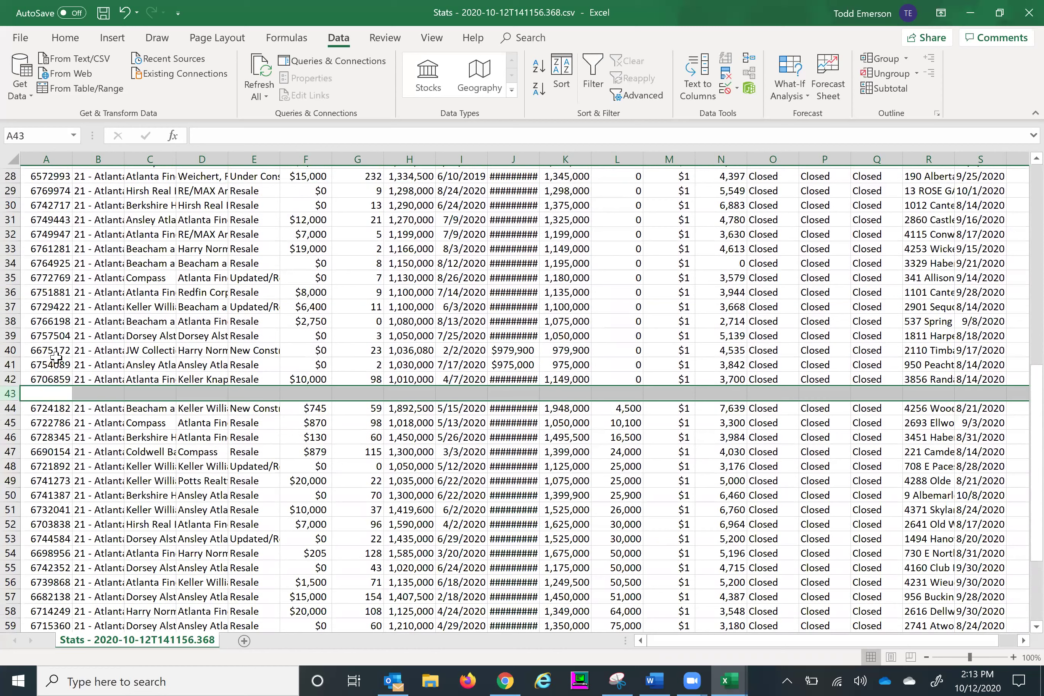
scroll(56, 357, "up", 6)
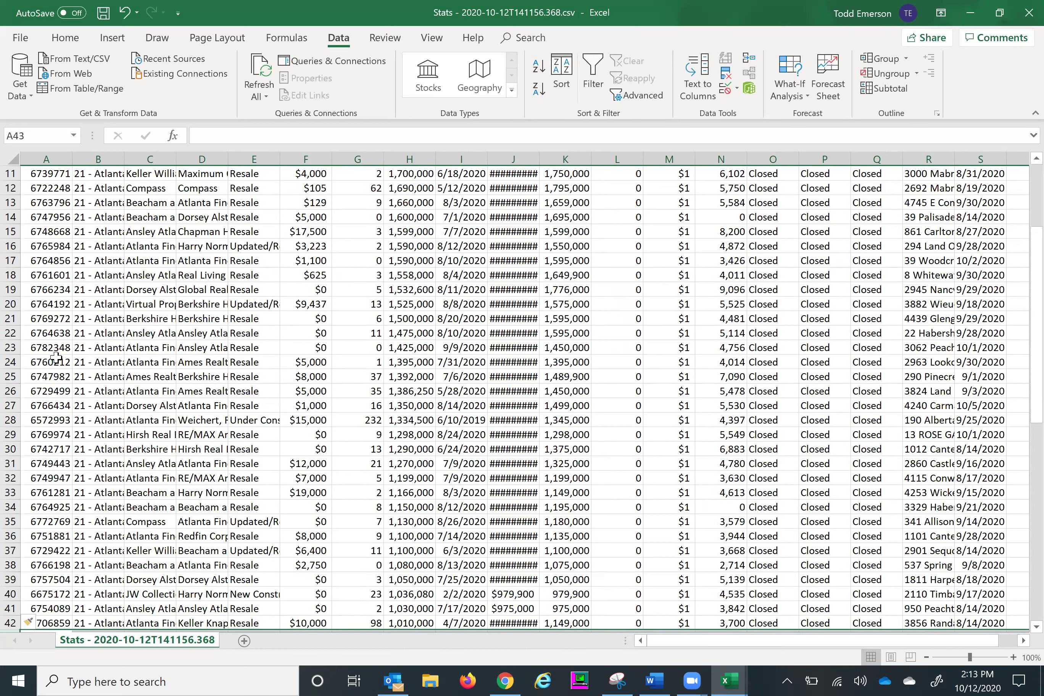
scroll(386, 411, "down", 5)
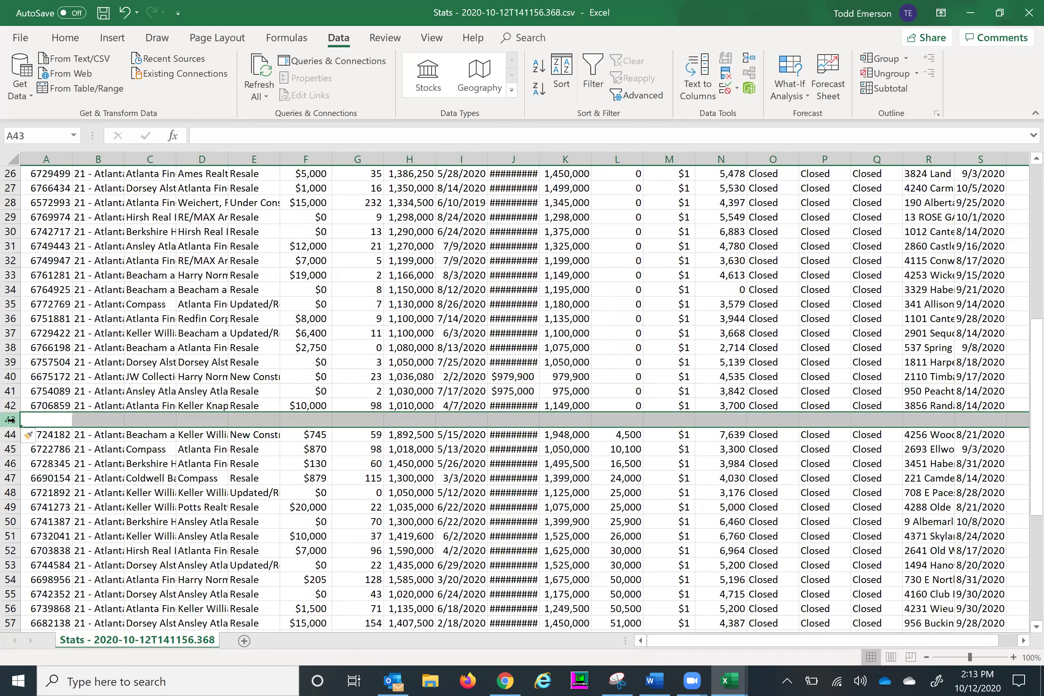
right_click(11, 420)
left_click(55, 526)
Calculate the average days on market of the non-reduced listings in cell G43 with the Average function.
left_click(367, 418)
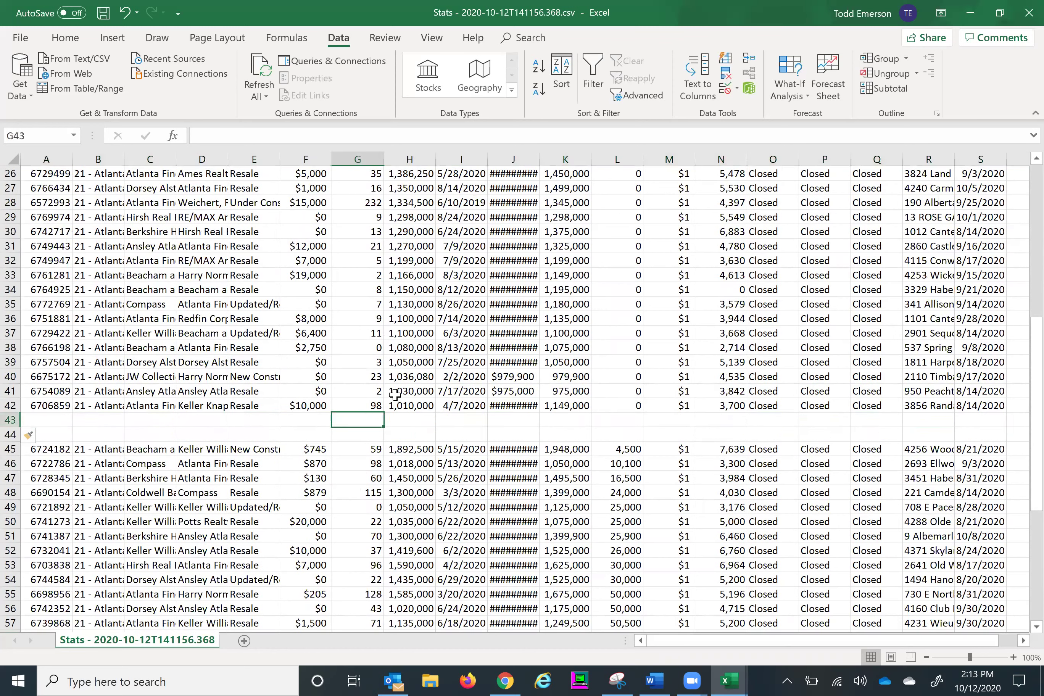
left_click(67, 38)
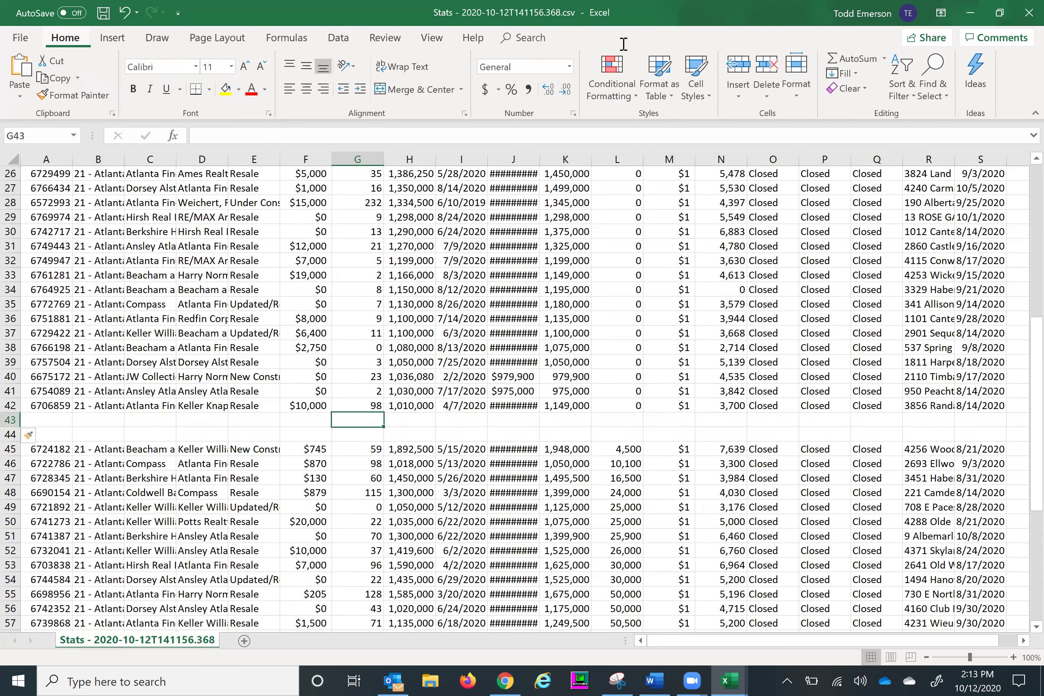
left_click(884, 59)
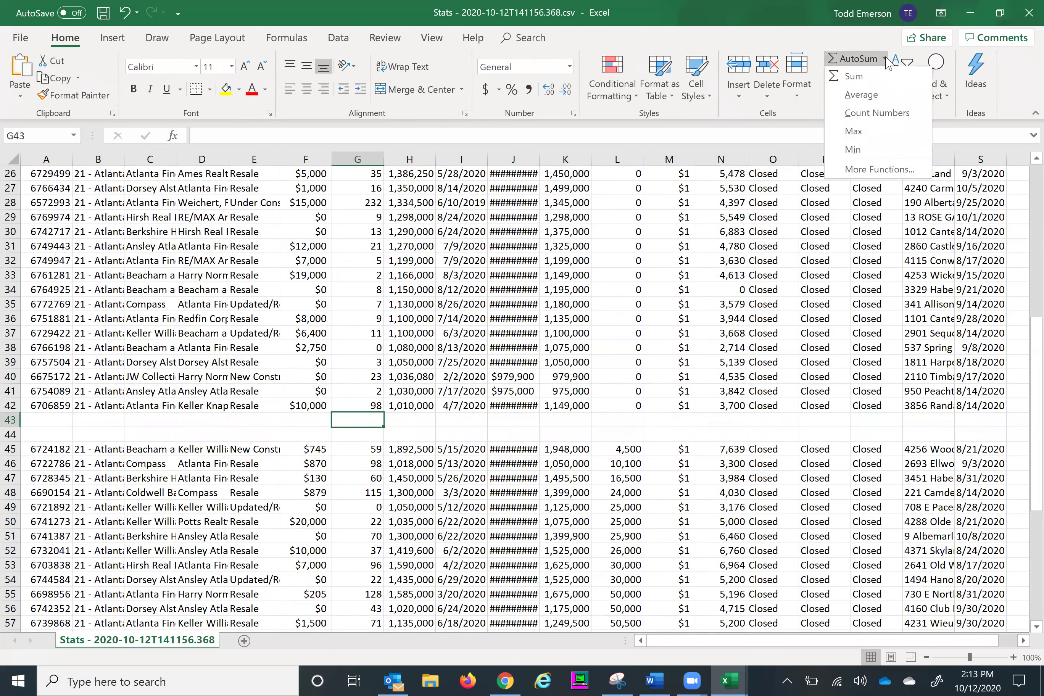
left_click(858, 95)
key("Tab")
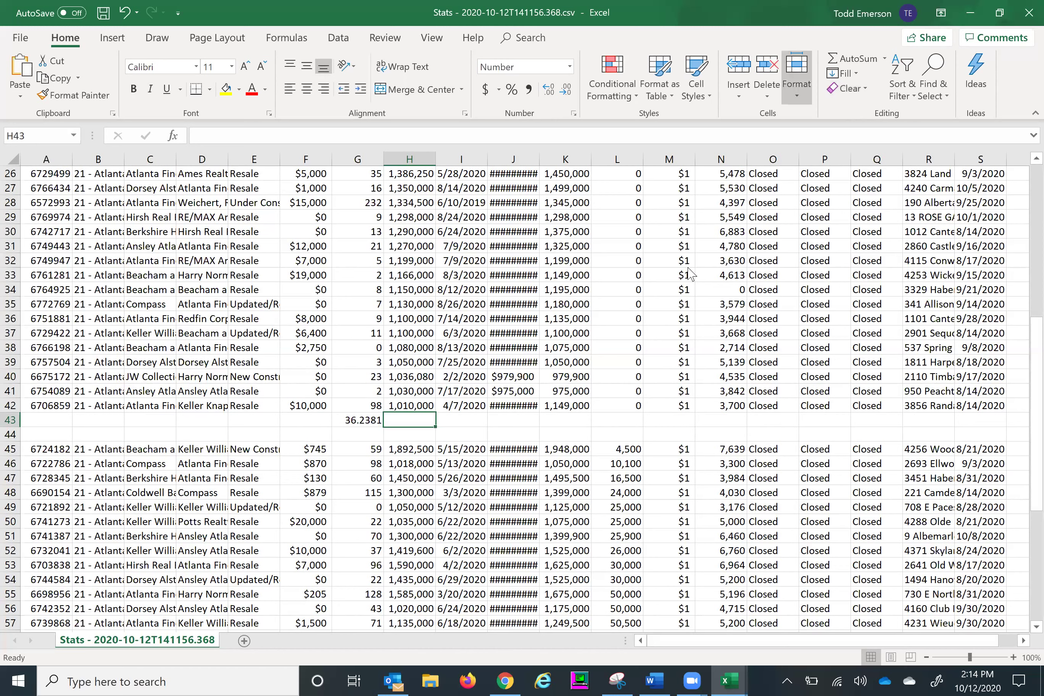
Average the non-reduced listings' close prices in H43 and their original list prices in K43 with =AVERAGE(K1:K42).
left_click(883, 59)
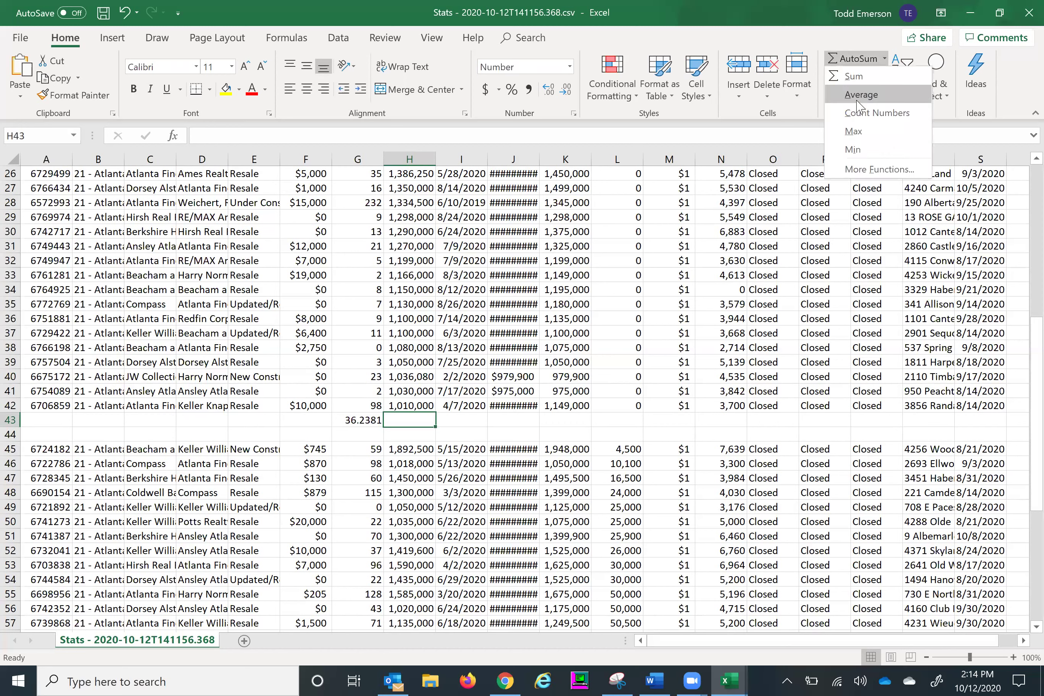
left_click(858, 95)
key("Tab")
key("Tab")
key("Tab")
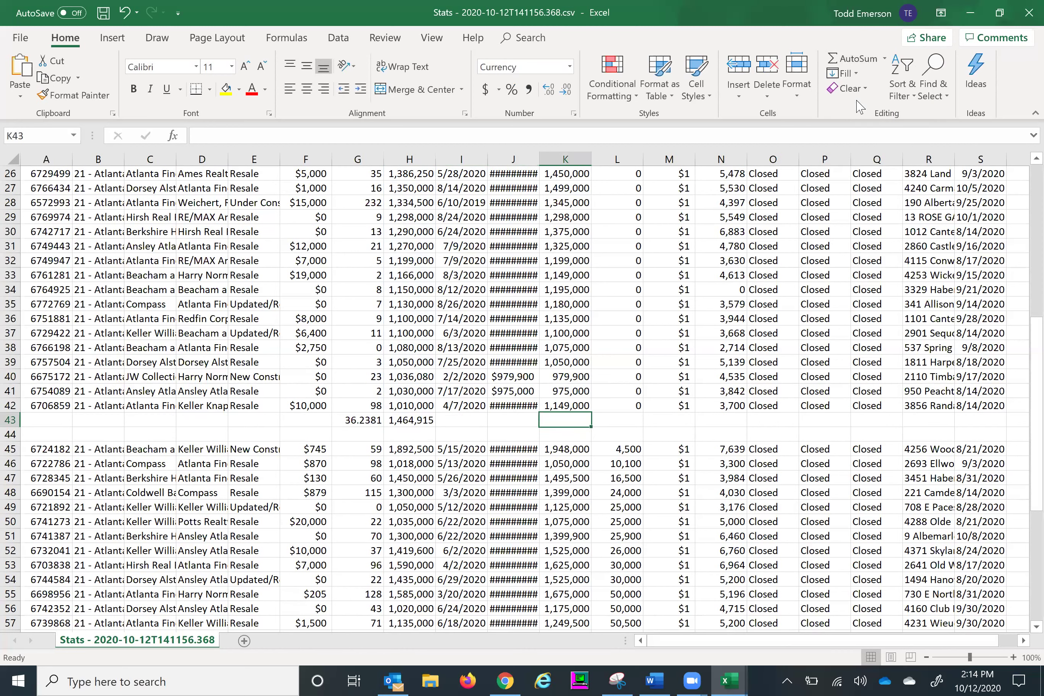
left_click(883, 58)
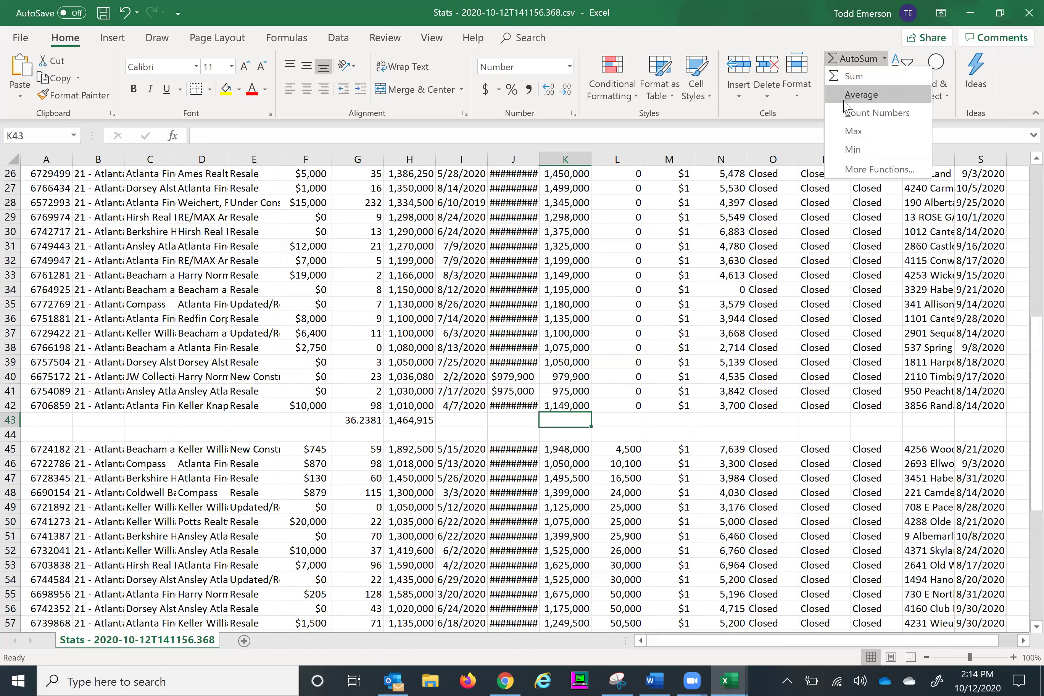
left_click(855, 94)
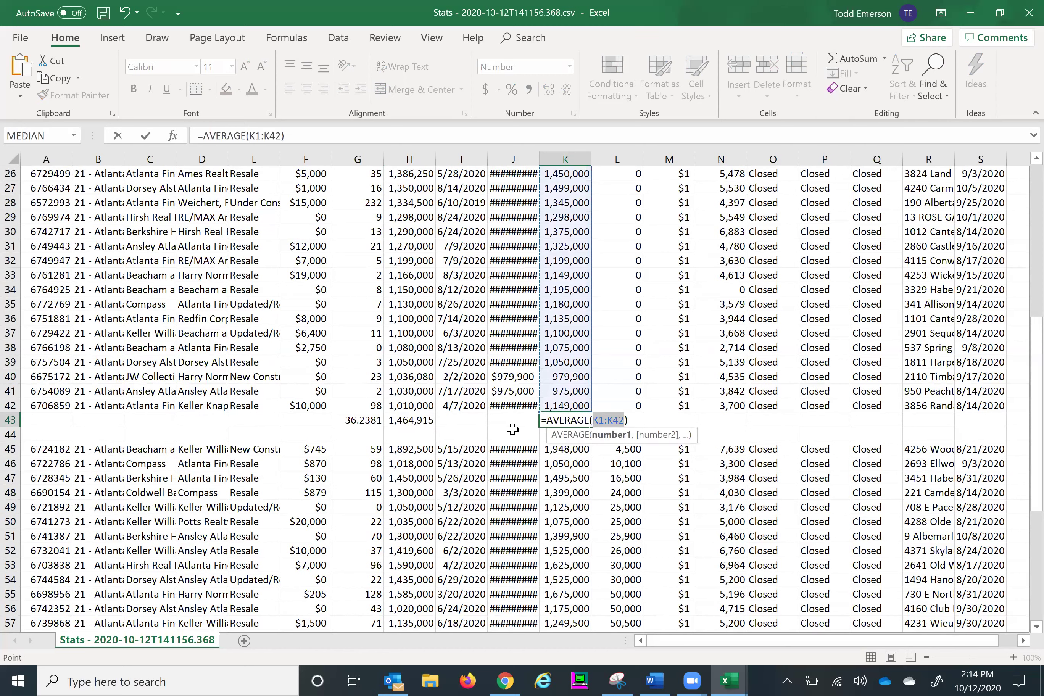
Enter the formula =H43/K43 in cell I44 to get the ratio of average close price to average original list price.
left_click(461, 432)
type("=")
left_click(405, 420)
type("/")
left_click(559, 421)
key("Tab")
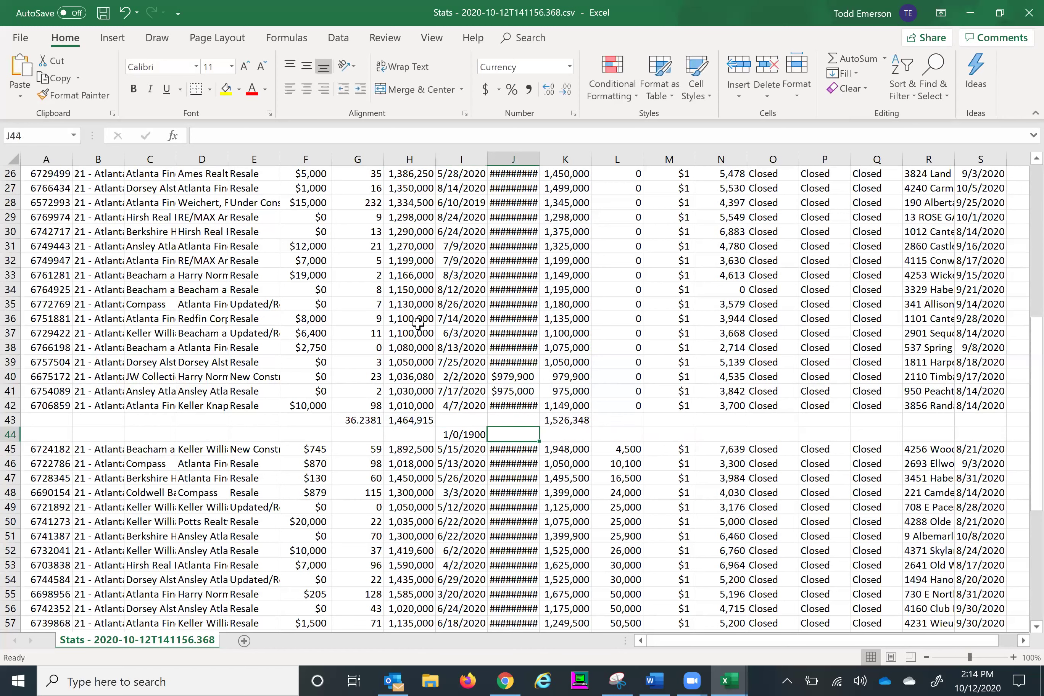
left_click(456, 435)
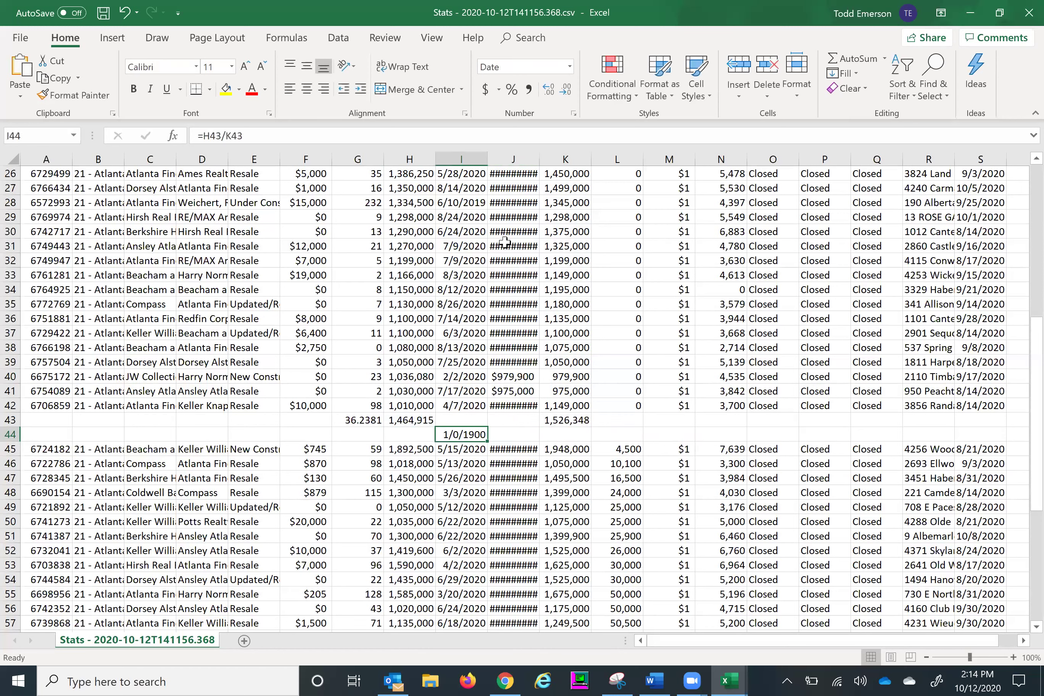
Format the price ratio in I44 as a percentage with one decimal place.
left_click(511, 89)
left_click(554, 91)
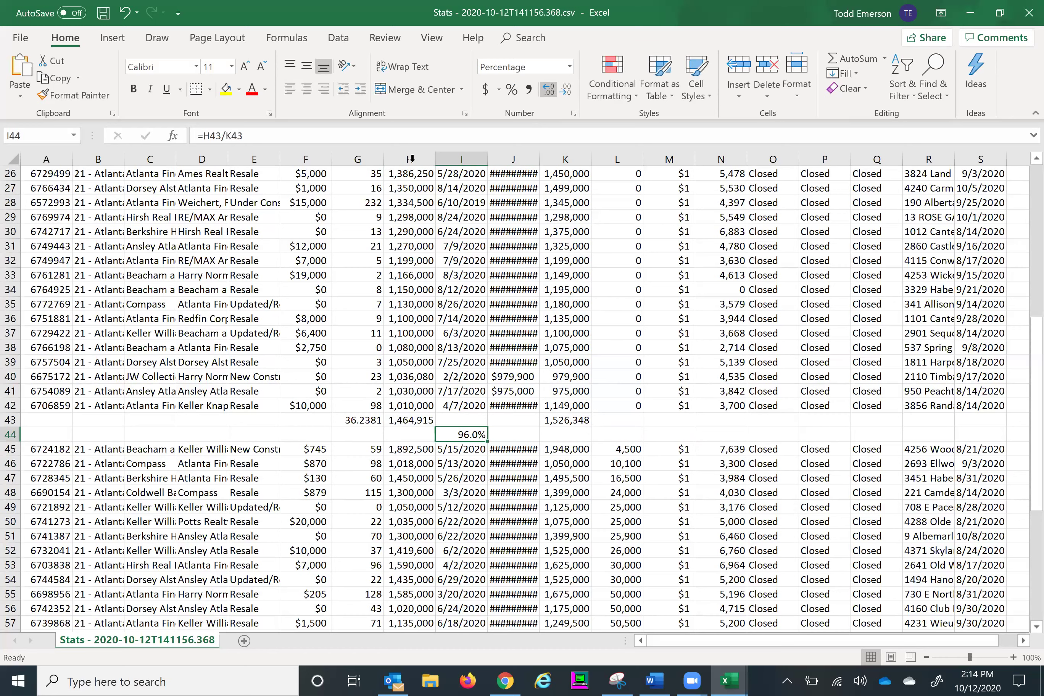
Insert two blank rows above the FMLS# header row at row 73, directly below the last closed listing.
scroll(766, 586, "down", 8)
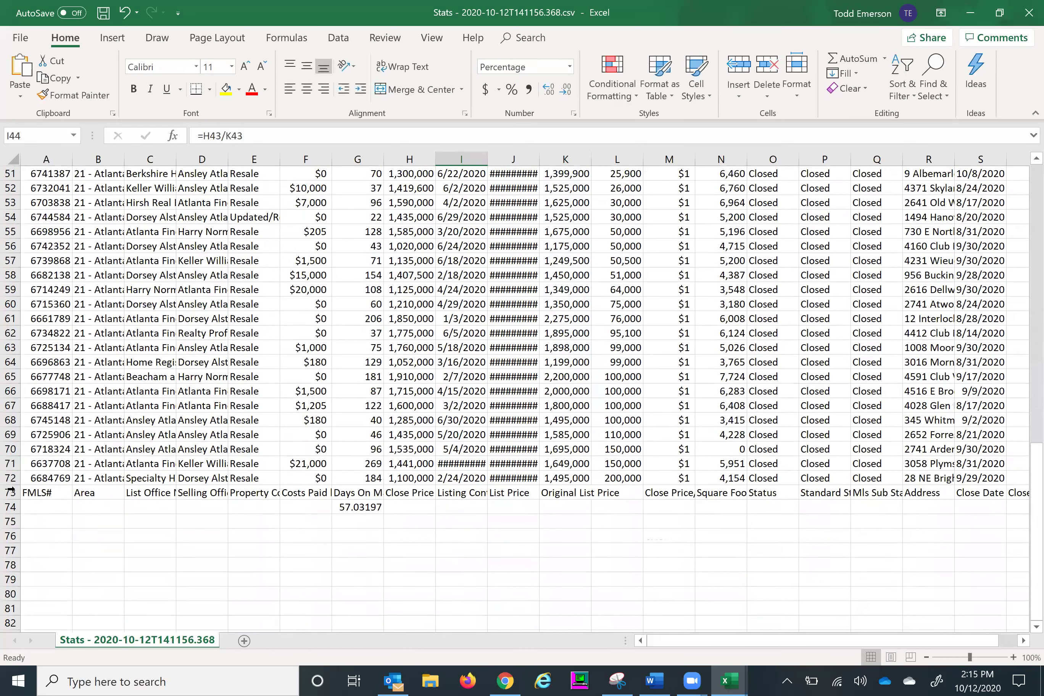
left_click(9, 493)
right_click(10, 492)
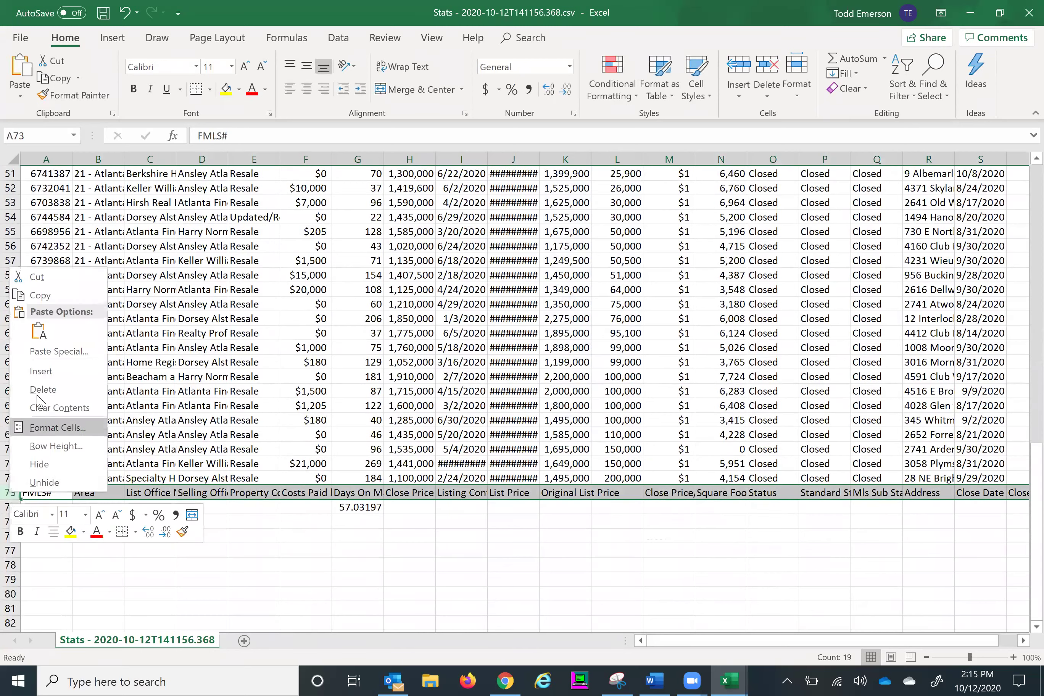
left_click(37, 373)
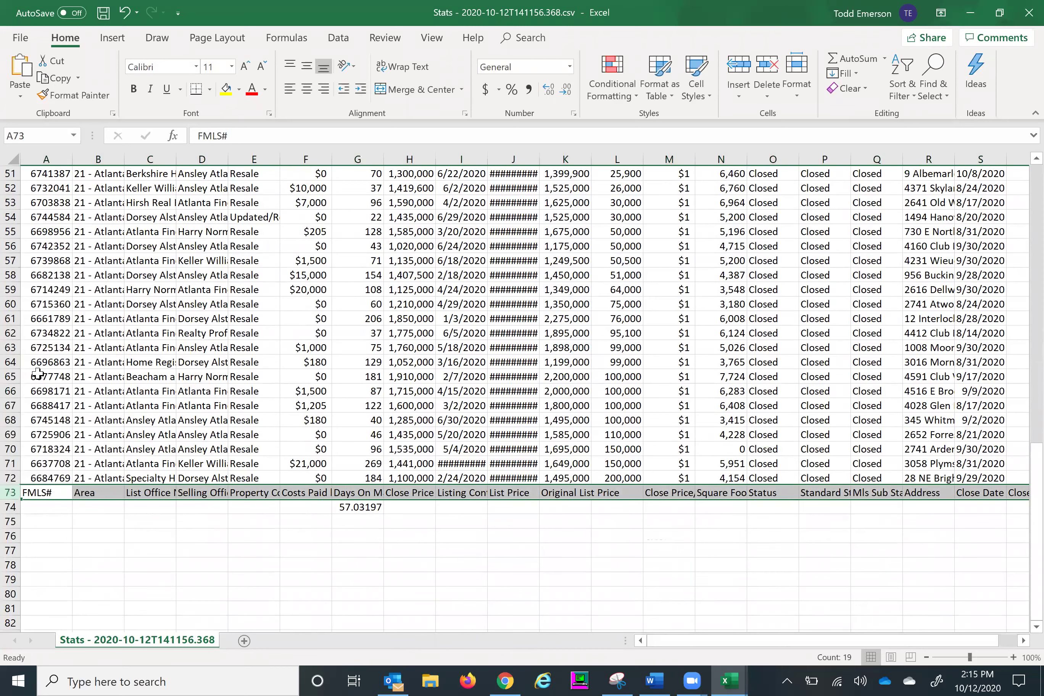
right_click(7, 493)
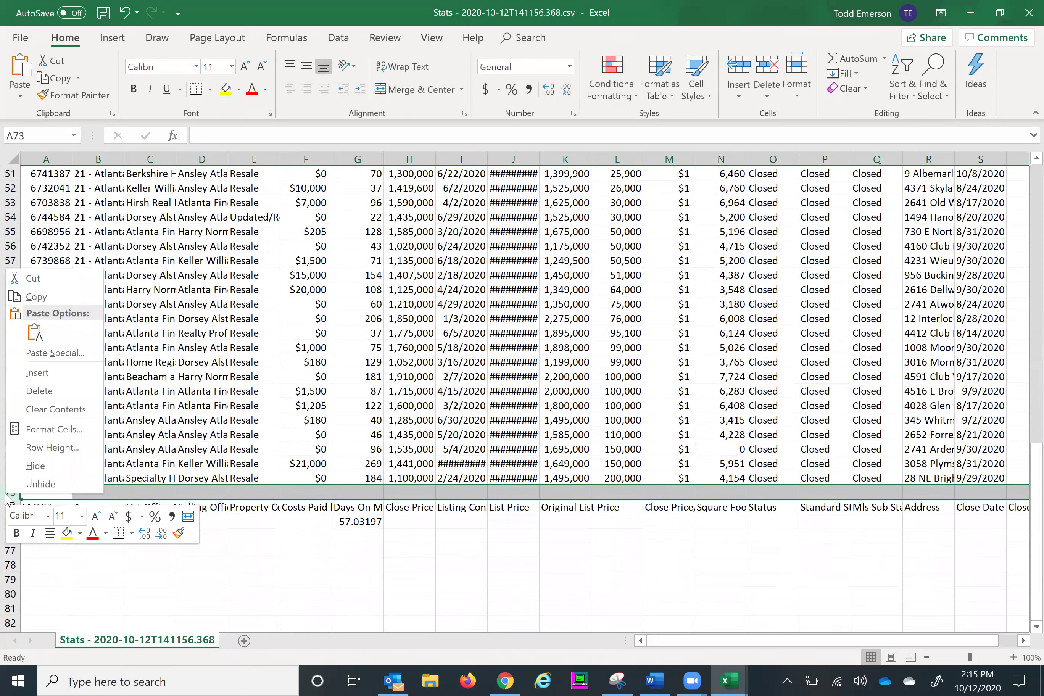
left_click(38, 373)
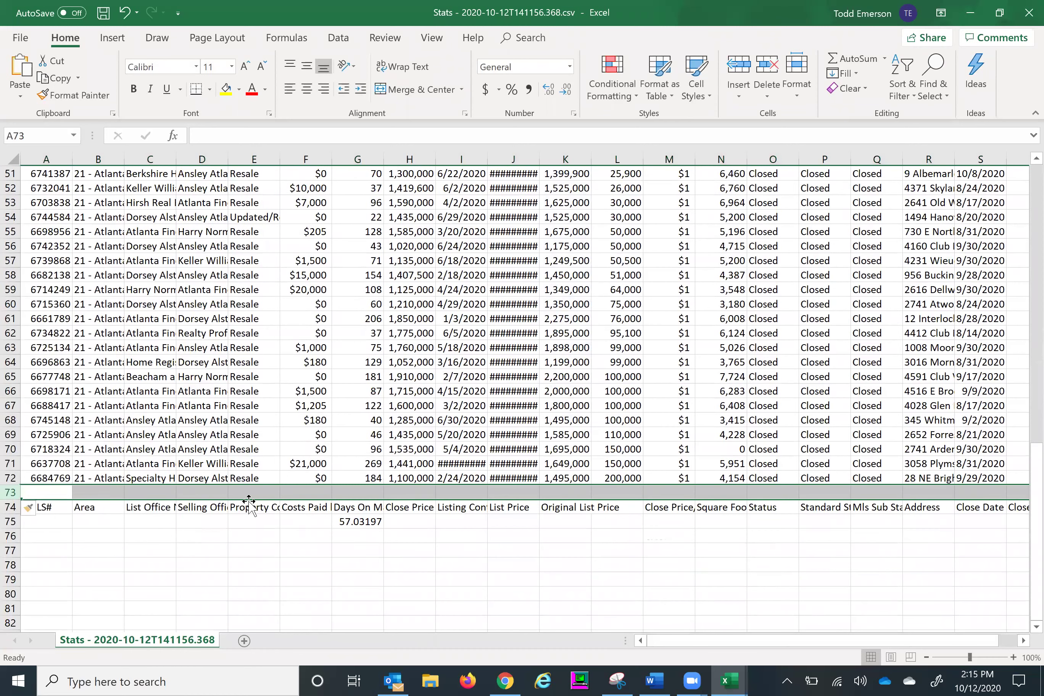
Average the days on market of the second group of listings in G73.
left_click(365, 492)
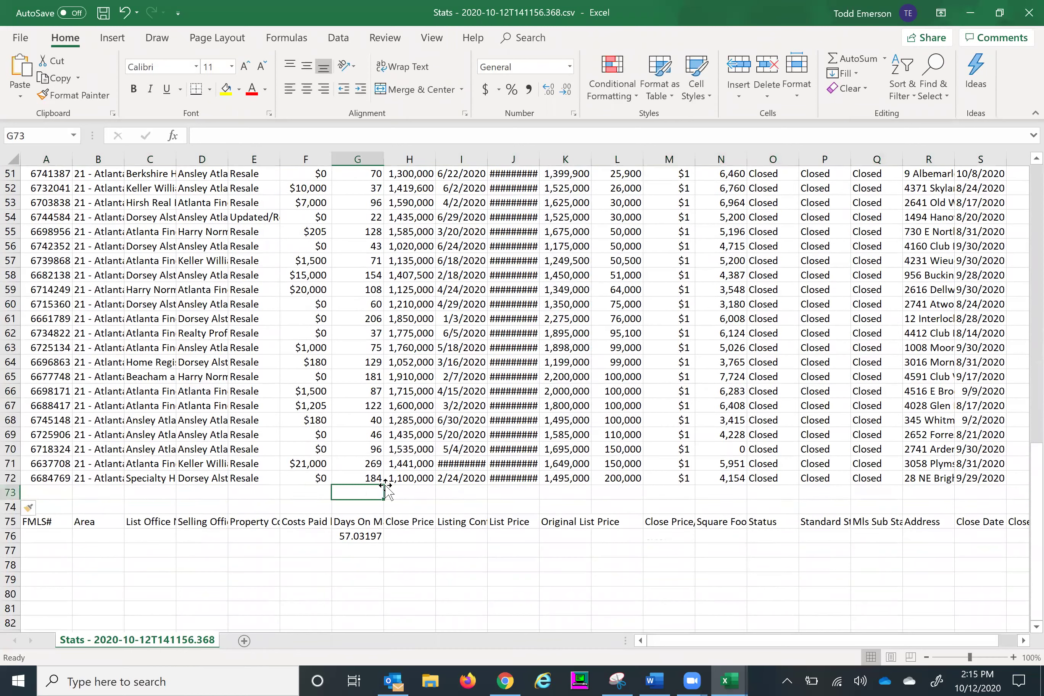
left_click(883, 58)
left_click(849, 104)
key("Return")
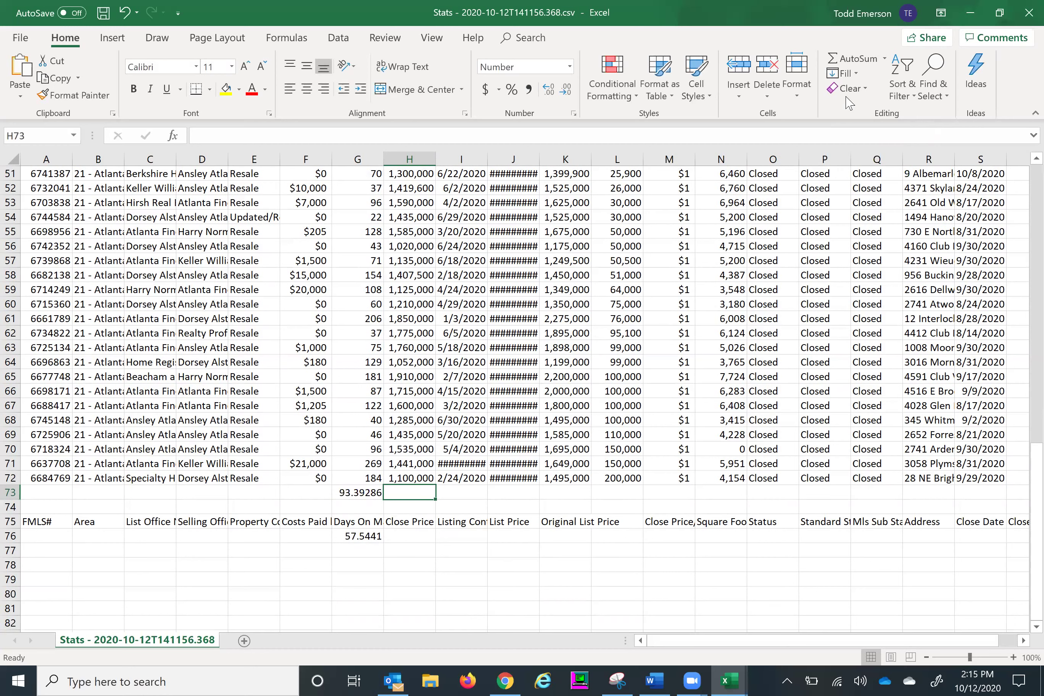
Average the close prices H45:H72 in H73.
left_click(884, 59)
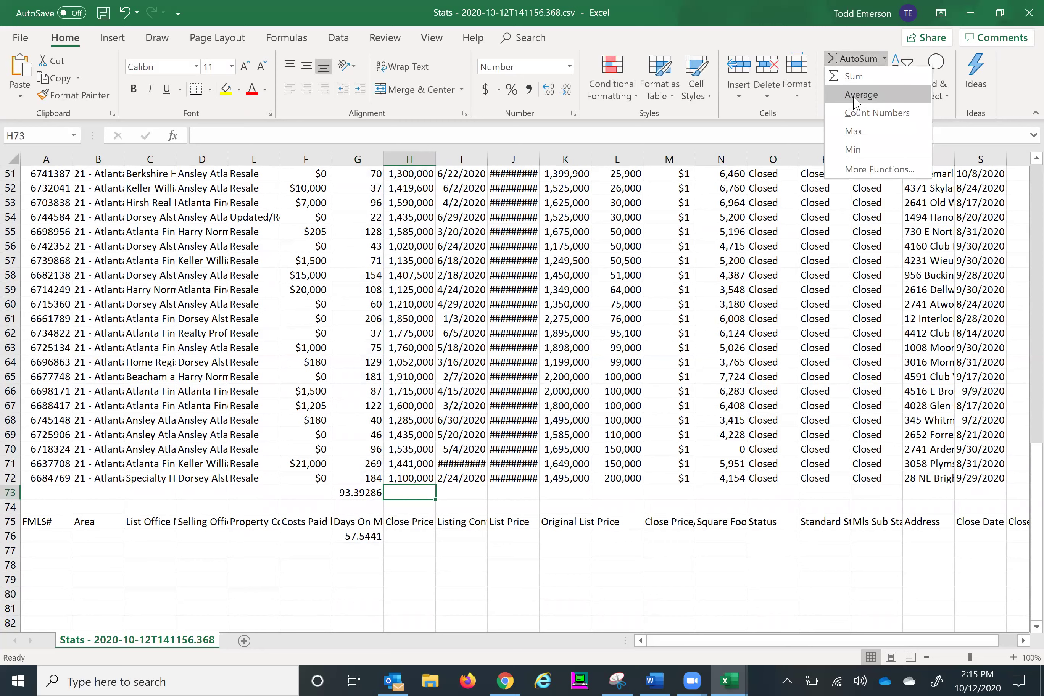
left_click(855, 96)
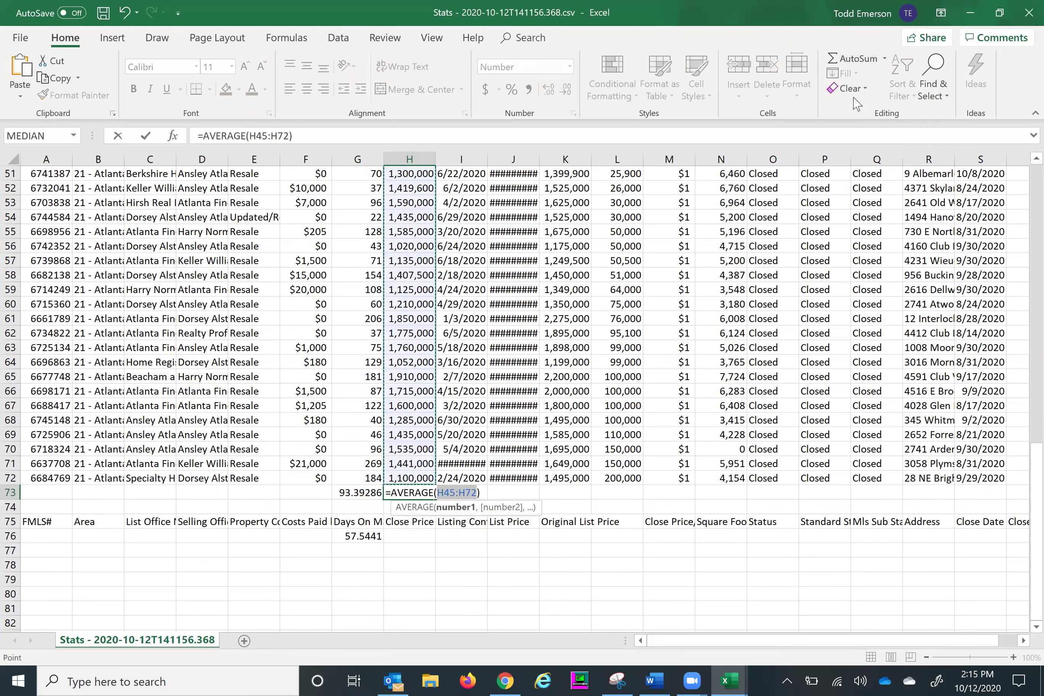
key("Tab")
key("Tab")
key("Tab")
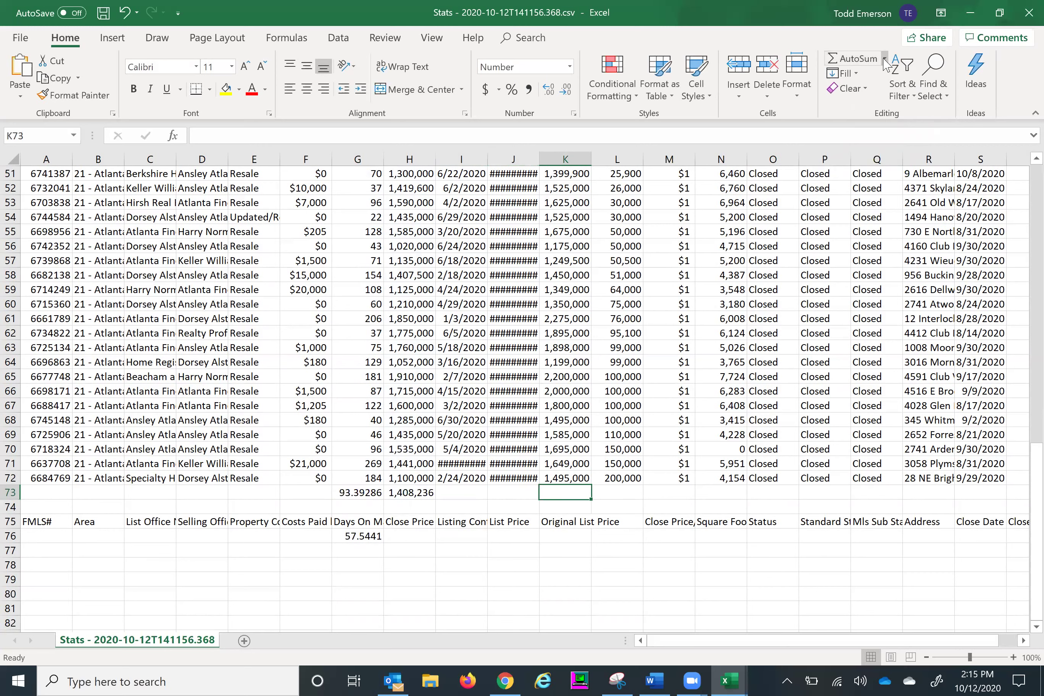
Average the second group's original list prices in K73 and its price reductions in L73.
left_click(883, 63)
left_click(848, 95)
key("Tab")
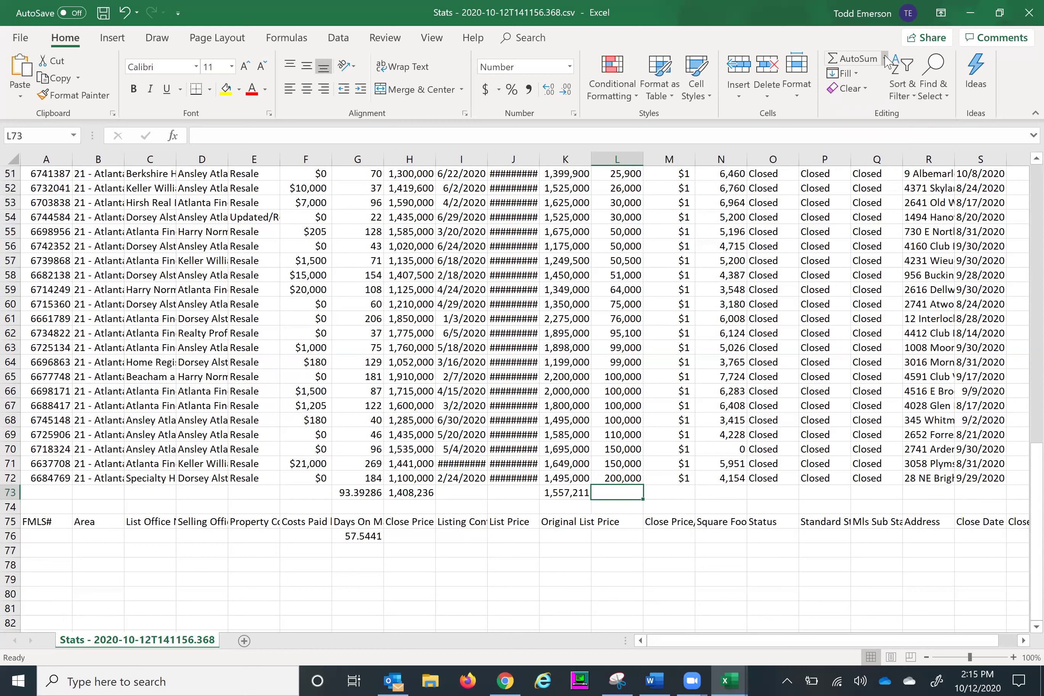
left_click(883, 59)
left_click(852, 95)
key("Tab")
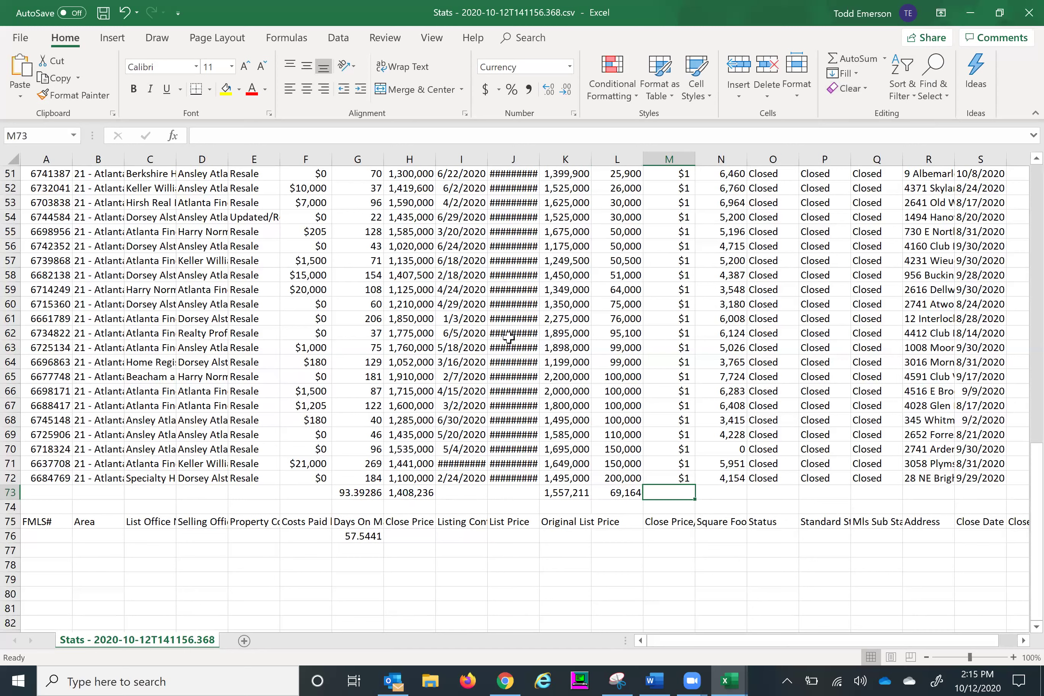
Calculate the close-to-original-price ratio =H73/K73 in I74 and format it as a percentage with one decimal place.
left_click(453, 510)
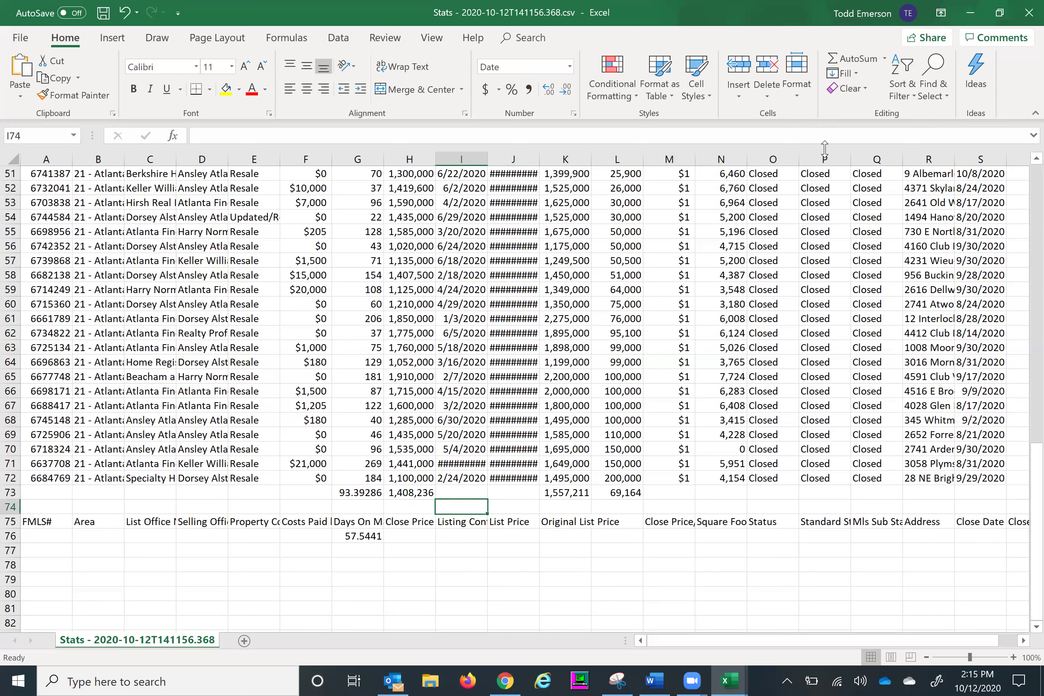
type("=")
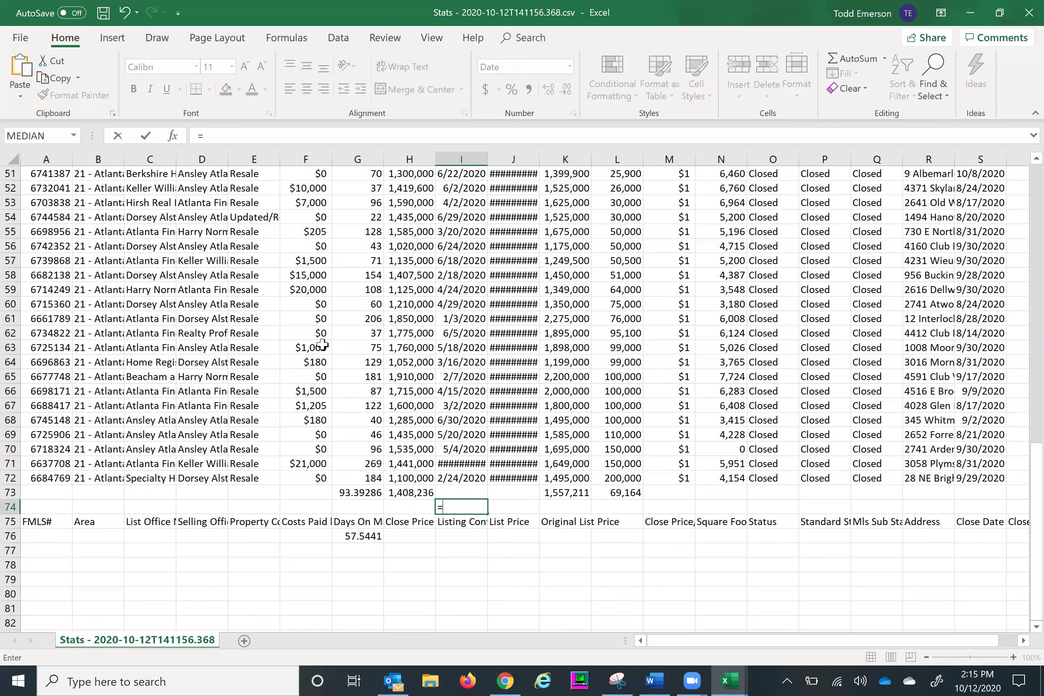
left_click(405, 493)
type("/")
left_click(565, 494)
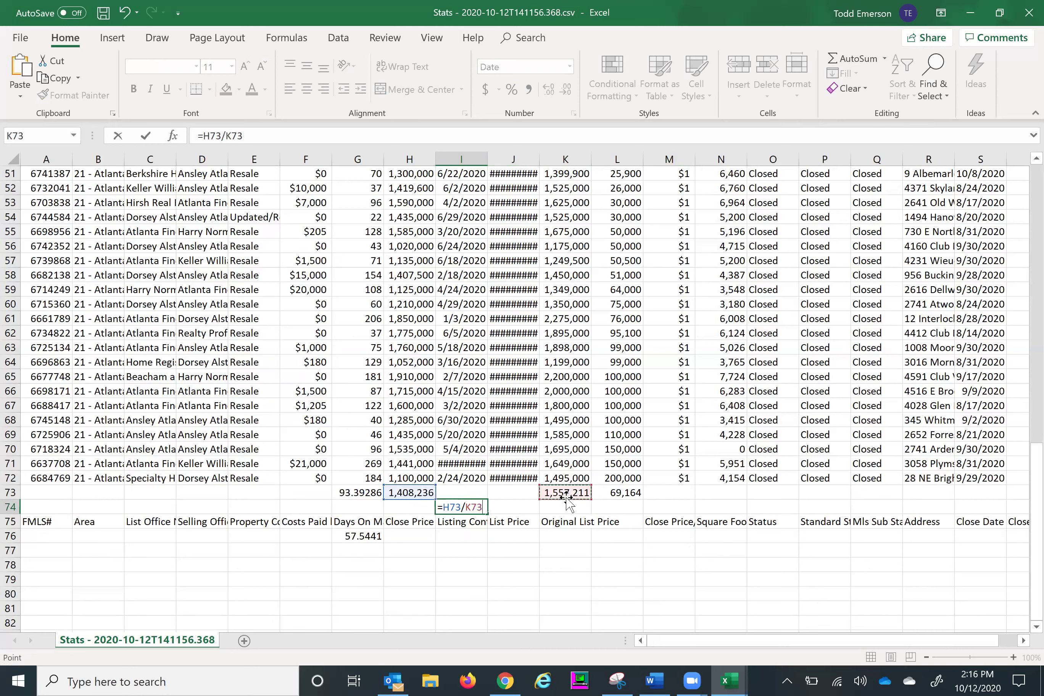
key("Tab")
left_click(459, 508)
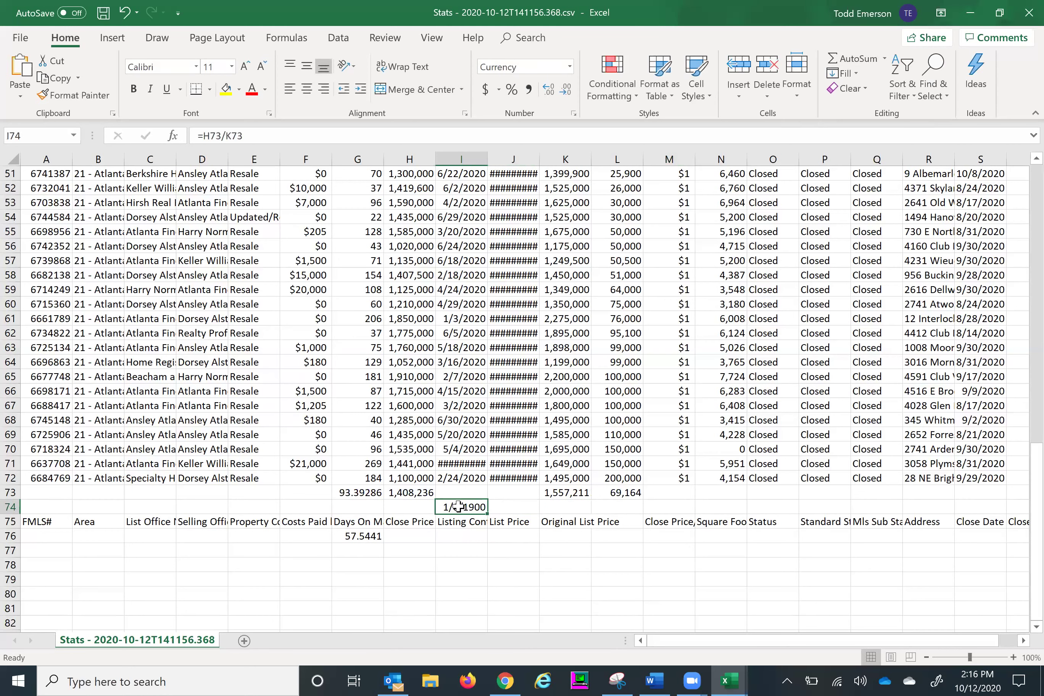
left_click(511, 90)
left_click(548, 89)
Switch to Matrix in Chrome, change the residential search's status criterion from Closed to Active, and show the results.
left_click(507, 678)
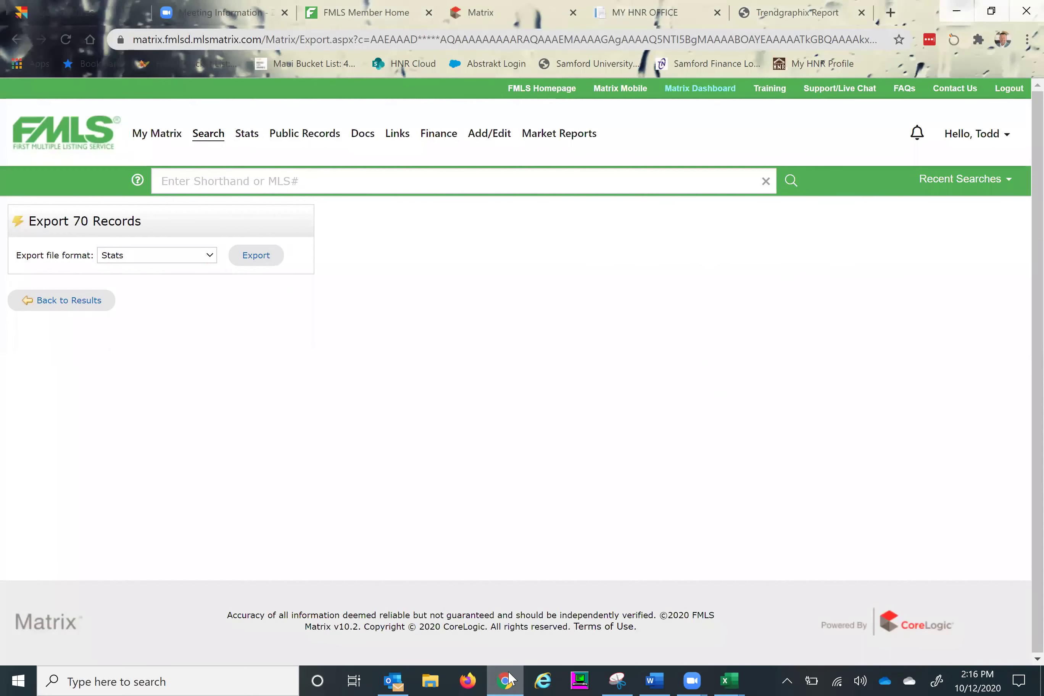
left_click(61, 308)
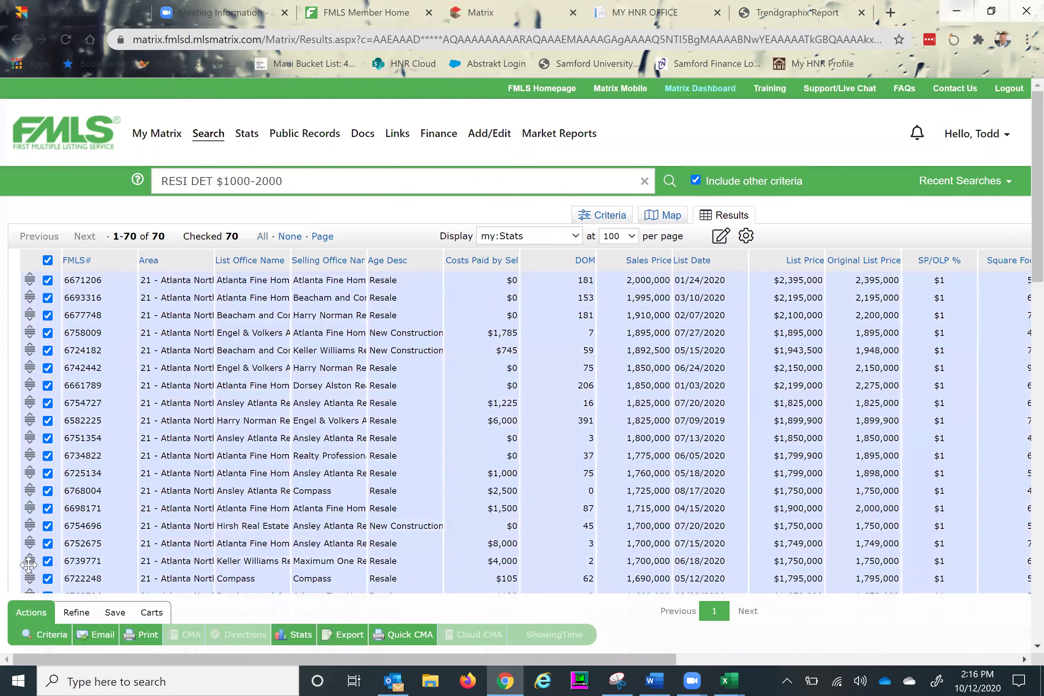
left_click(52, 635)
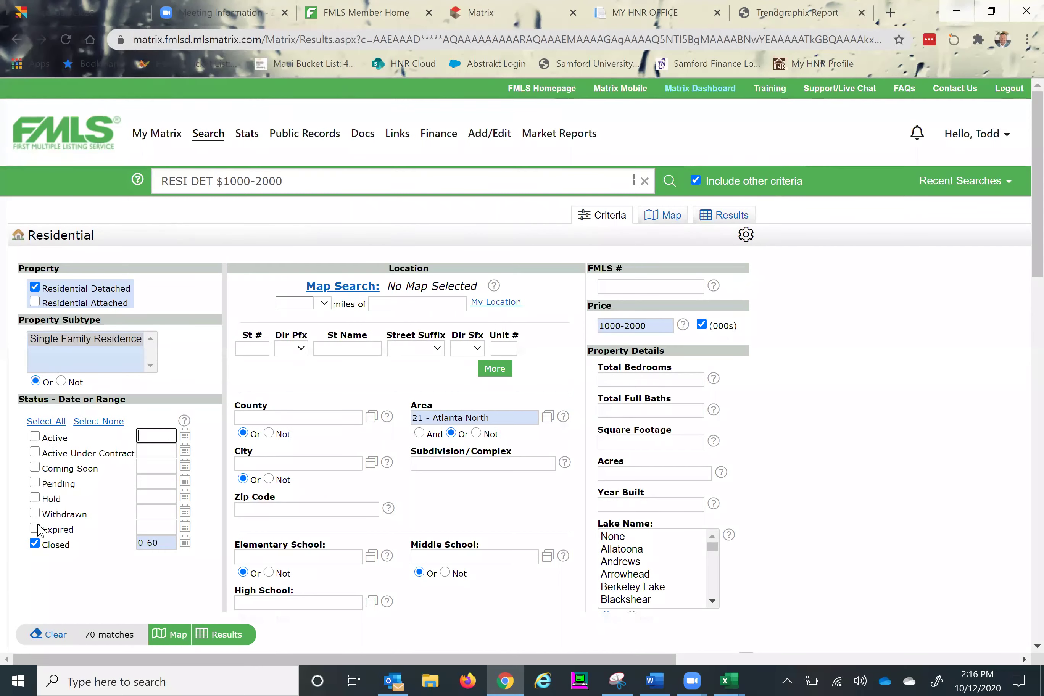
left_click(35, 543)
left_click(35, 436)
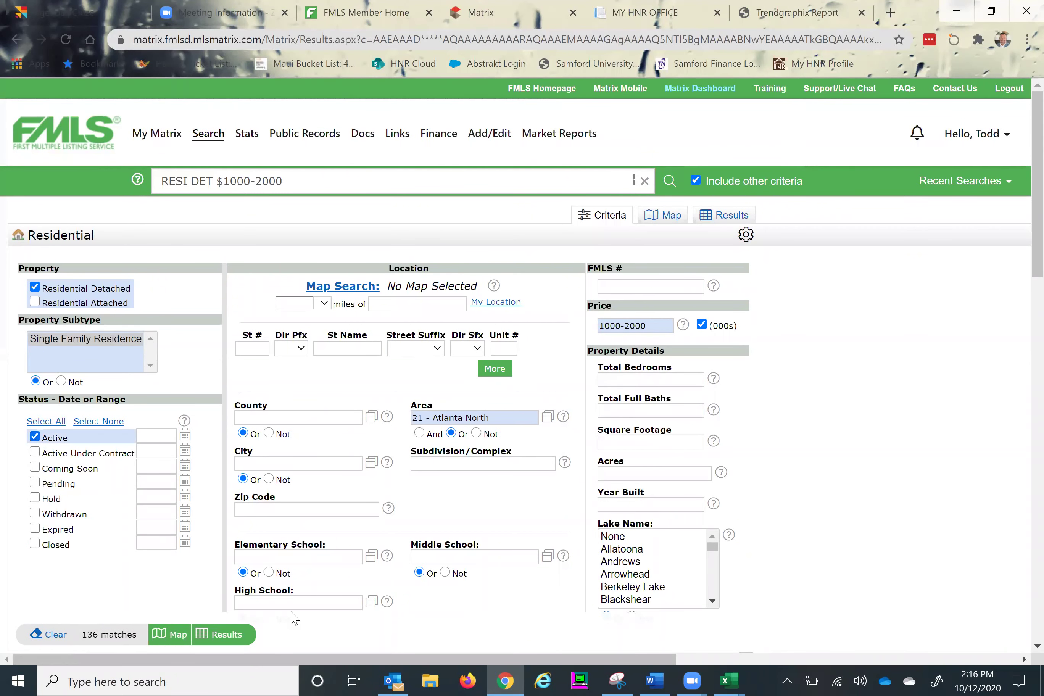
left_click(231, 637)
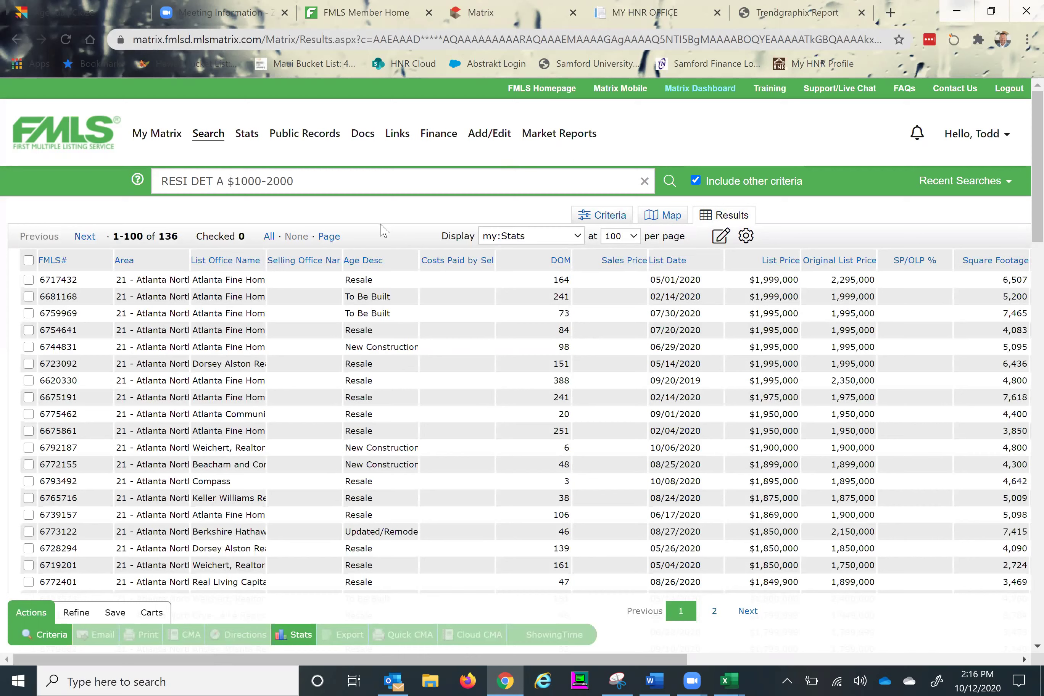
Export all the active listings in the Stats format and open the exported CSV in Excel.
left_click(268, 236)
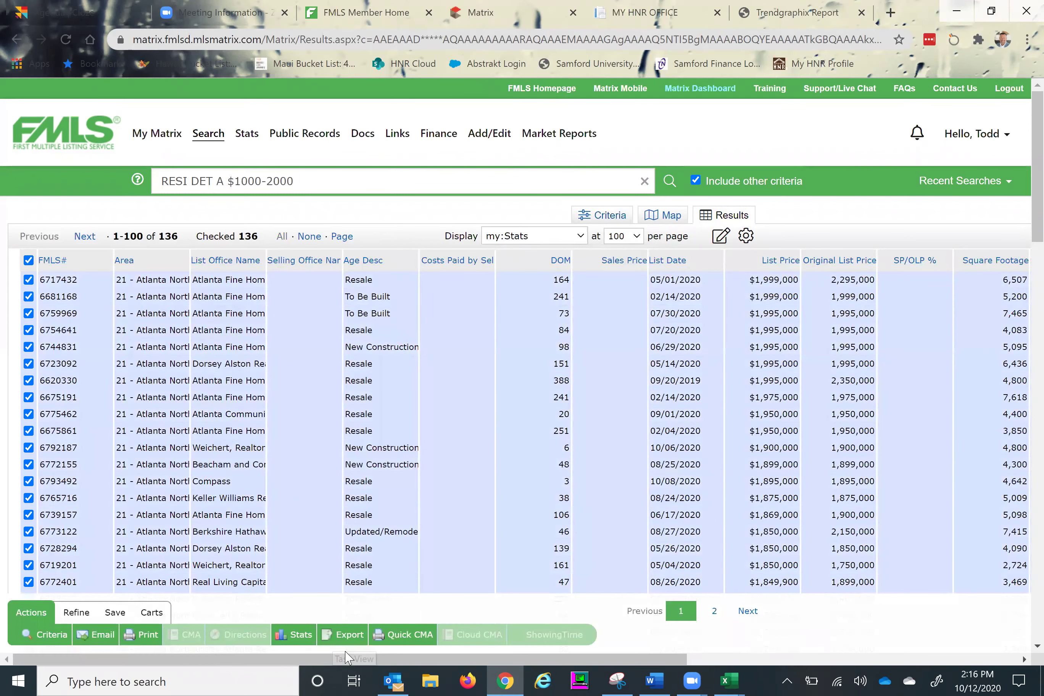
left_click(345, 634)
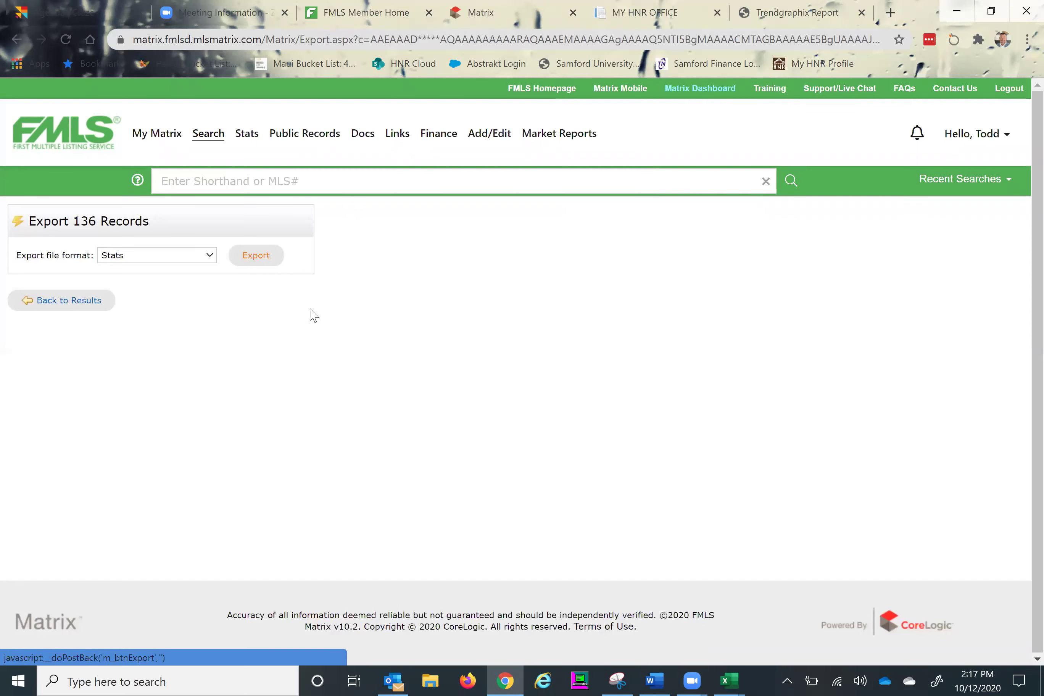
key("alt+Tab")
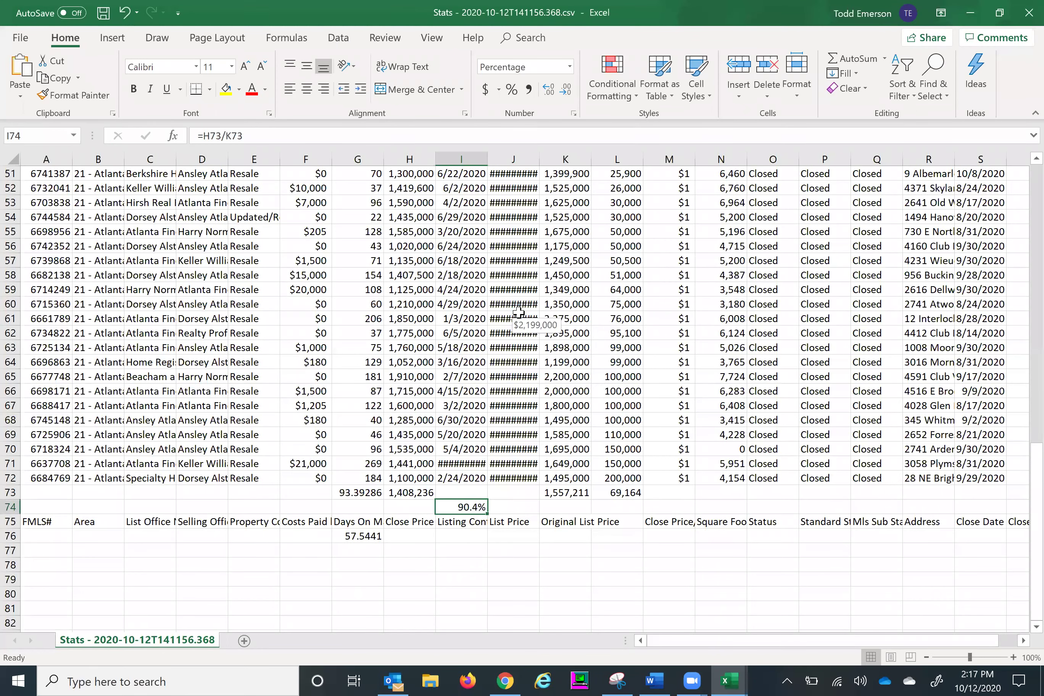
key("ctrl+n")
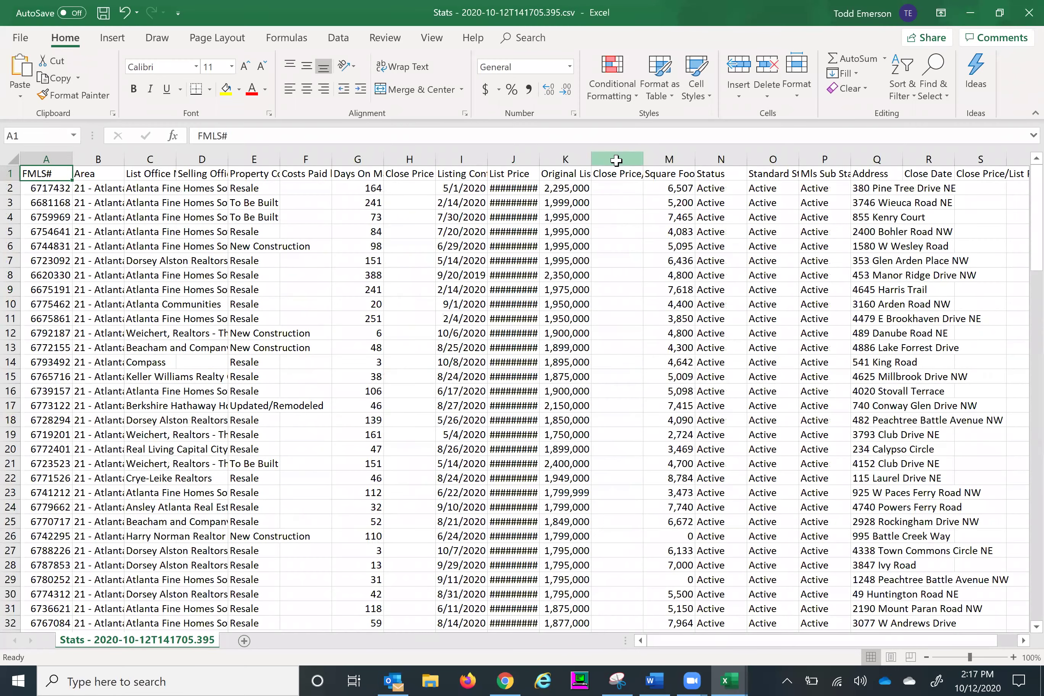
Insert a blank column L before the Close Price/Original List Price column.
left_click(617, 160)
right_click(617, 166)
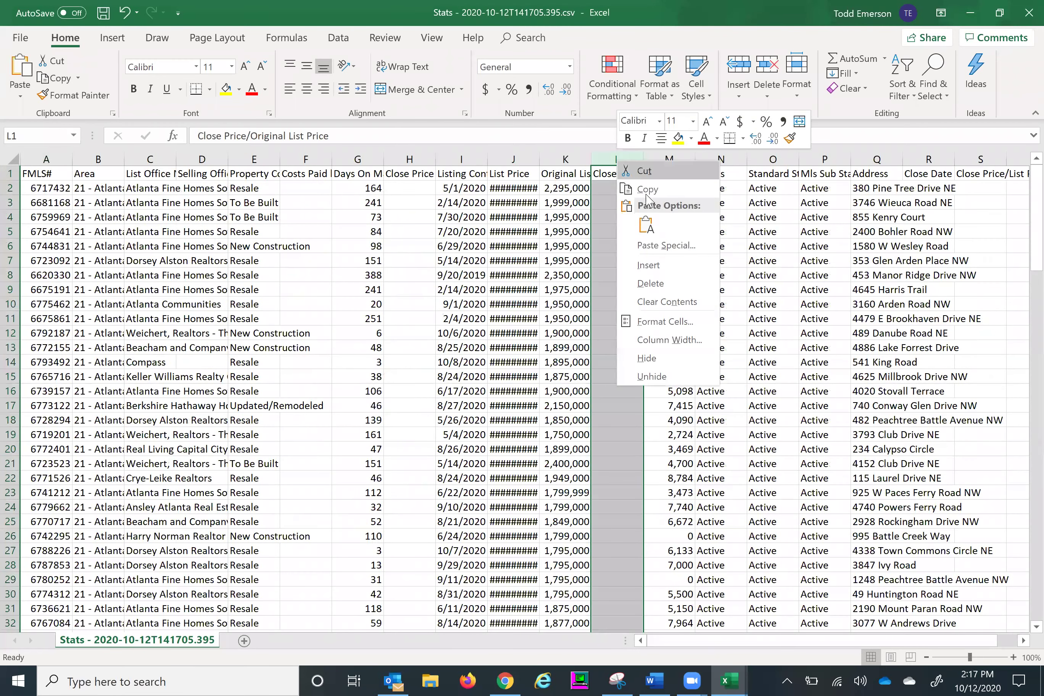
left_click(649, 264)
Enter the price reduction formula =K2-J2 in L2 and fill it down through L137.
left_click(606, 187)
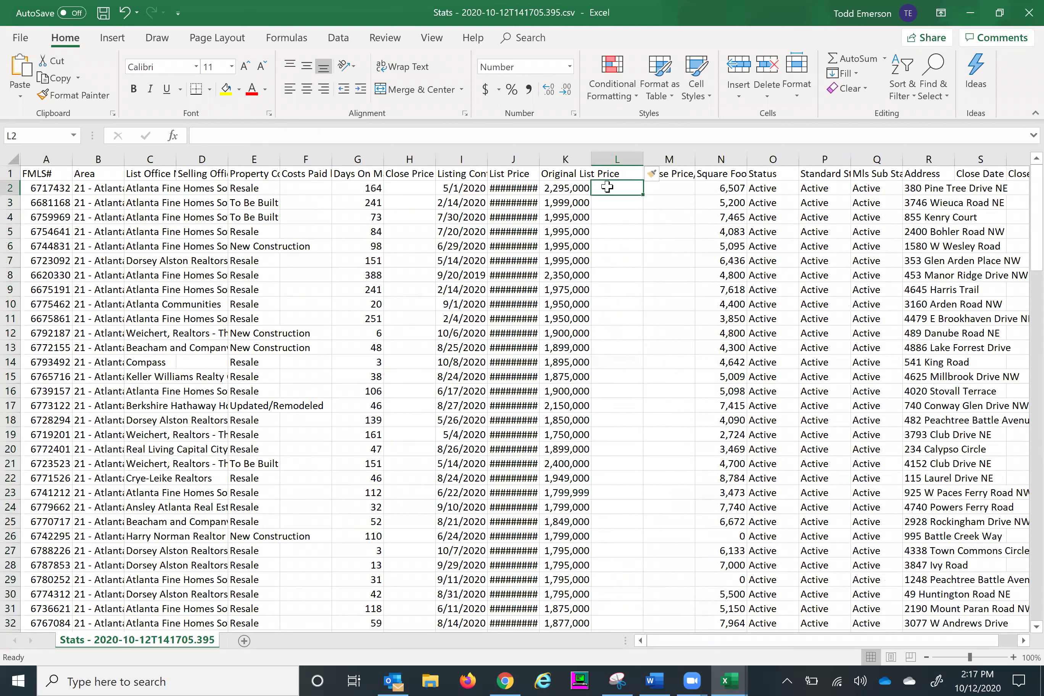
type("=")
left_click(584, 187)
type("-")
left_click(525, 185)
key("Tab")
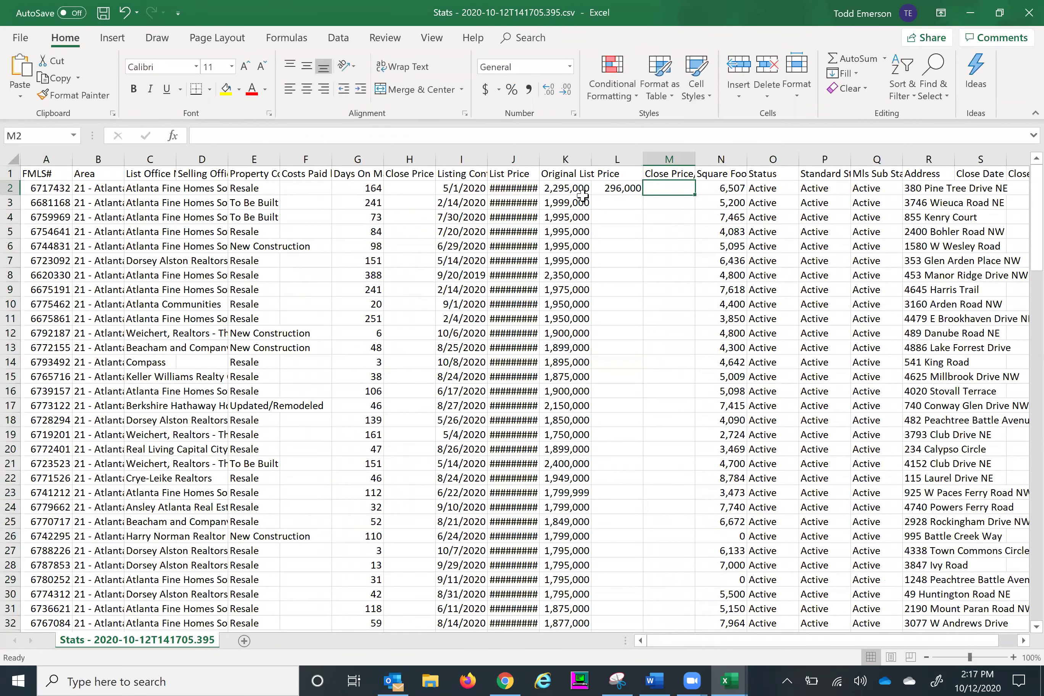
left_click(615, 191)
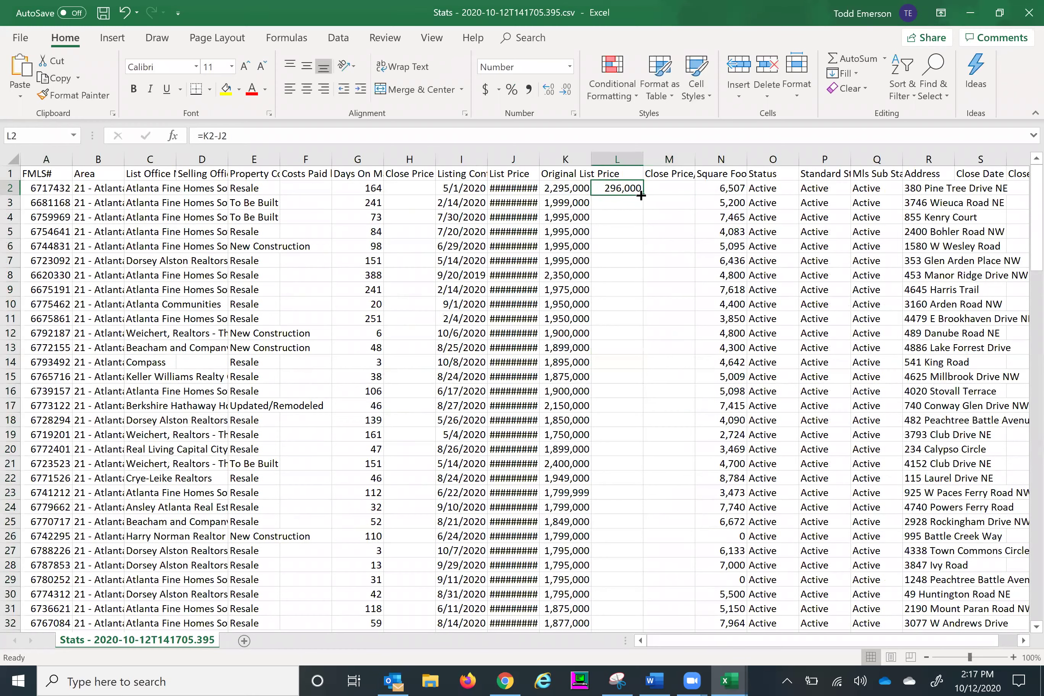
left_click_drag(641, 196, 623, 559)
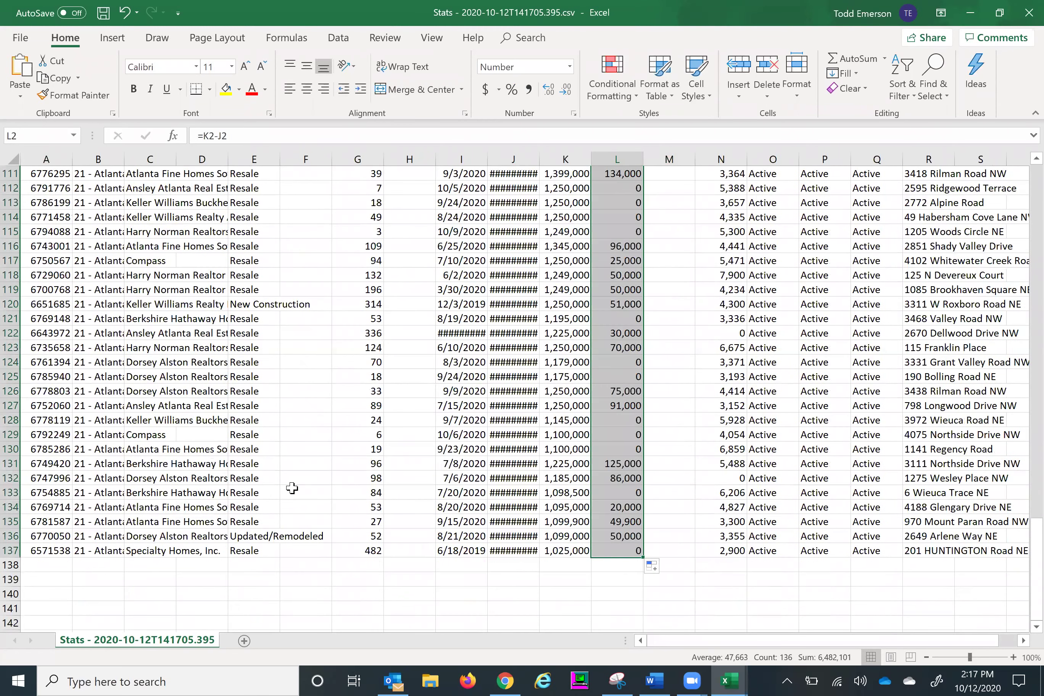
Average the active listings' days on market G2:G137 in G138.
left_click(362, 562)
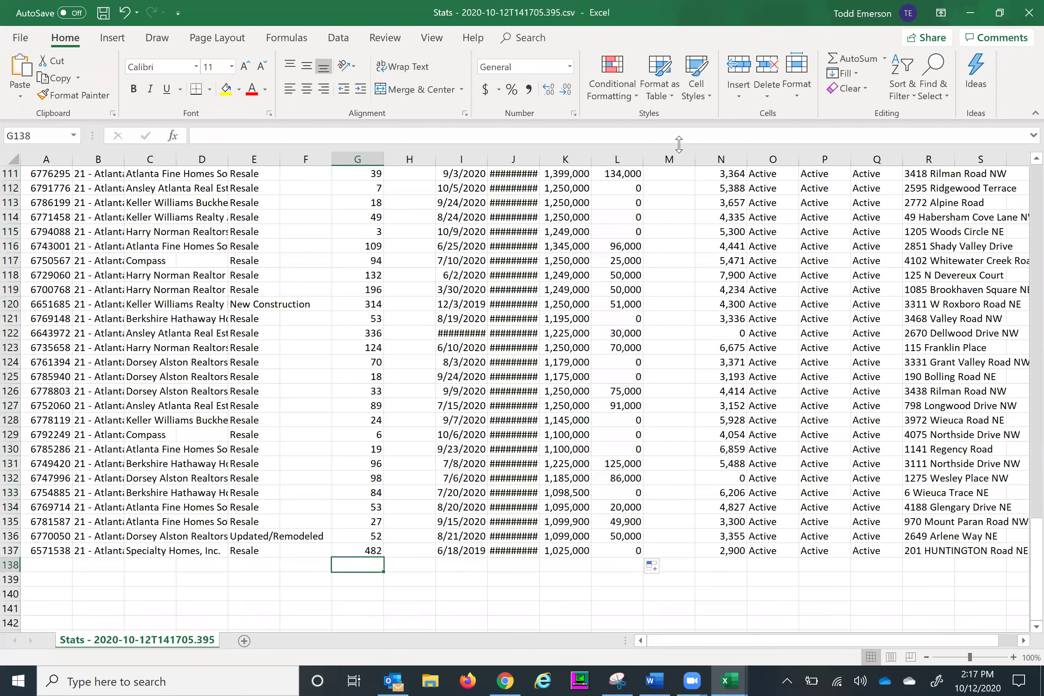
left_click(883, 59)
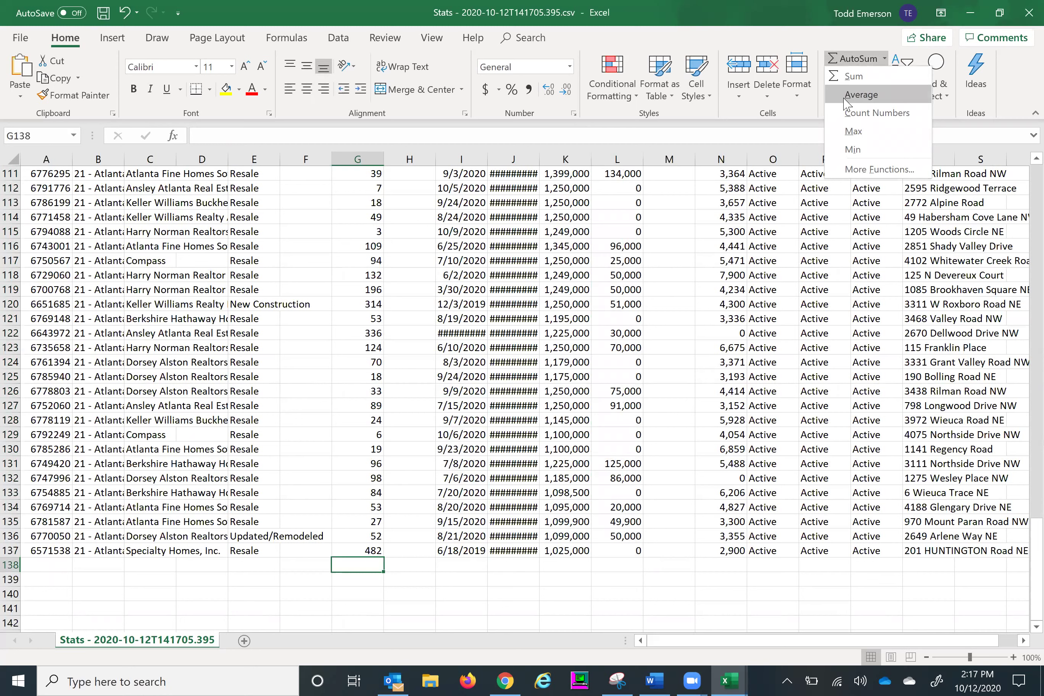
left_click(858, 95)
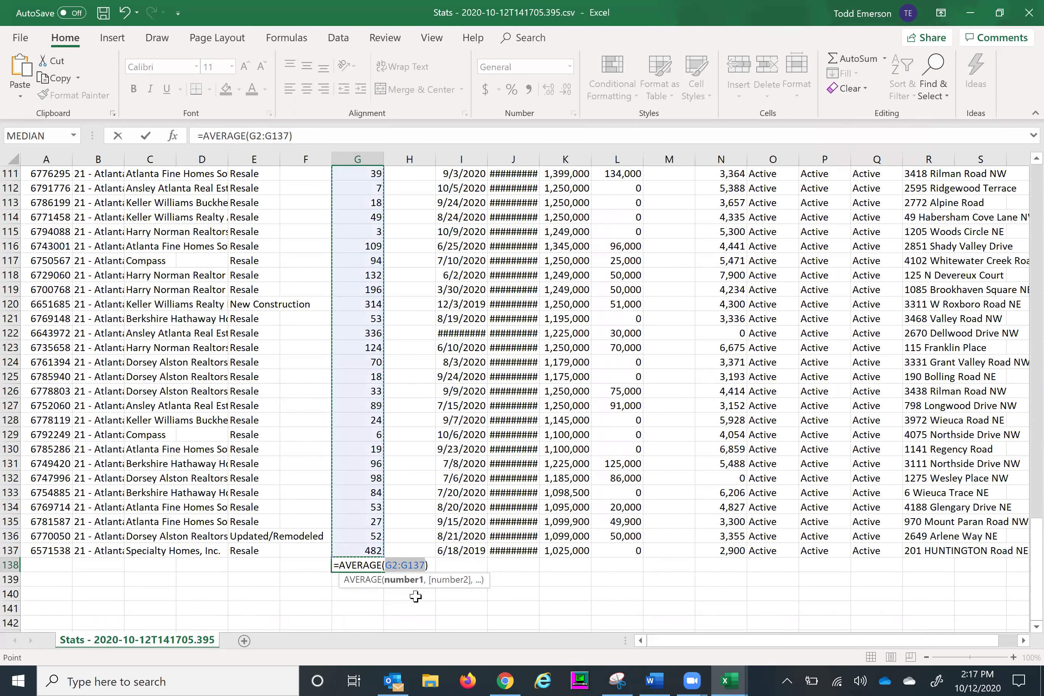
key("Tab")
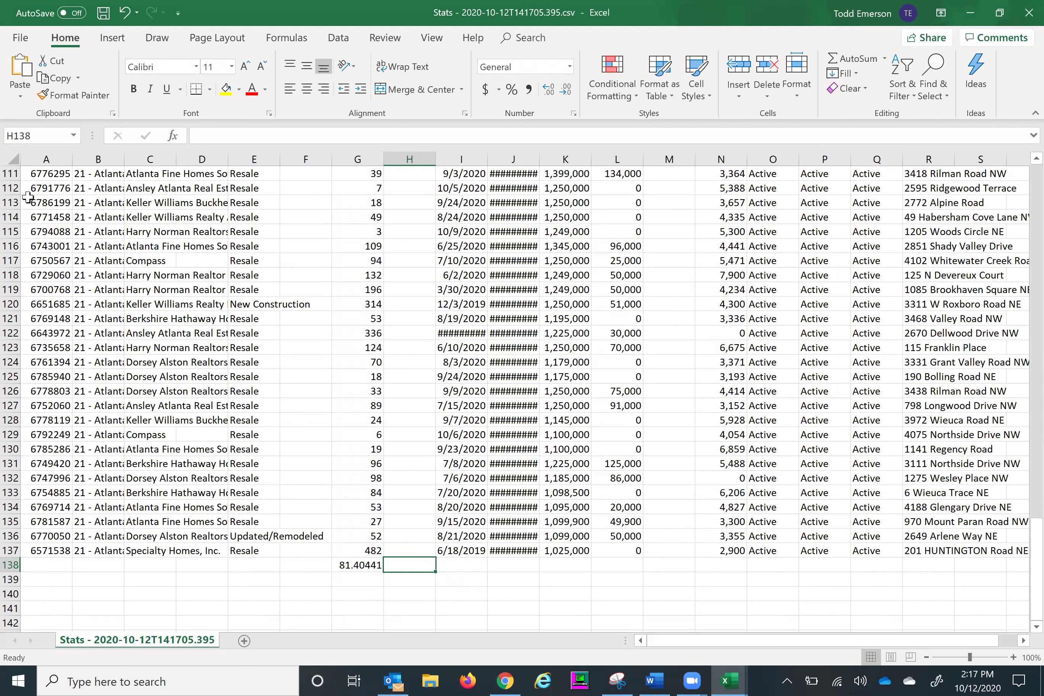
Sort the entire sheet by Column L cell values from smallest to largest.
left_click(16, 155)
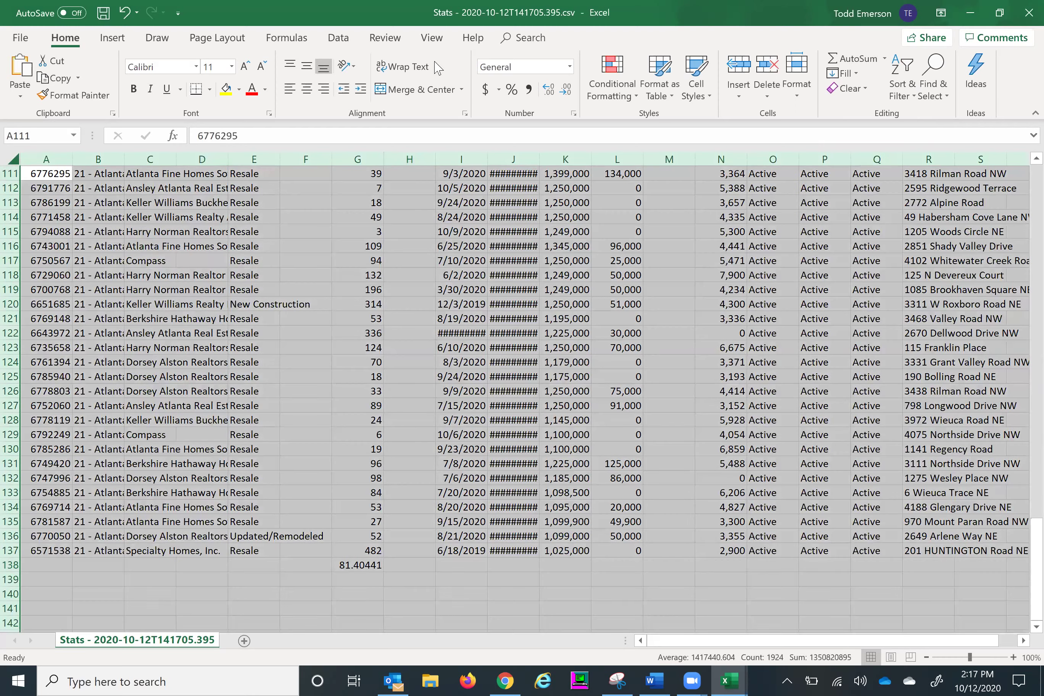
left_click(341, 39)
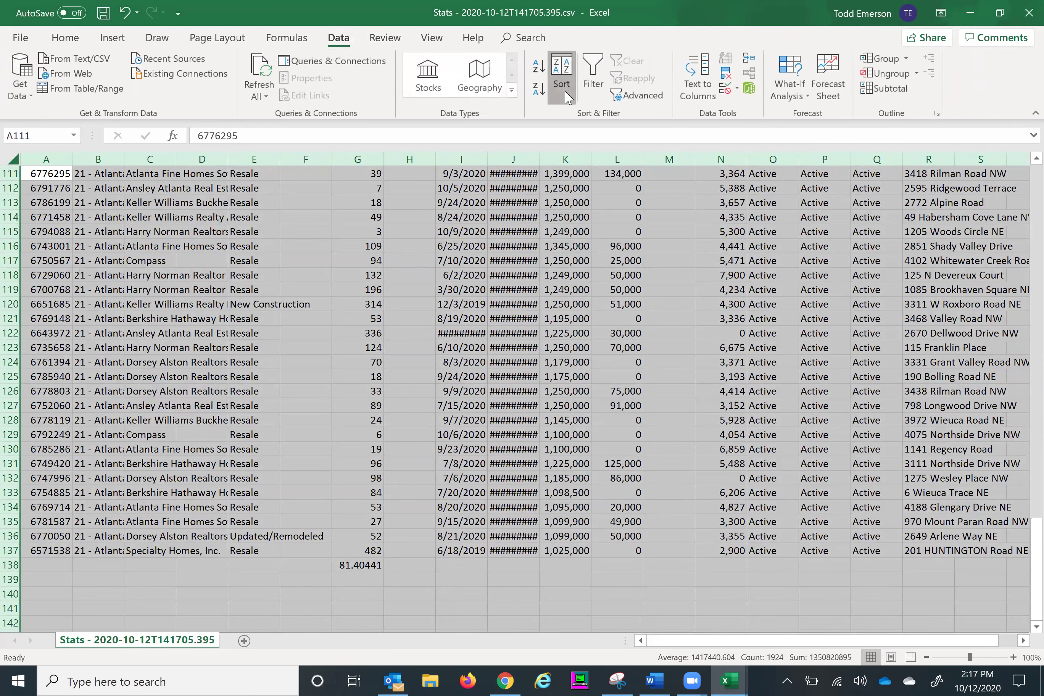
left_click(560, 74)
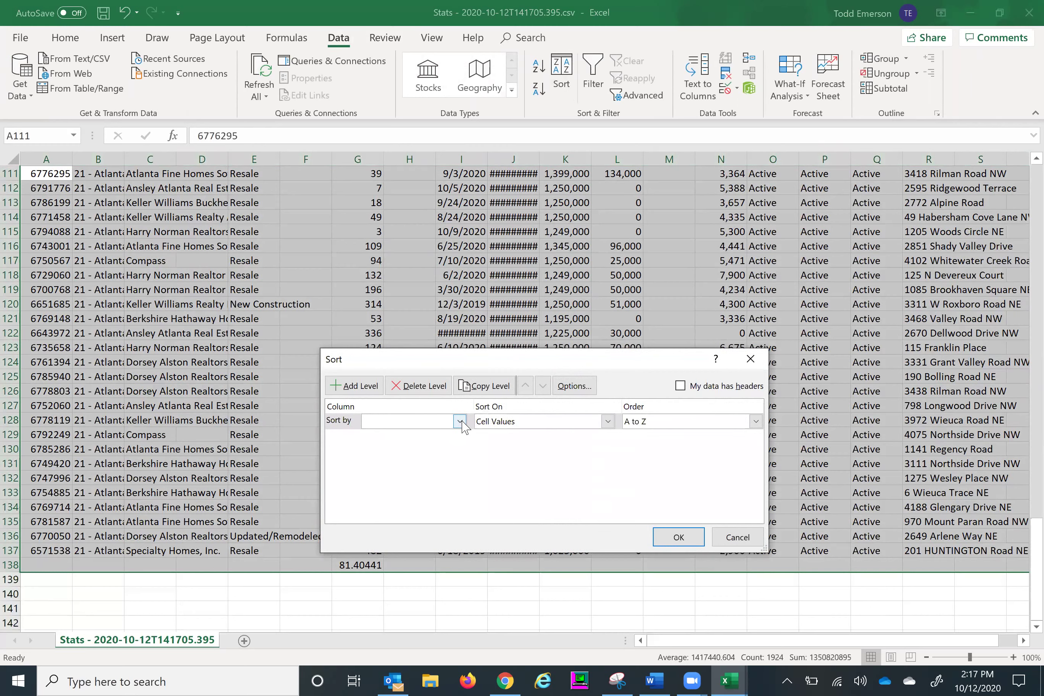
left_click(459, 421)
left_click(405, 561)
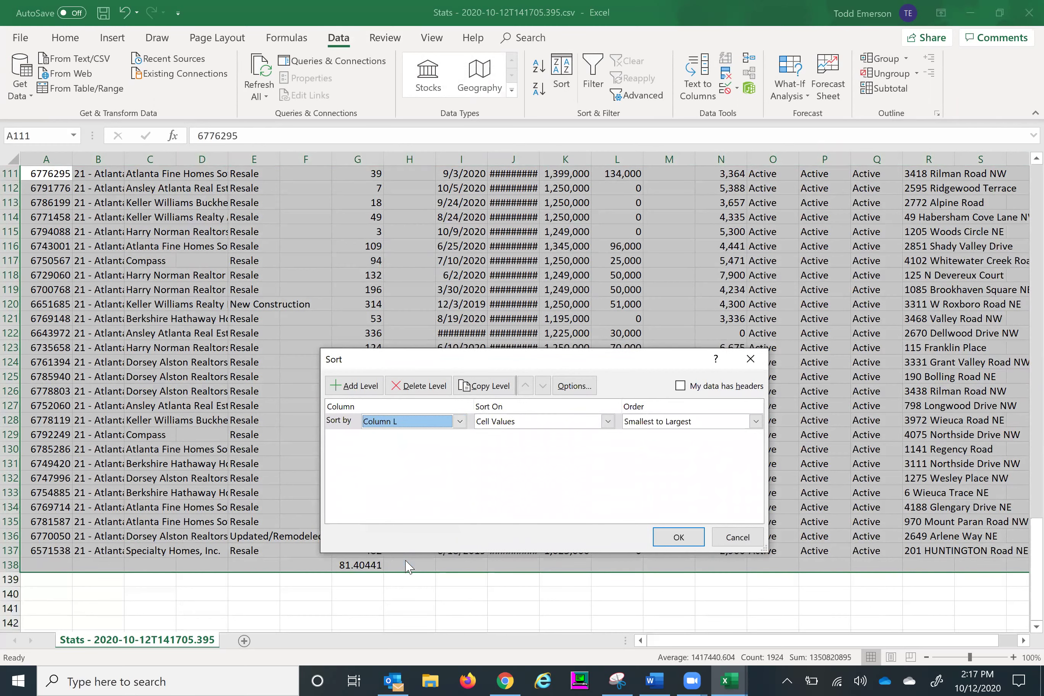
left_click(678, 535)
Insert two blank rows at row 75, between the listings with zero price reduction and the reduced ones.
scroll(678, 531, "up", 5)
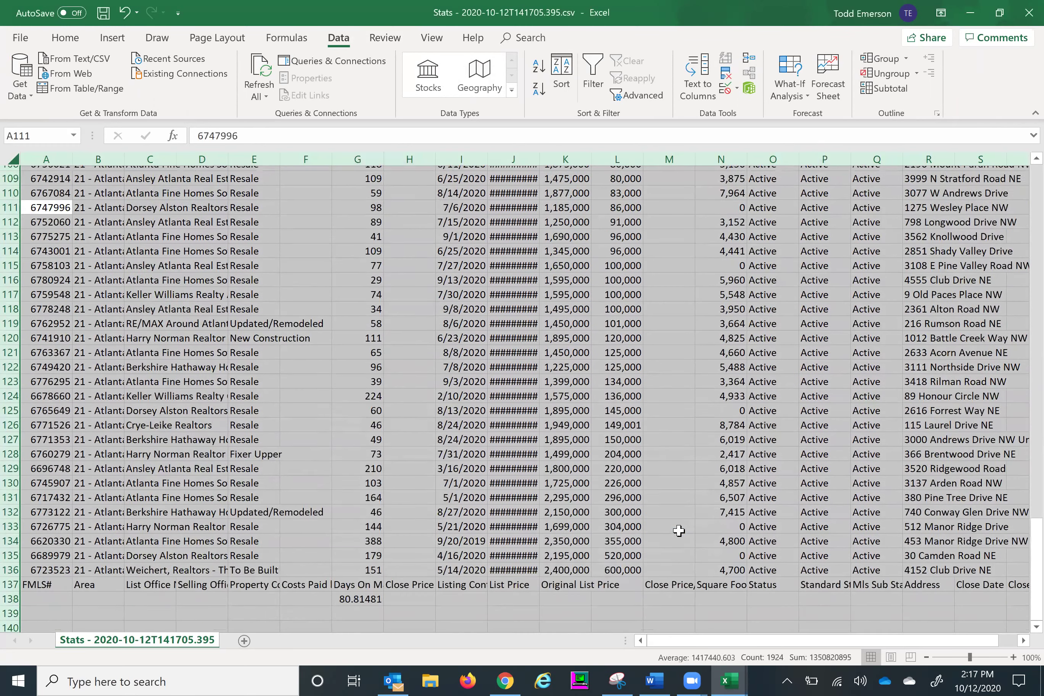
scroll(678, 530, "up", 5)
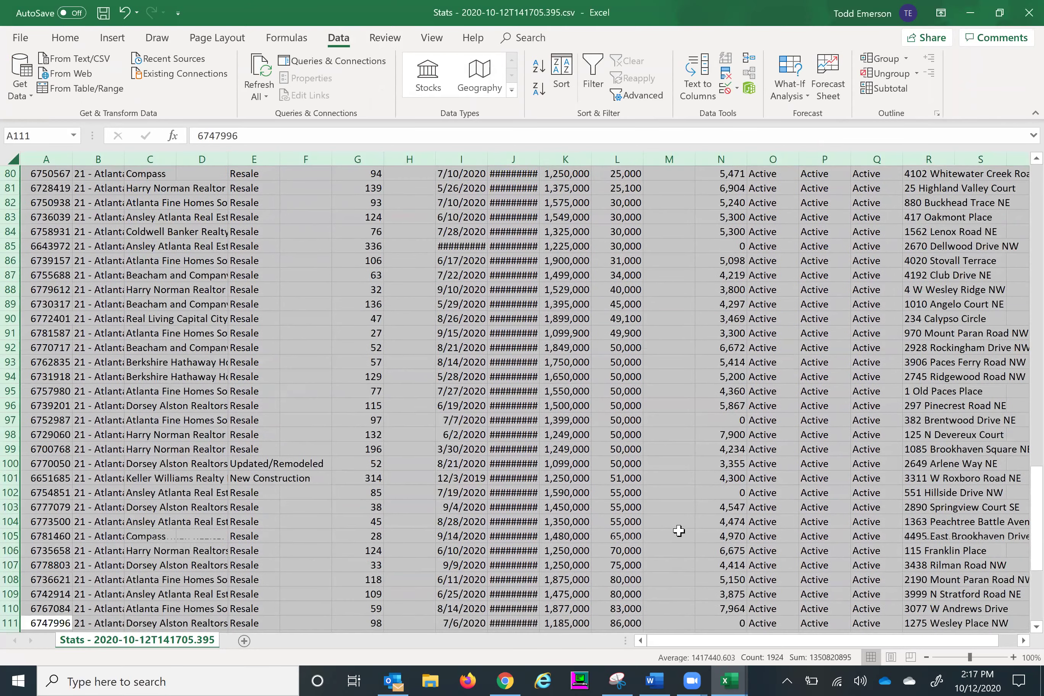
scroll(679, 530, "up", 6)
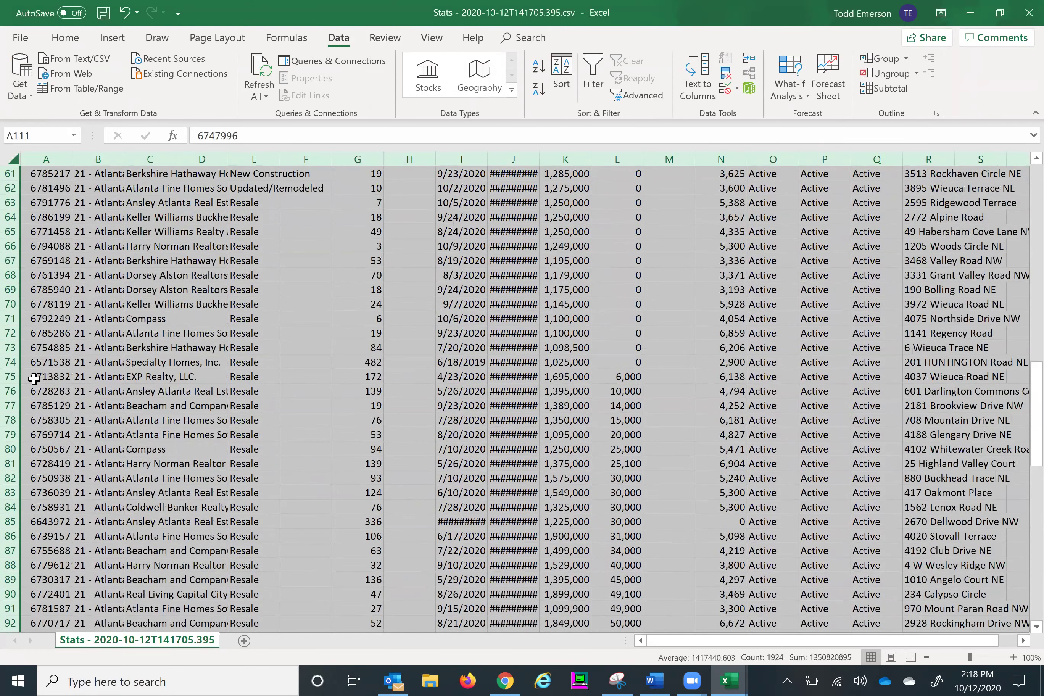
left_click(11, 390)
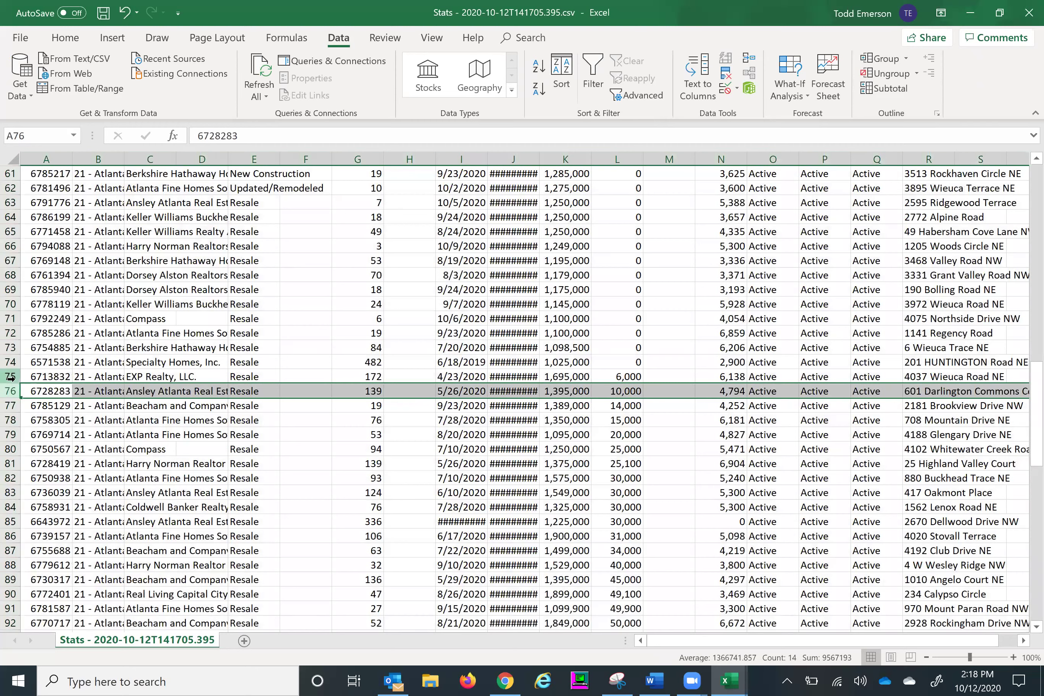
left_click(10, 377)
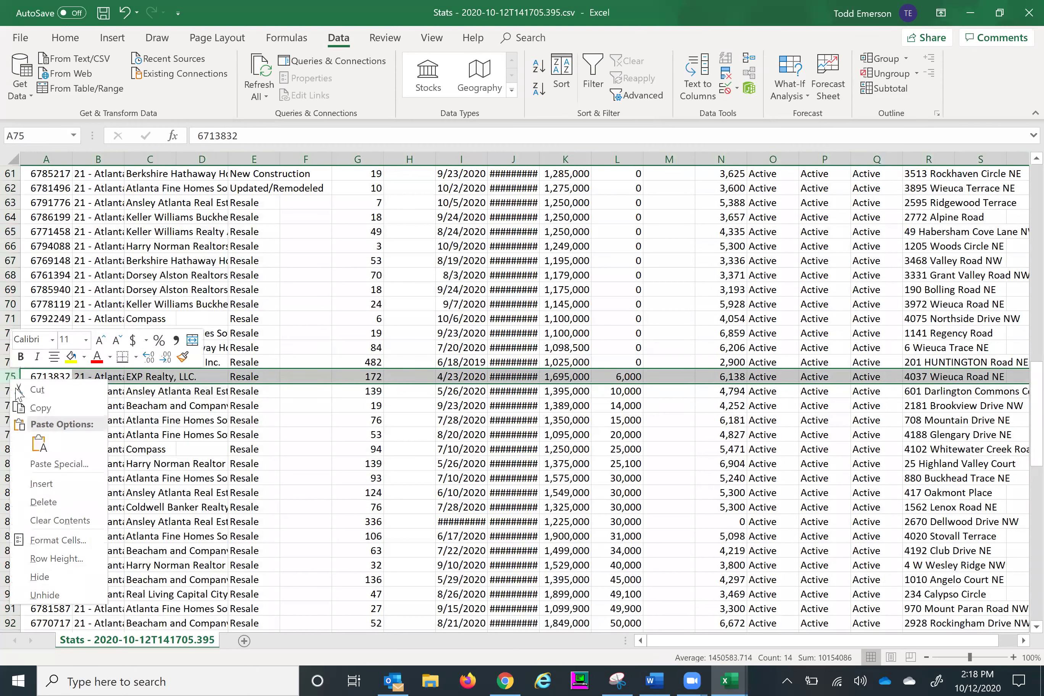
left_click(41, 483)
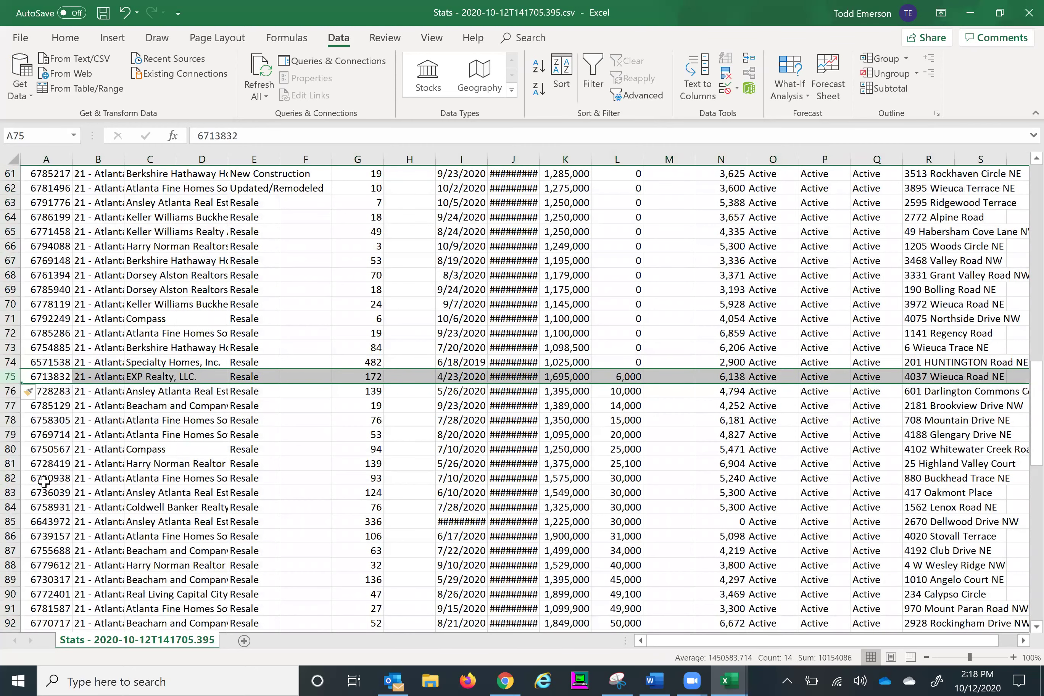
right_click(10, 376)
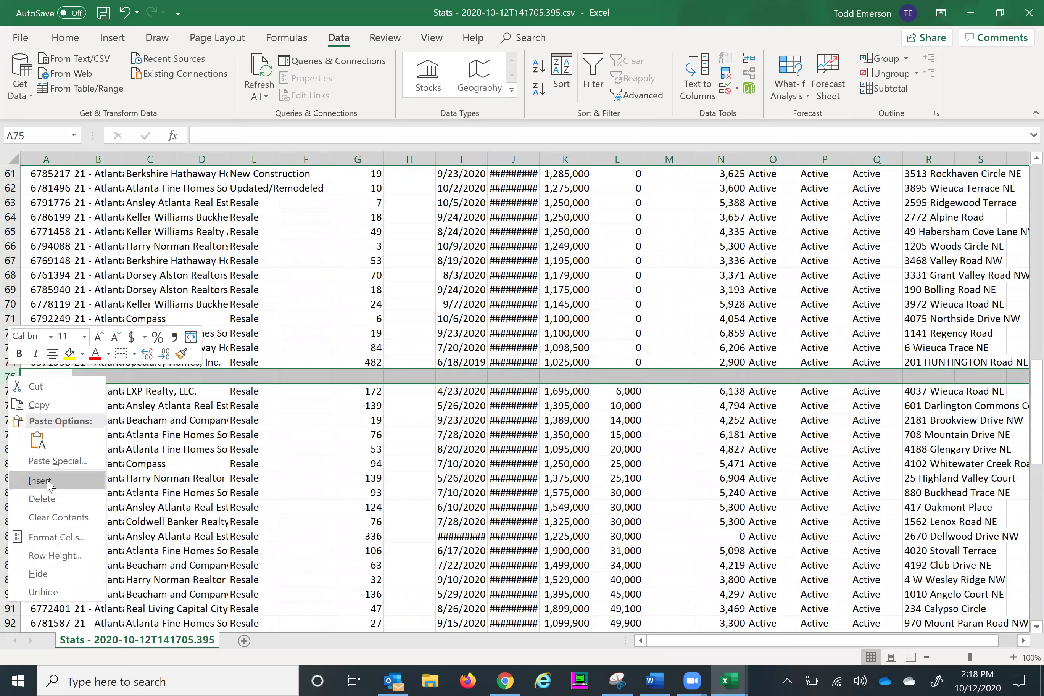
left_click(46, 480)
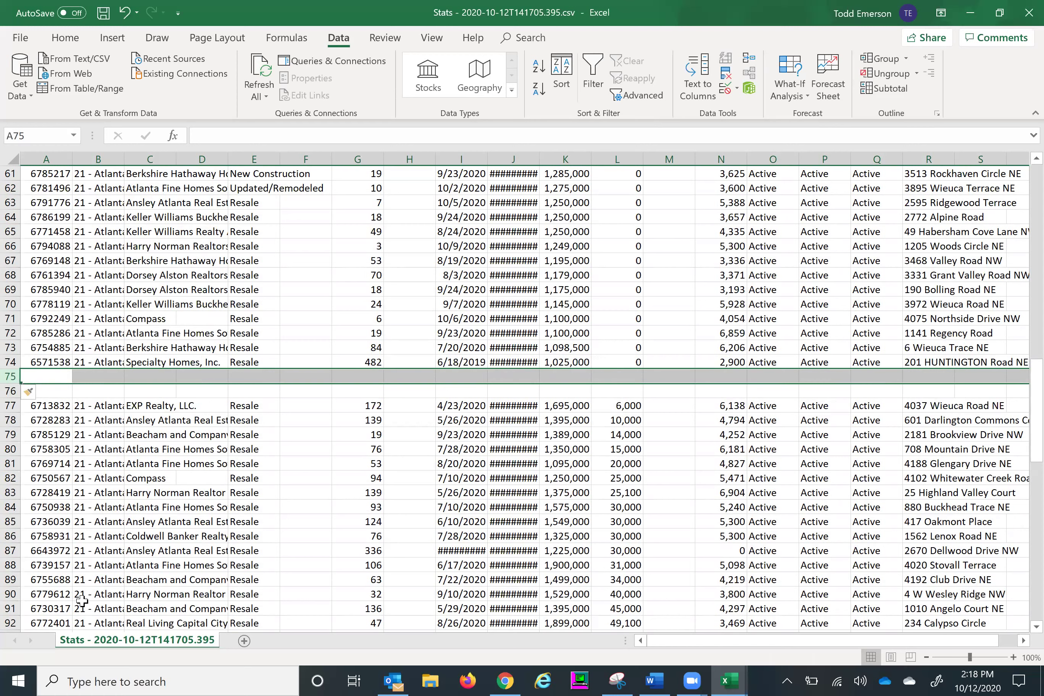
Average the non-reduced listings' days on market G1:G74 in G75.
scroll(472, 667, "down", 13)
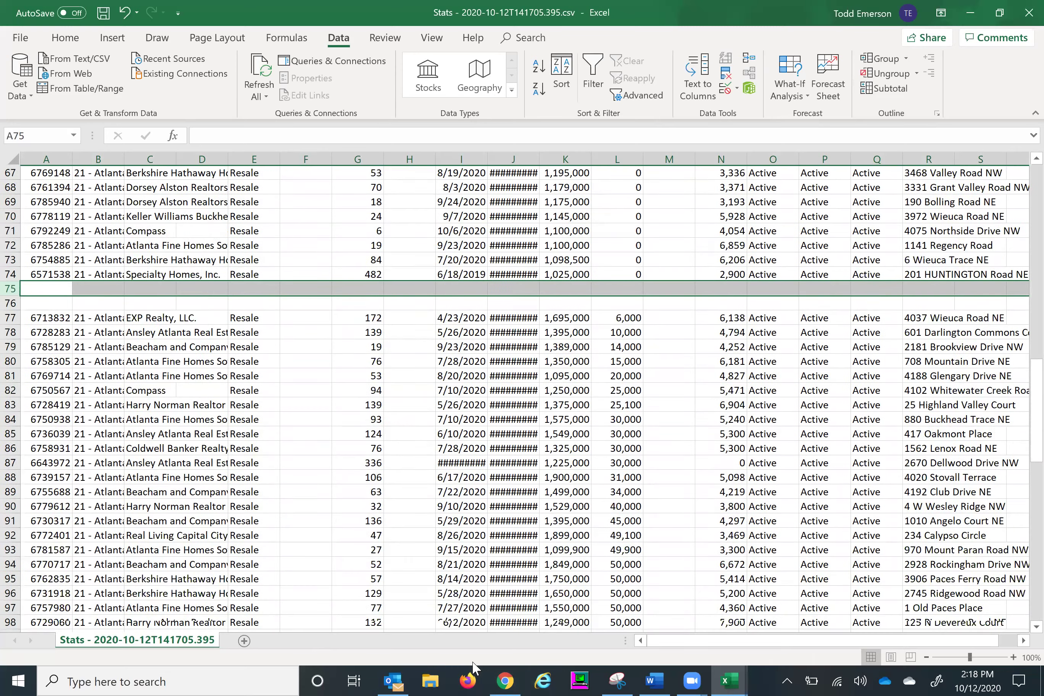
scroll(472, 667, "down", 5)
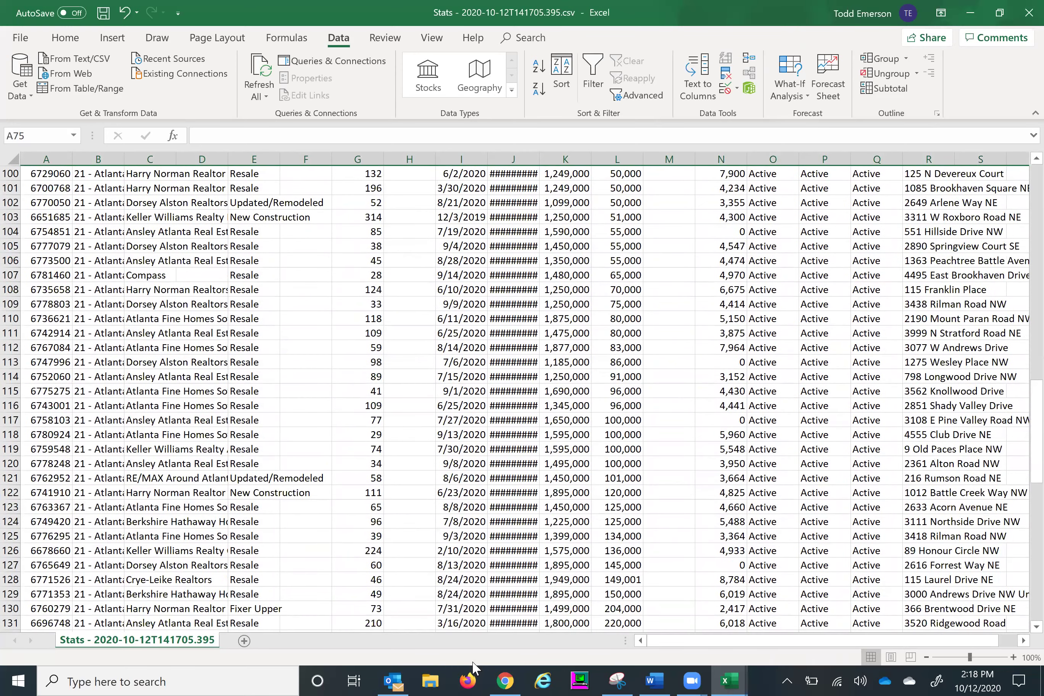
scroll(472, 667, "up", 18)
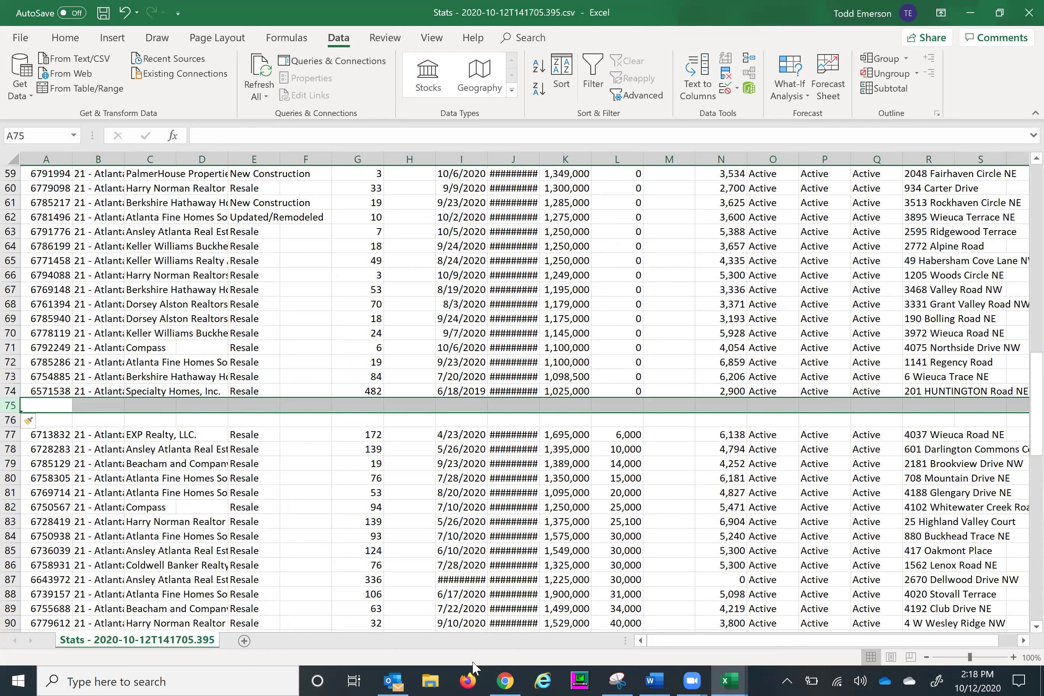
left_click(365, 405)
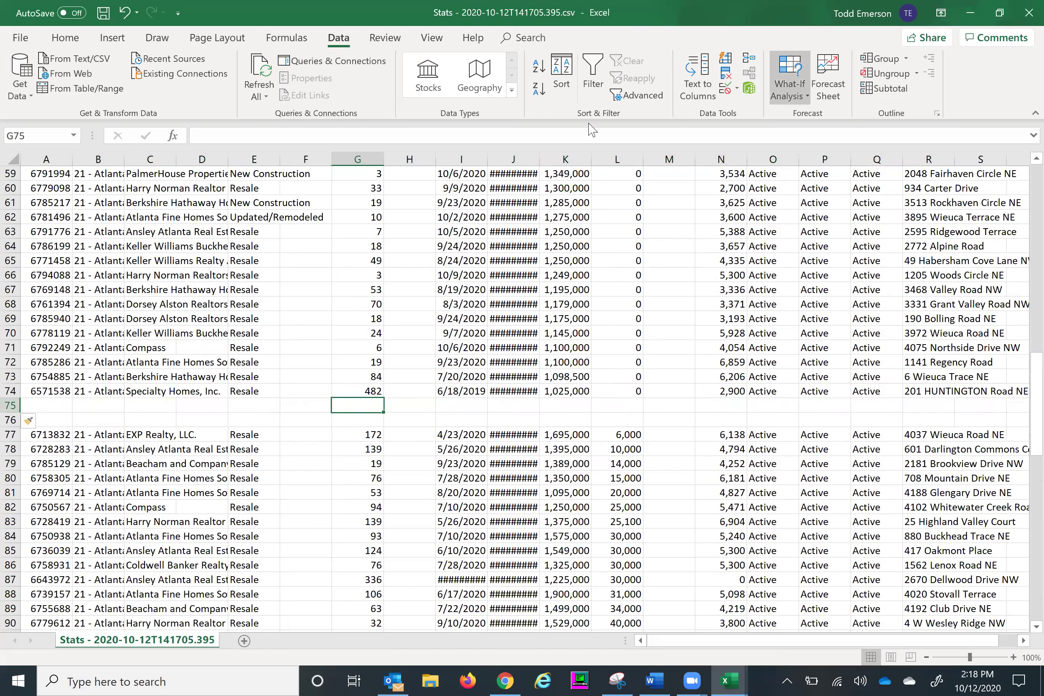
left_click(63, 38)
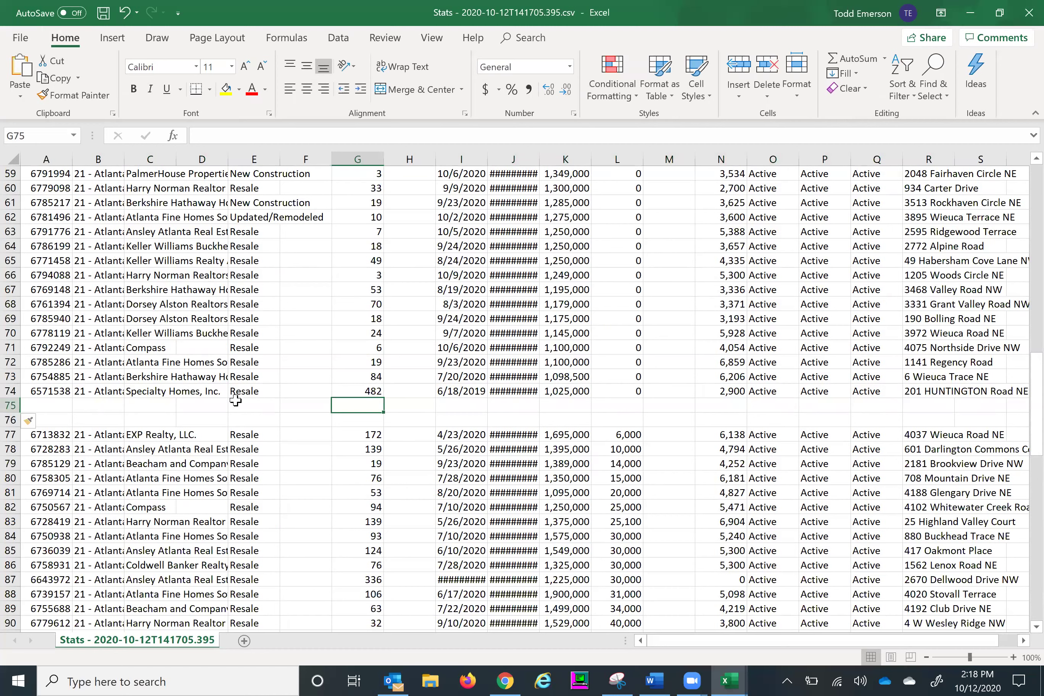
left_click(883, 59)
left_click(845, 99)
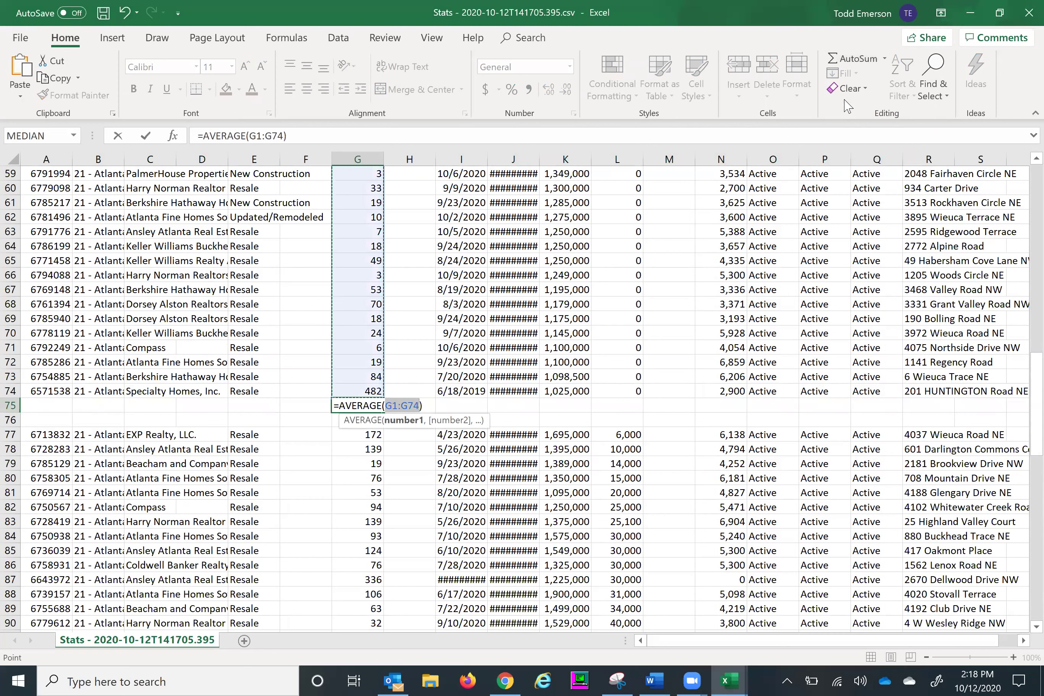
key("Tab")
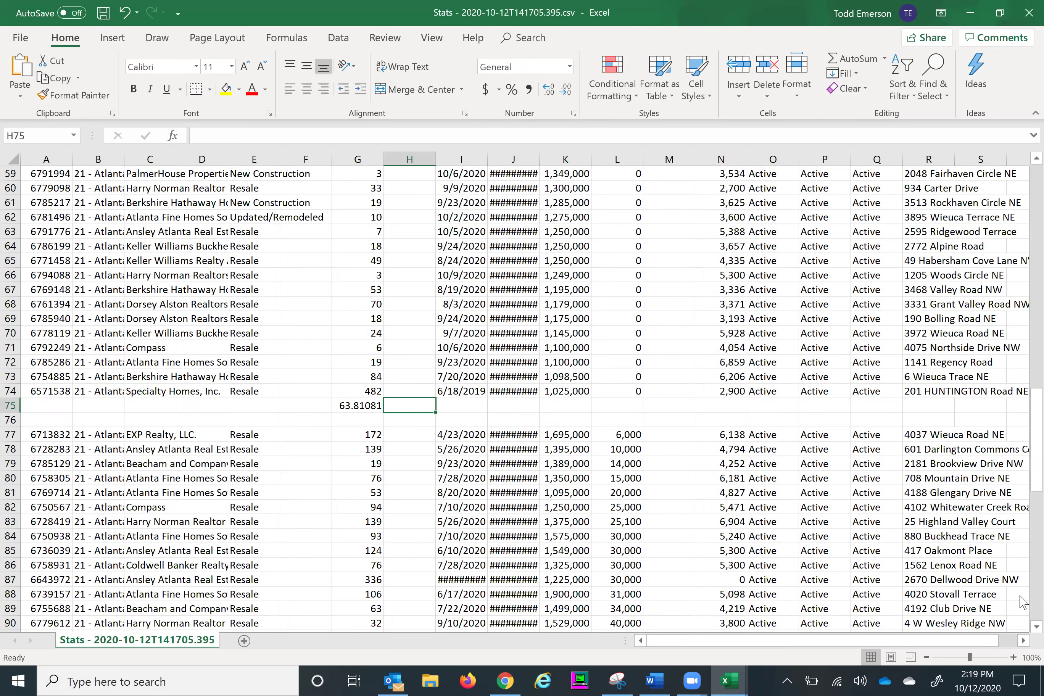
Insert two blank rows at row 139, between the last reduced listing and the column header row.
scroll(1023, 601, "down", 20)
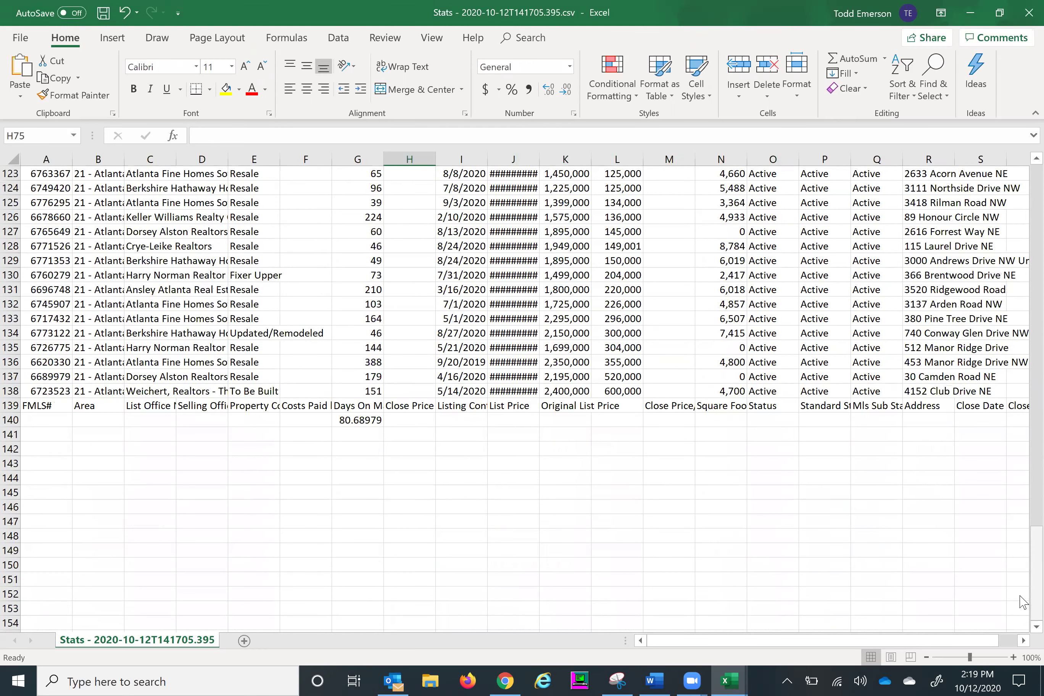
left_click(13, 406)
right_click(14, 405)
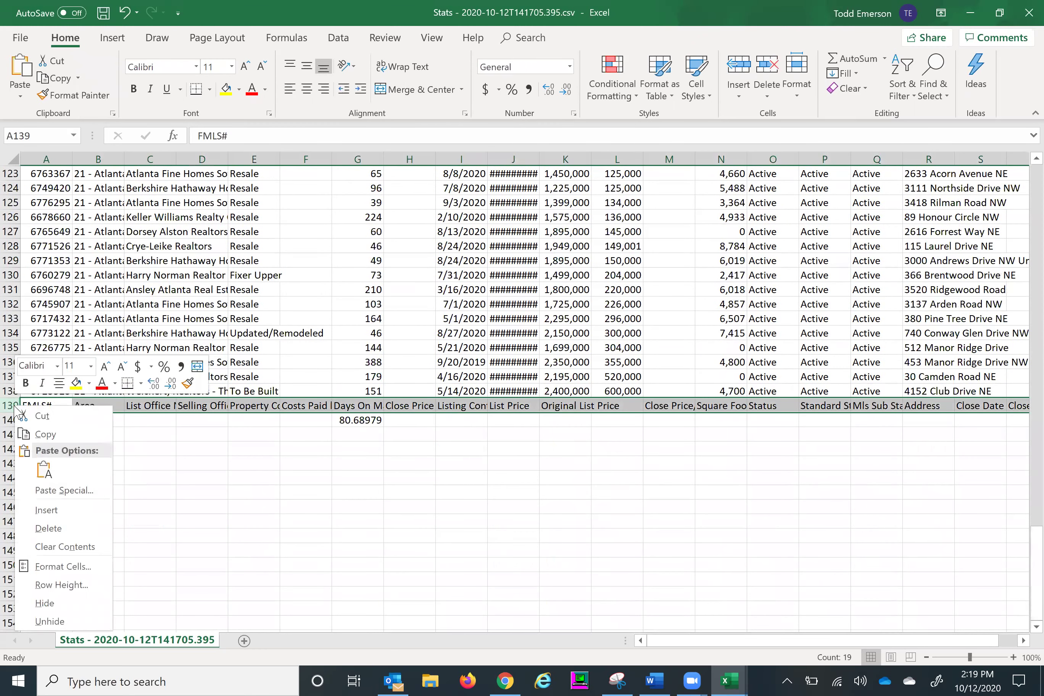
left_click(41, 510)
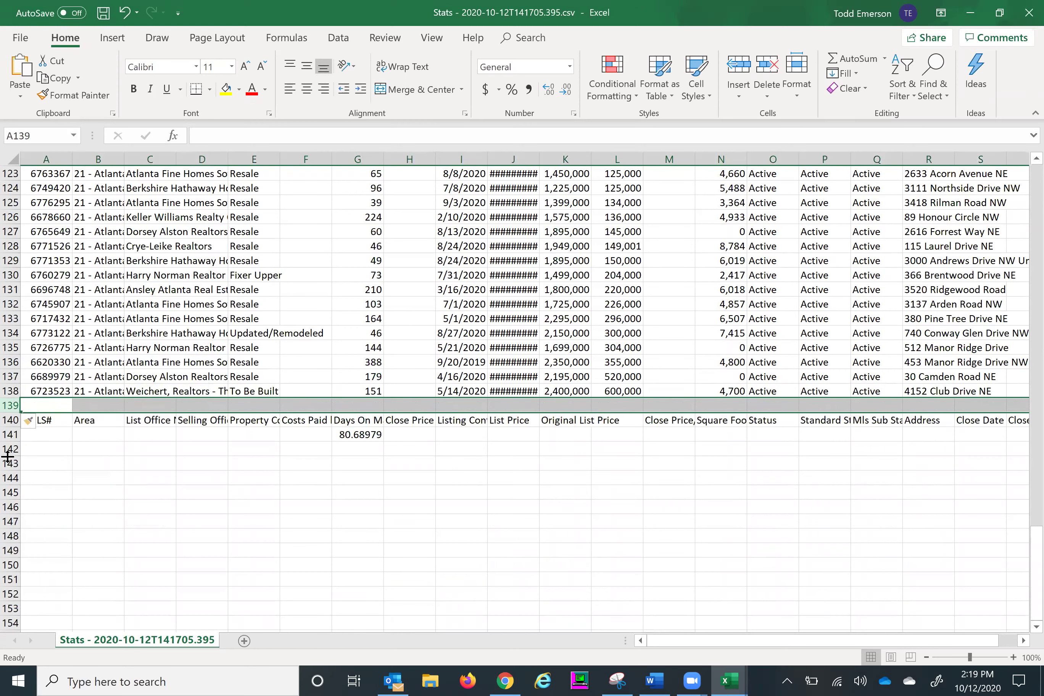
right_click(11, 405)
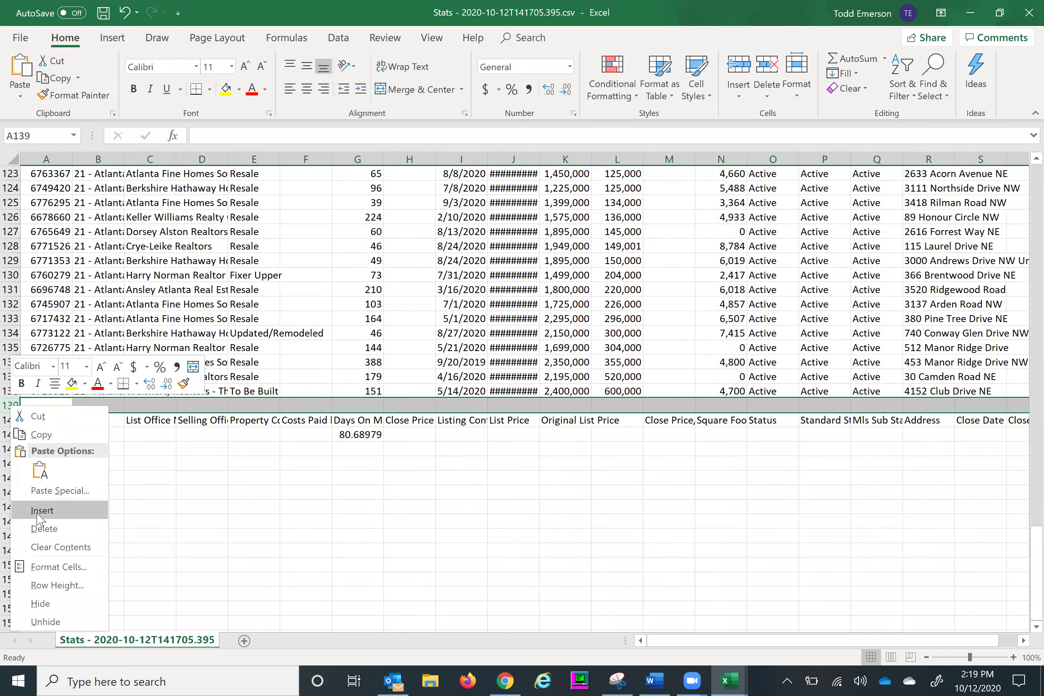
key("Escape")
key("ctrl+shift+plus")
Average the price-reduced listings' days on market in G139, directly below the last reduced listing.
left_click(359, 405)
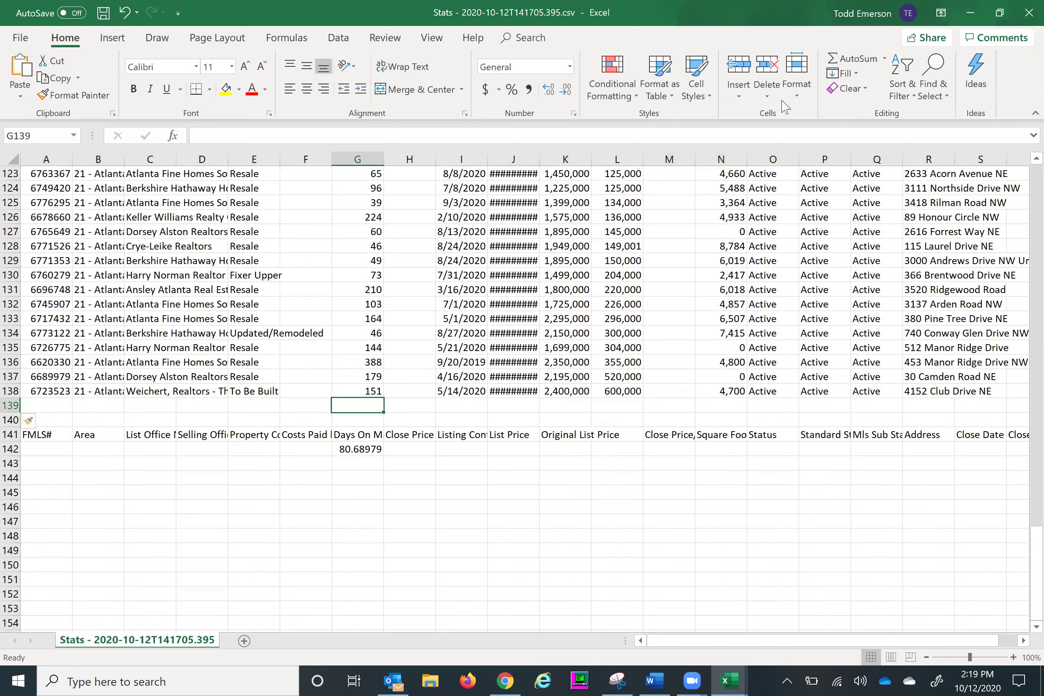
left_click(883, 59)
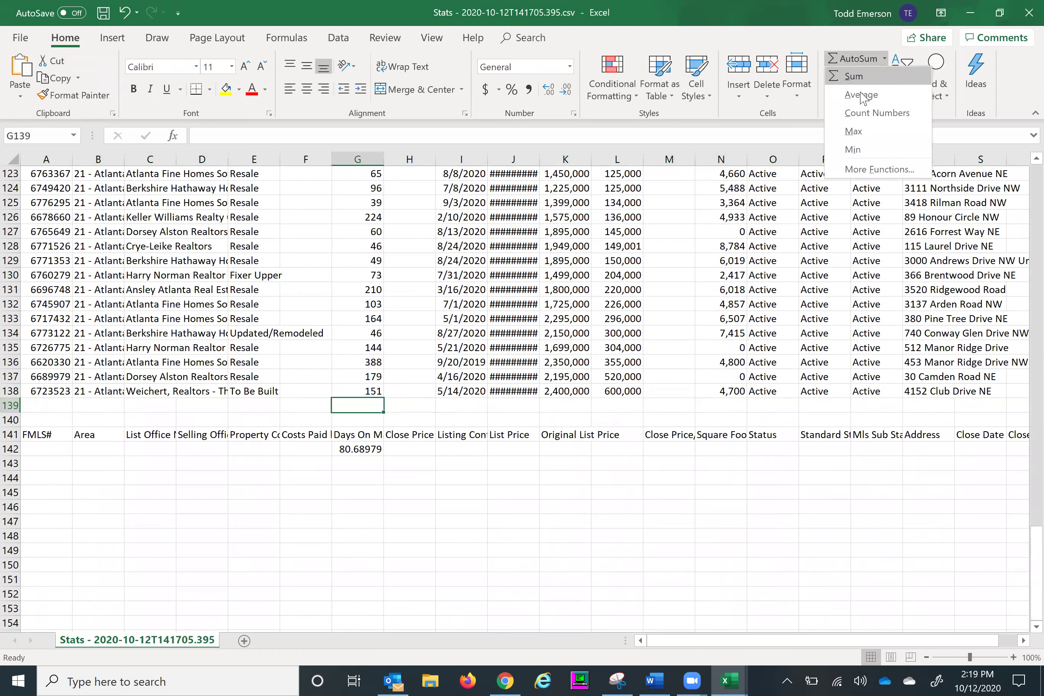
left_click(860, 94)
key("Tab")
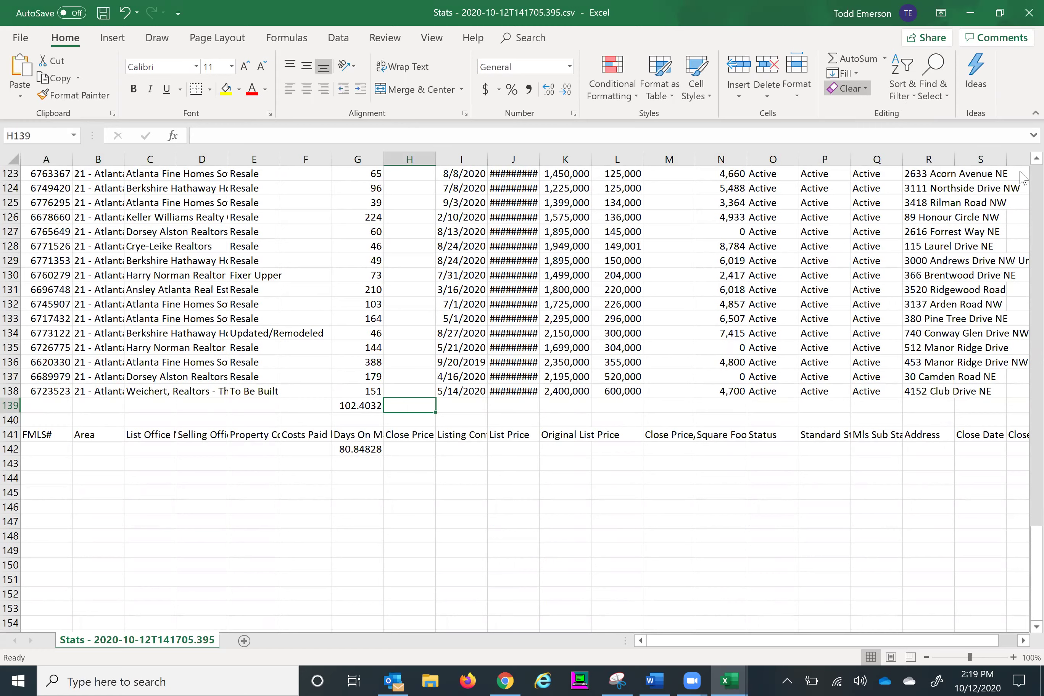
Switch to Market Snapshot.docx in Word and review the Area 21 condo snapshot table and the Pricing Comparison table.
mouse_move(654, 680)
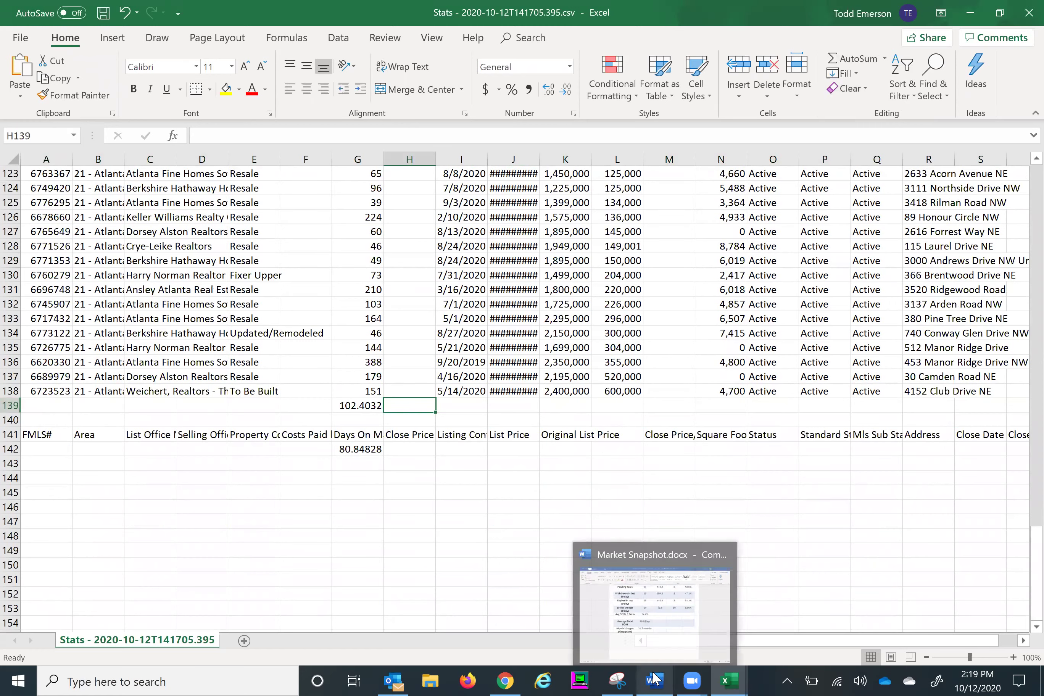
left_click(660, 645)
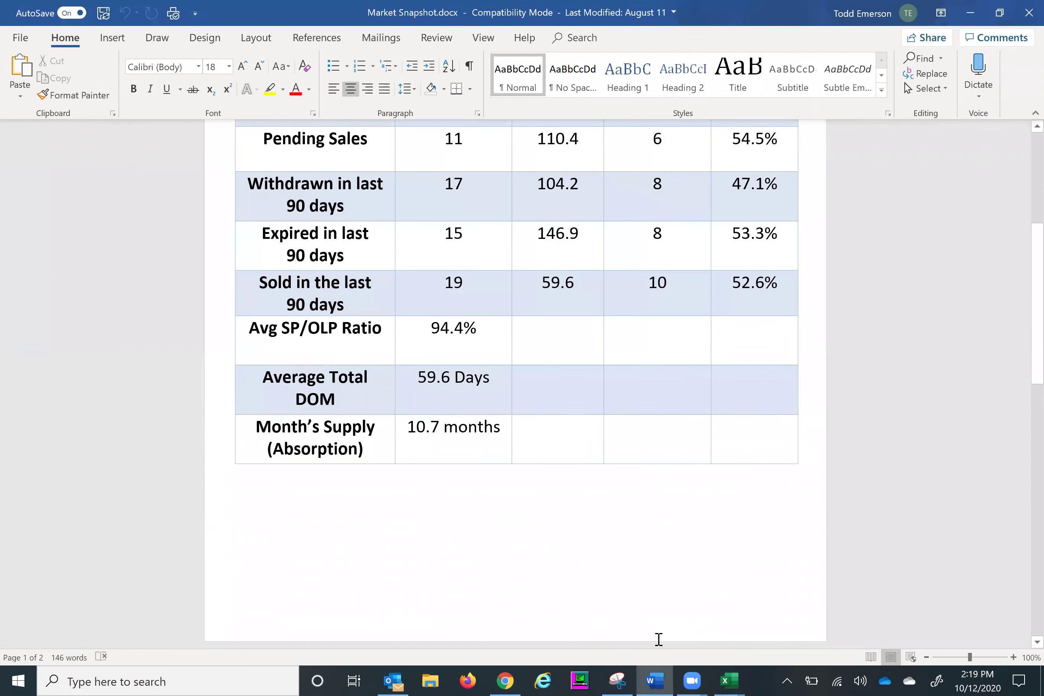
scroll(657, 641, "up", 5)
scroll(658, 639, "down", 3)
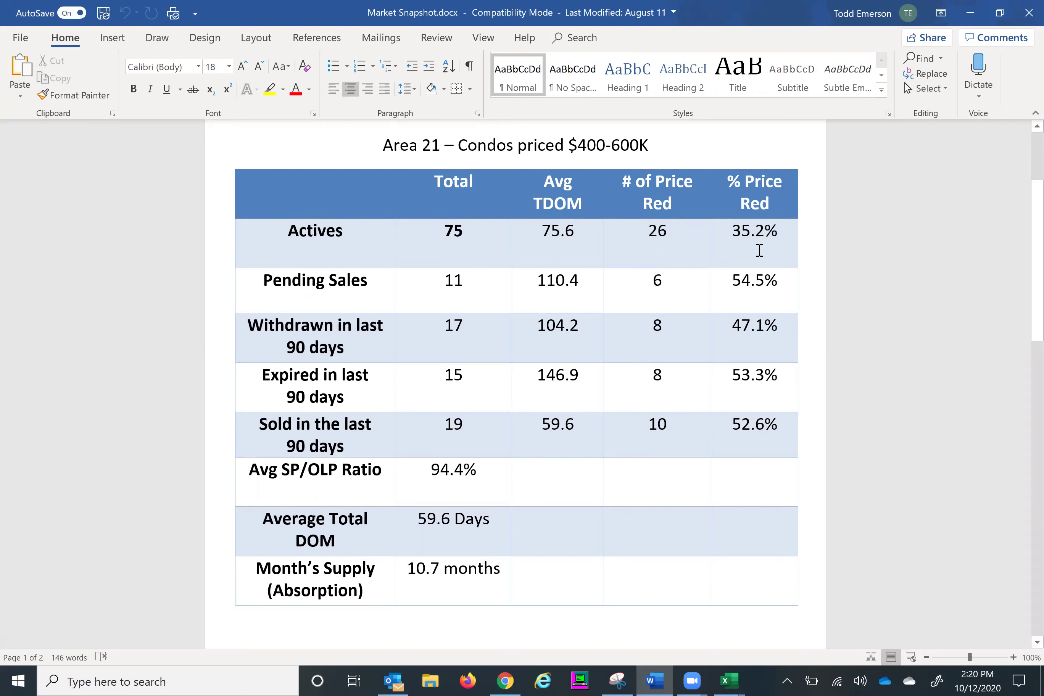
scroll(759, 250, "down", 10)
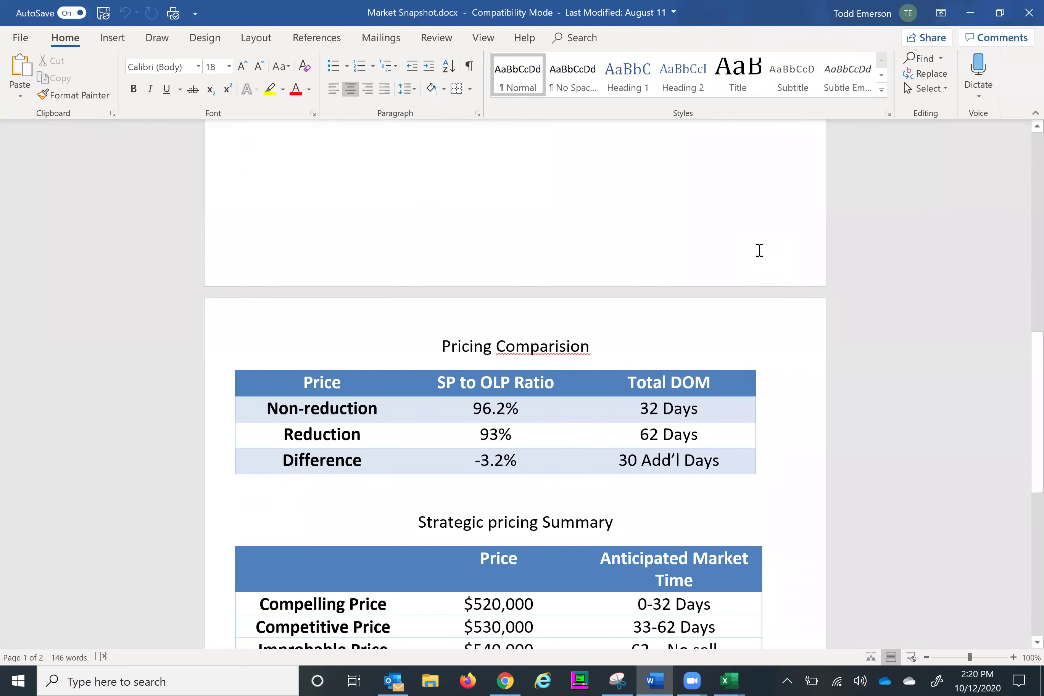
scroll(759, 249, "up", 10)
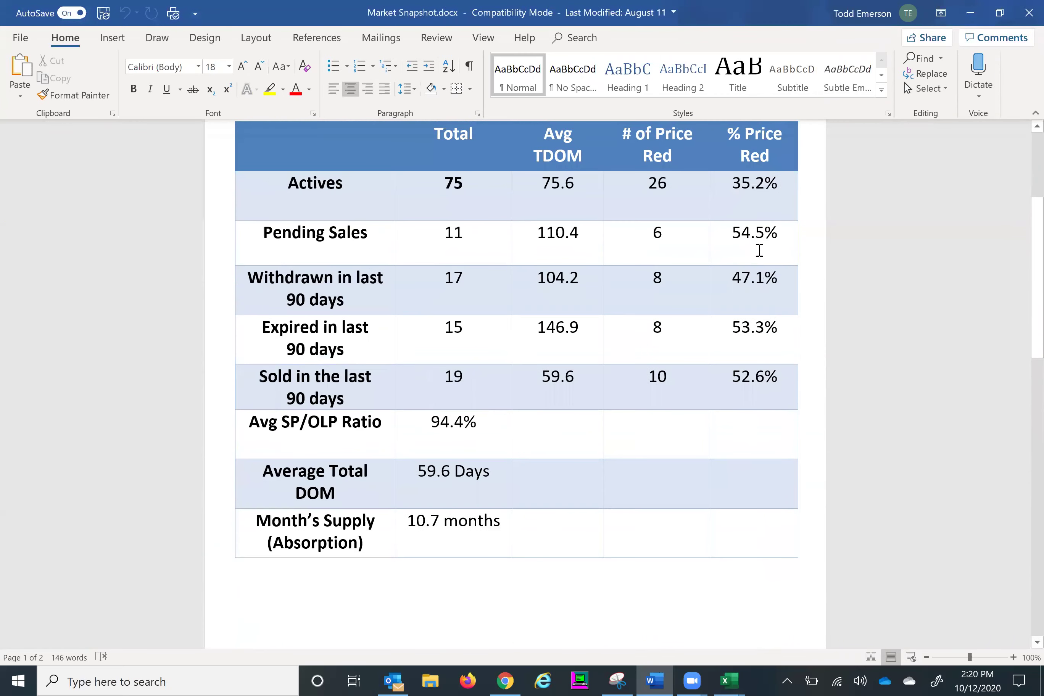
scroll(759, 250, "up", 2)
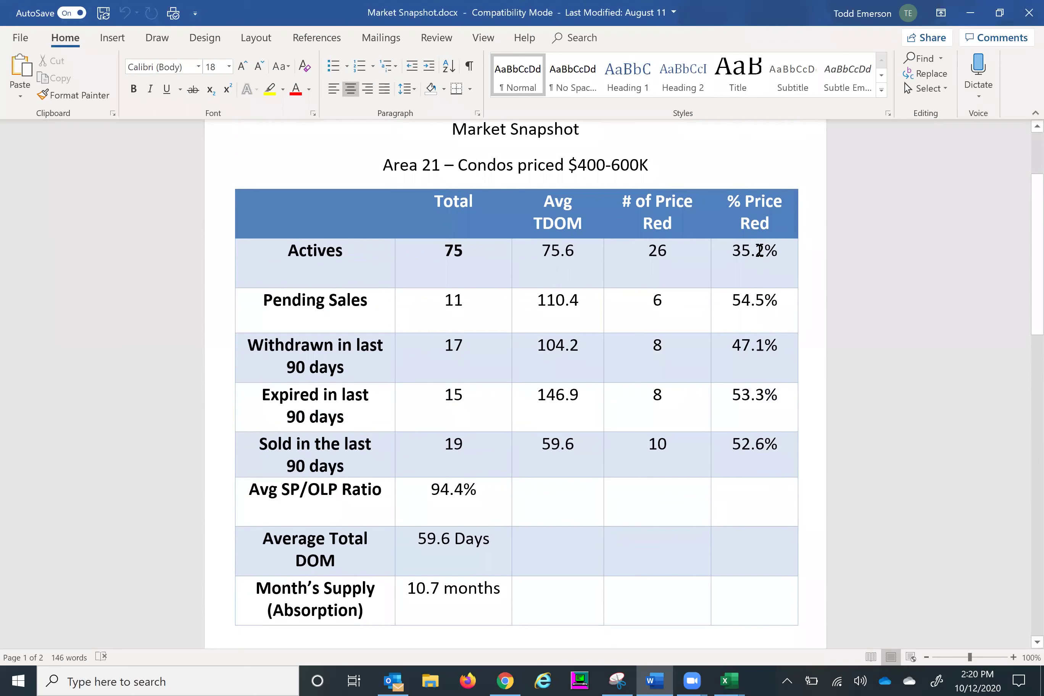
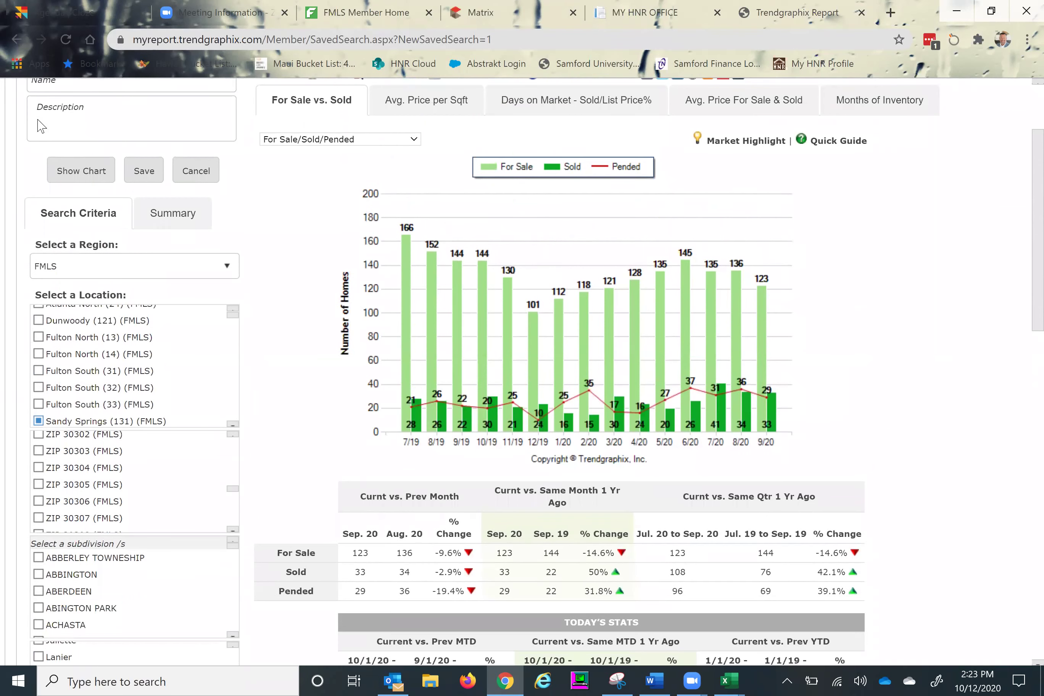
Refresh the Trendgraphix For Sale vs. Sold chart for Sandy Springs (131) with the current search criteria.
scroll(85, 198, "up", 1)
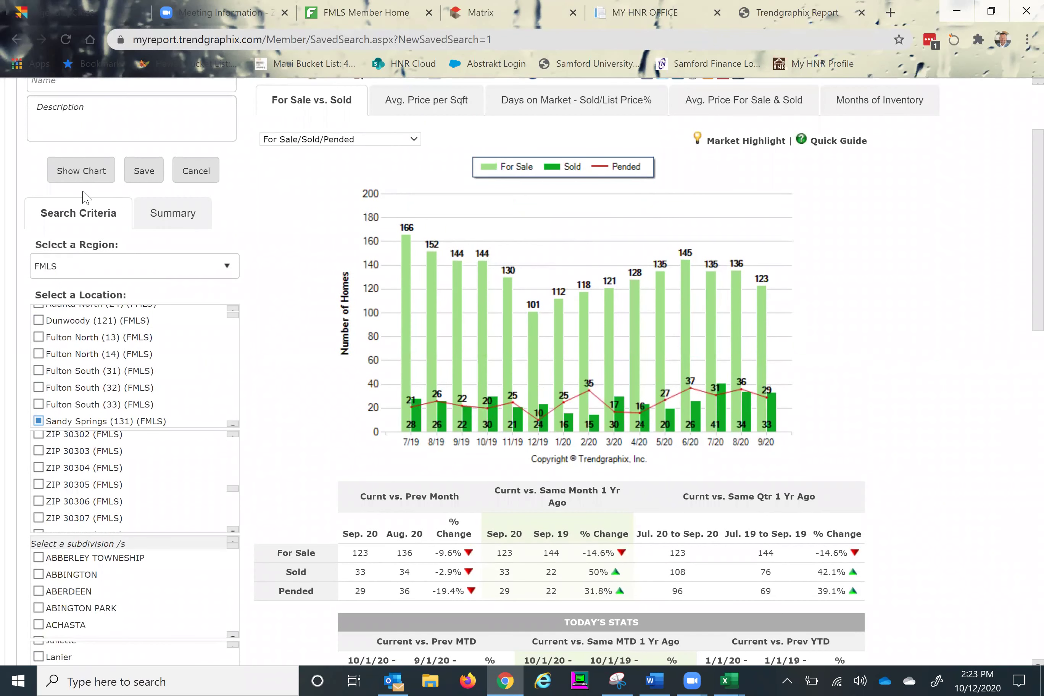
left_click(84, 170)
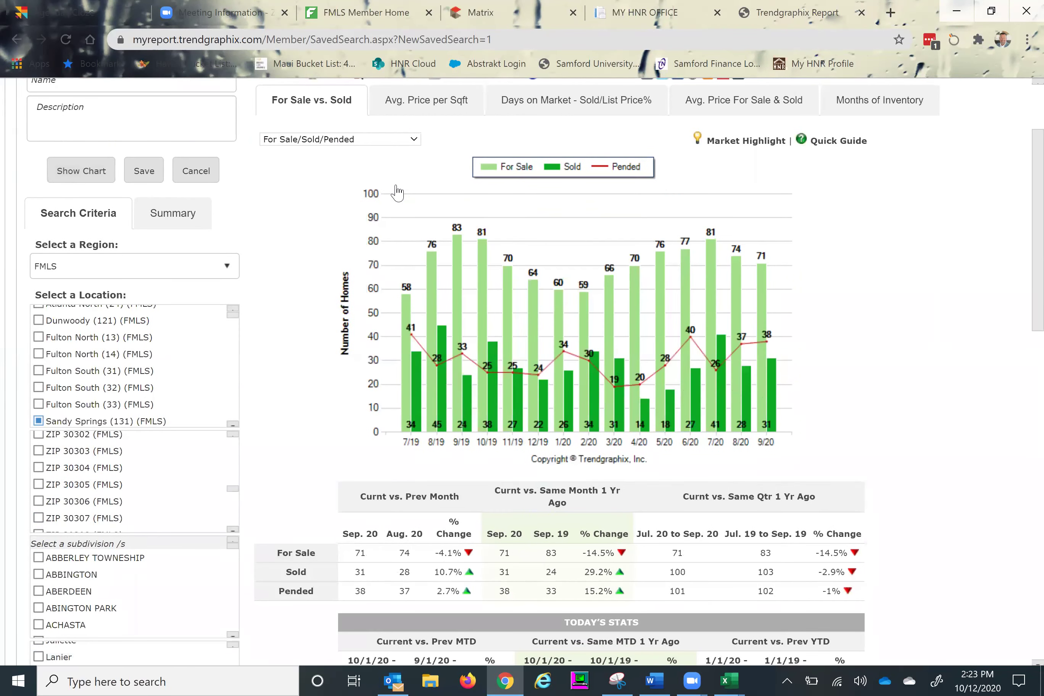
Review the Sandy Springs (131) condo For Sale vs. Sold chart, comparison tables, Today's Stats and monthly Data Table.
scroll(397, 193, "up", 3)
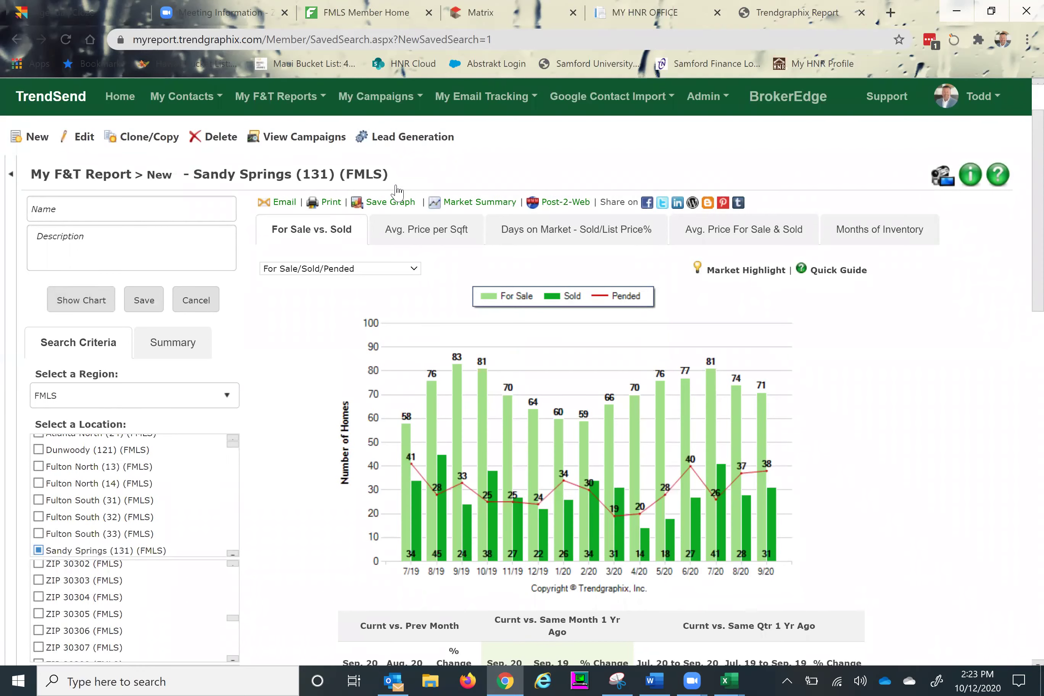
scroll(397, 193, "down", 4)
scroll(397, 193, "down", 5)
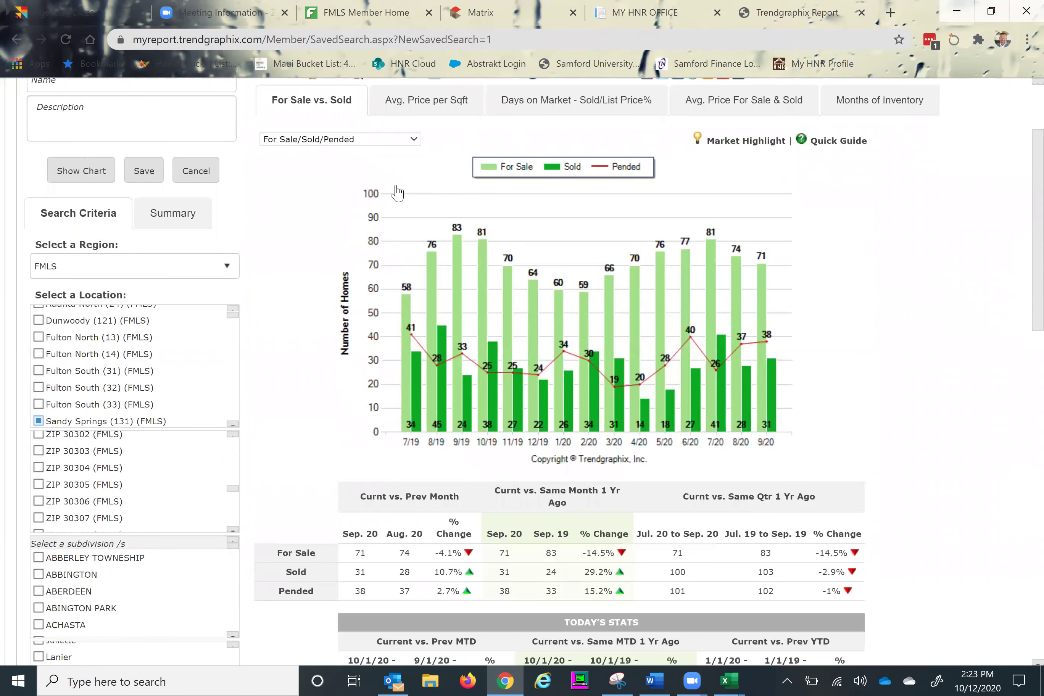
scroll(397, 193, "down", 5)
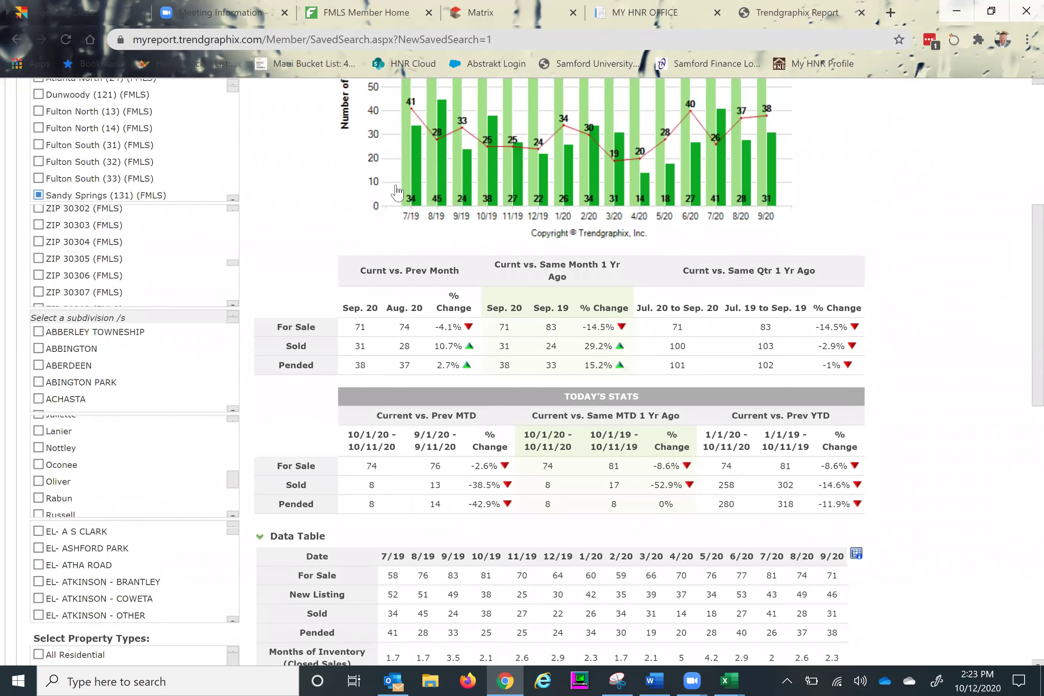
scroll(397, 193, "down", 3)
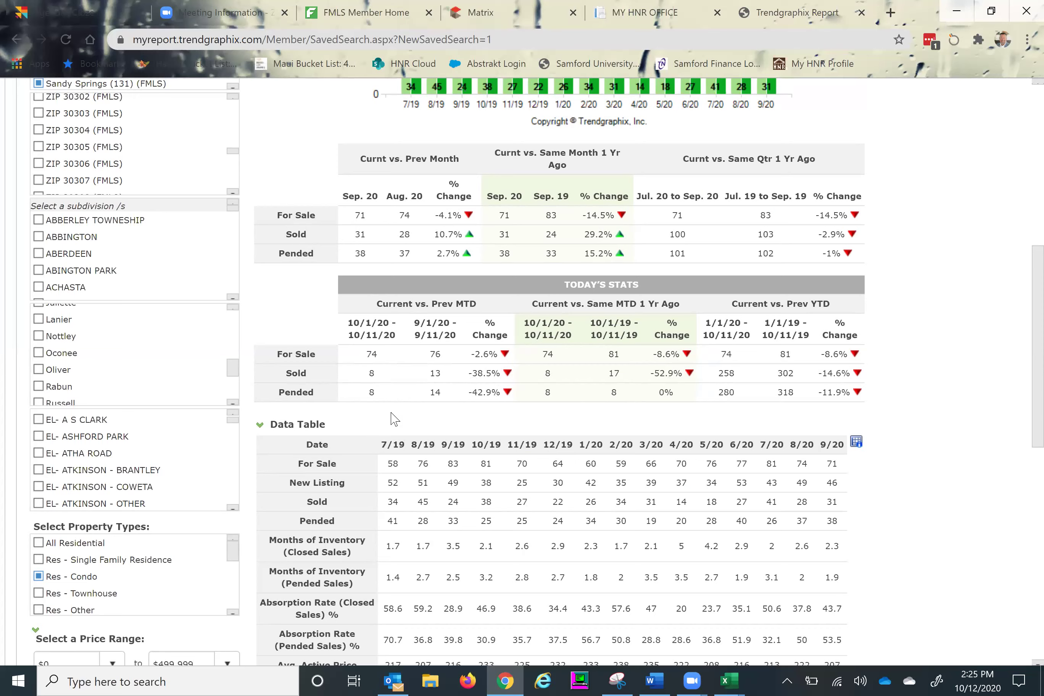
scroll(395, 418, "down", 5)
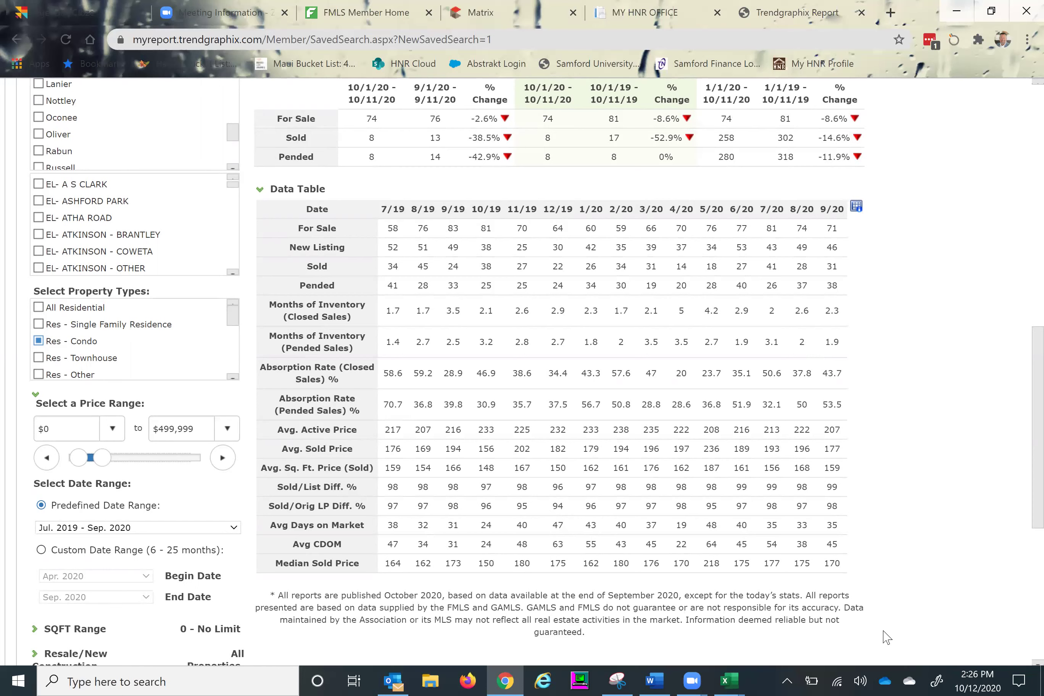
Clear the Res - Condo property type and the Sandy Springs (131) location from the search criteria.
left_click(39, 341)
scroll(234, 96, "up", 2)
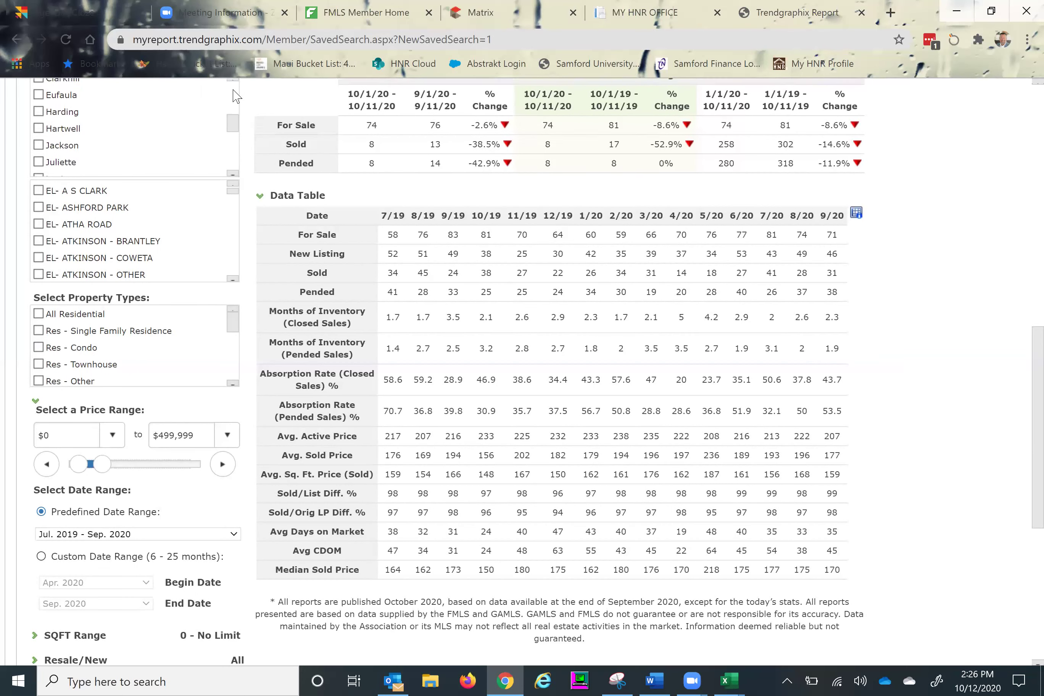
scroll(427, 134, "up", 7)
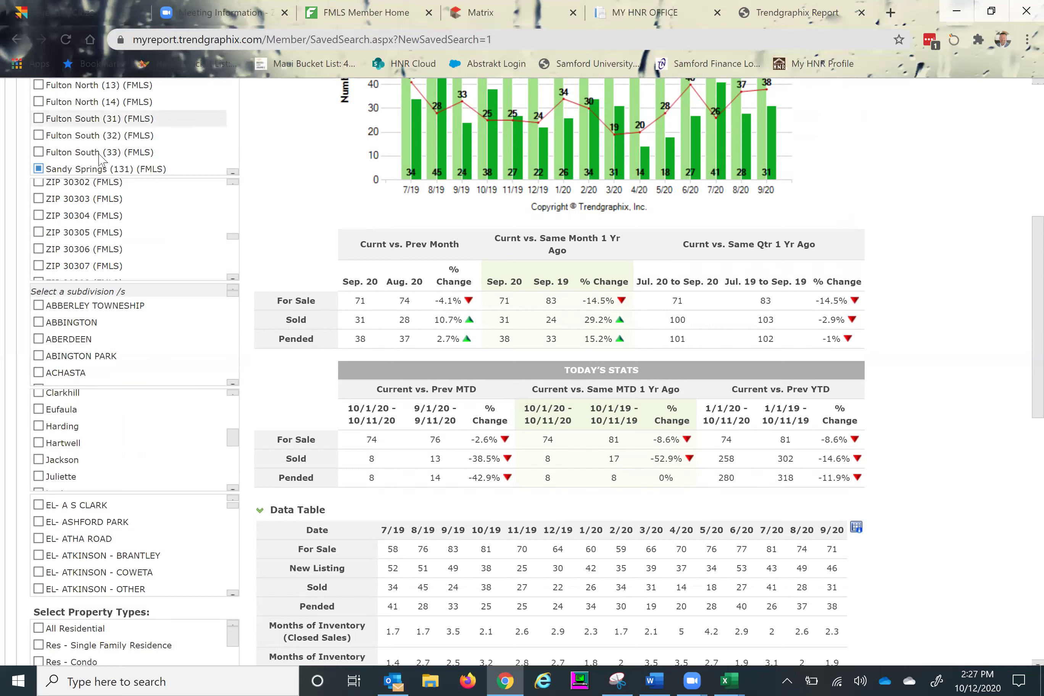
left_click(36, 169)
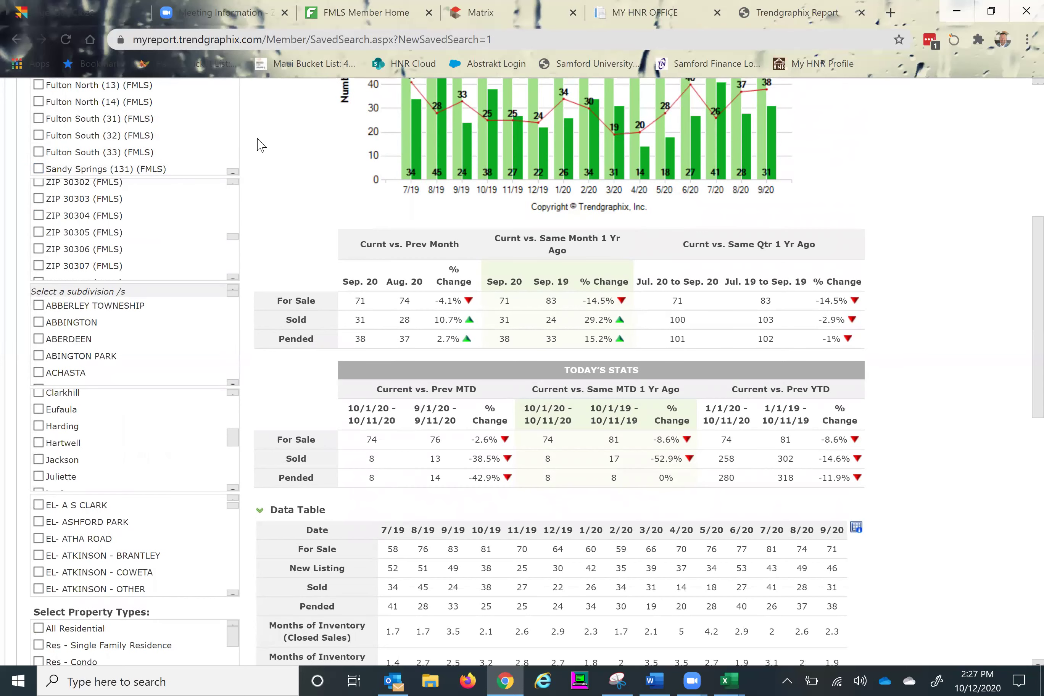
Select Atlanta North (23) (FMLS) as the report's location.
scroll(262, 145, "up", 4)
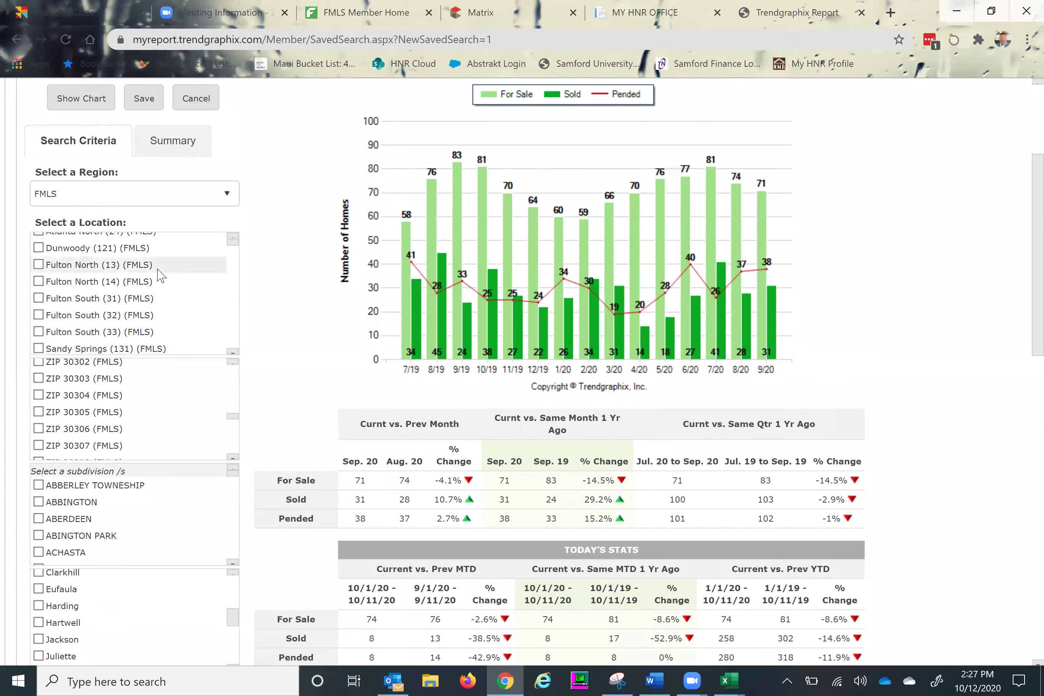
scroll(233, 262, "down", 3)
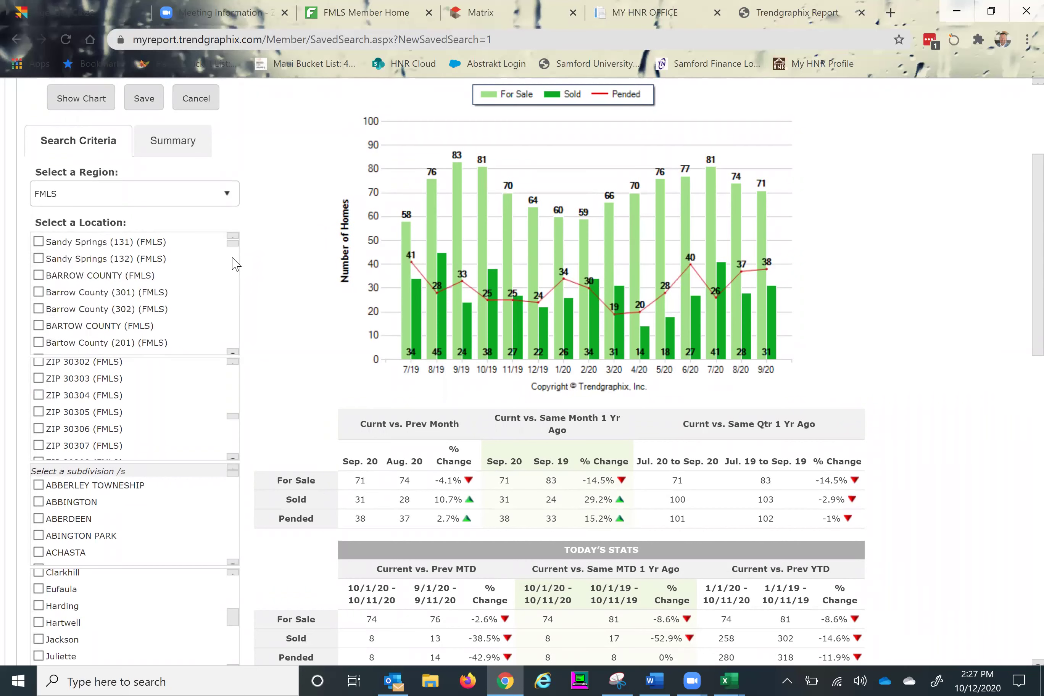
scroll(234, 263, "down", 5)
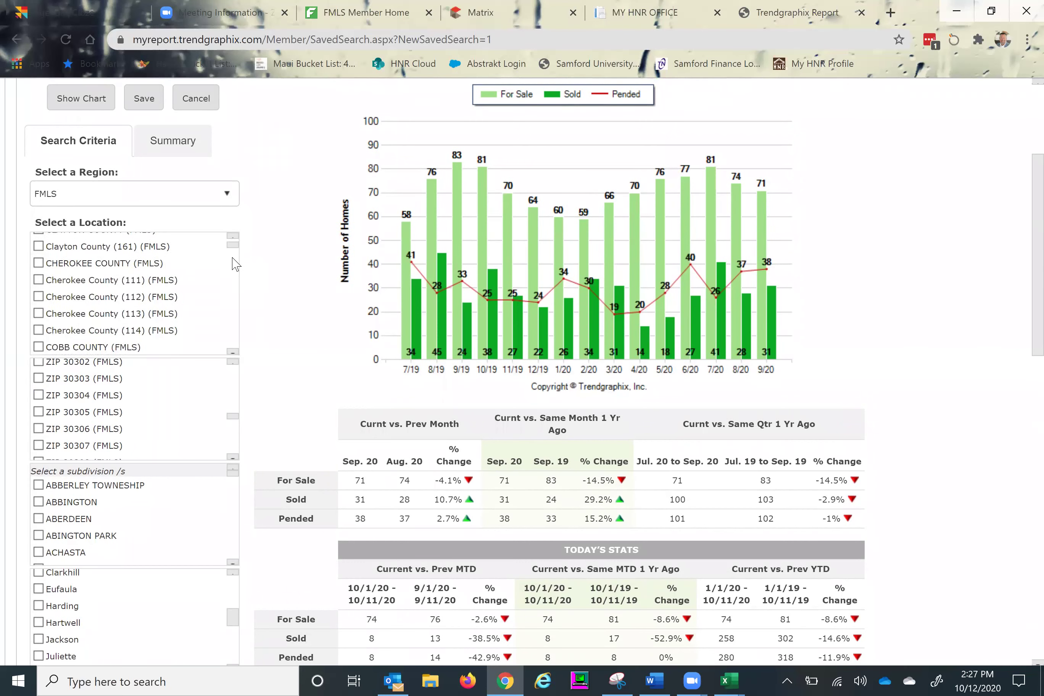
scroll(234, 263, "down", 2)
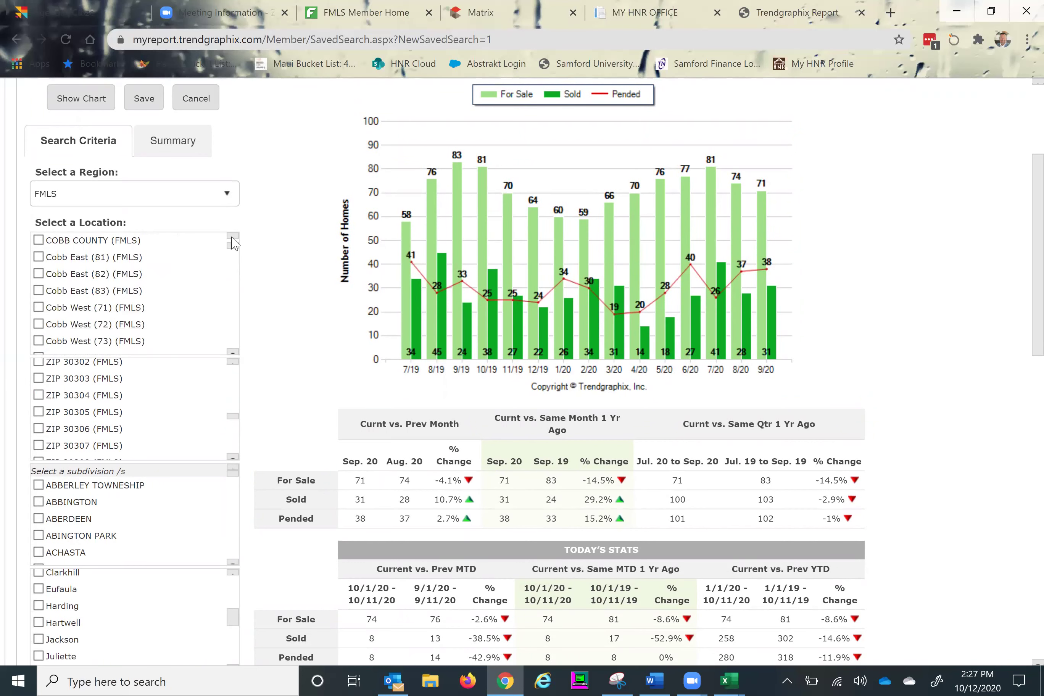
scroll(233, 242, "up", 10)
left_click(38, 320)
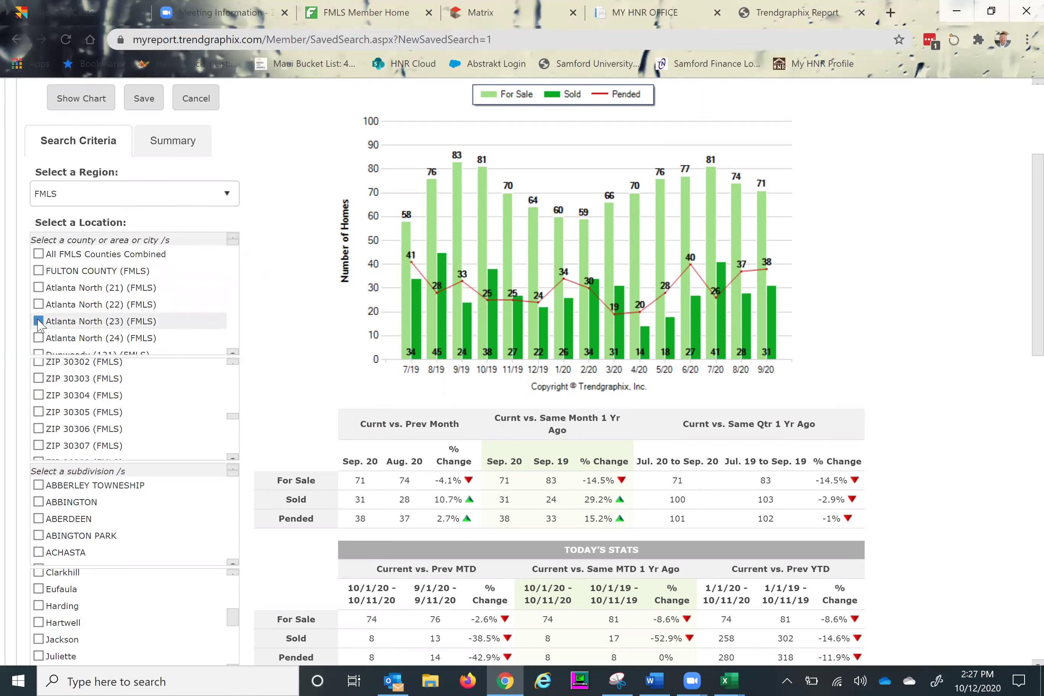
Set the report's property type to Res - Single Family Residence.
scroll(306, 346, "down", 10)
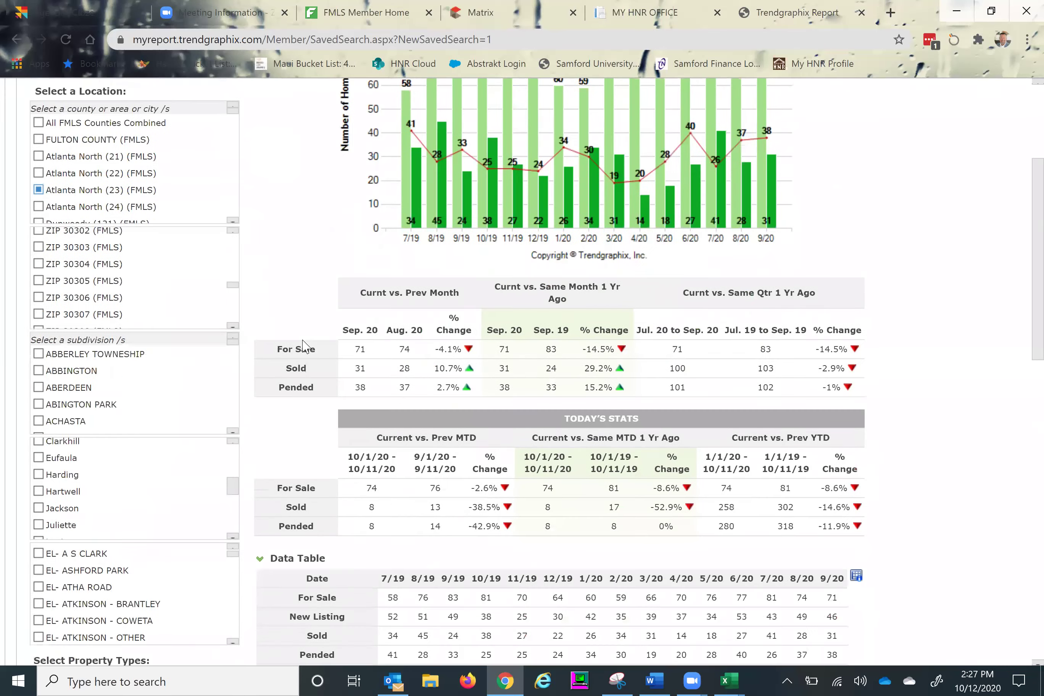
scroll(304, 345, "down", 3)
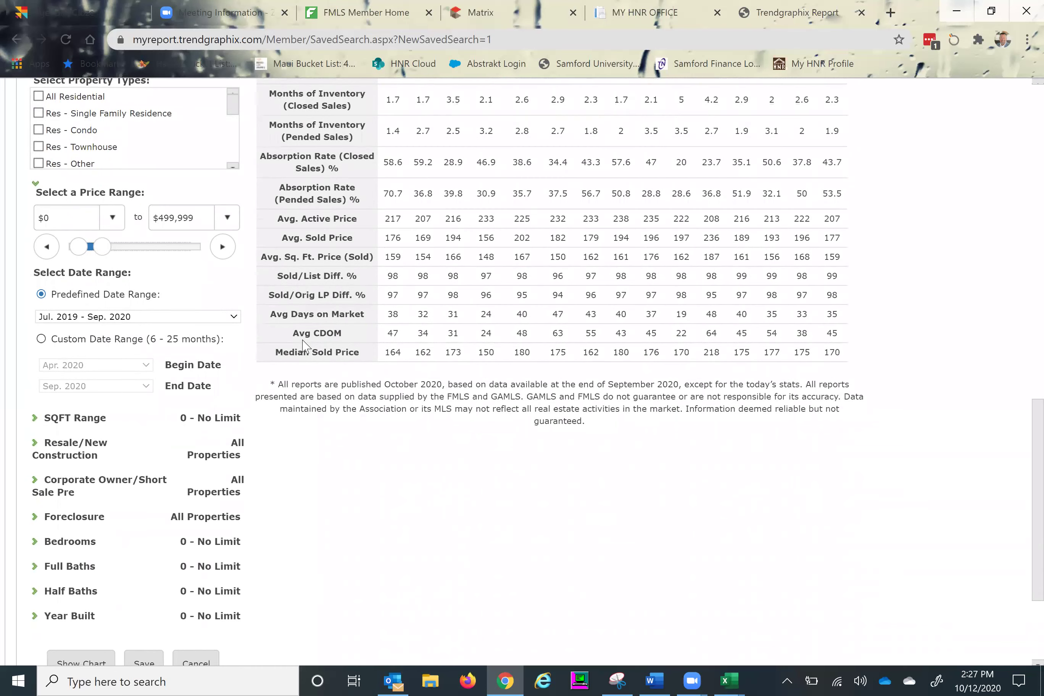
left_click(39, 113)
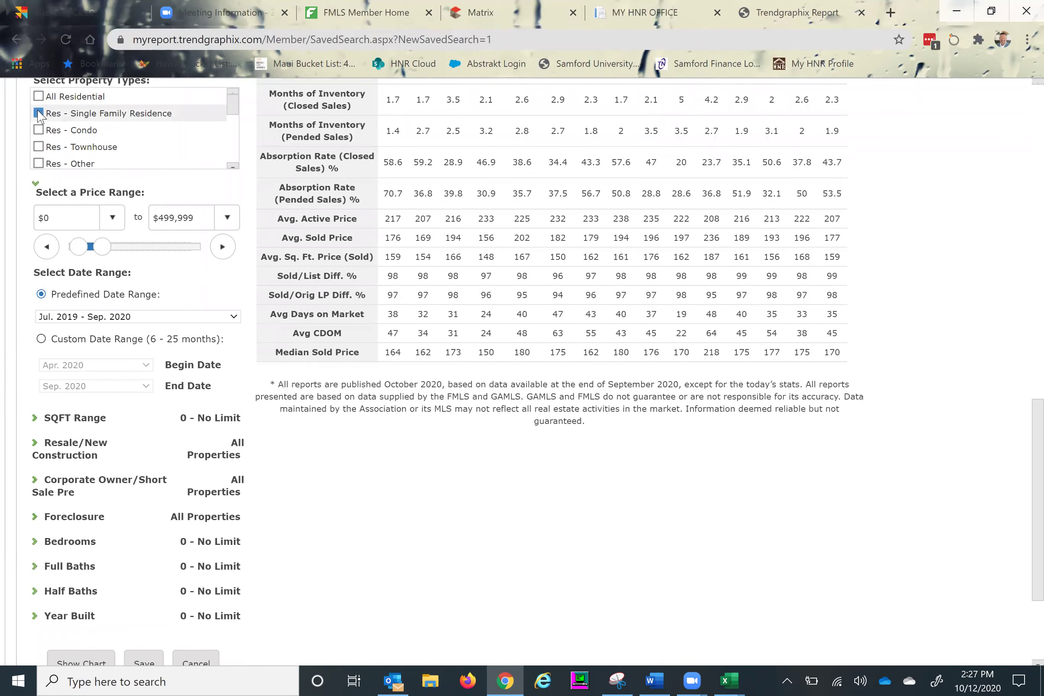
Set the price range of the search from $400,000 to $599,999.
left_click(112, 218)
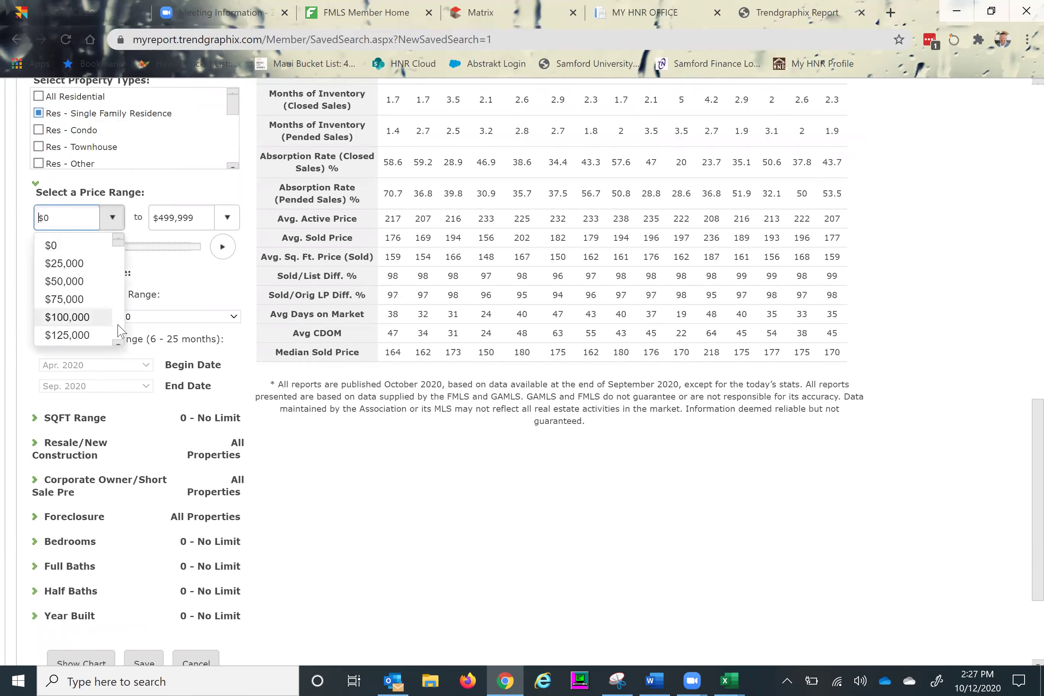
scroll(119, 332, "down", 4)
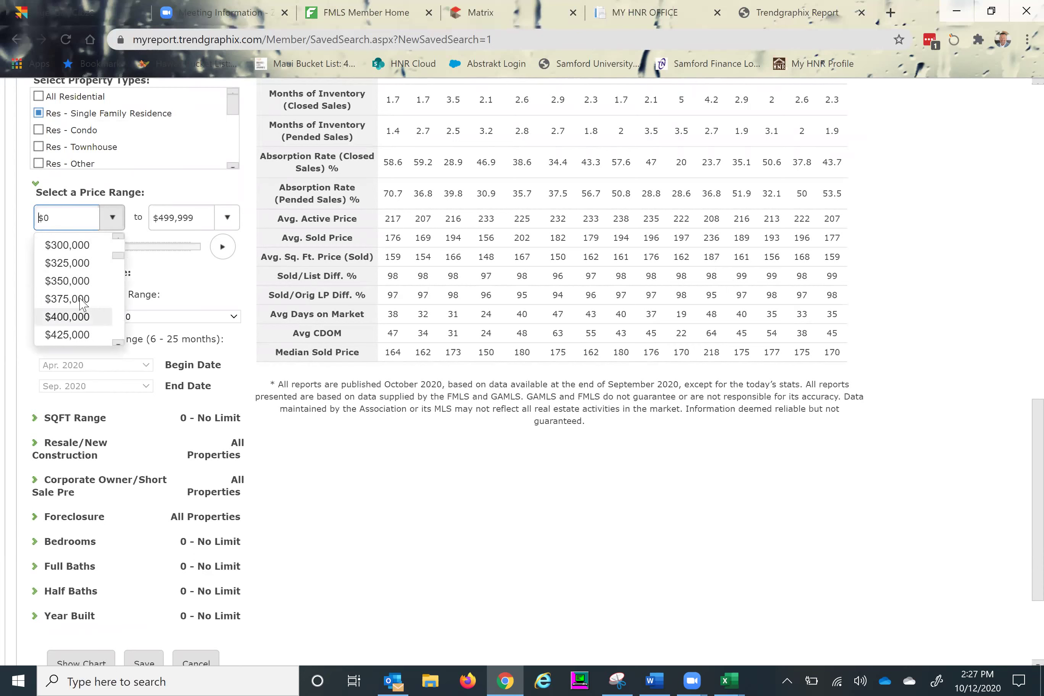
left_click(67, 316)
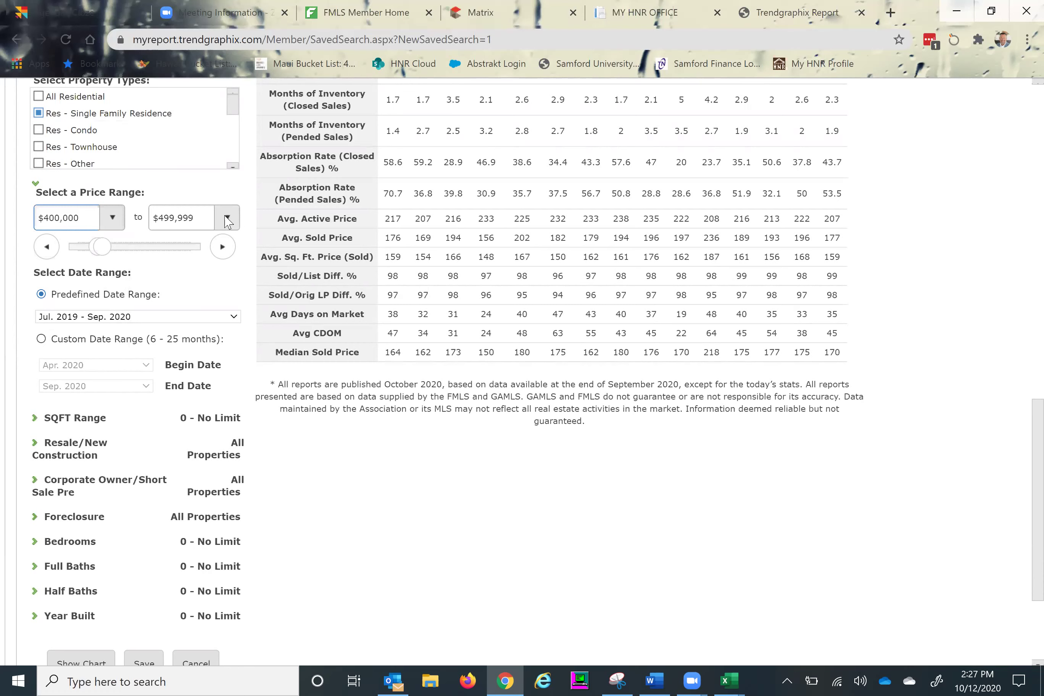
left_click(226, 227)
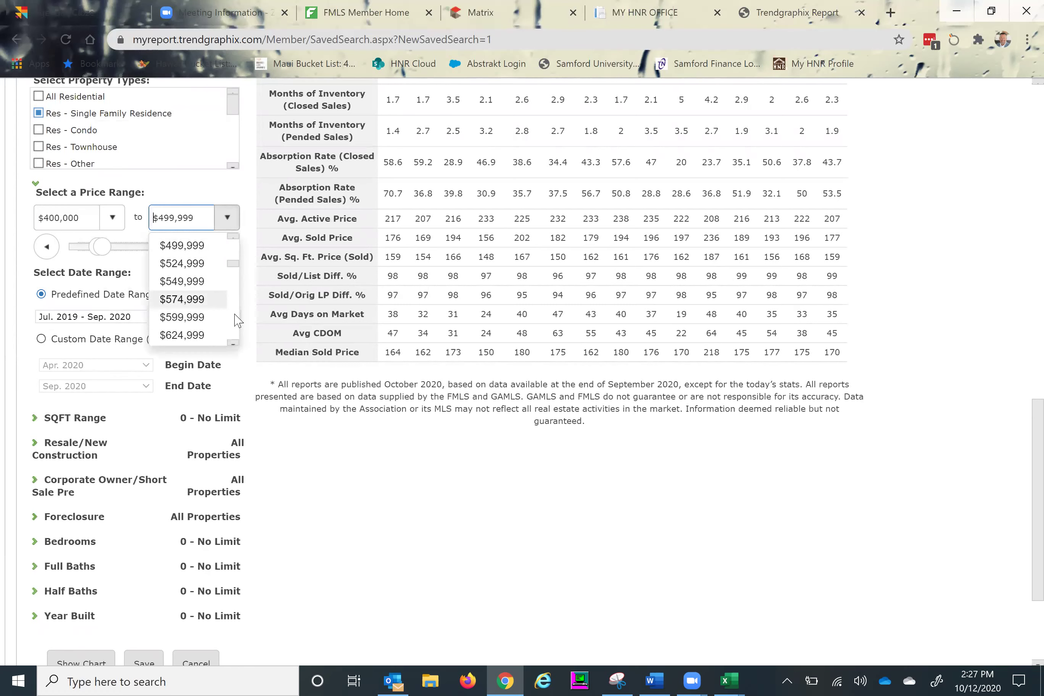
scroll(228, 288, "down", 3)
left_click(233, 237)
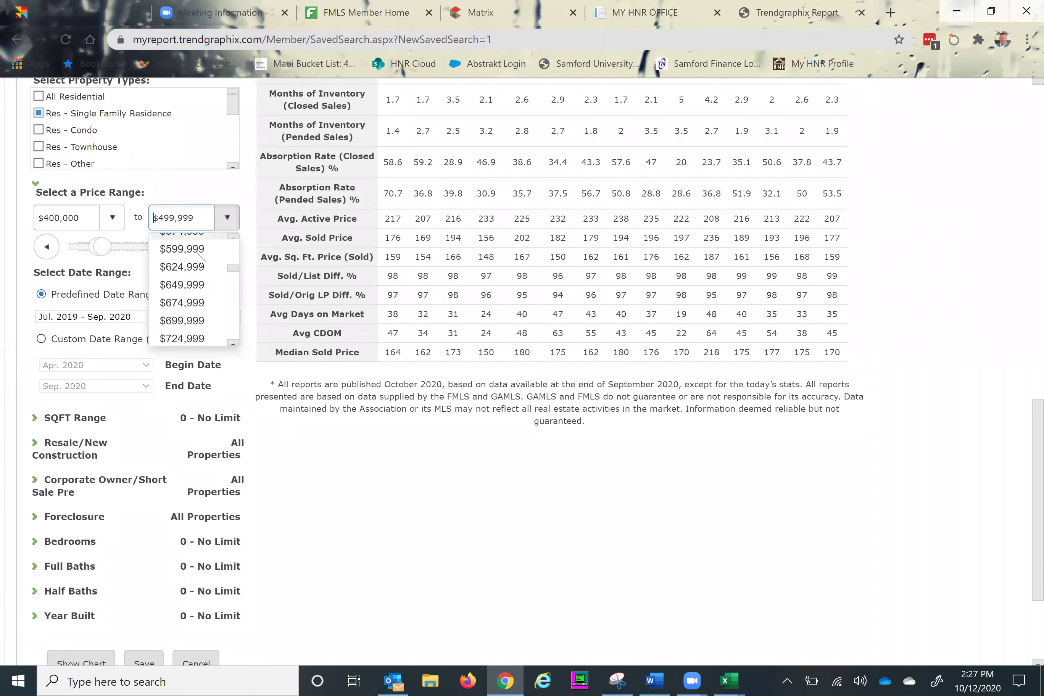
left_click(182, 249)
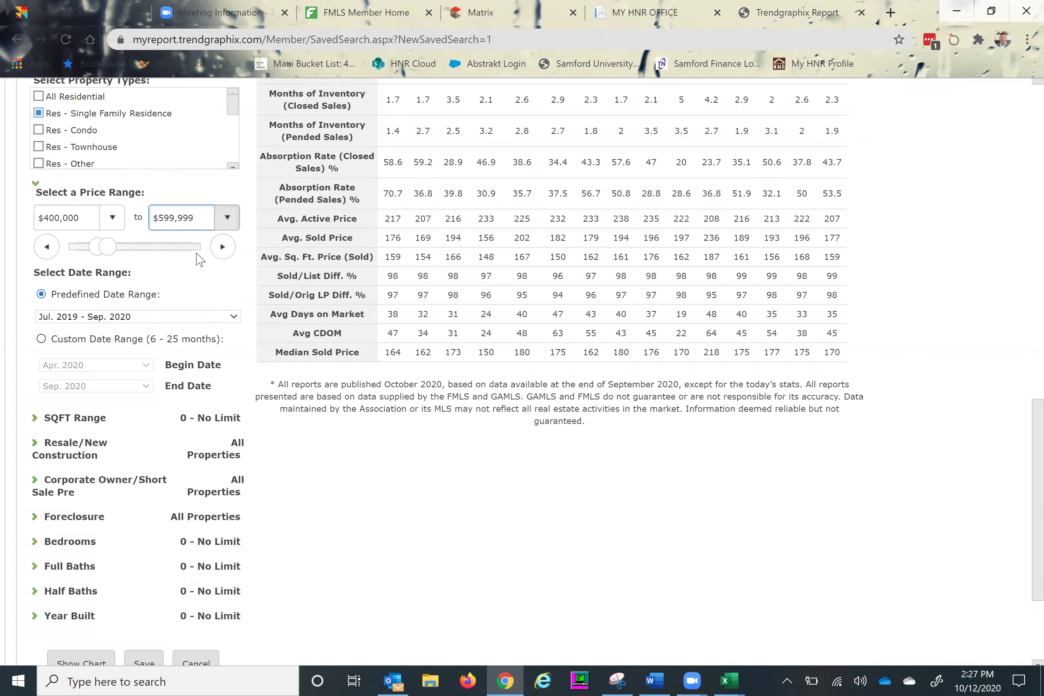
Generate the For Sale vs. Sold chart for Atlanta North (23) with the current search criteria.
scroll(199, 259, "up", 10)
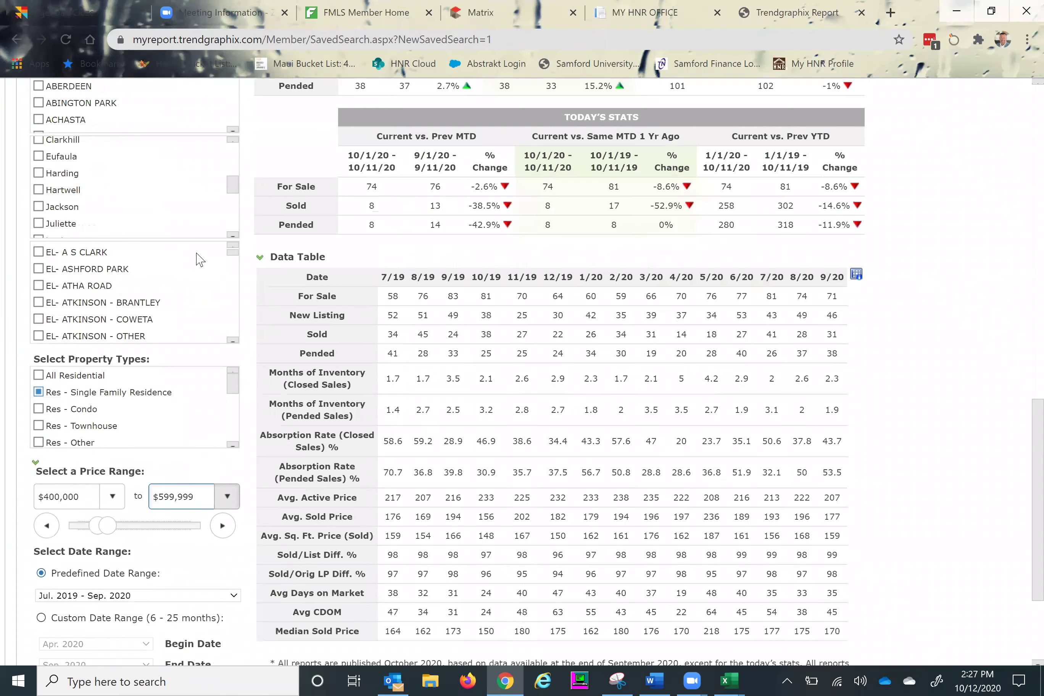
scroll(199, 260, "up", 8)
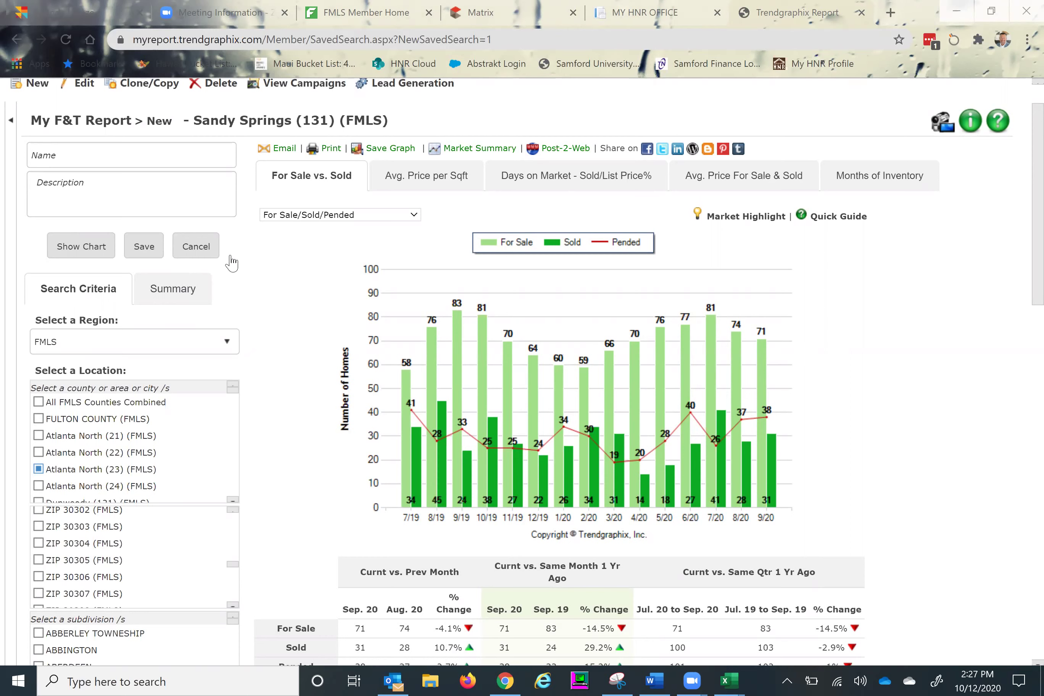
left_click(83, 247)
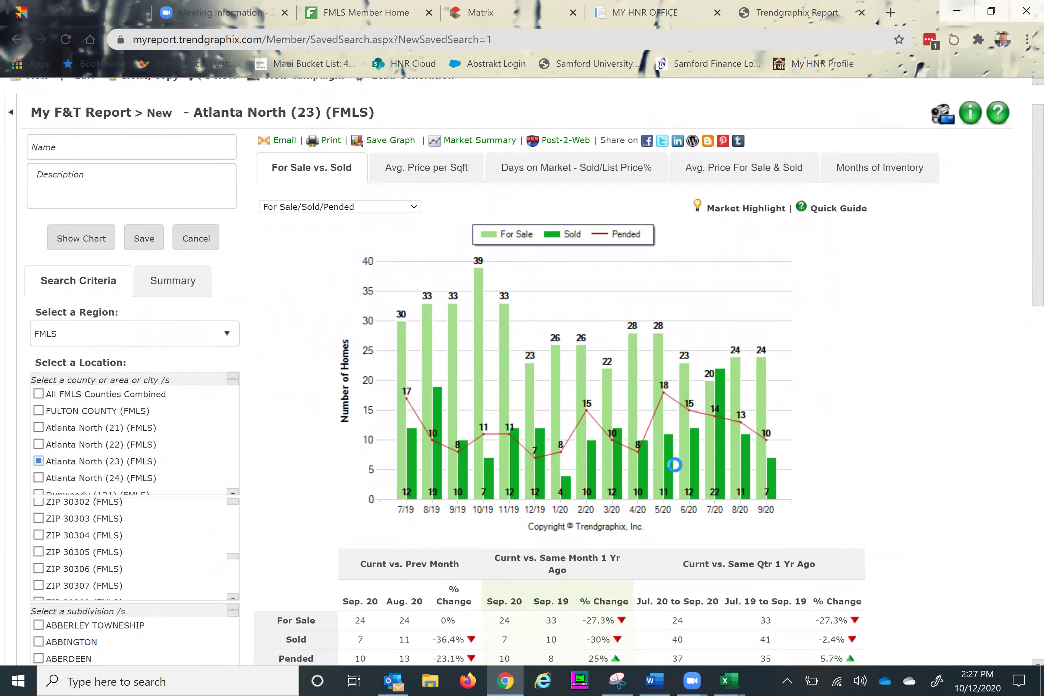
Review the Atlanta North (23) For Sale vs. Sold chart with its period comparison and Today's Stats tables.
scroll(674, 465, "down", 3)
scroll(673, 465, "down", 1)
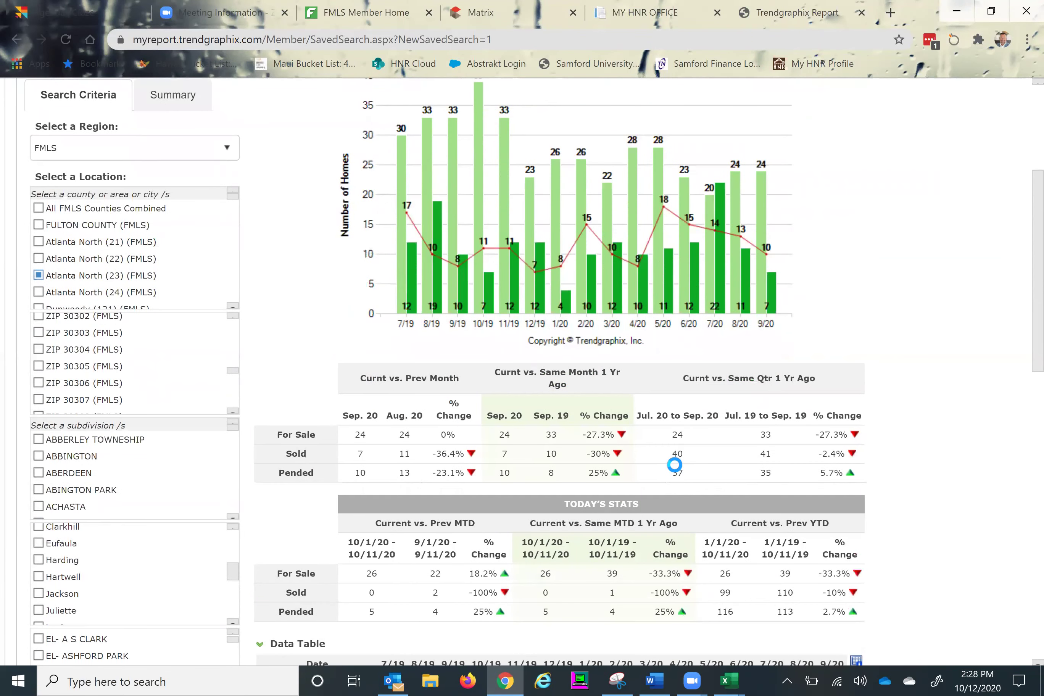
scroll(674, 464, "up", 3)
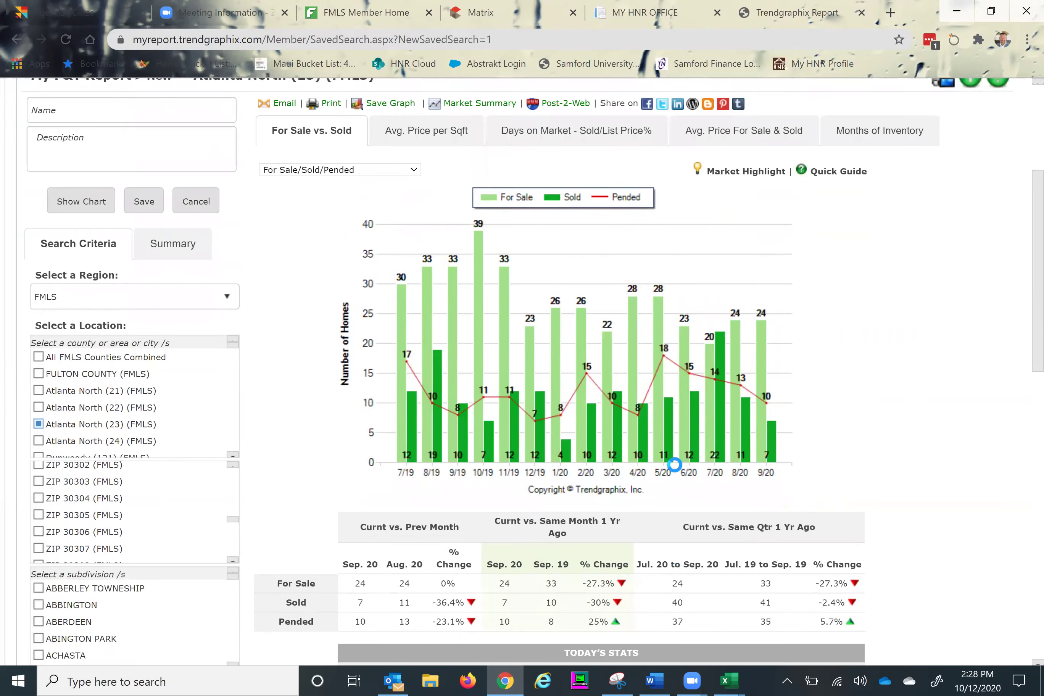
scroll(673, 464, "down", 1)
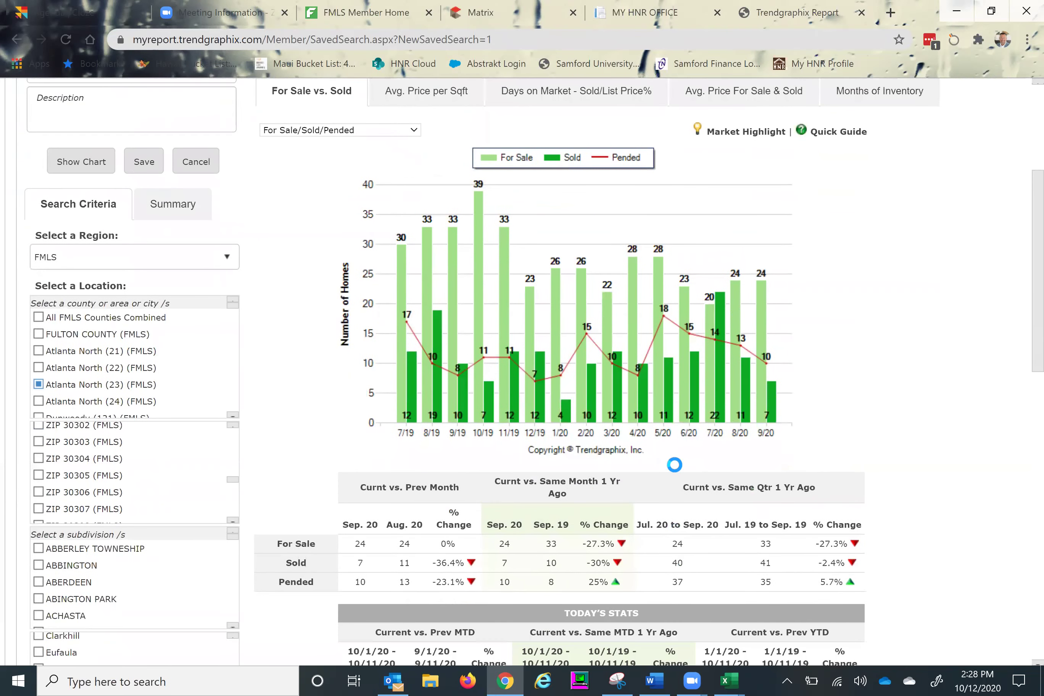
scroll(674, 464, "down", 3)
scroll(673, 464, "down", 2)
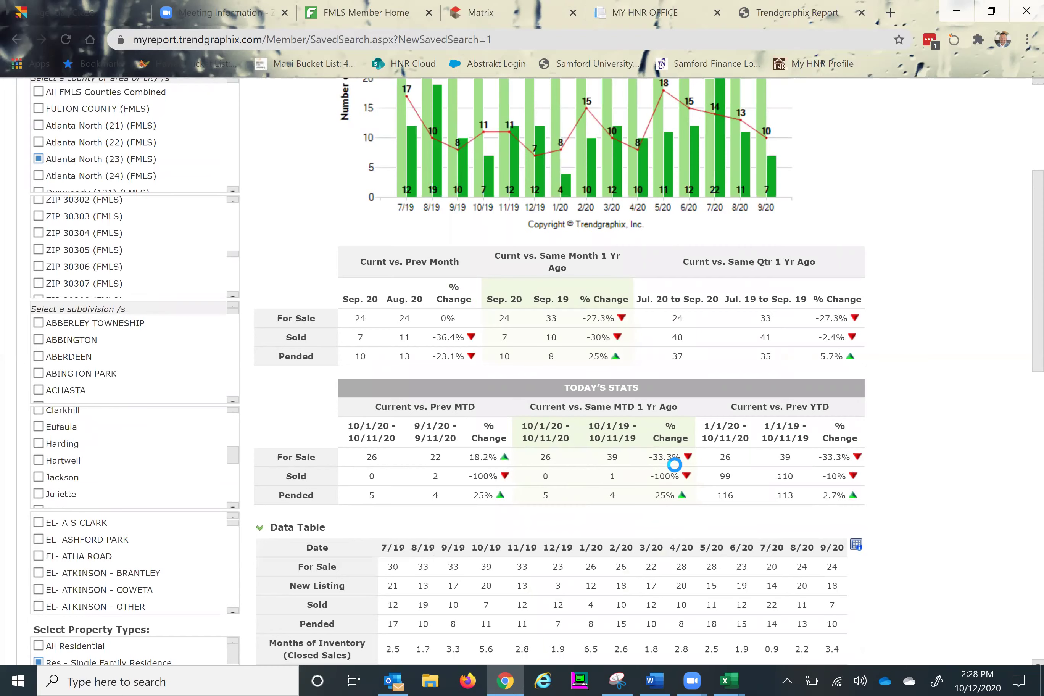
scroll(673, 464, "up", 7)
scroll(674, 464, "down", 1)
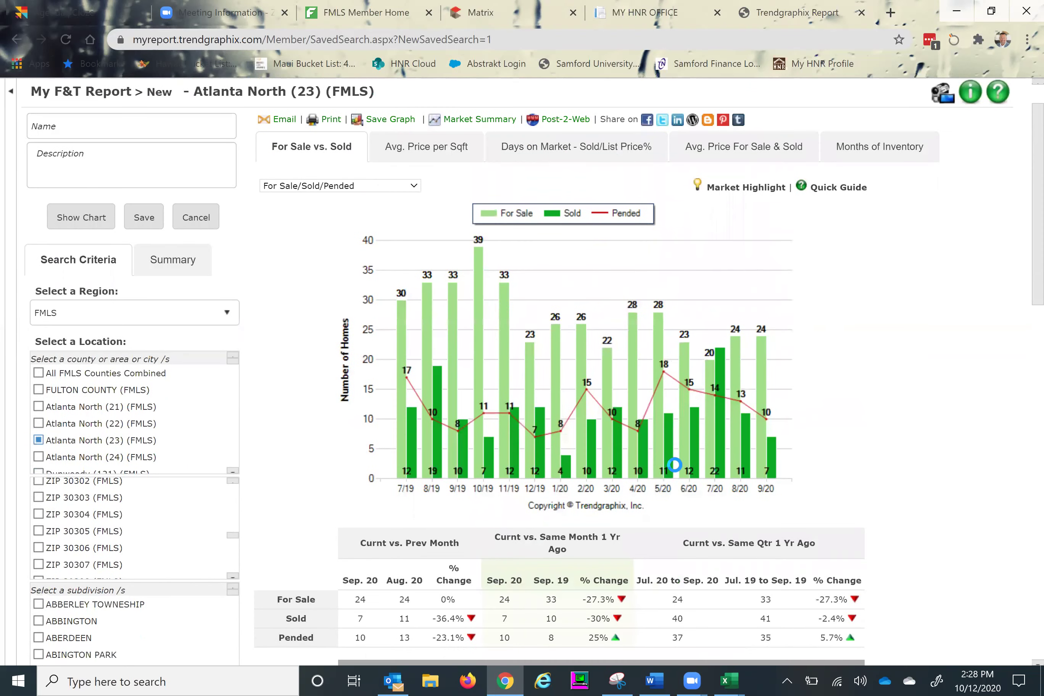
Examine the Atlanta North (23) monthly Data Table, covering inventory, absorption rate, prices and days on market.
scroll(674, 465, "down", 9)
scroll(674, 464, "down", 1)
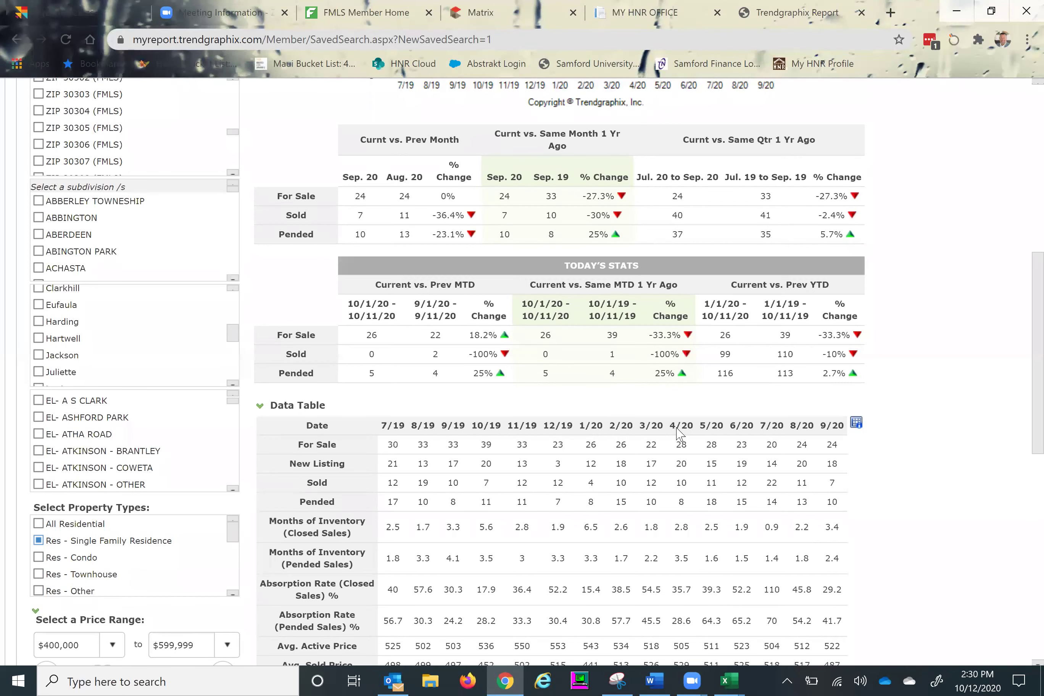
scroll(679, 433, "down", 3)
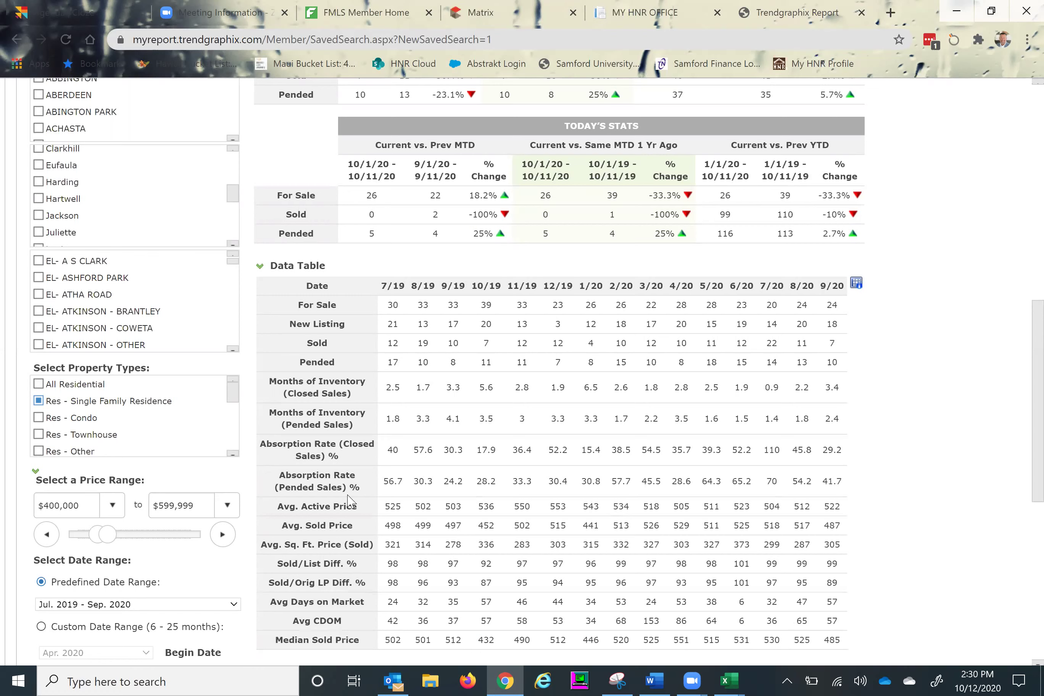
scroll(349, 501, "down", 1)
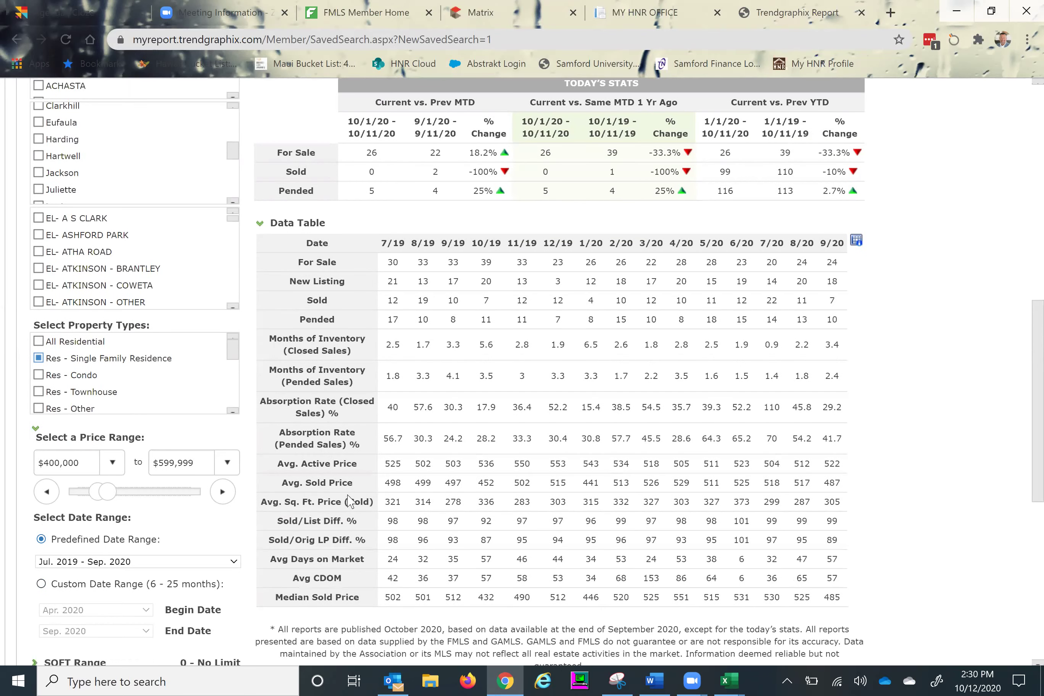
scroll(350, 501, "down", 2)
scroll(349, 502, "up", 3)
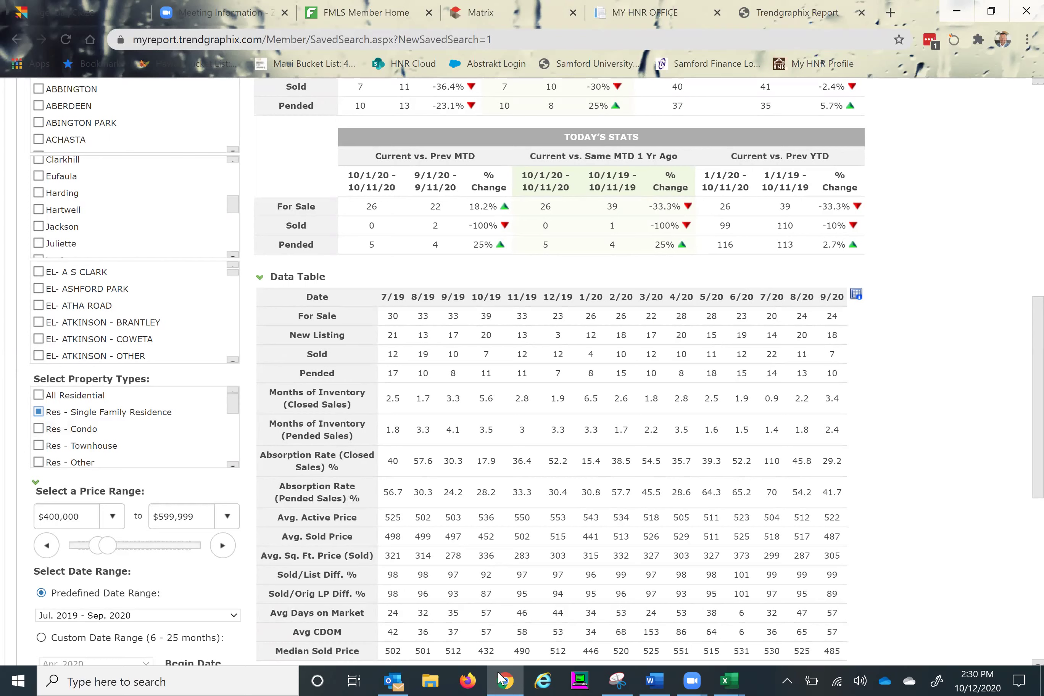
Switch to the FMLS Matrix page and return from the export of the earlier residential search to its criteria.
mouse_move(502, 678)
key("ctrl+shift+Tab")
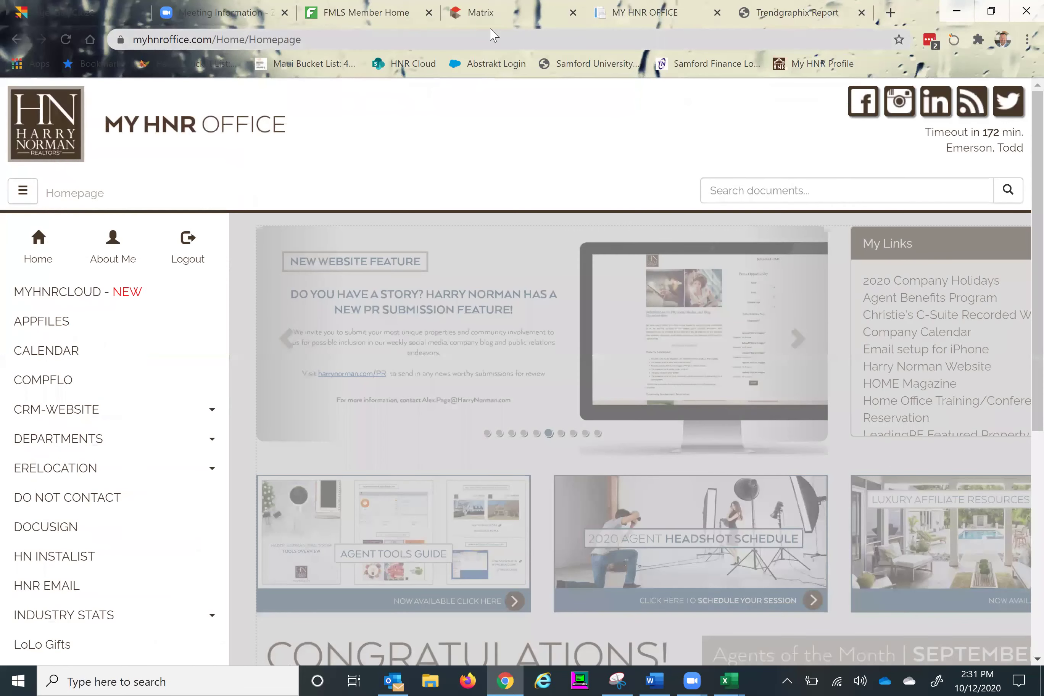
key("ctrl+shift+Tab")
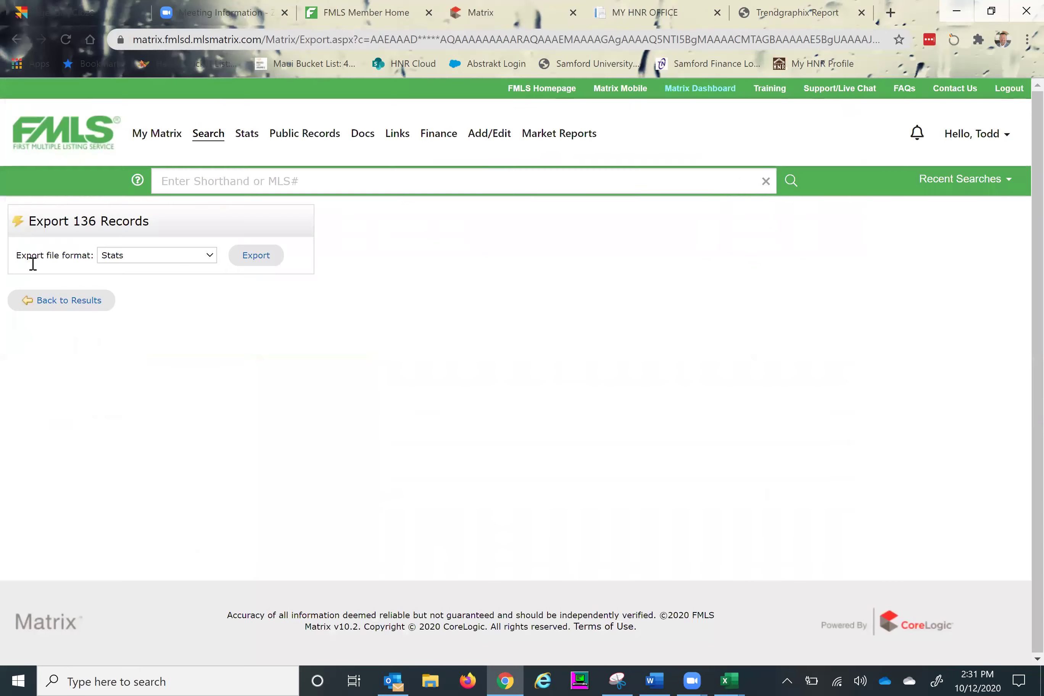
left_click(66, 300)
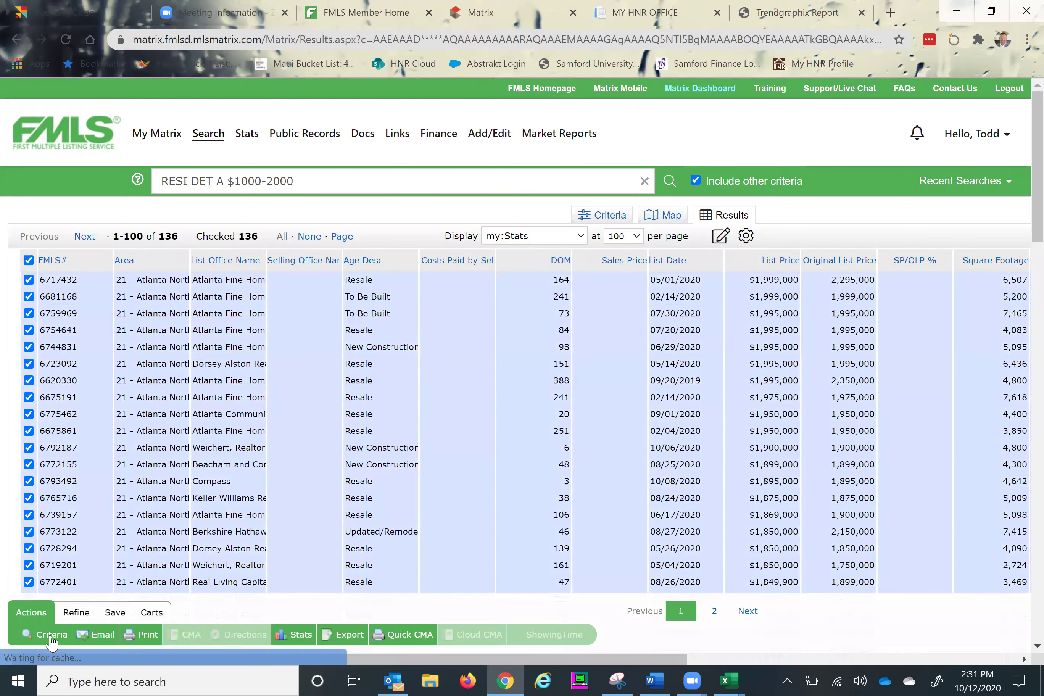
left_click(50, 637)
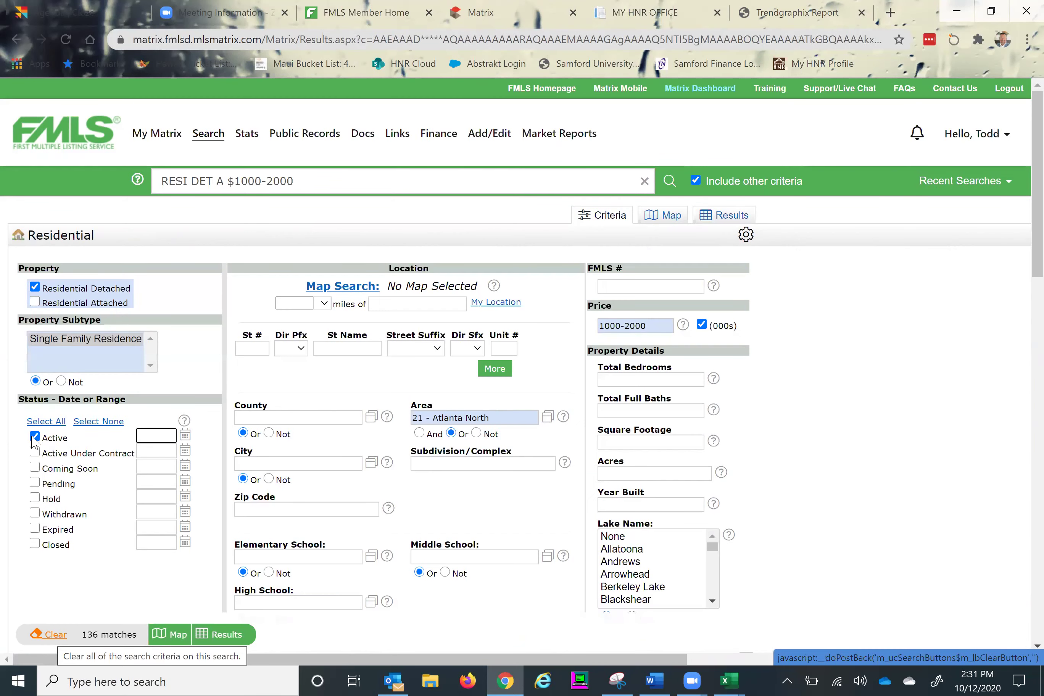
Restrict the search status to Closed only, with a range of 0-60 days.
left_click(35, 544)
left_click(167, 544)
key("BackSpace")
key("BackSpace")
key("BackSpace")
type("60")
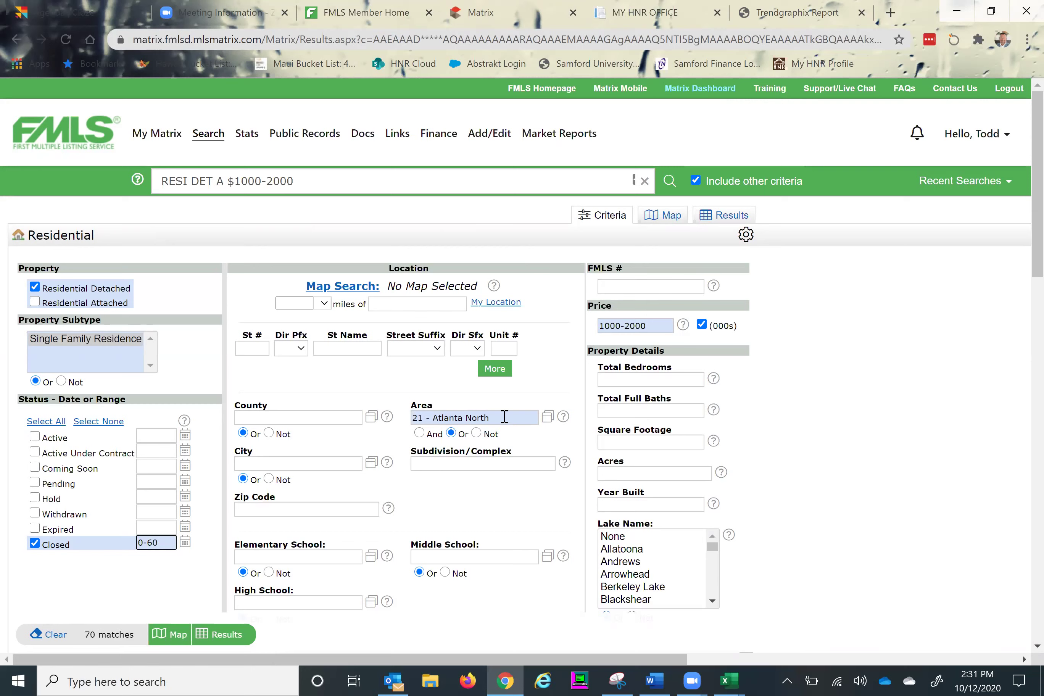
Set the search area to 23 - Atlanta North in place of the existing area.
left_click(505, 417)
type("23")
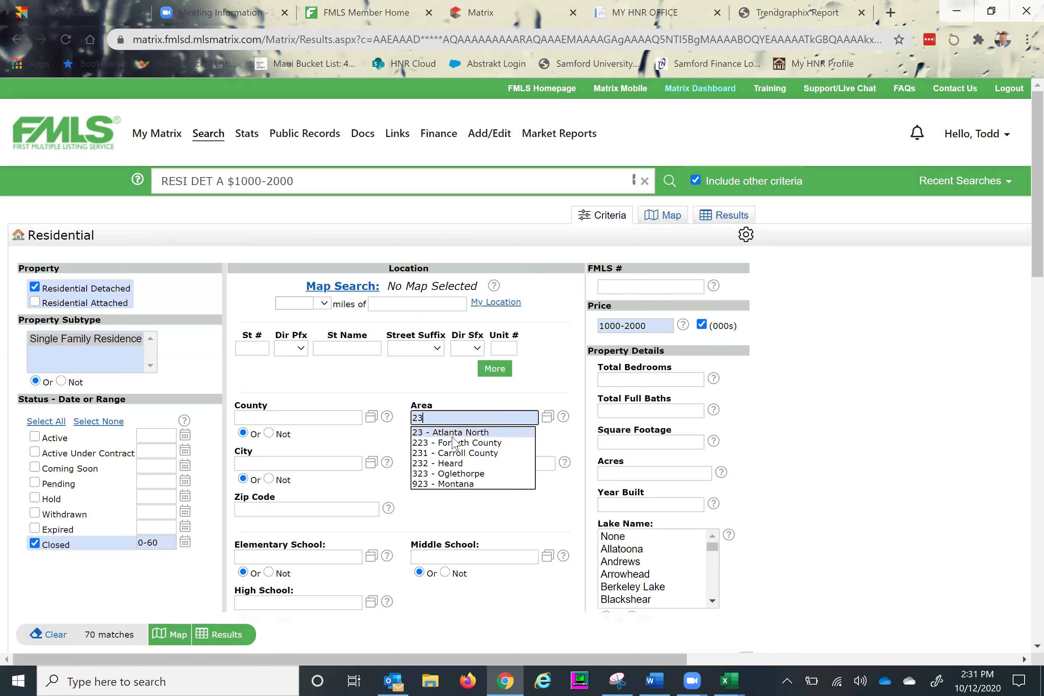
key("Return")
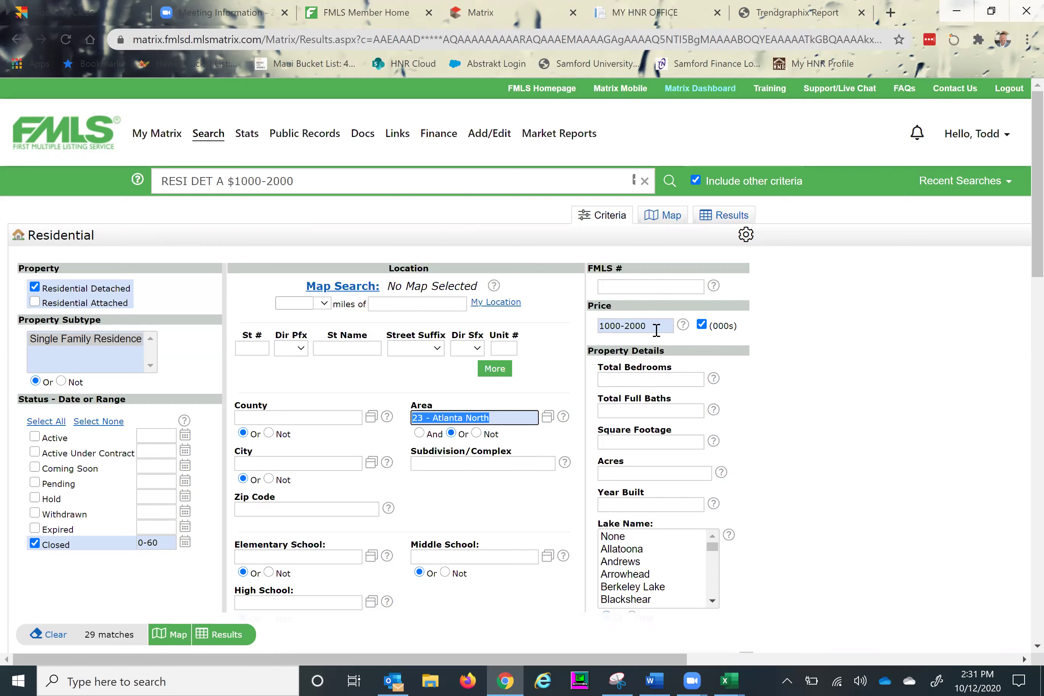
Set the price criterion to 400-600 in thousands.
left_click(655, 330)
key("BackSpace")
key("BackSpace")
key("BackSpace")
key("BackSpace")
key("BackSpace")
key("BackSpace")
key("BackSpace")
key("BackSpace")
key("BackSpace")
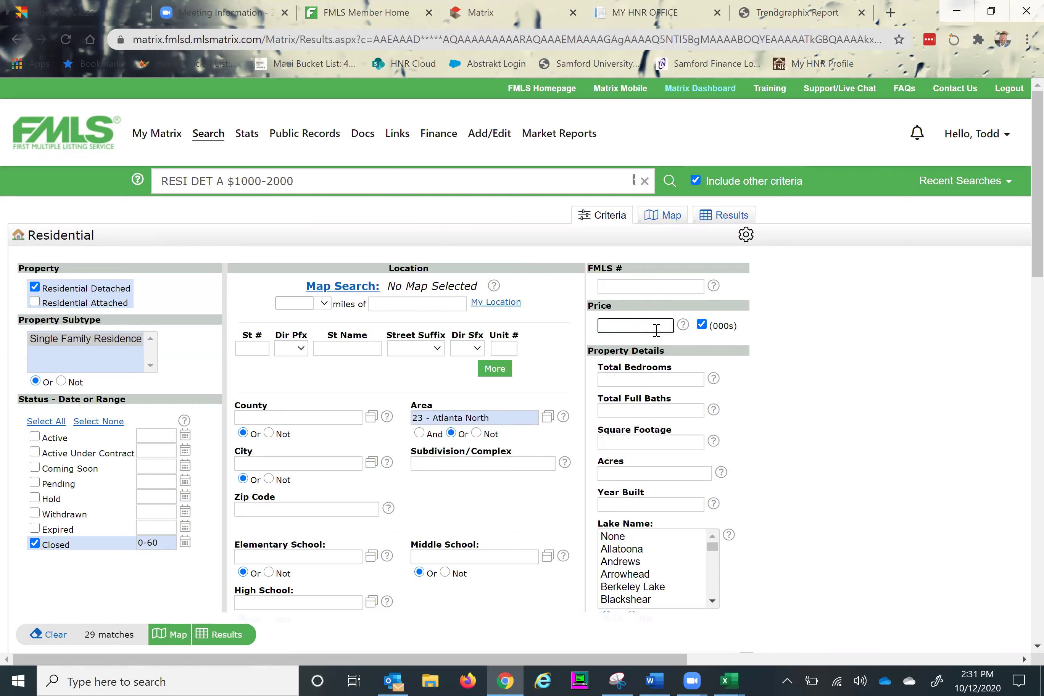
type("400-6--")
key("BackSpace")
type("00")
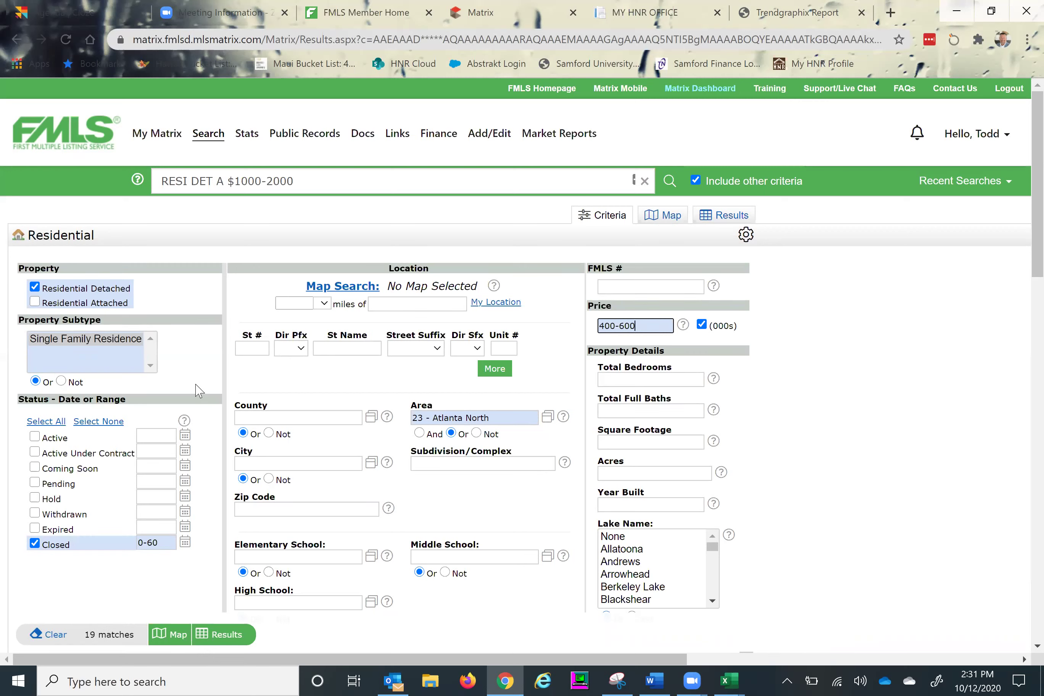
key("Tab")
Export all listings matching the search in the Stats format and open the exported CSV file in Excel.
left_click(227, 643)
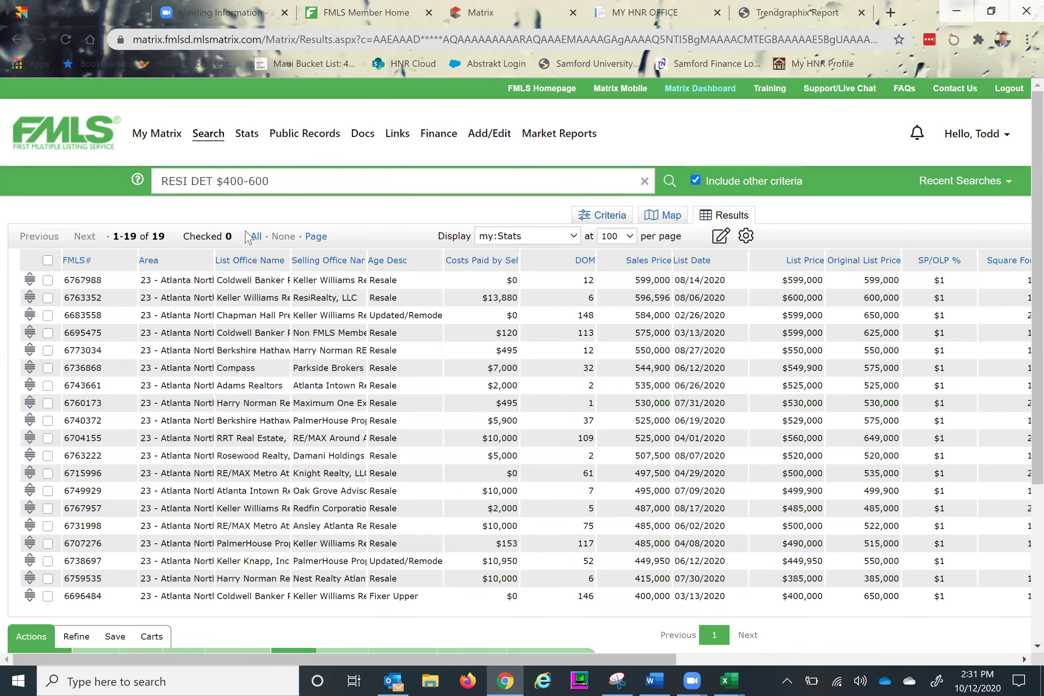
left_click(256, 236)
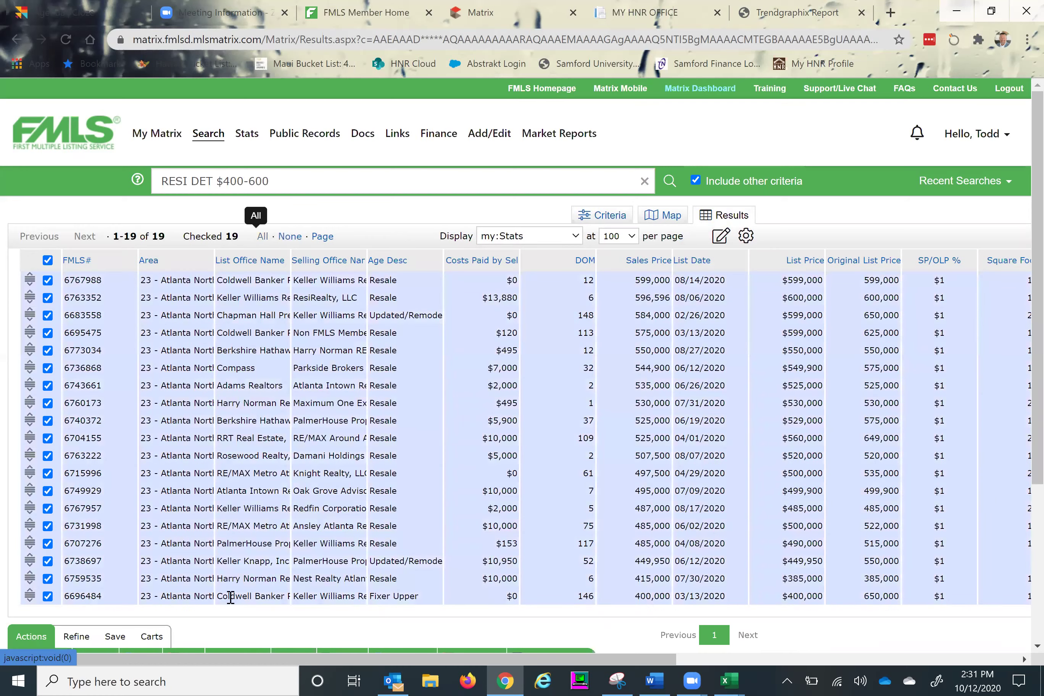
scroll(213, 614, "down", 2)
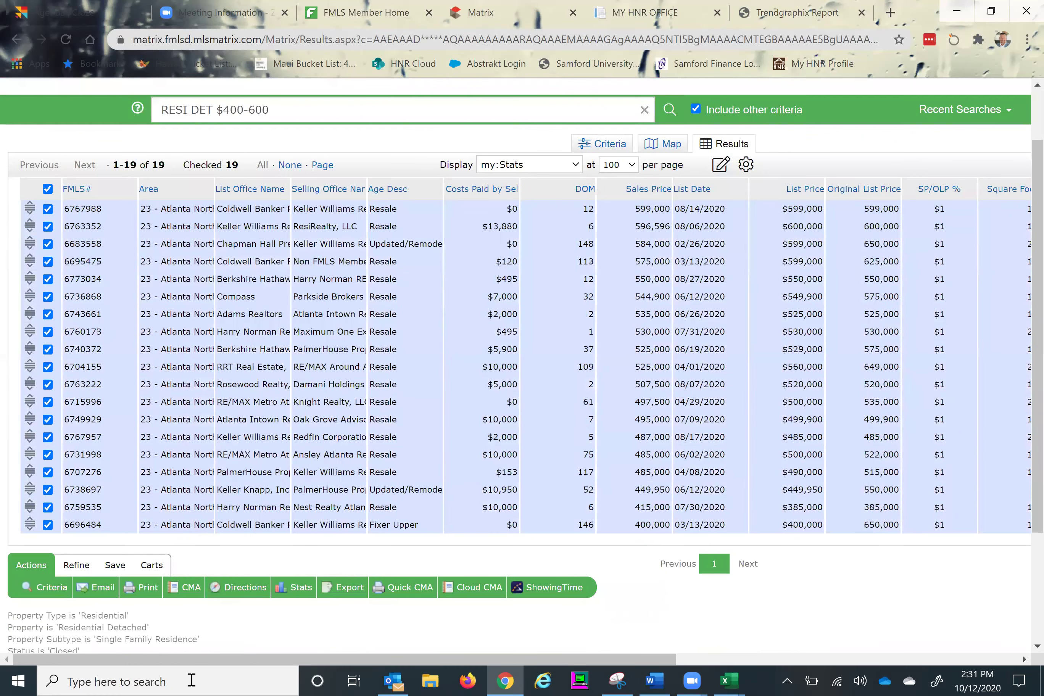
left_click(353, 588)
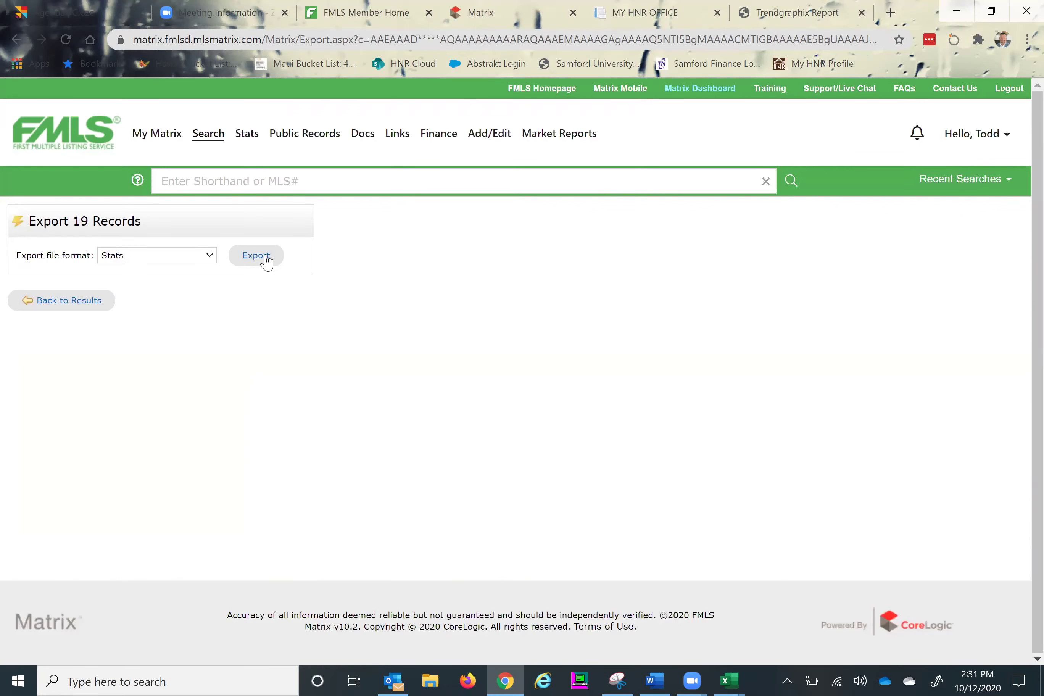
left_click(256, 256)
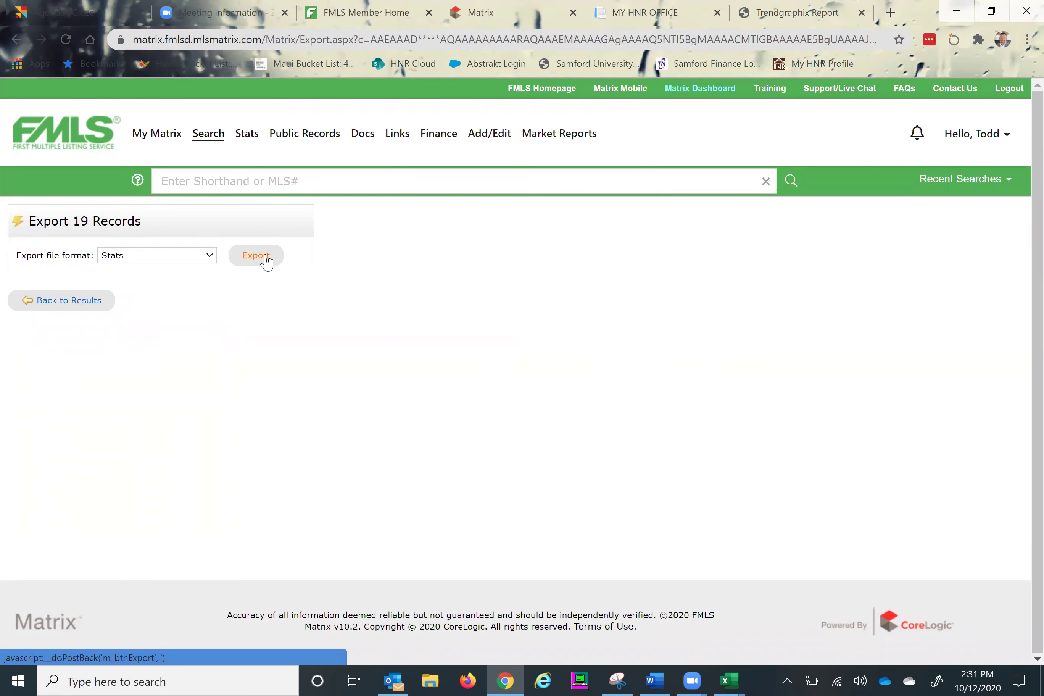
key("alt+Tab")
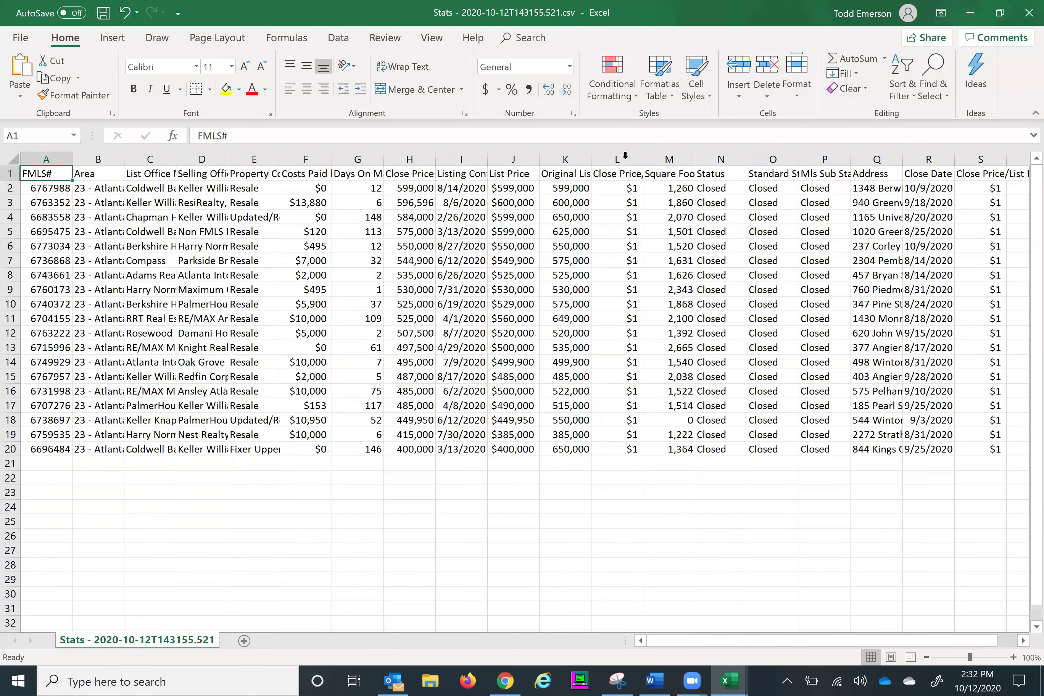
Insert a blank column L after Original List Price and enter the formula =K2-J2 in L2.
right_click(625, 160)
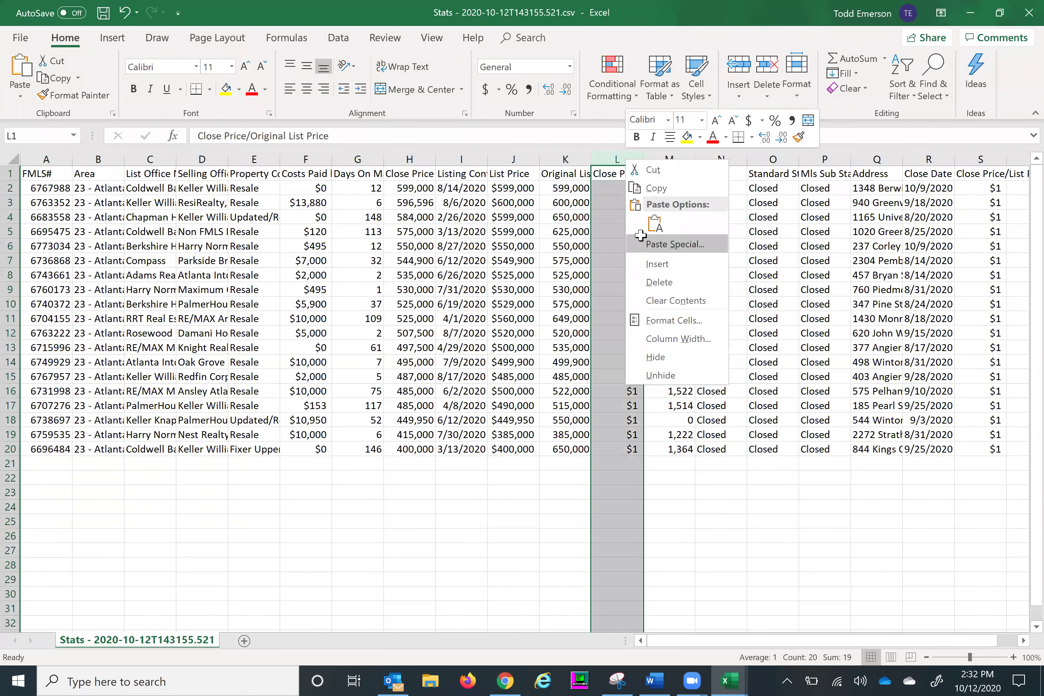
key("i")
left_click(614, 191)
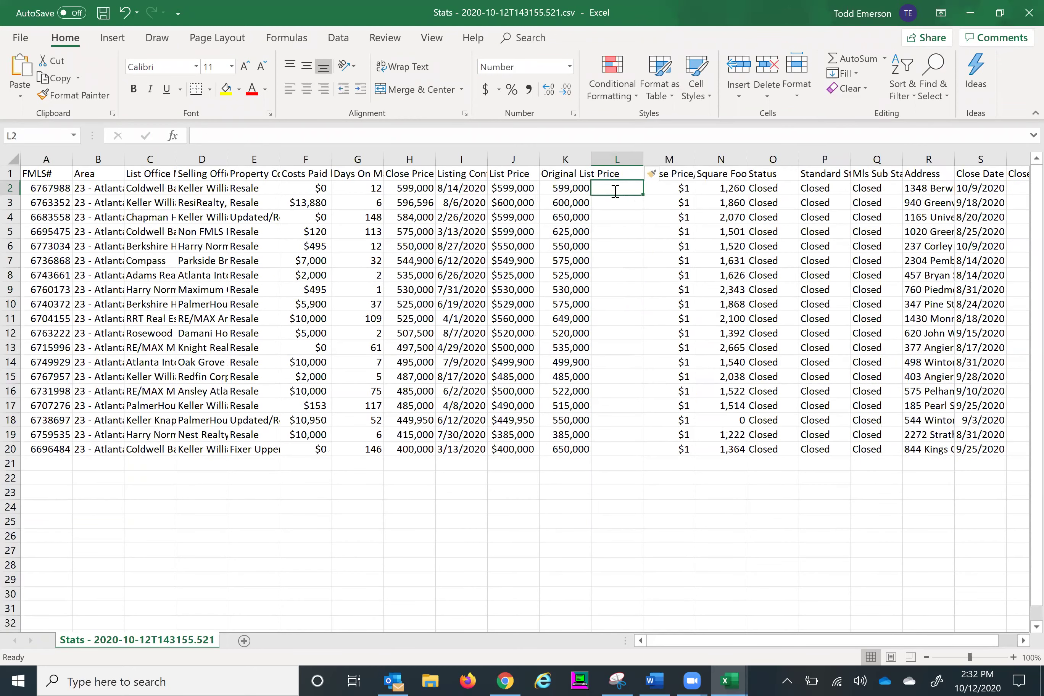
type("=")
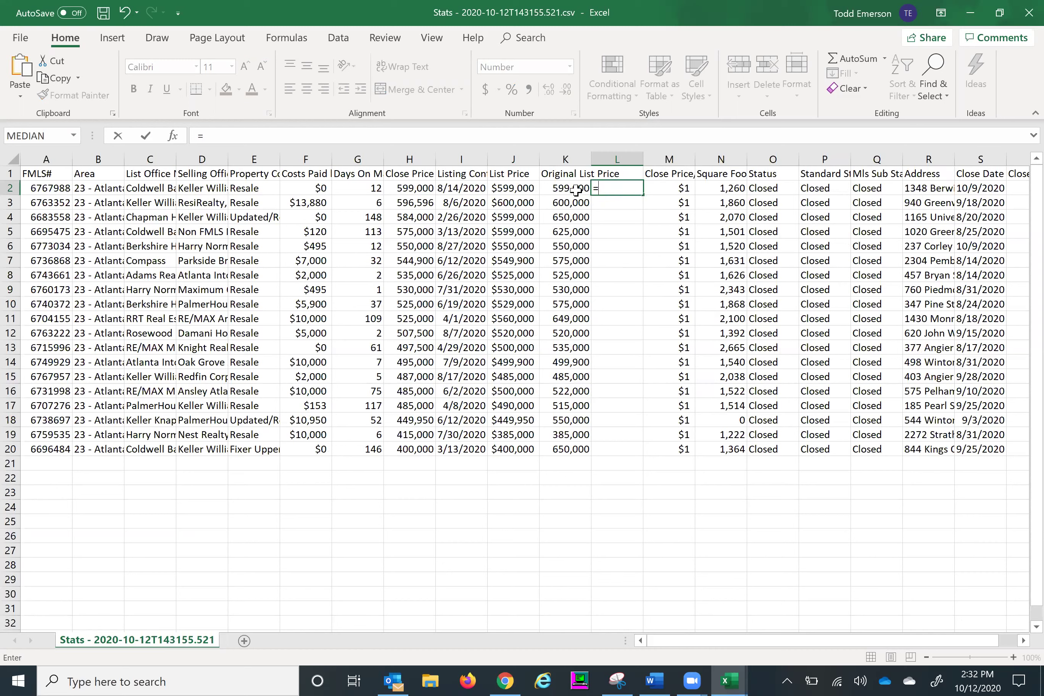
left_click(576, 190)
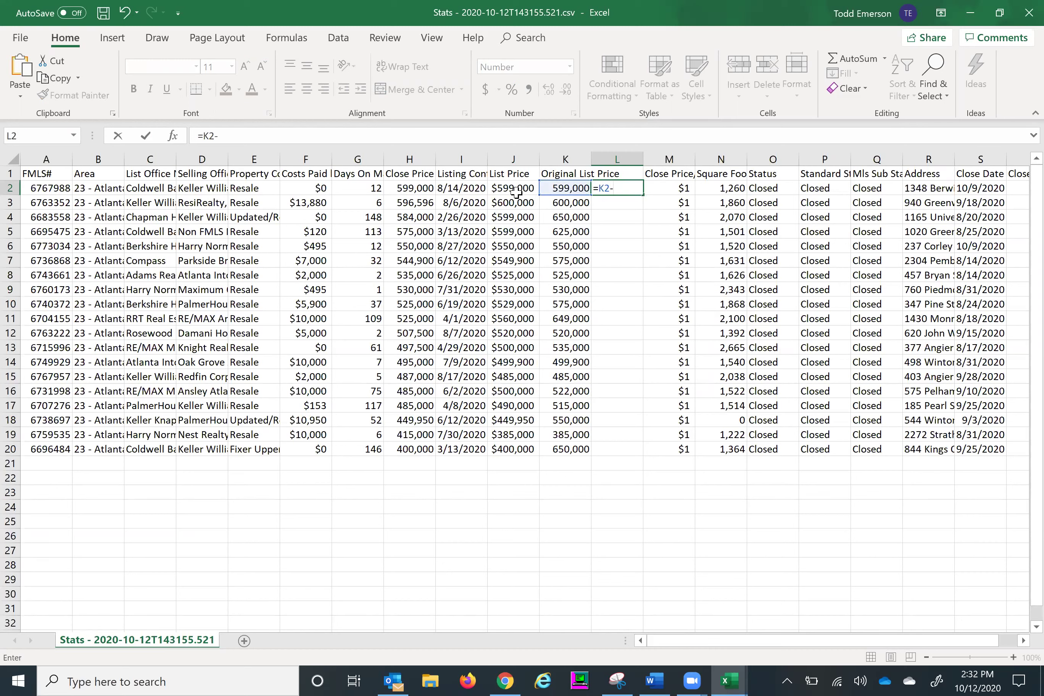
key("Tab")
Insert a blank column M before Close Price/Original List Price and enter the formula =K2-H2 in M2.
left_click(664, 158)
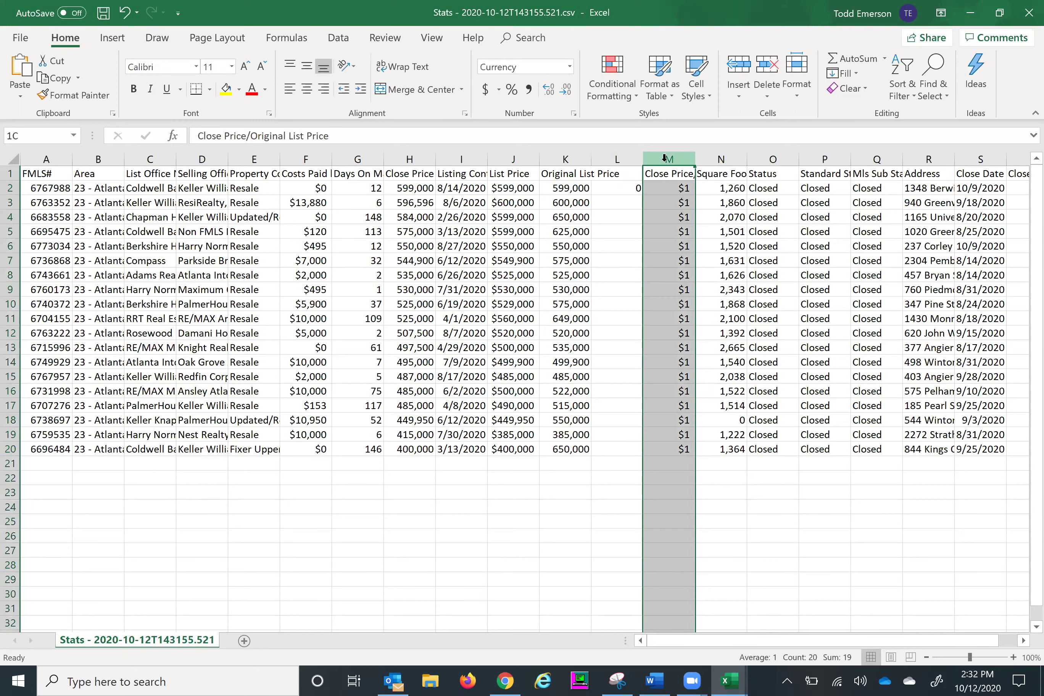
right_click(665, 163)
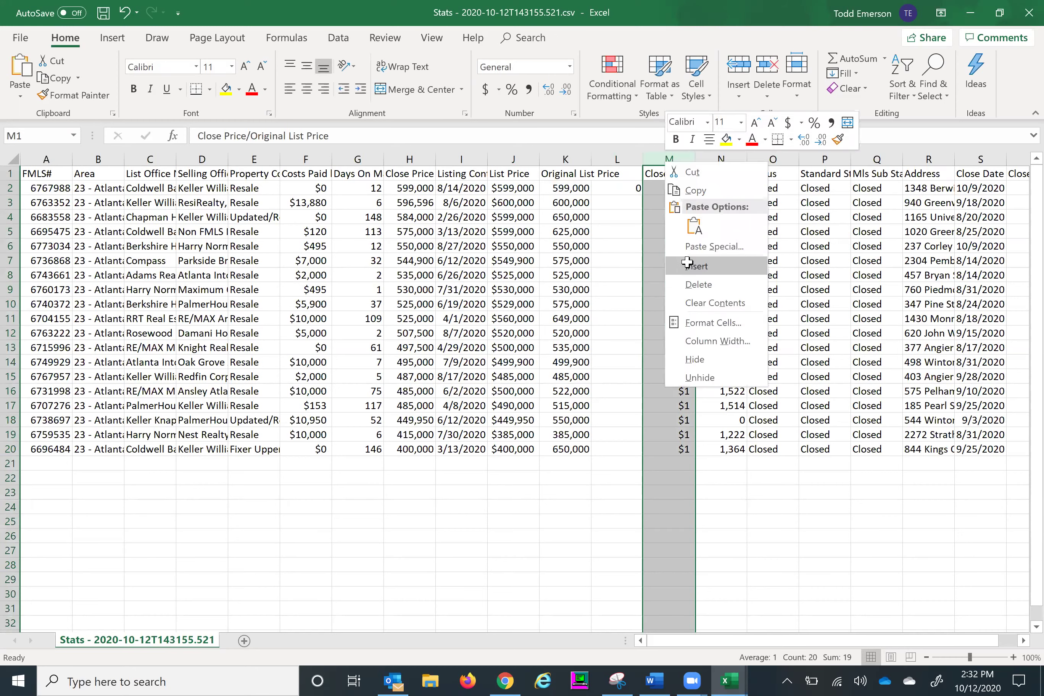
key("Return")
left_click(660, 188)
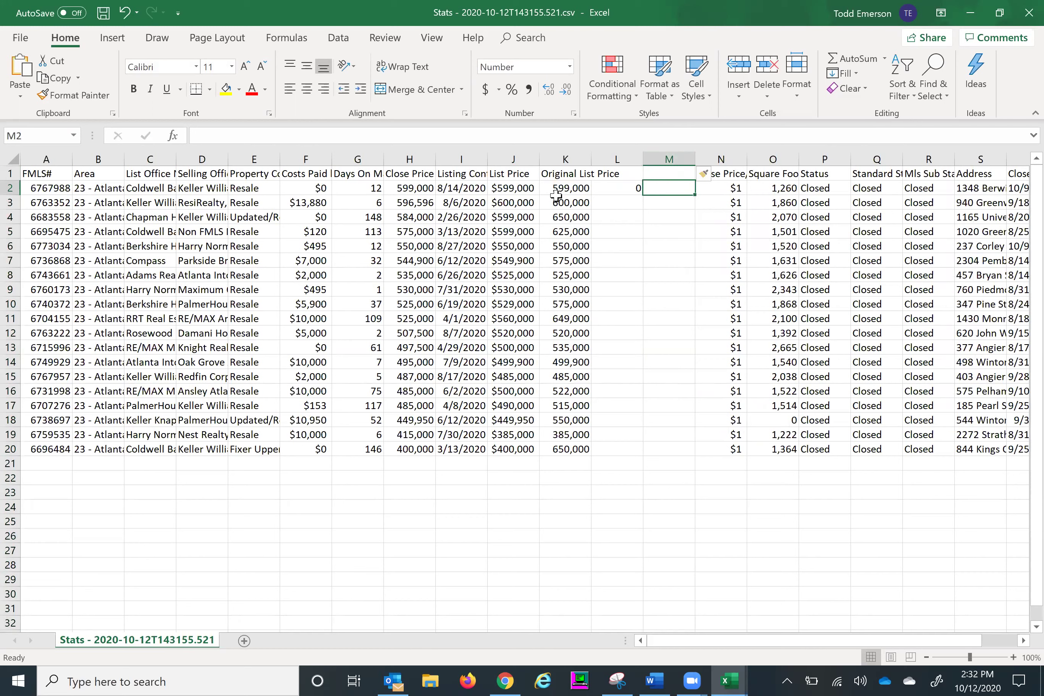
type("=")
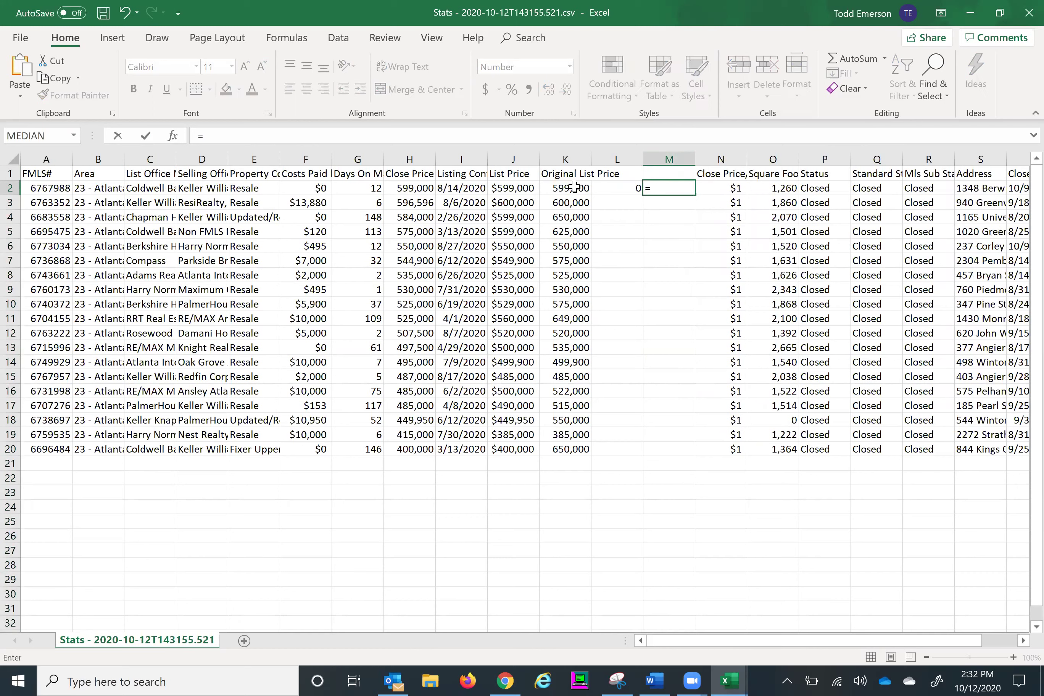
left_click(574, 187)
type("-")
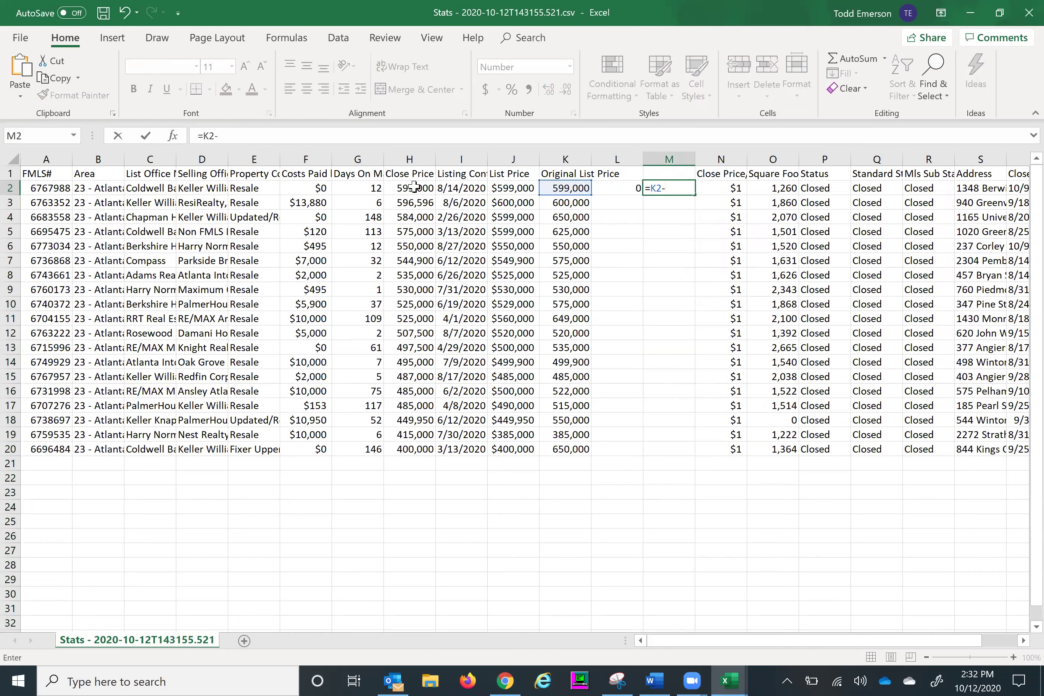
left_click(523, 188)
key("Tab")
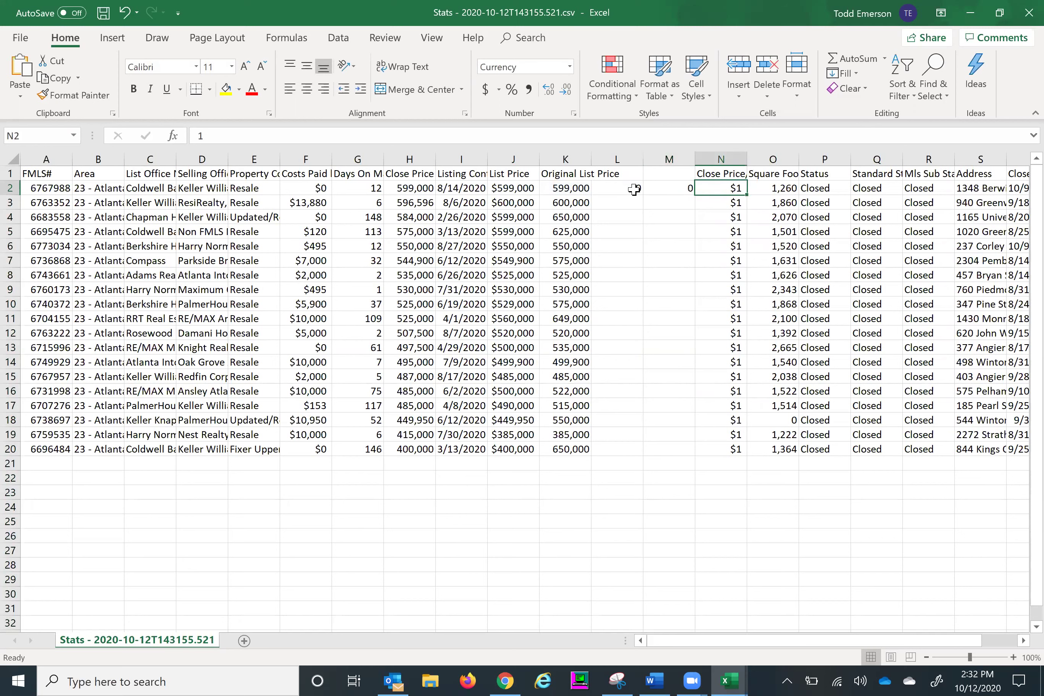
Copy the price-difference formulas in L2 and M2 down through row 20.
left_click(628, 188)
left_click_drag(640, 194, 633, 452)
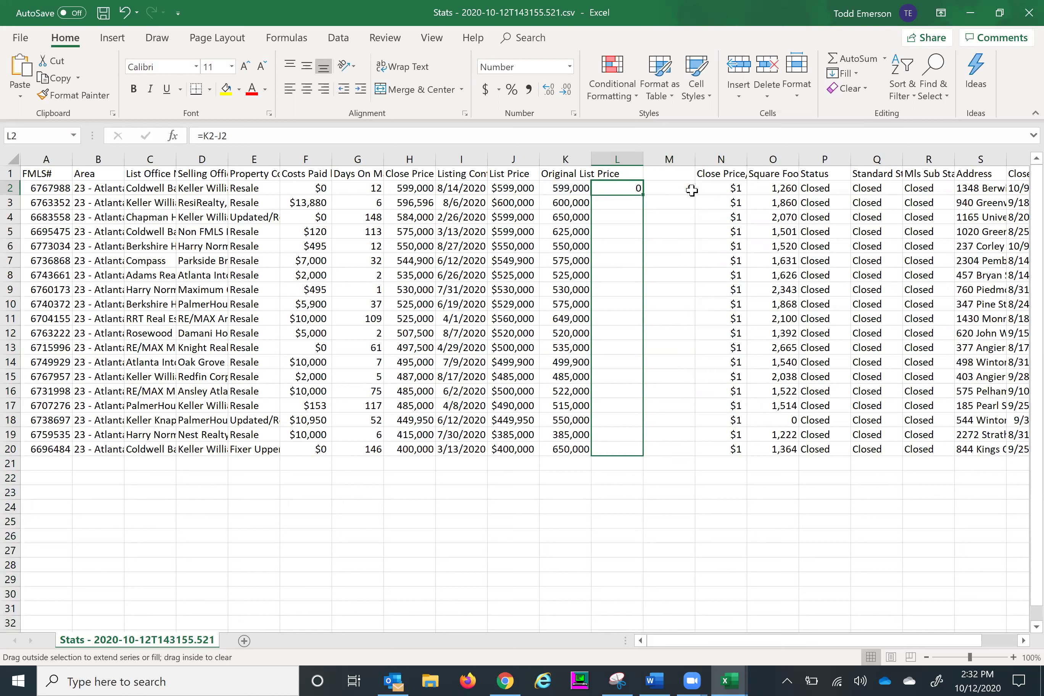
left_click(675, 190)
double_click(676, 191)
key("Tab")
left_click(678, 191)
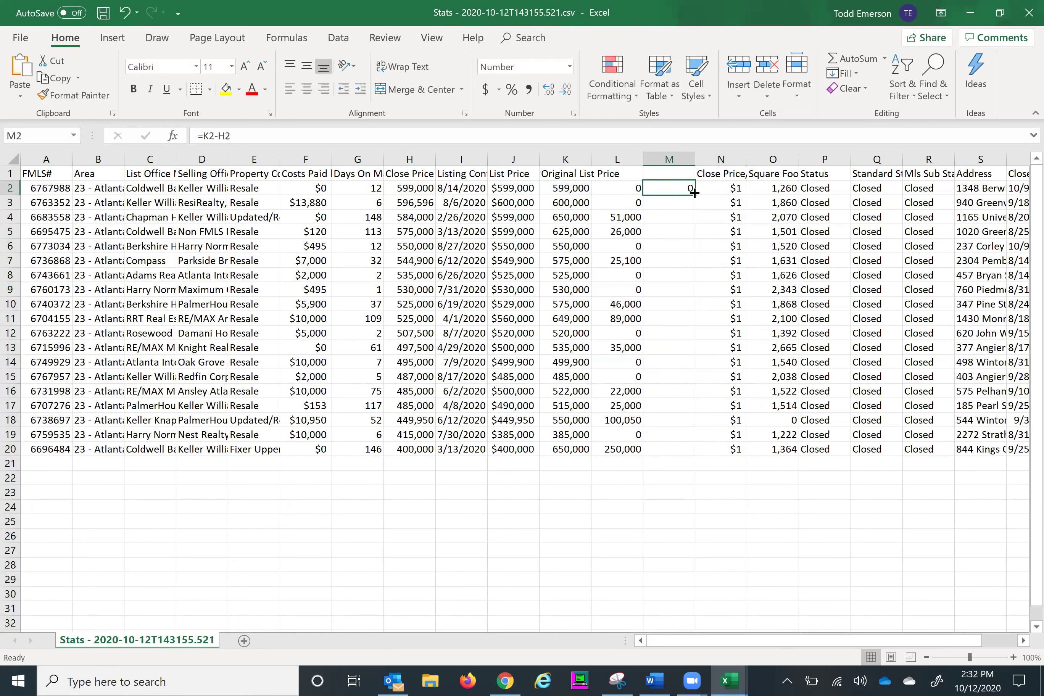
left_click_drag(694, 193, 681, 452)
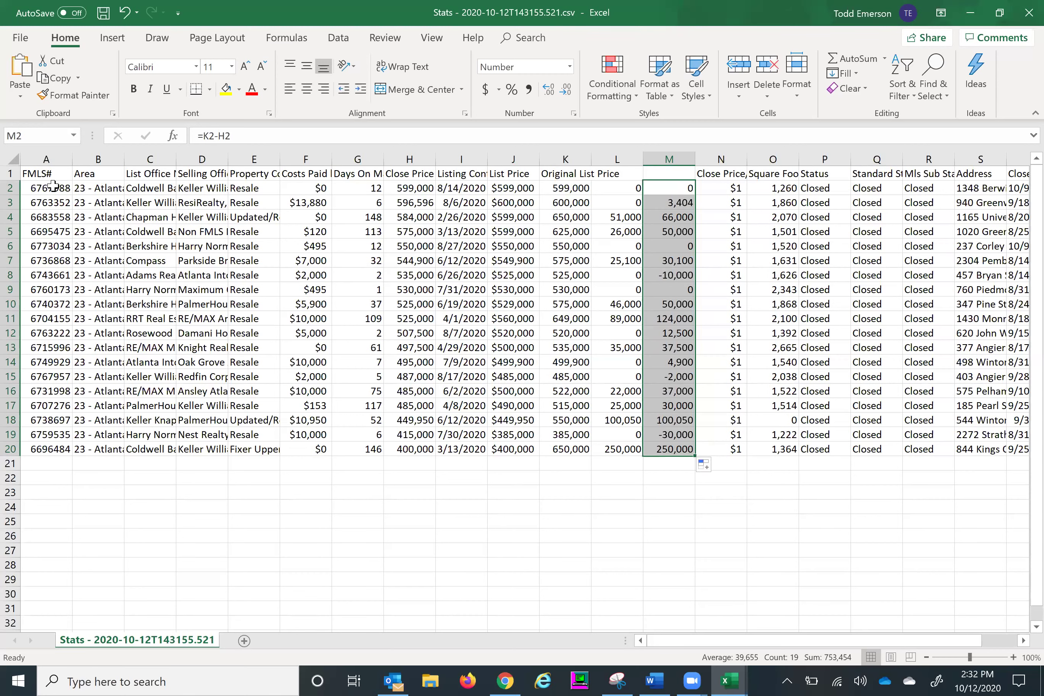
Sort the whole sheet in ascending order by Column L.
left_click(11, 161)
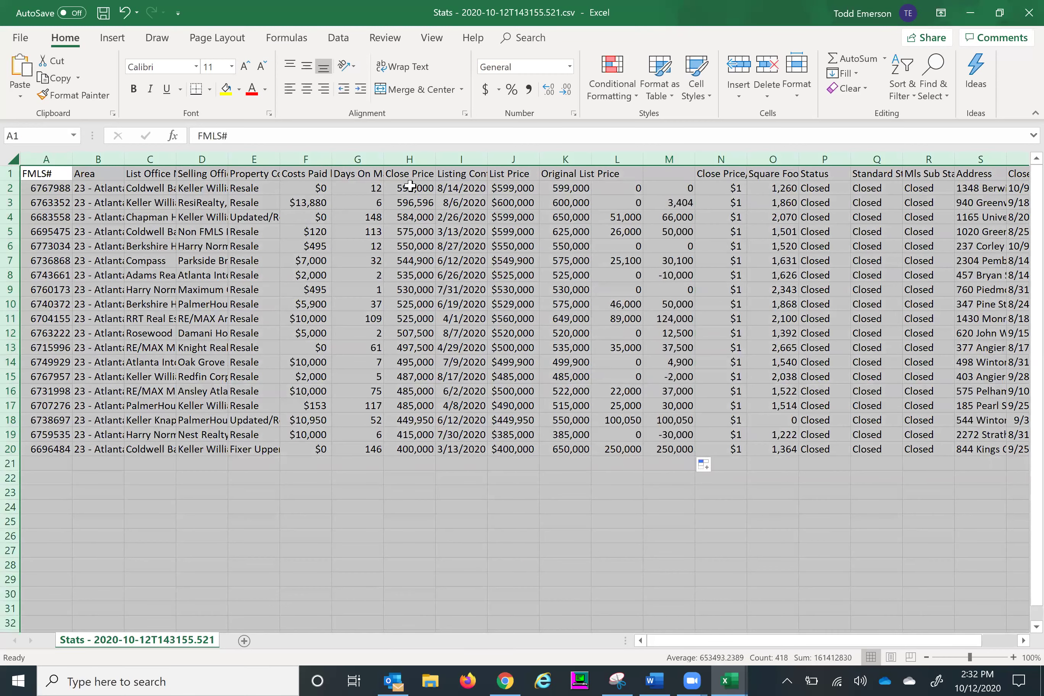
left_click(338, 37)
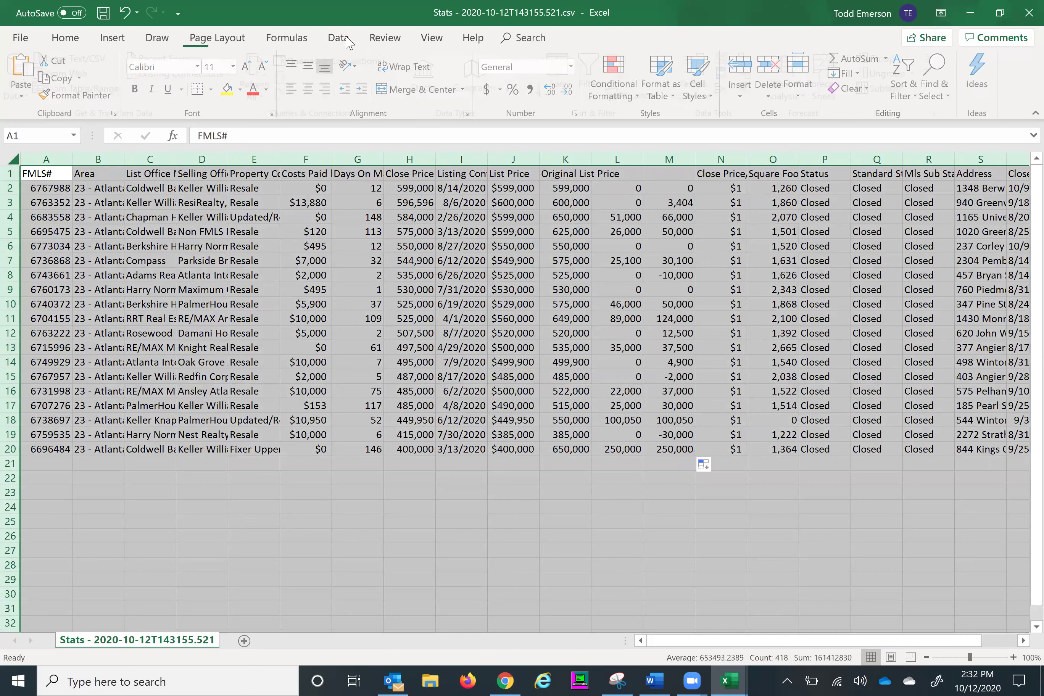
left_click(562, 74)
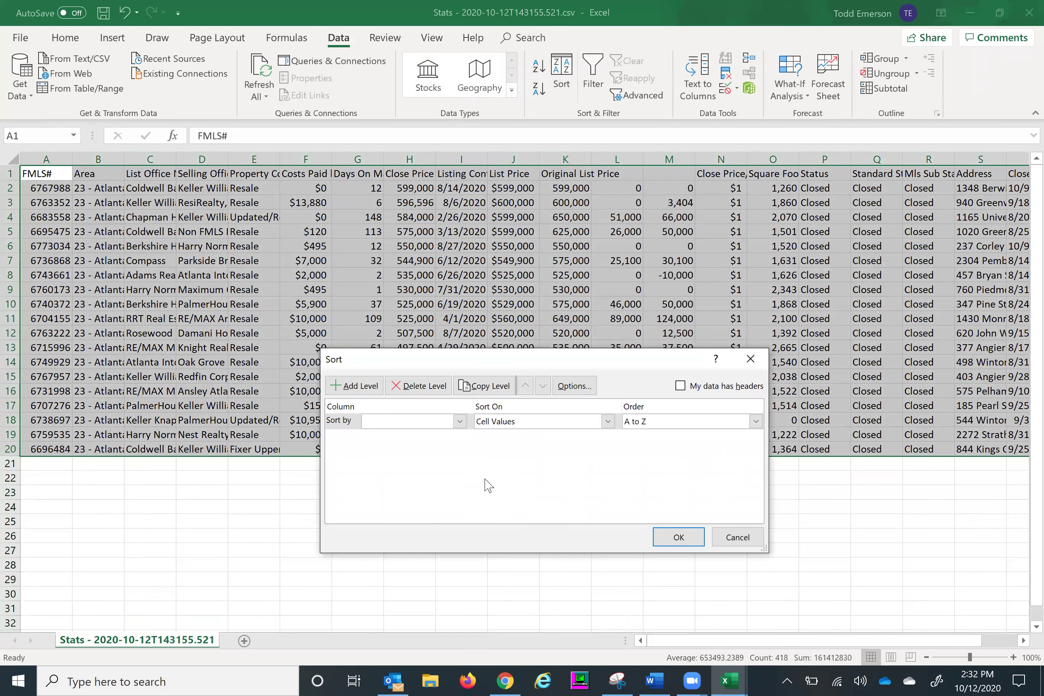
left_click(460, 422)
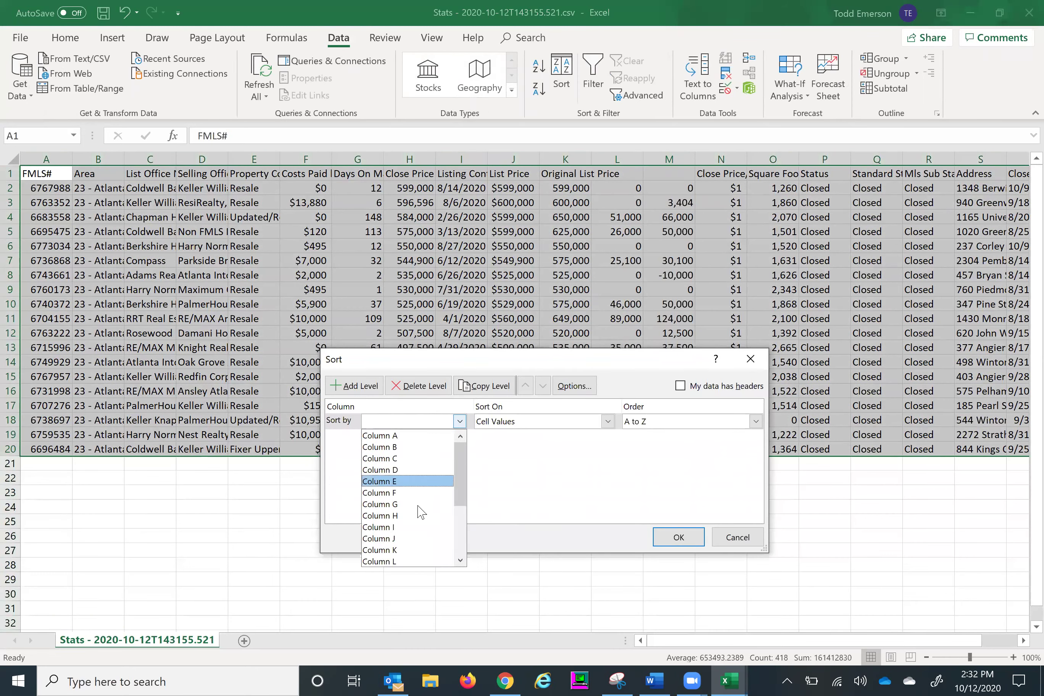
left_click(391, 561)
left_click(688, 538)
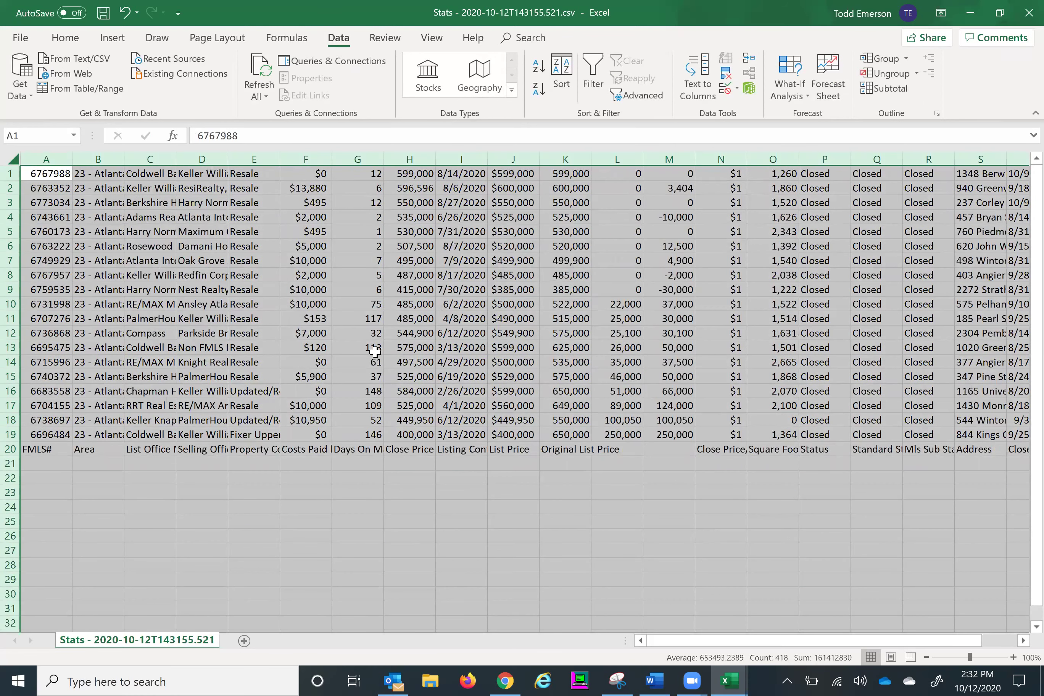
Insert a blank row 10 to separate listings without a price reduction from those with one.
left_click(10, 304)
right_click(10, 304)
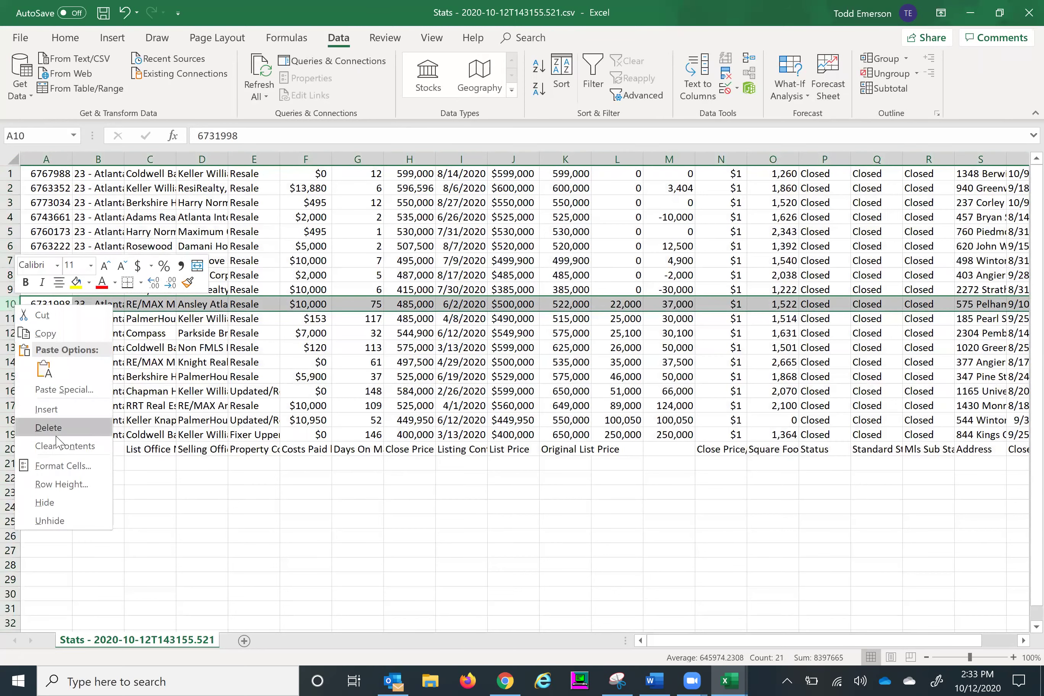
left_click(47, 409)
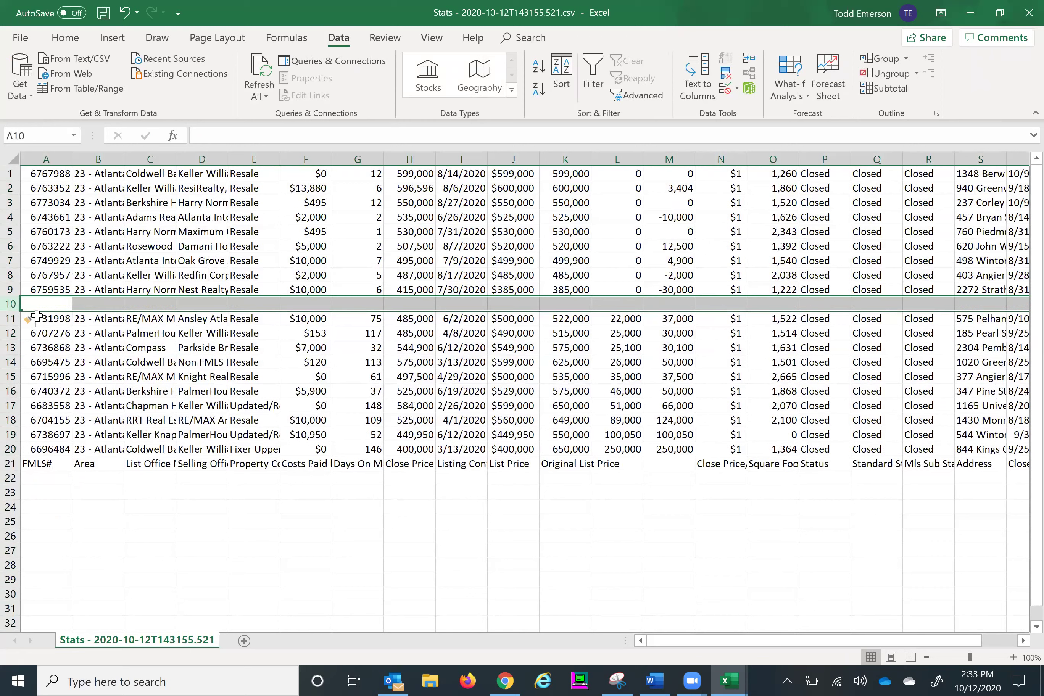
Undo the insertion of blank row 10 and insert a blank row 20 above the header row instead.
right_click(11, 304)
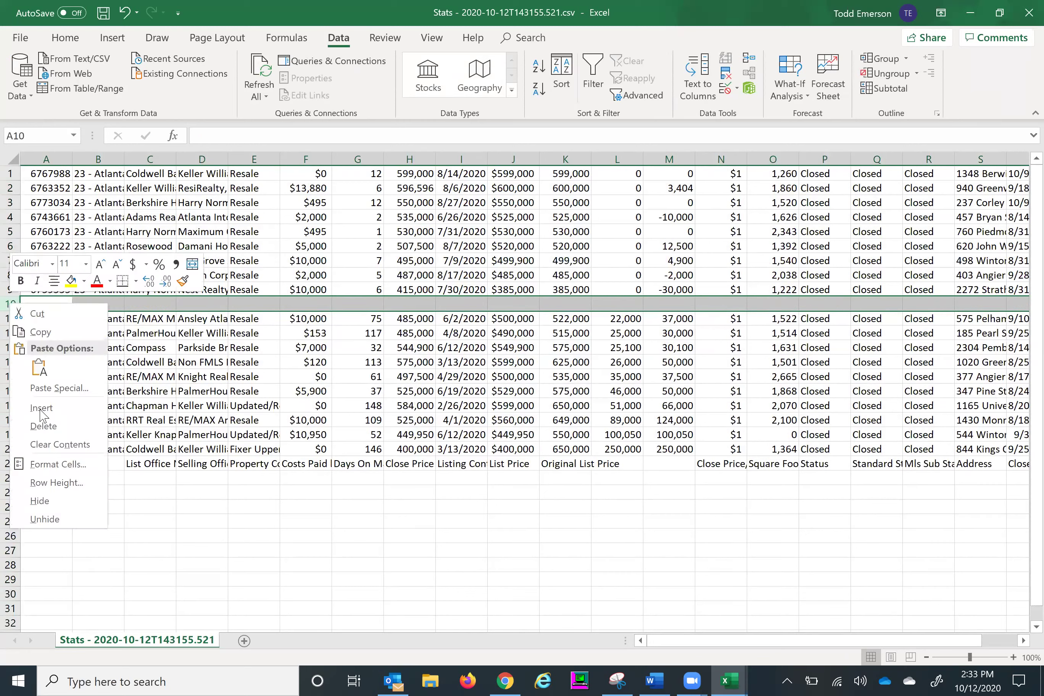
left_click(125, 13)
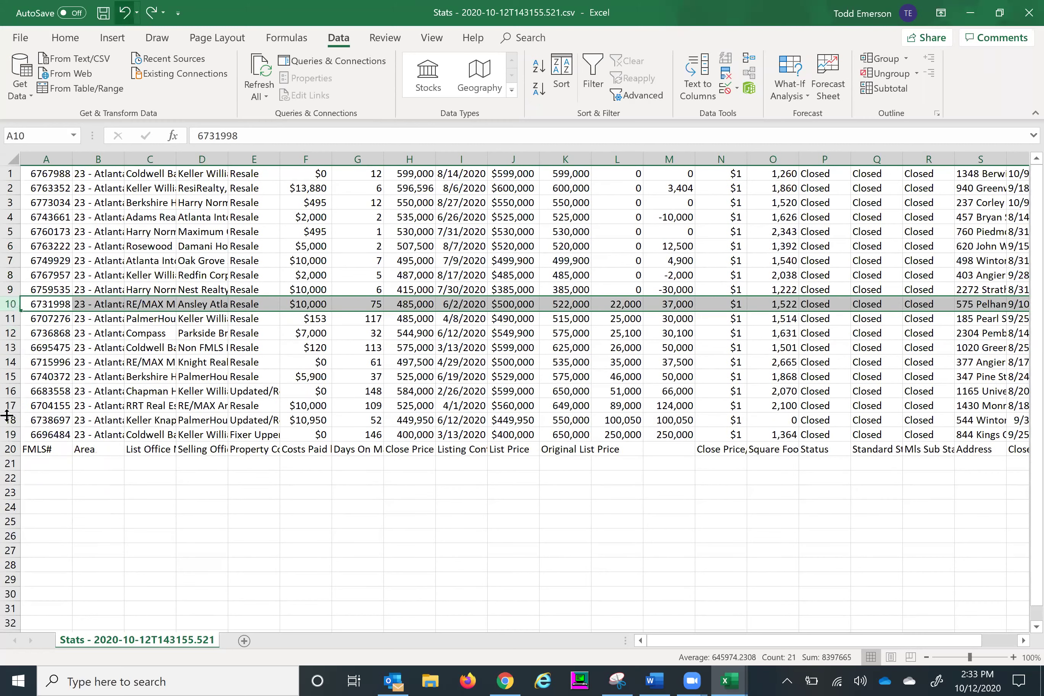
left_click(16, 449)
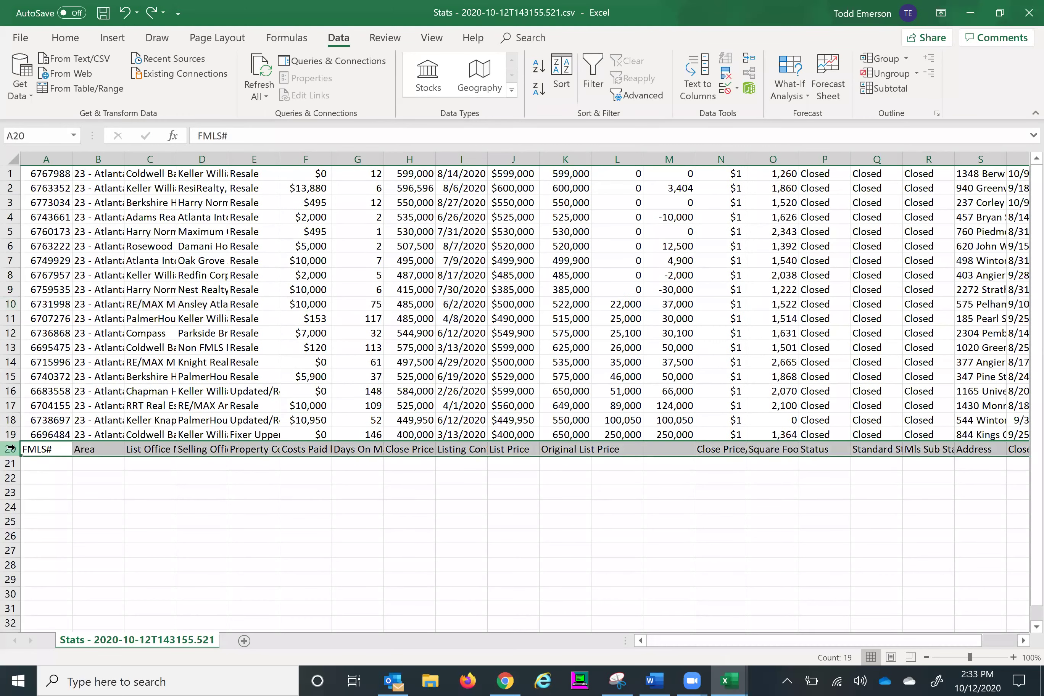
right_click(16, 449)
key("Escape")
key("ctrl+shift+plus")
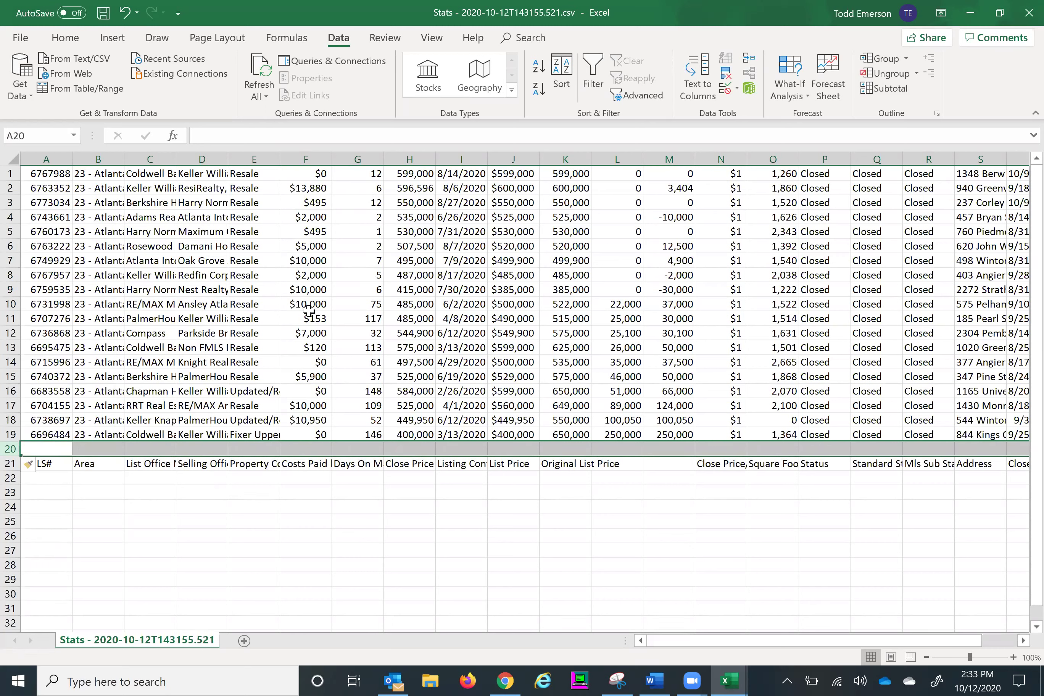
Calculate the average Days On Market of all listings in G20.
left_click(10, 304)
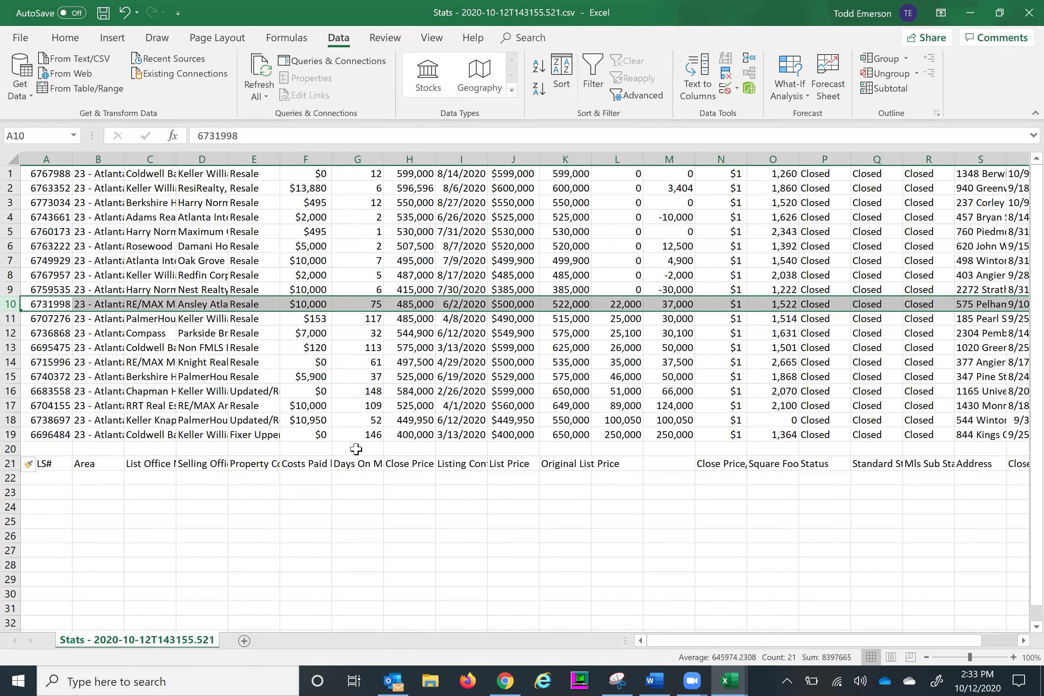
left_click(356, 449)
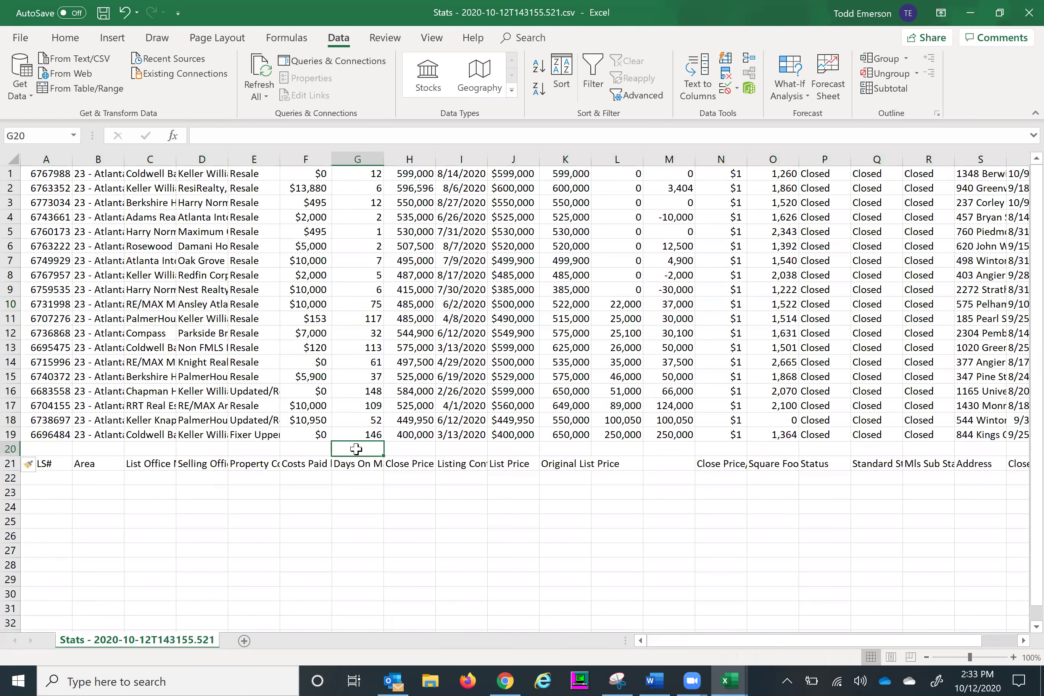
left_click(68, 37)
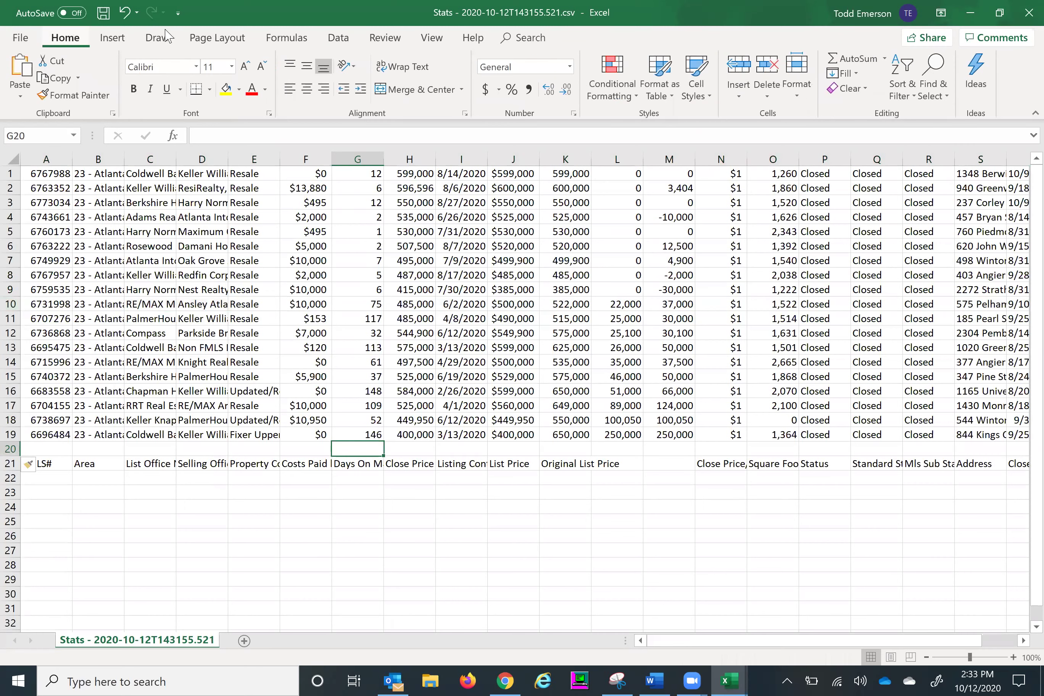
left_click(884, 59)
left_click(855, 94)
key("Tab")
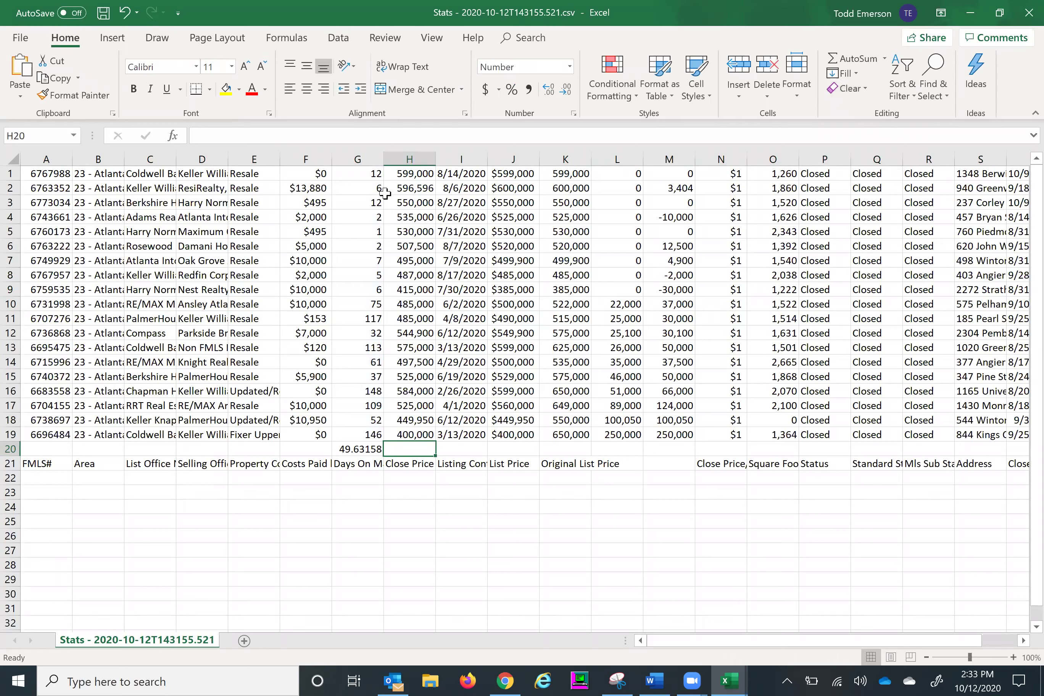
Insert two blank rows at row 10 below the listings without a price reduction and clear the overall average from G22.
left_click(10, 304)
right_click(10, 304)
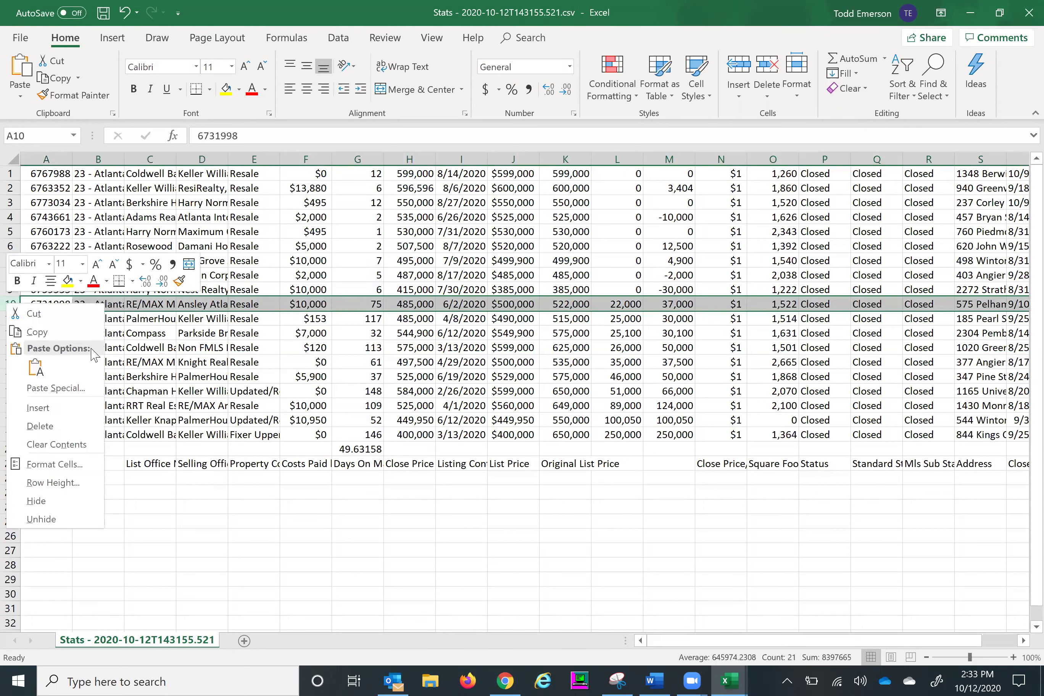
left_click(37, 408)
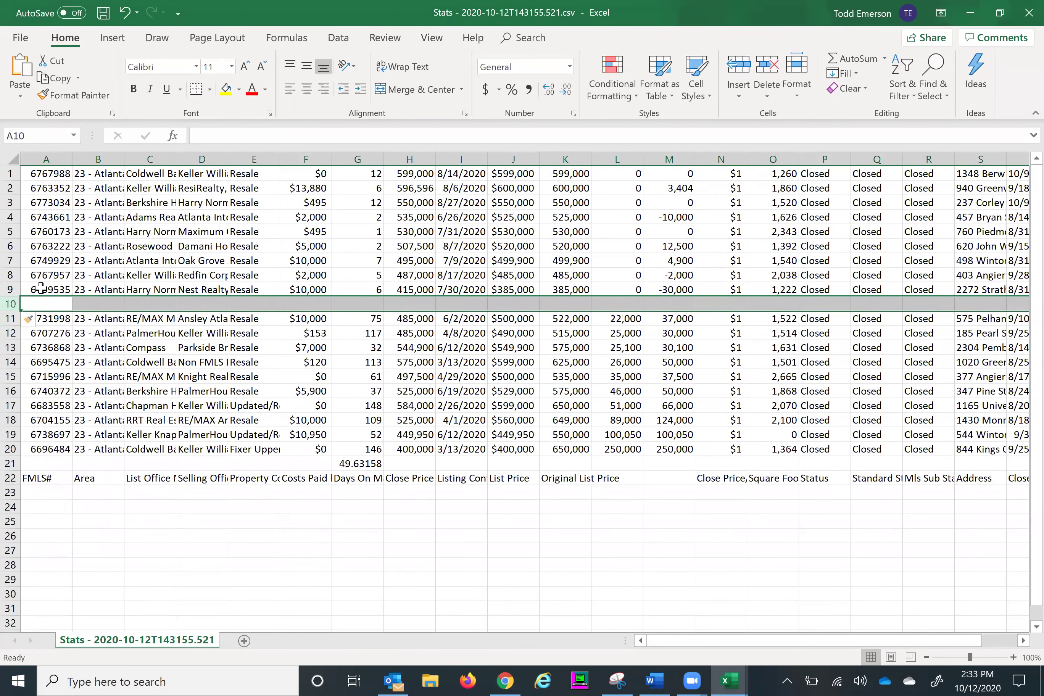
right_click(10, 304)
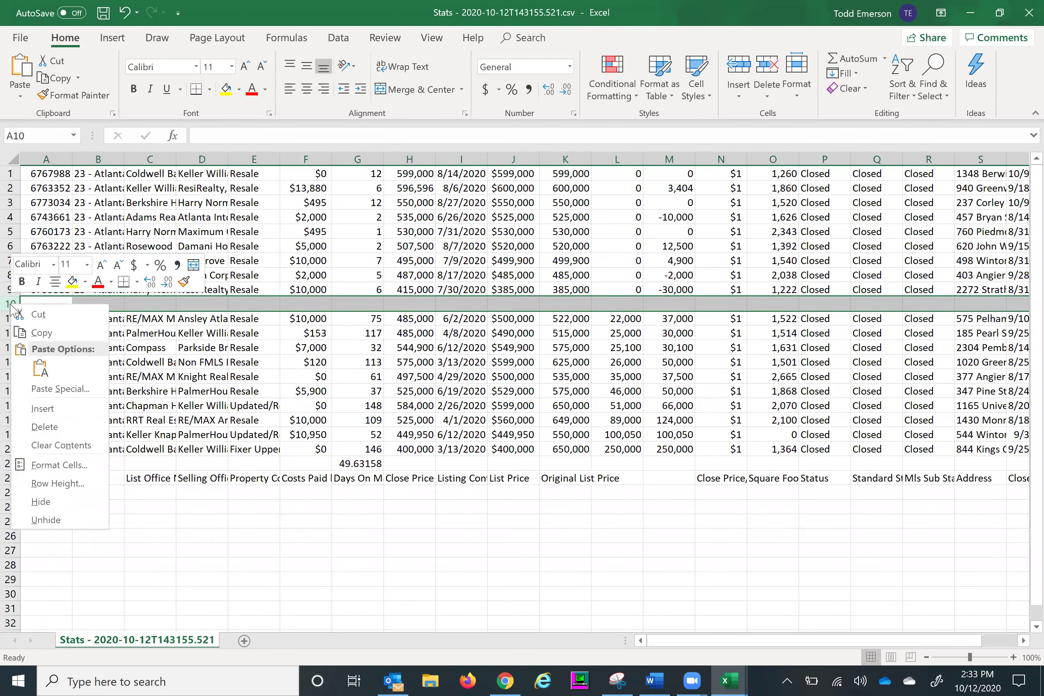
left_click(53, 408)
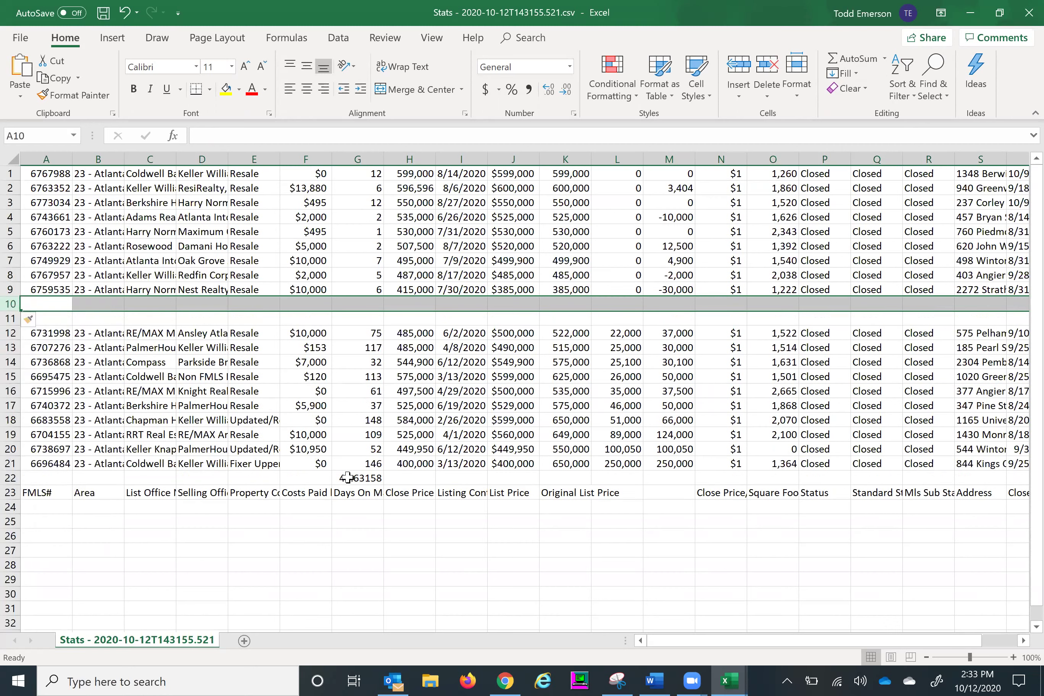
left_click(347, 477)
key("Delete")
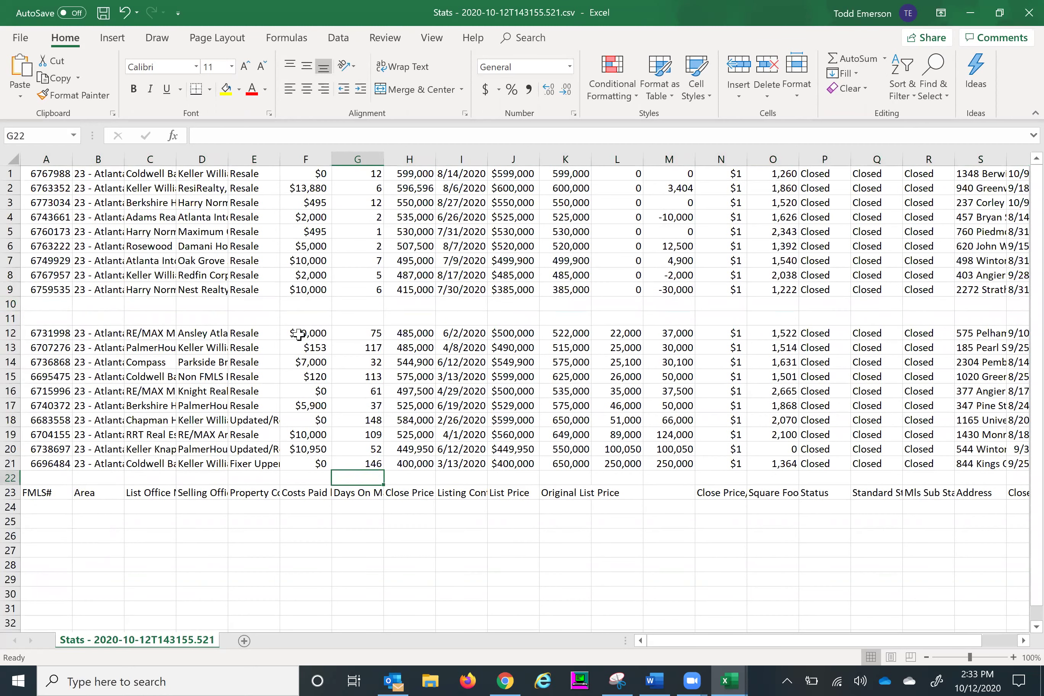
Sort rows 1 to 9 by Column M from smallest to largest.
left_click_drag(14, 173, 39, 288)
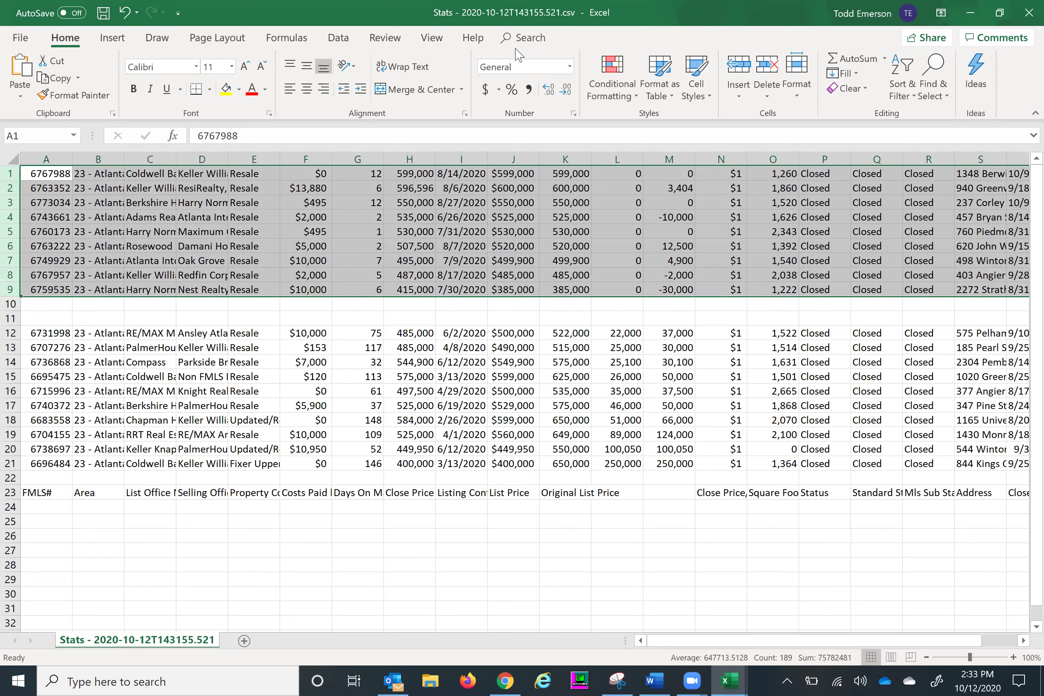
left_click(338, 37)
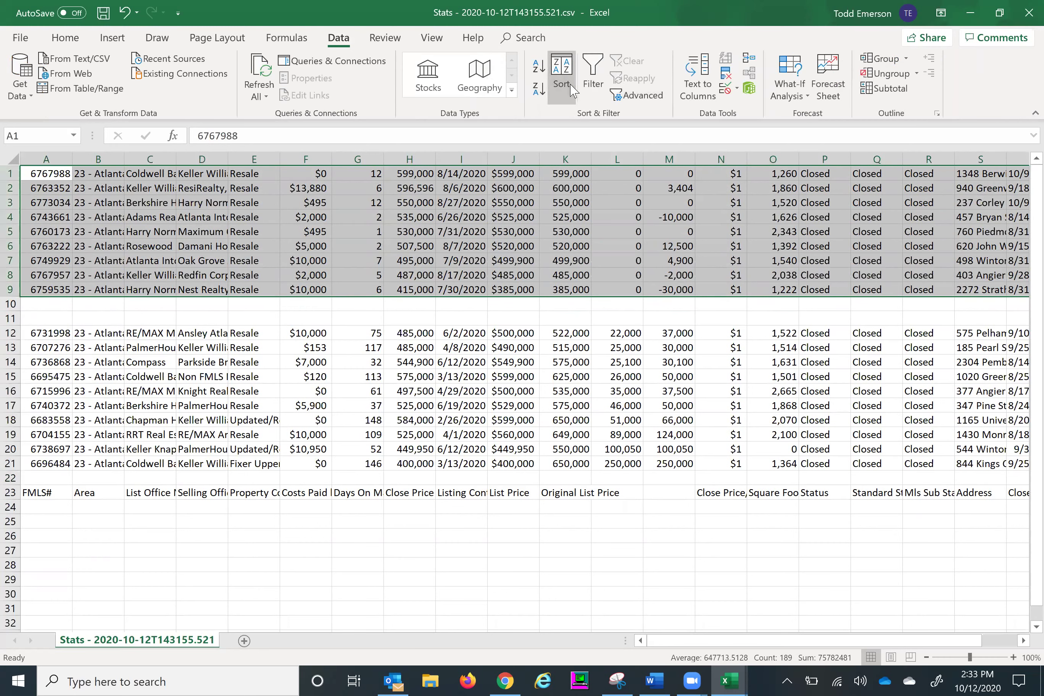
left_click(562, 76)
left_click(458, 421)
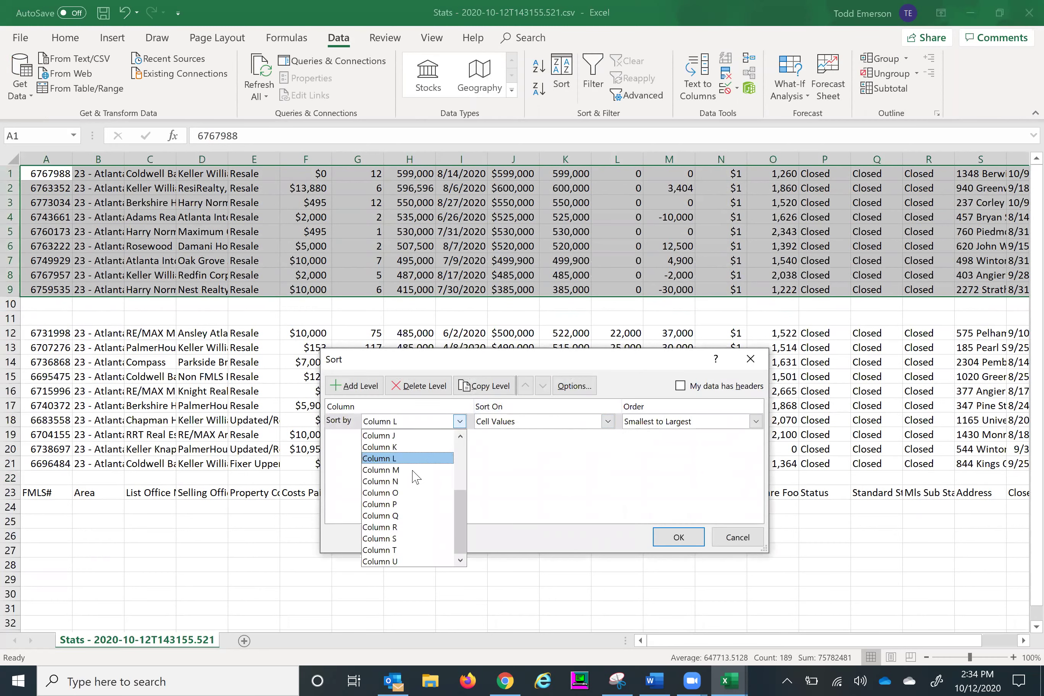
left_click(412, 469)
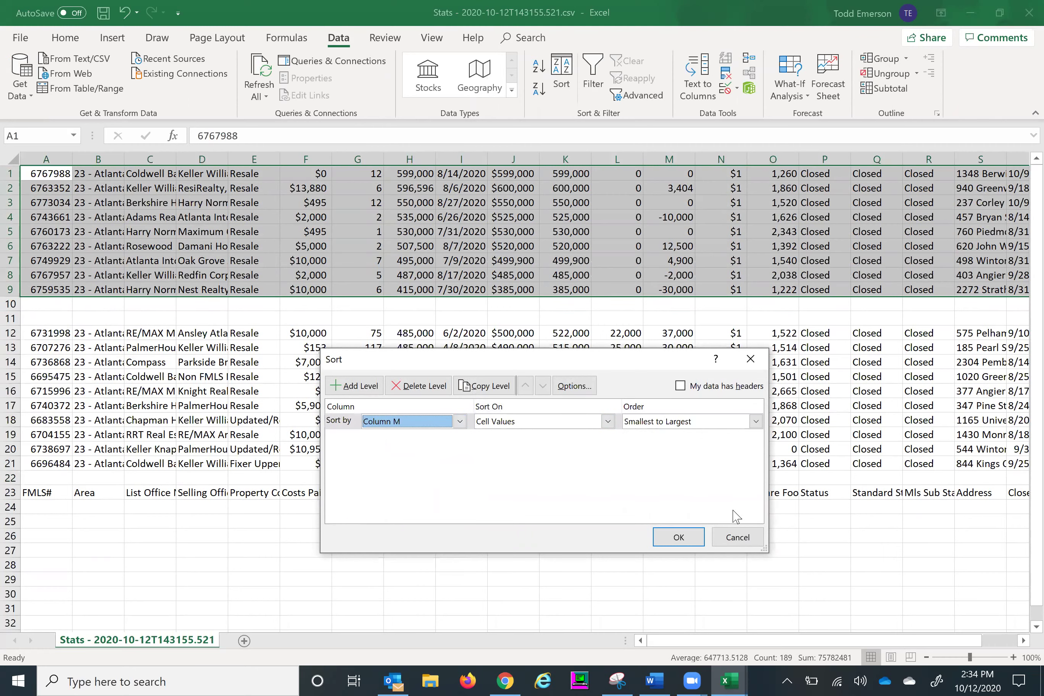
left_click(672, 536)
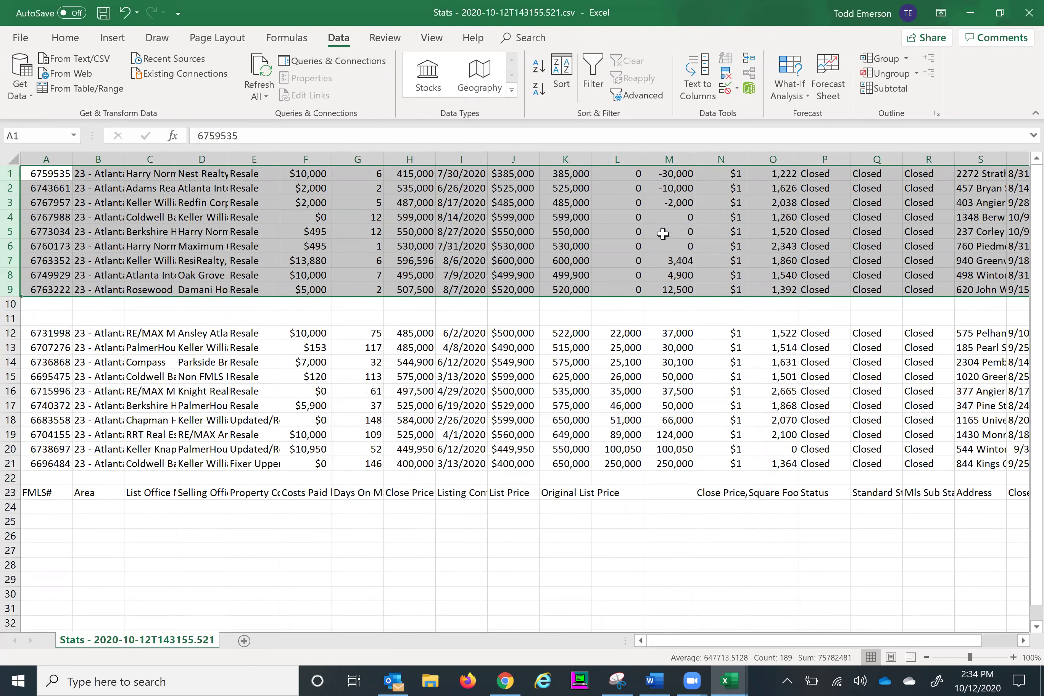
Calculate the average Days On Market of the listings without a price reduction in G10.
left_click(653, 205)
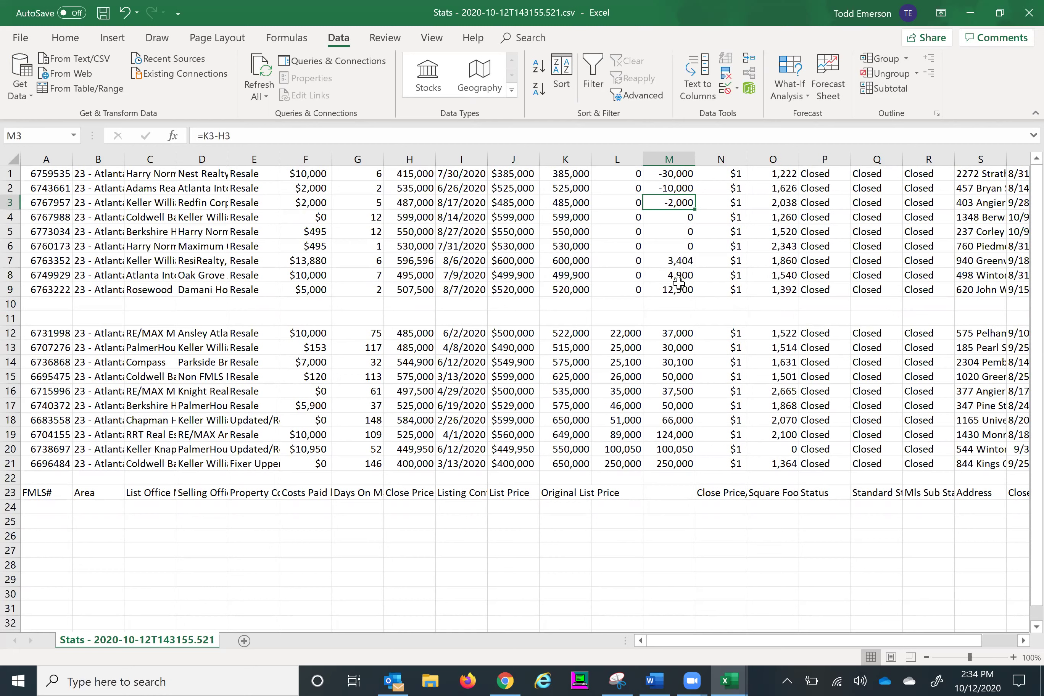
left_click(360, 301)
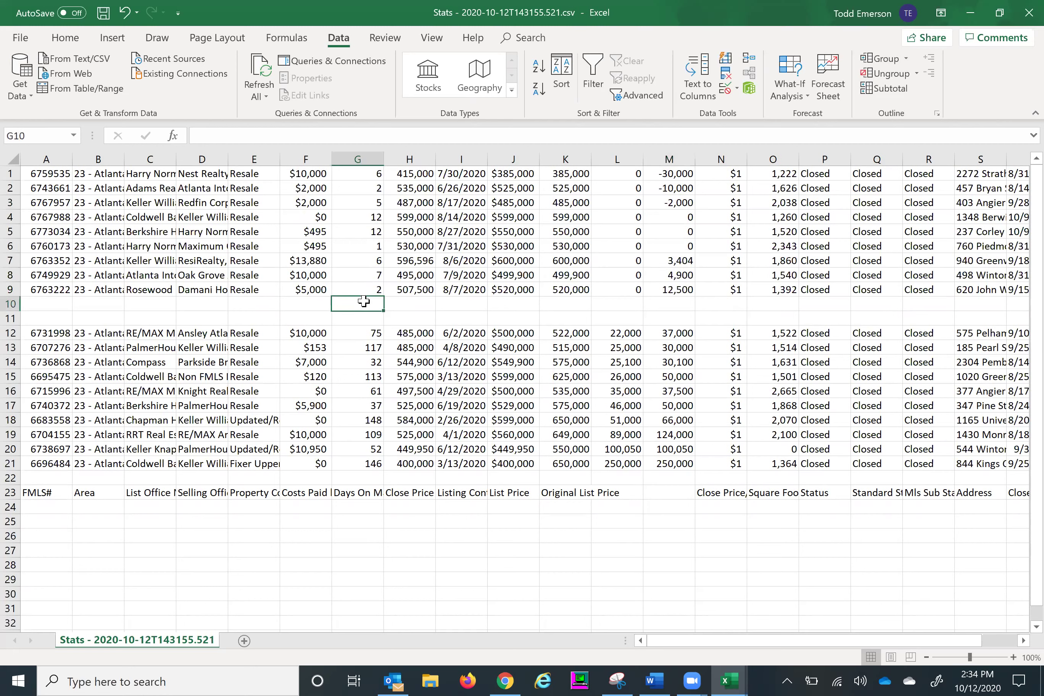
left_click(59, 43)
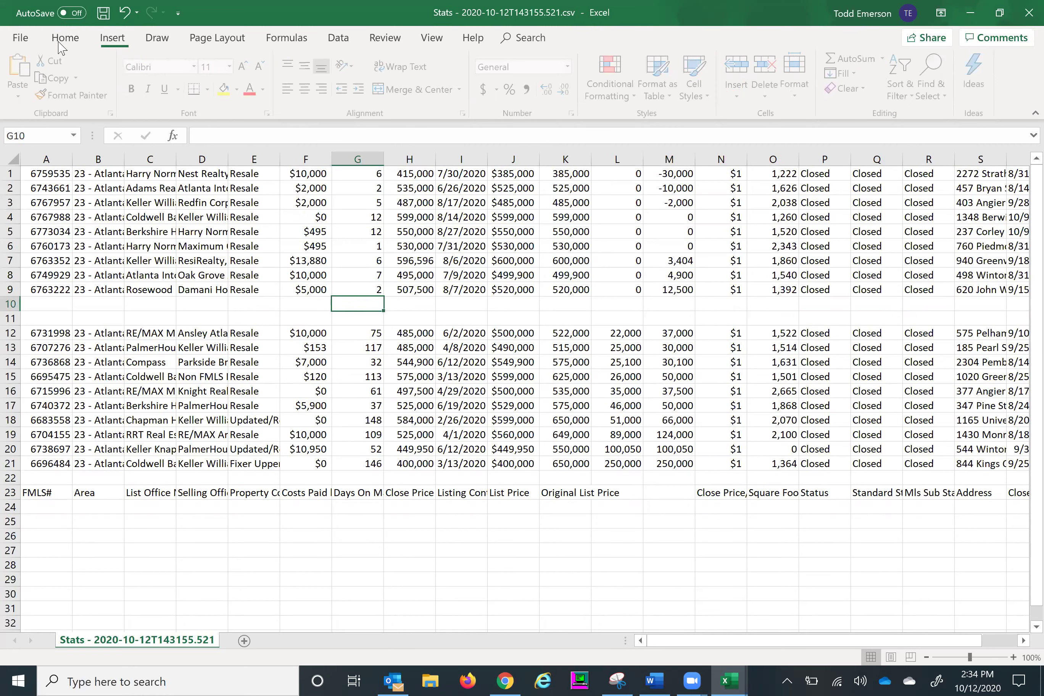
left_click(883, 58)
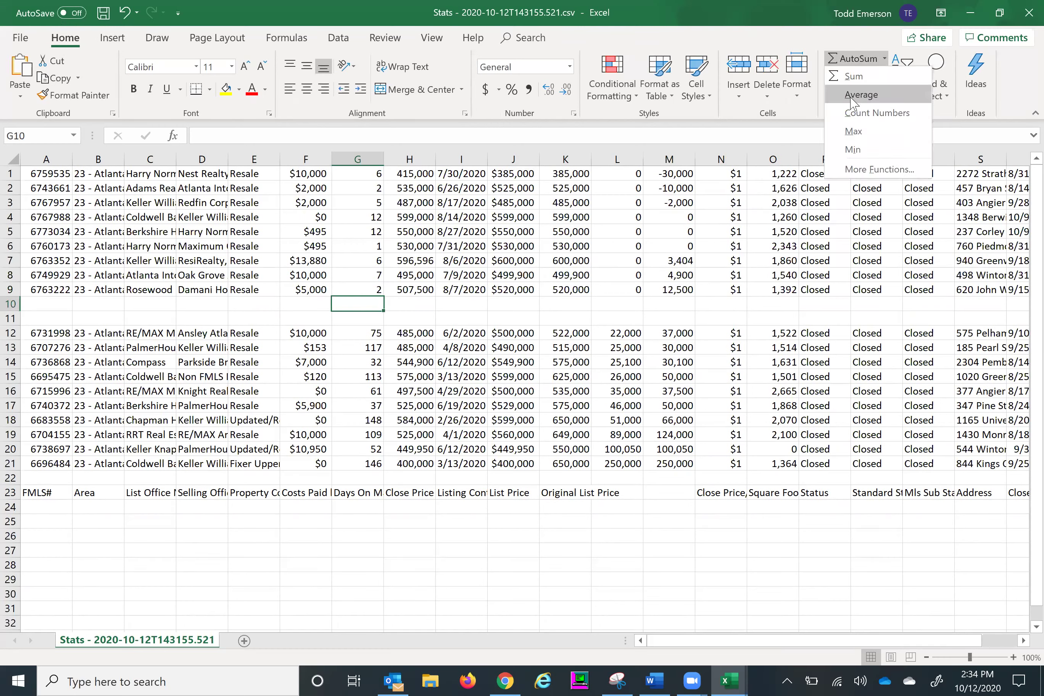
left_click(860, 94)
key("Tab")
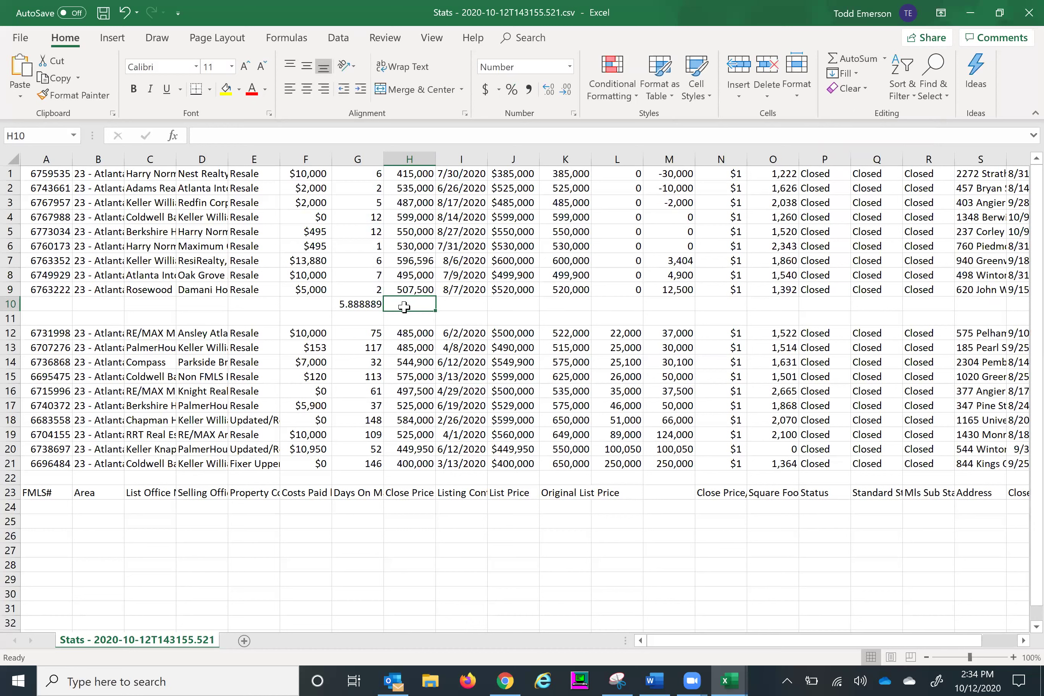
type("=")
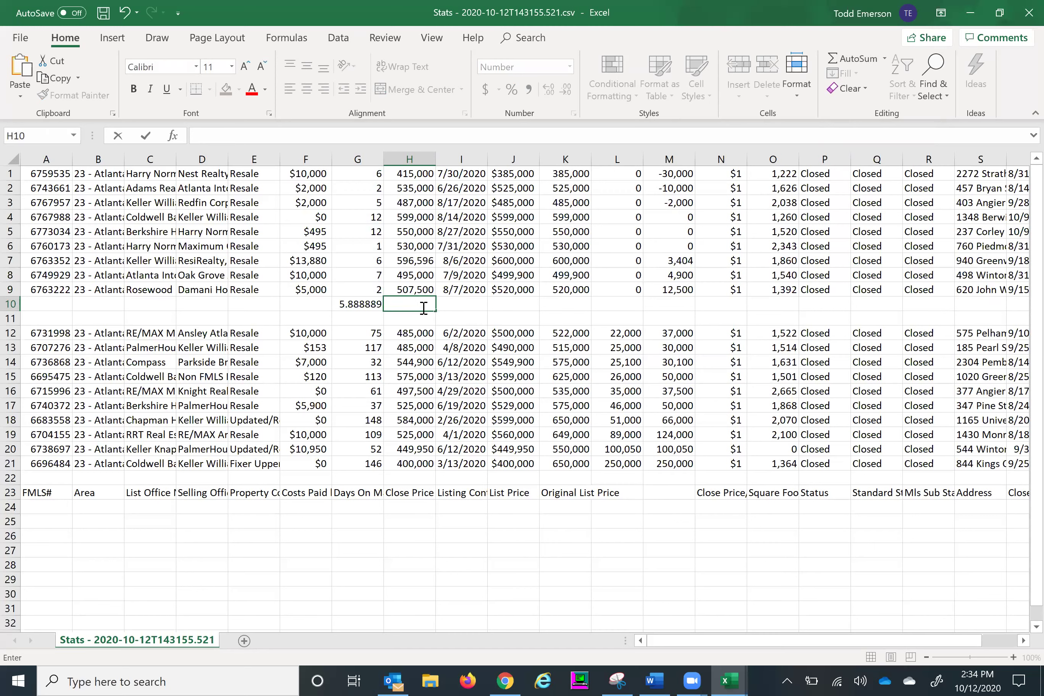
key("Escape")
left_click(457, 312)
Average the first group's Close Price in H10 and its Original List Price in K10.
left_click(410, 304)
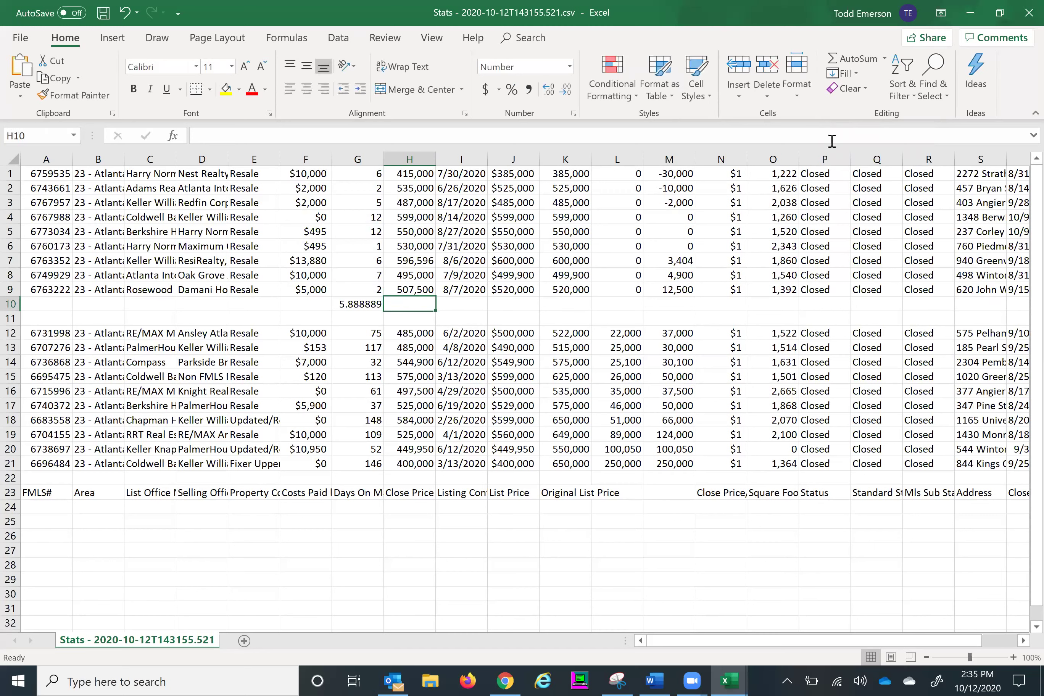
left_click(884, 58)
left_click(856, 93)
key("Tab")
key("Tab")
key("Tab")
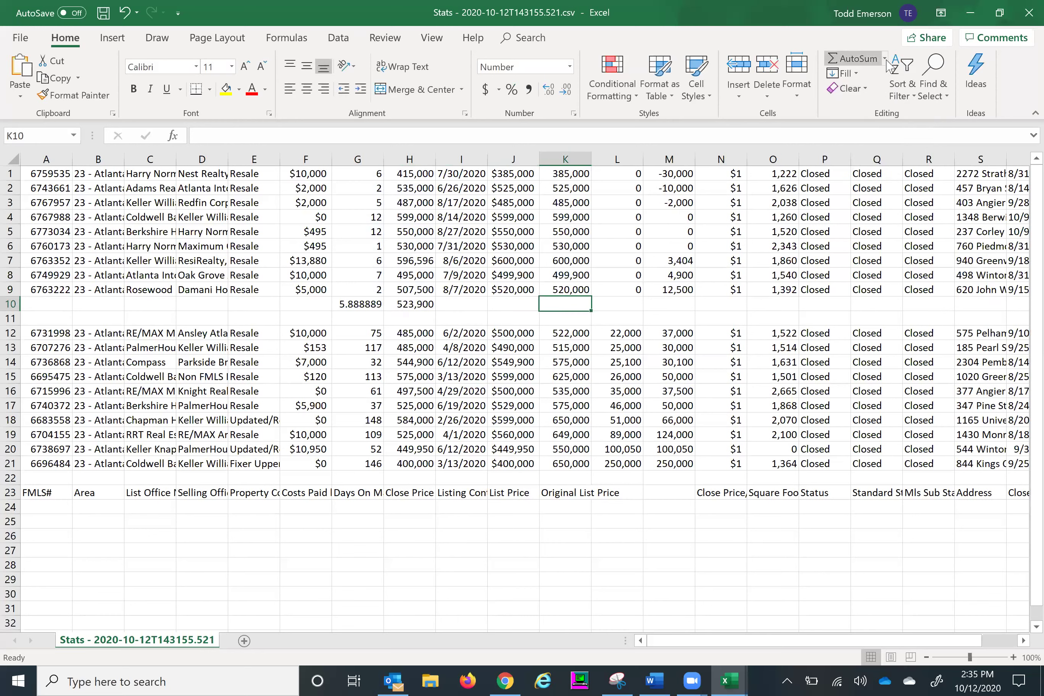
left_click(884, 58)
left_click(862, 96)
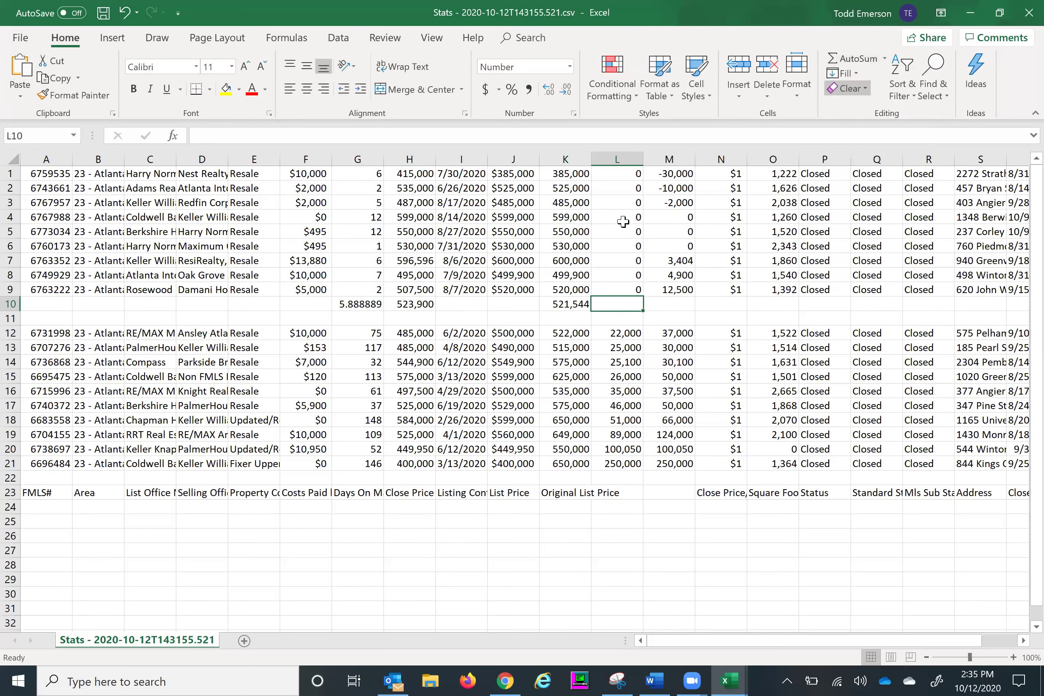
Enter the formula =H10/K10 in I11 and format it as a percentage with one decimal place.
left_click(454, 316)
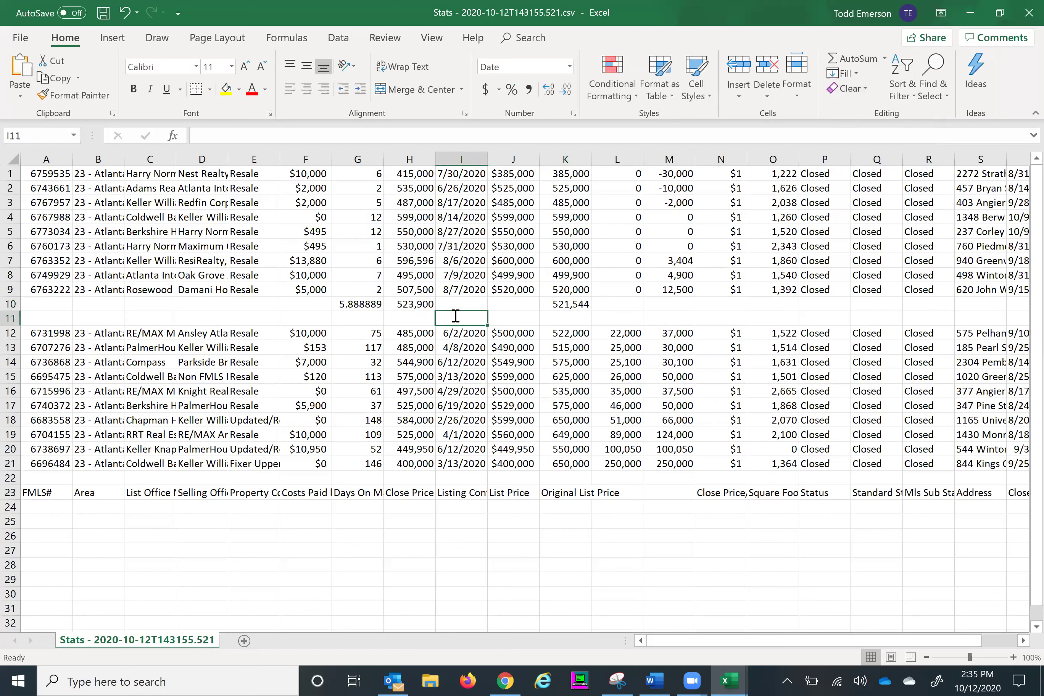
type("=")
left_click(423, 305)
type("/")
left_click(566, 306)
key("ctrl+Return")
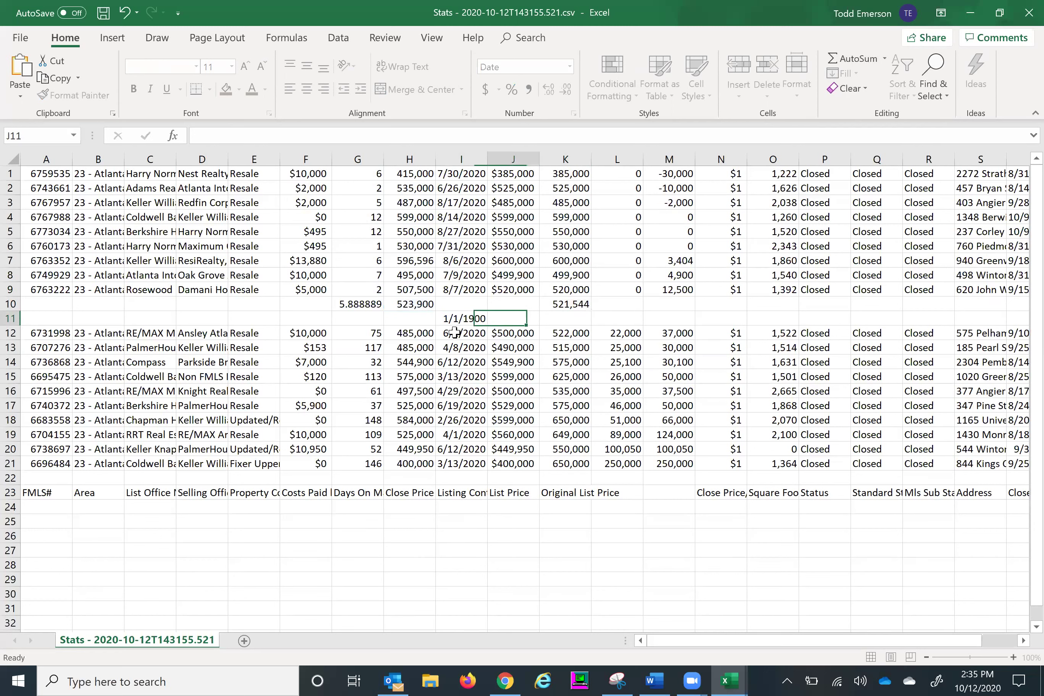
left_click(511, 89)
left_click(552, 87)
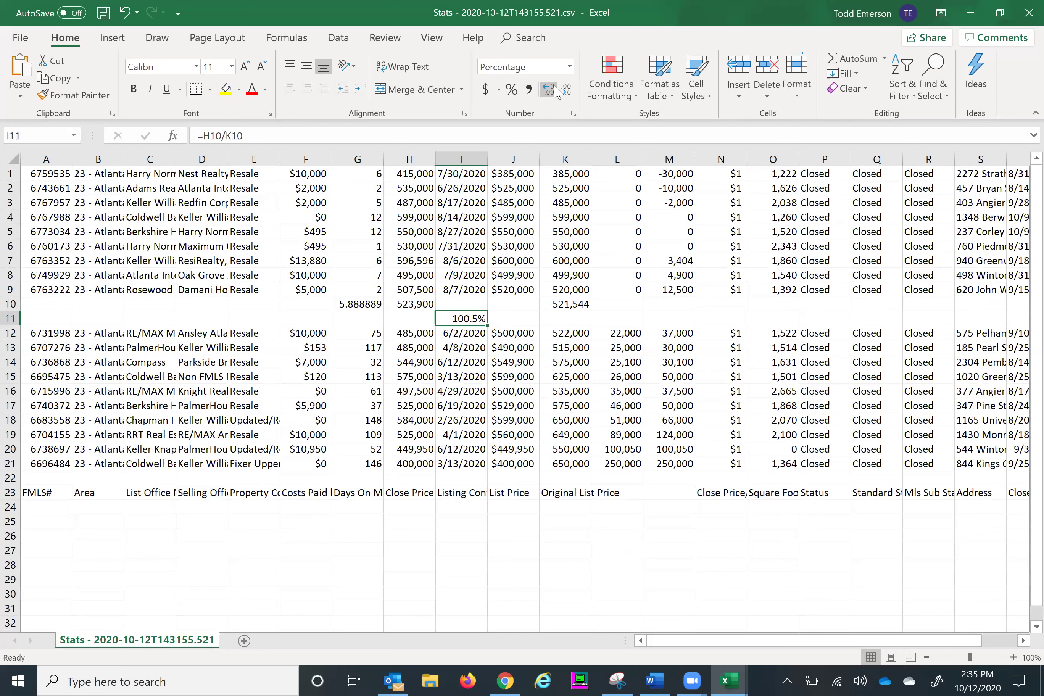
Average the Days On Market in G22 and the Close Price in H22 for the price-reduced listings in rows 12 to 21.
left_click(362, 477)
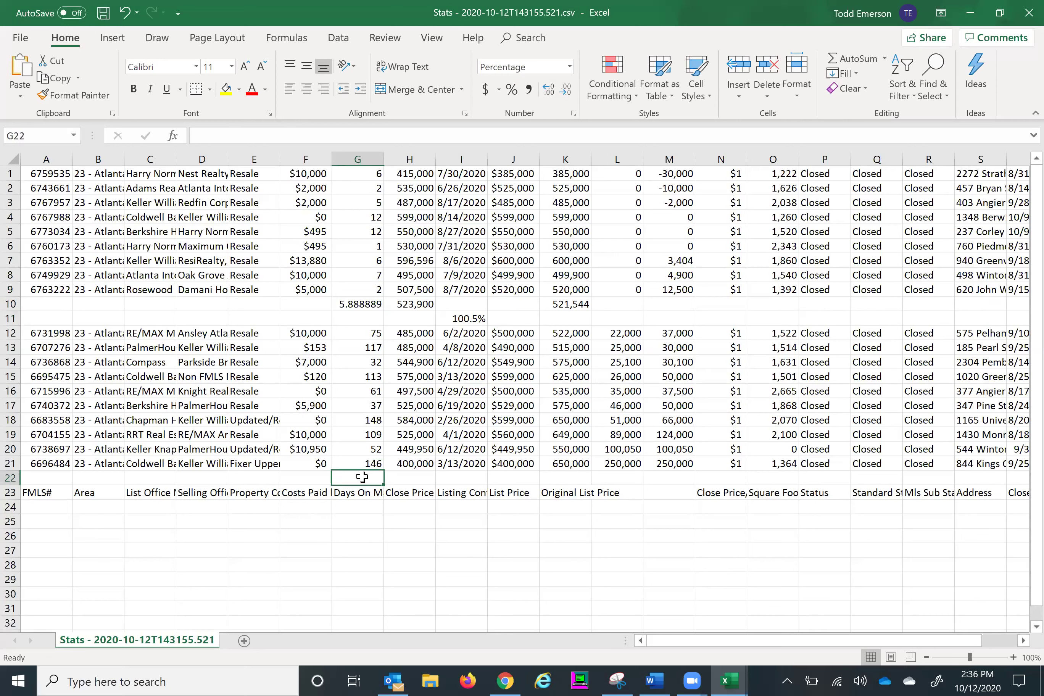
left_click(884, 58)
left_click(860, 95)
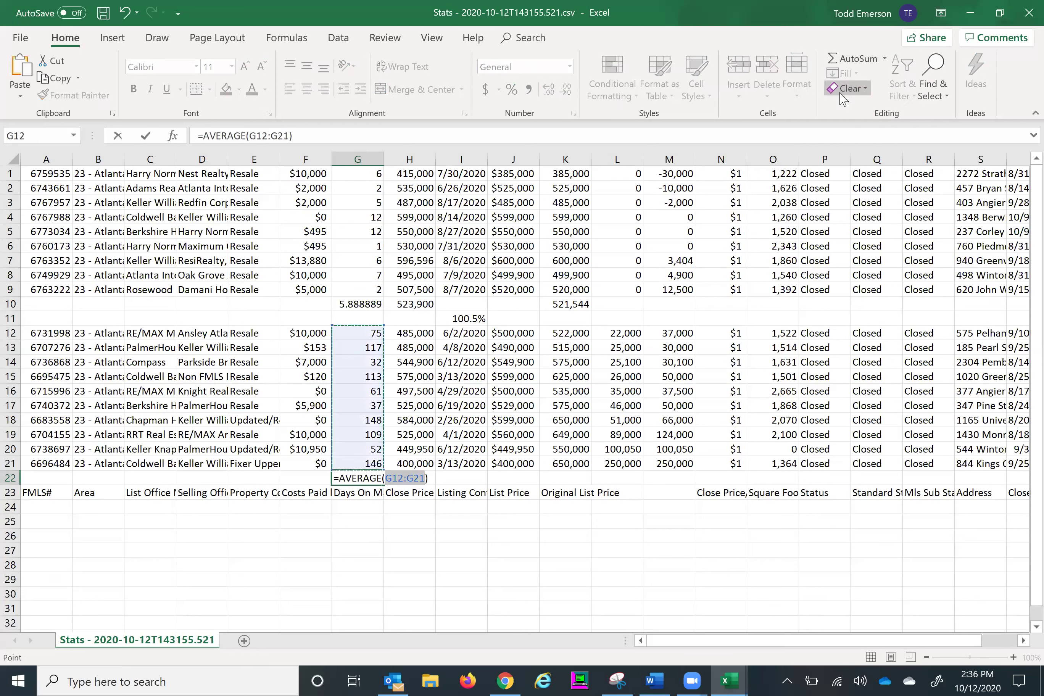
key("Tab")
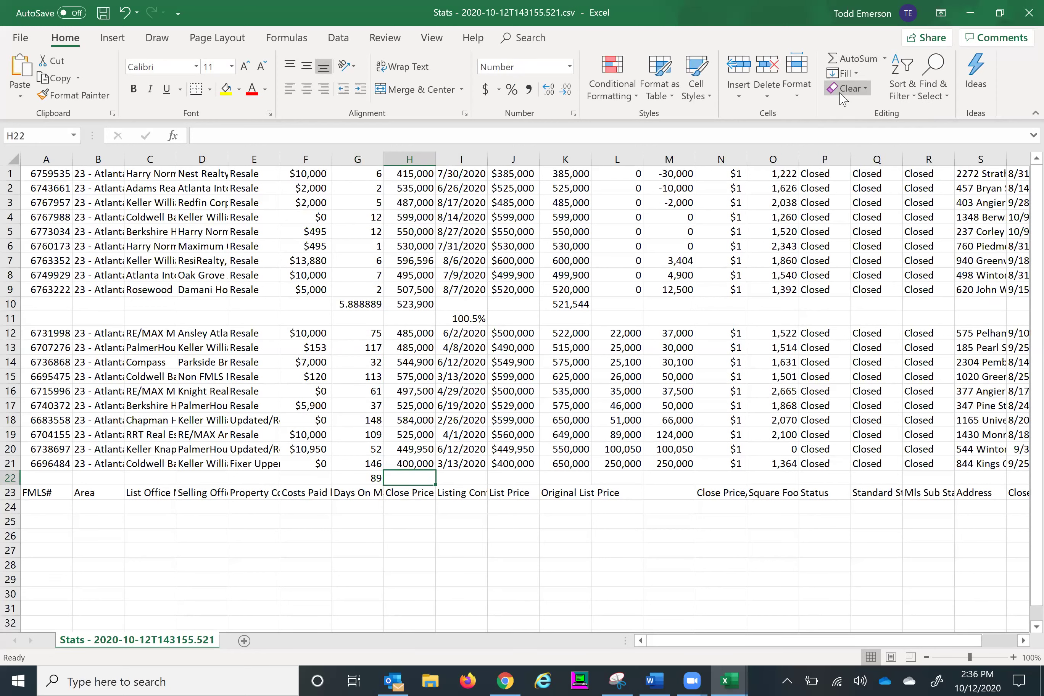
left_click(884, 58)
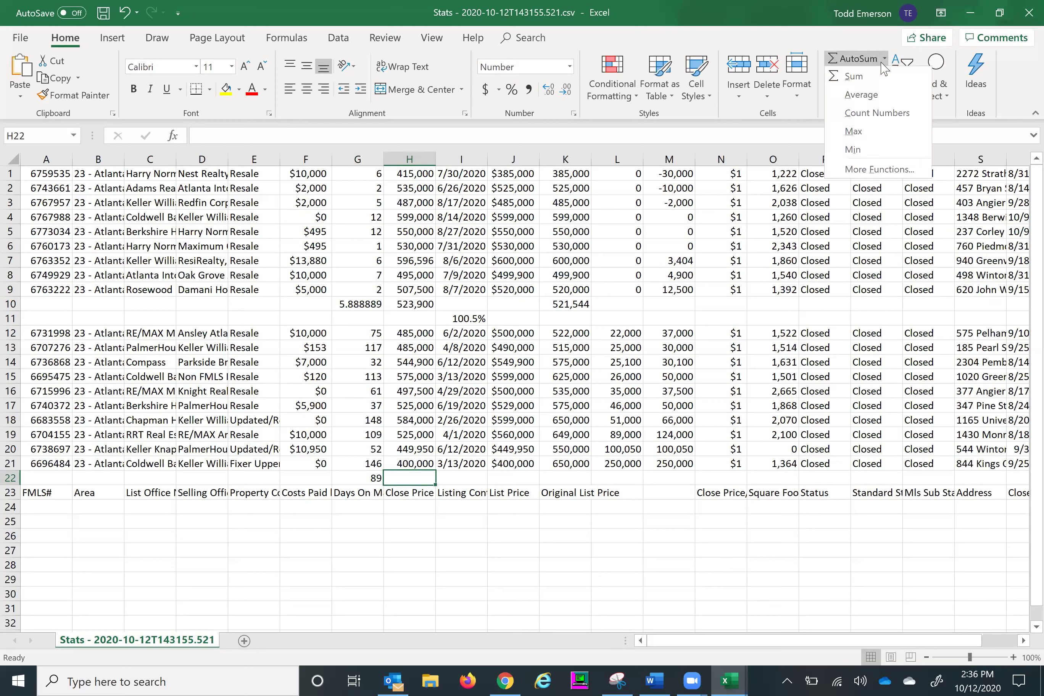
left_click(861, 94)
key("Tab")
key("Tab")
key("Tab")
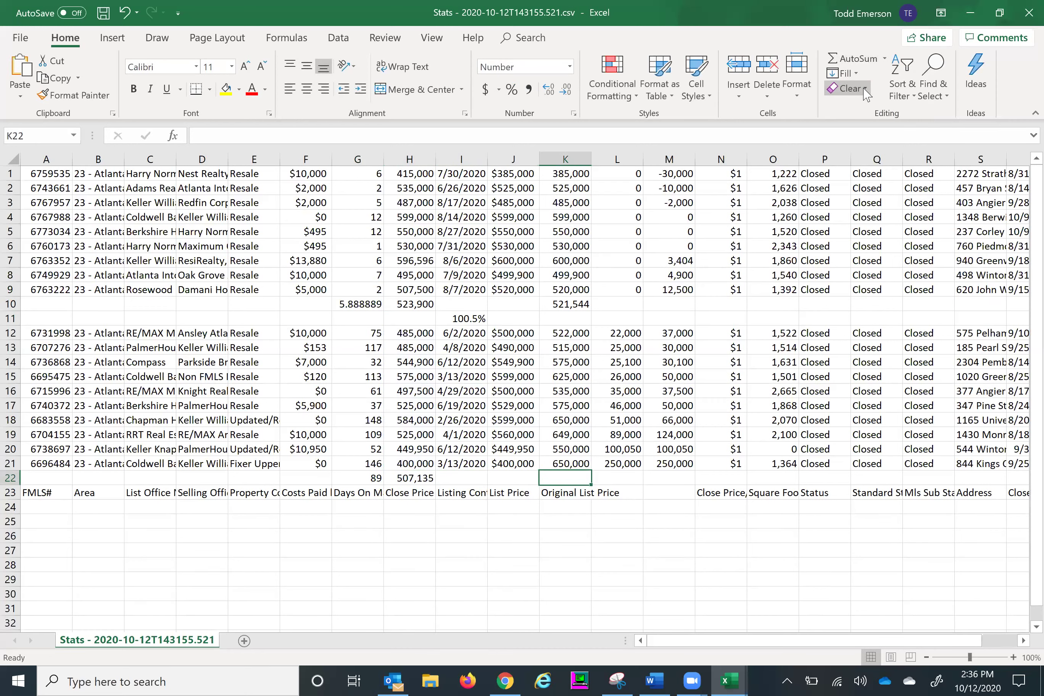
Average the price-reduced listings' Original List Price in K22 and their price reductions in L22.
left_click(883, 59)
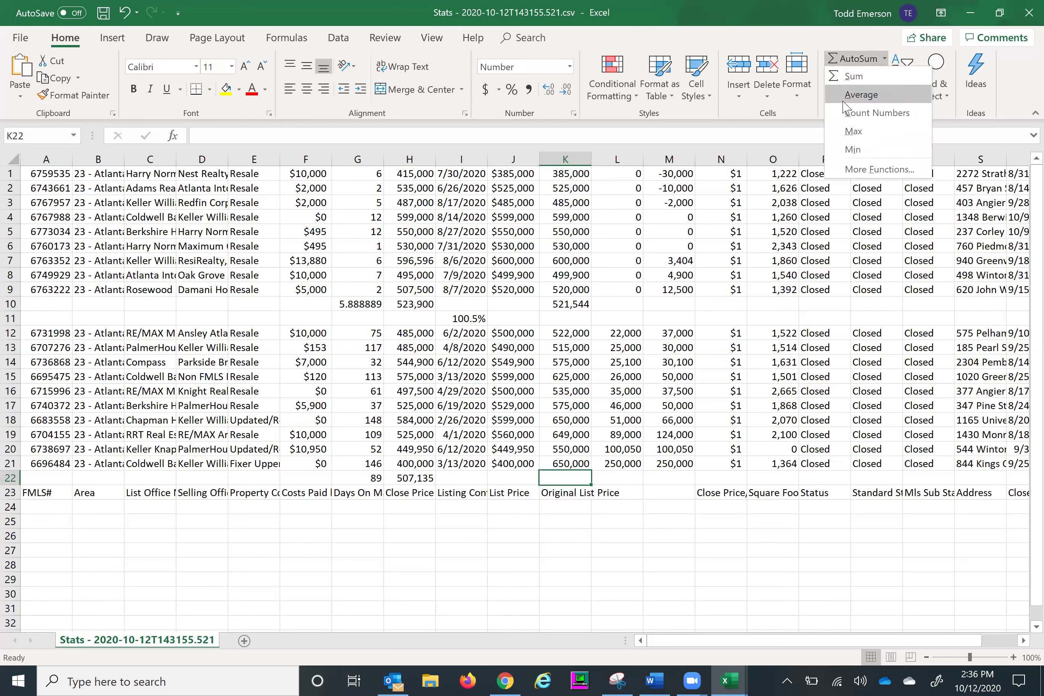
left_click(843, 100)
key("Tab")
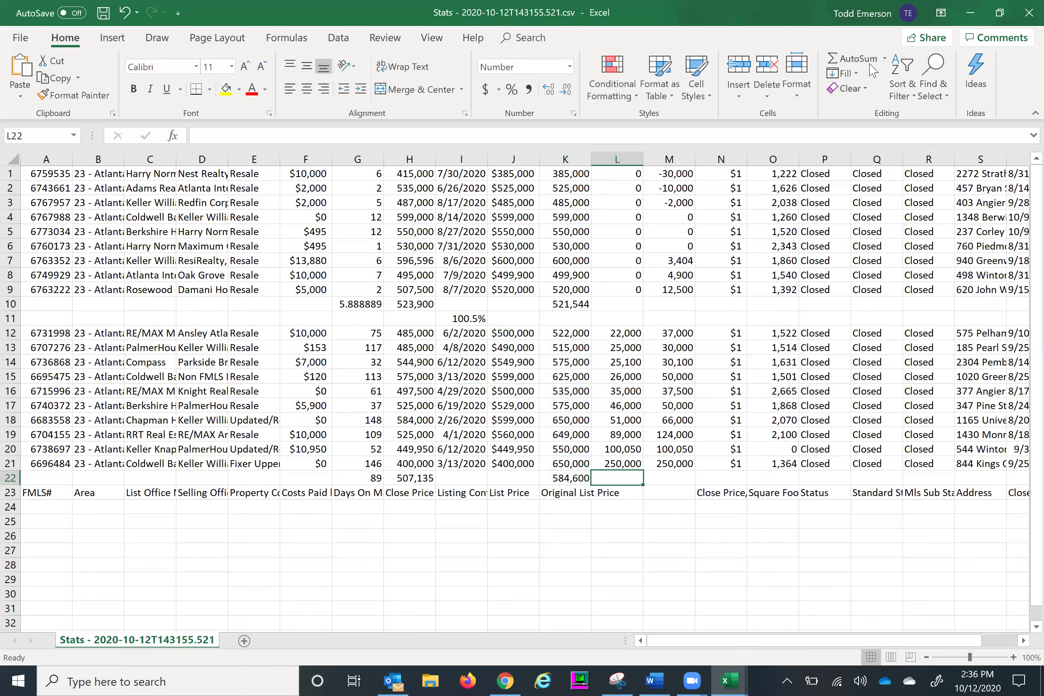
left_click(884, 58)
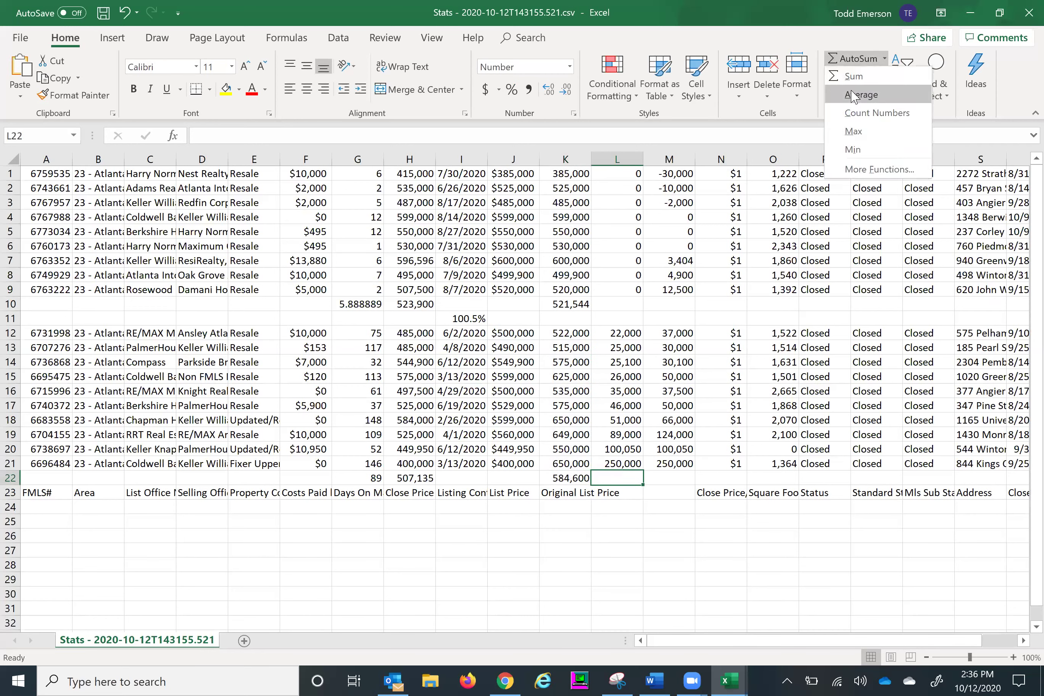
left_click(851, 94)
key("Tab")
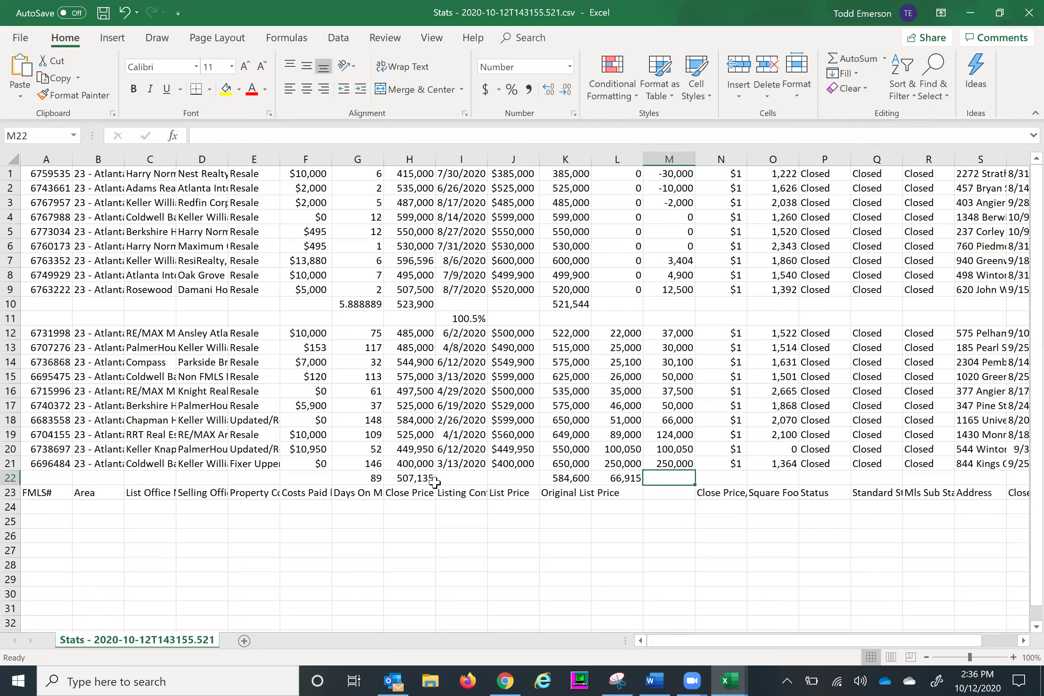
Insert a blank row above the header labels in row 23 and enter the formula =H22/K22 in I23.
right_click(10, 492)
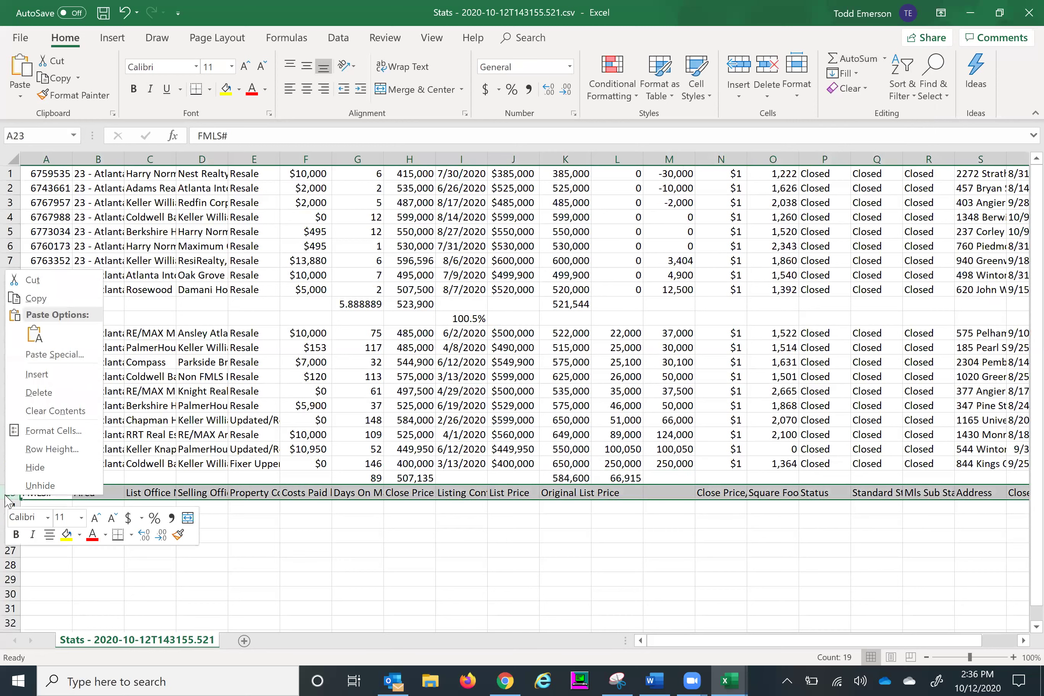
left_click(43, 371)
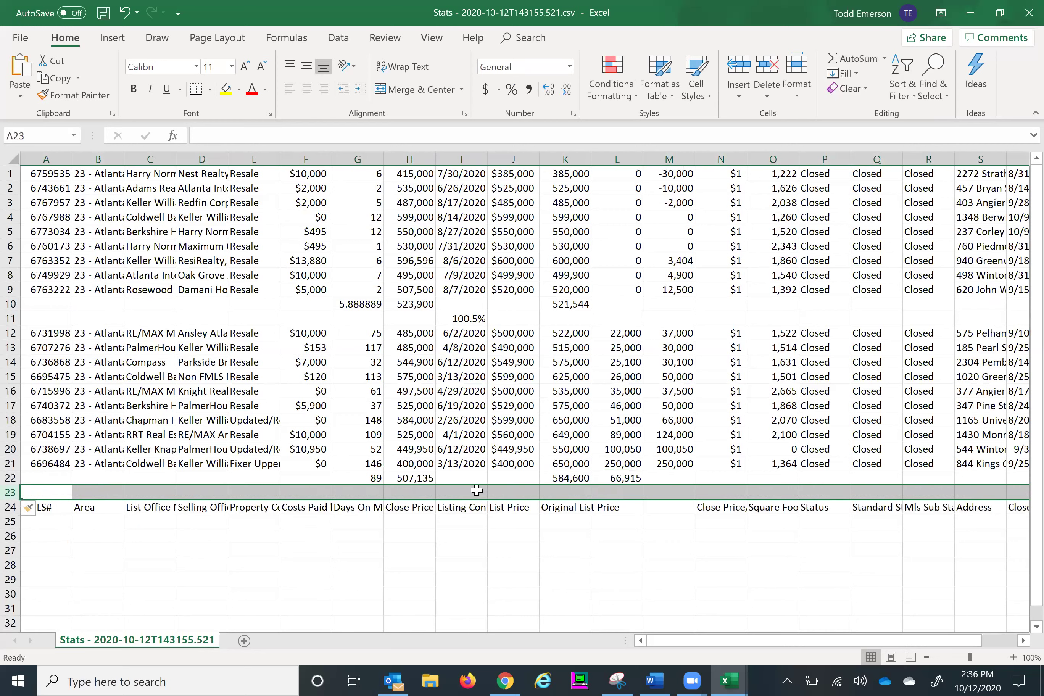
left_click(477, 491)
type("=")
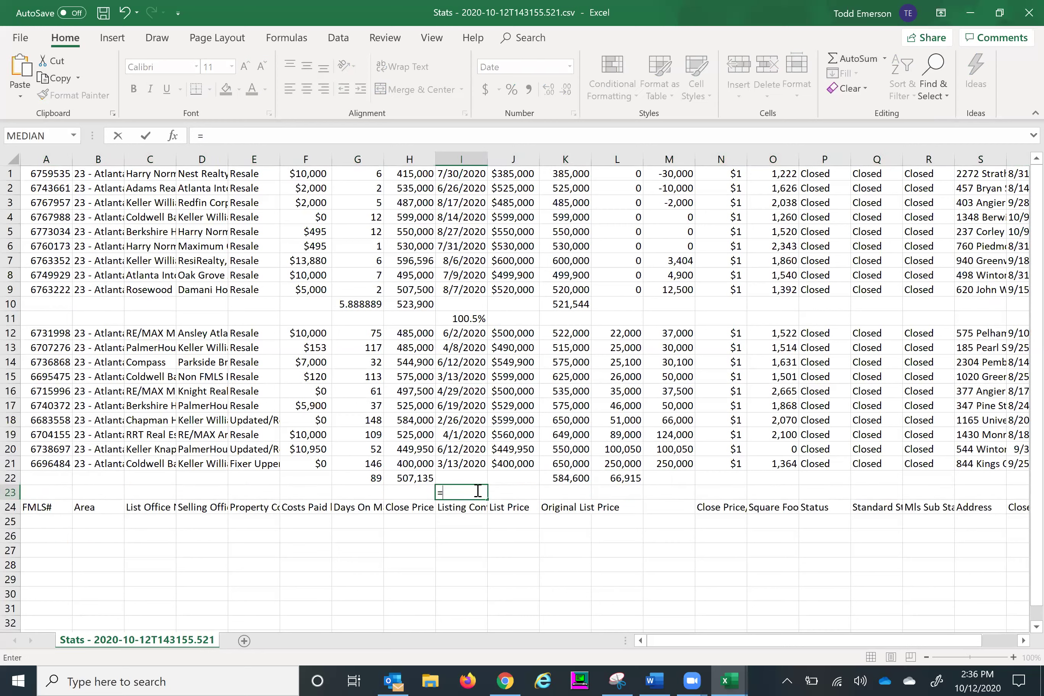
left_click(413, 477)
type("/")
left_click(565, 477)
key("Tab")
Format the ratio in I23 as a percentage with one decimal place.
left_click(473, 491)
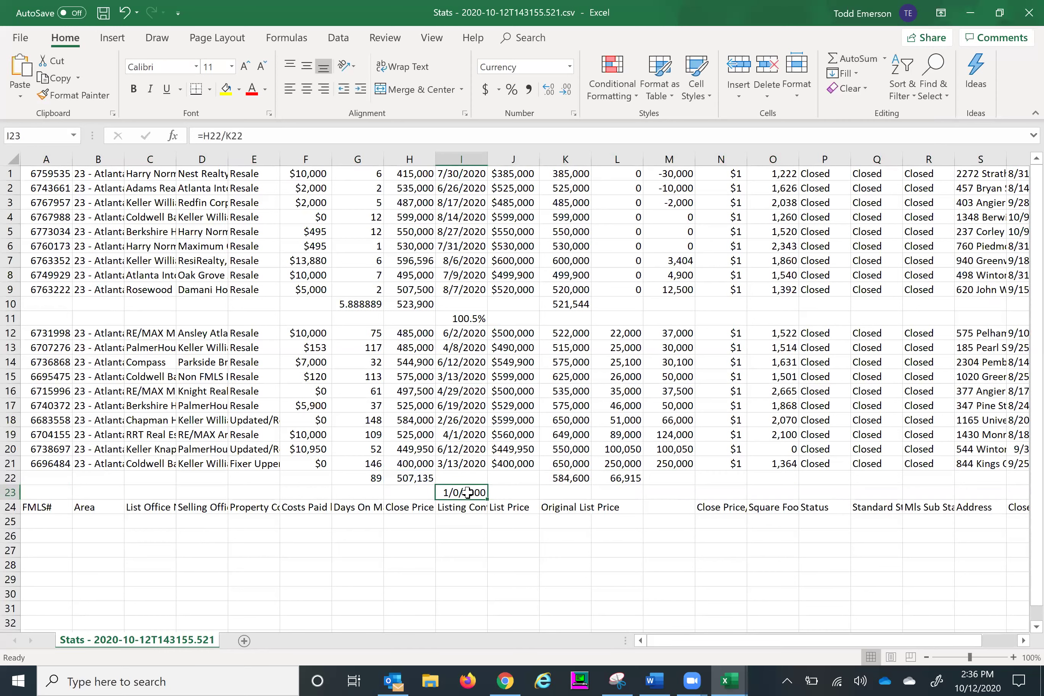
left_click(512, 89)
left_click(549, 90)
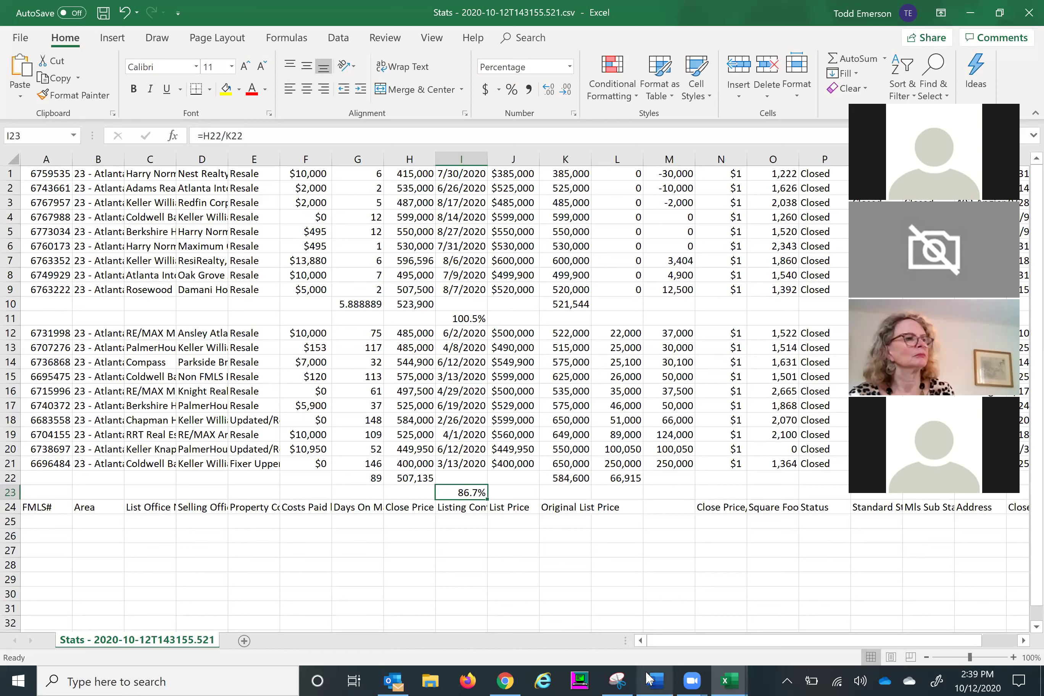
Switch to FMLS Matrix in Chrome, return from the export page to the results and reopen the search criteria.
mouse_move(484, 678)
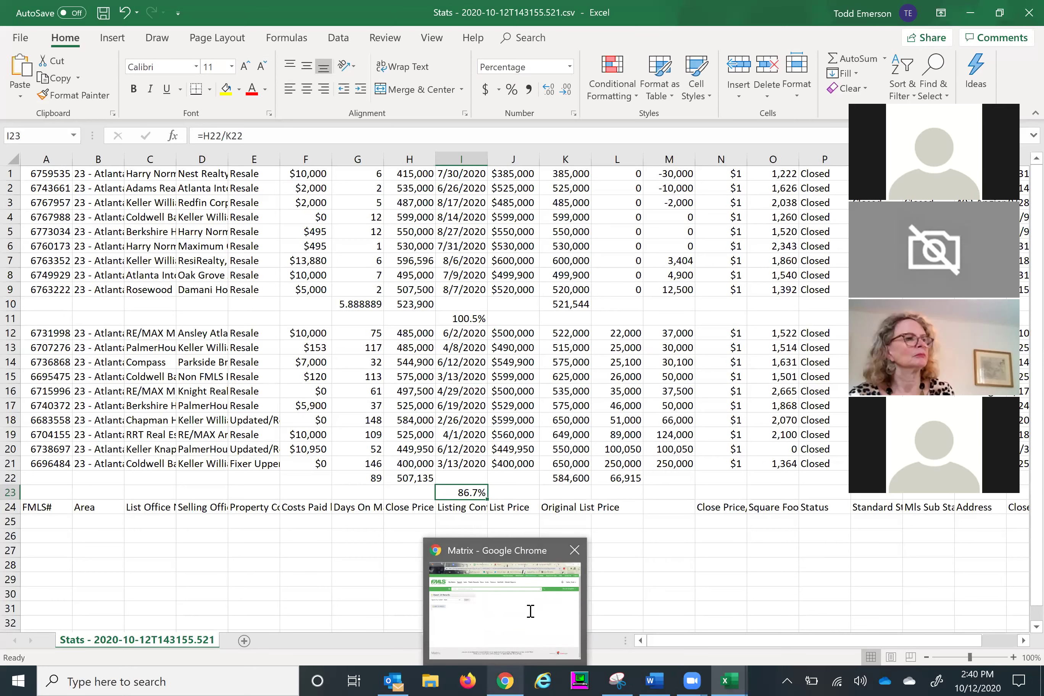
left_click(532, 609)
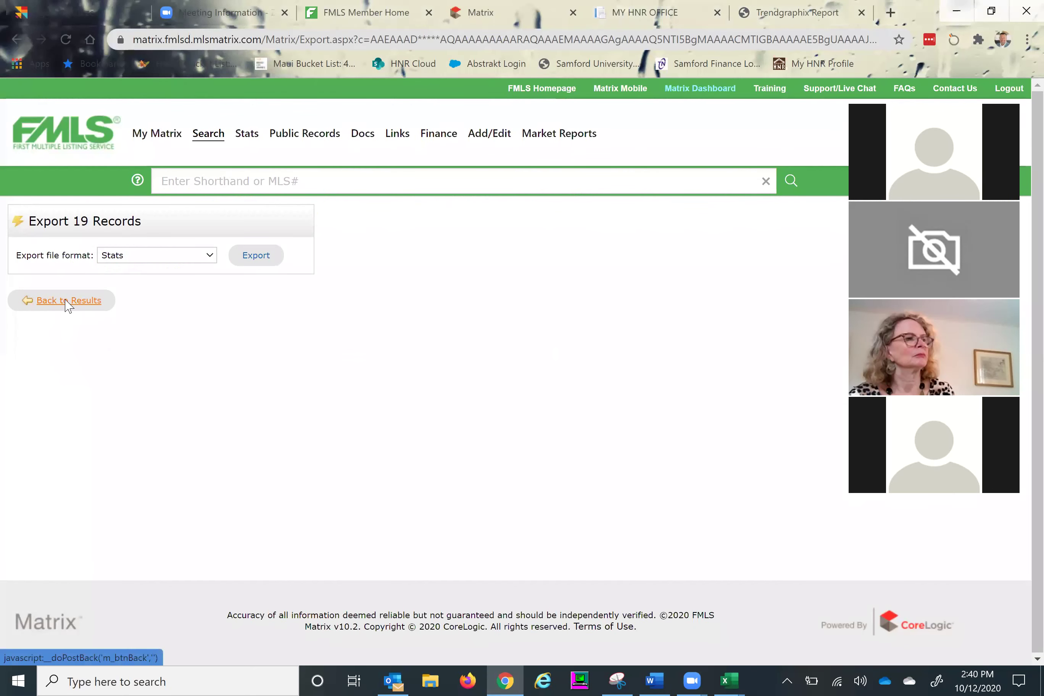
left_click(66, 304)
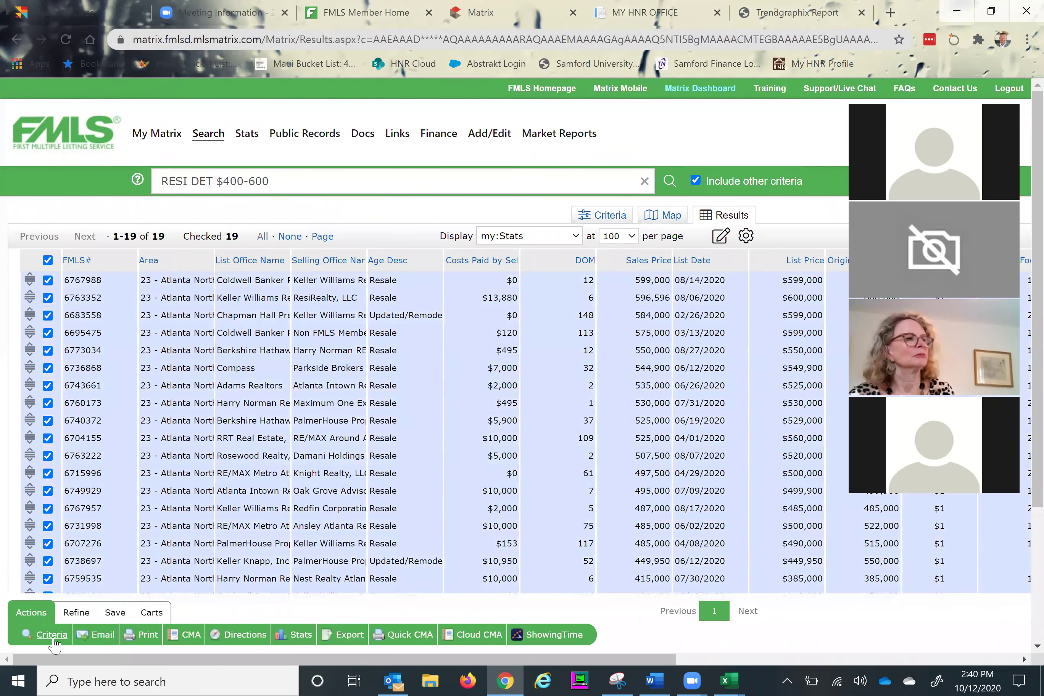
left_click(50, 635)
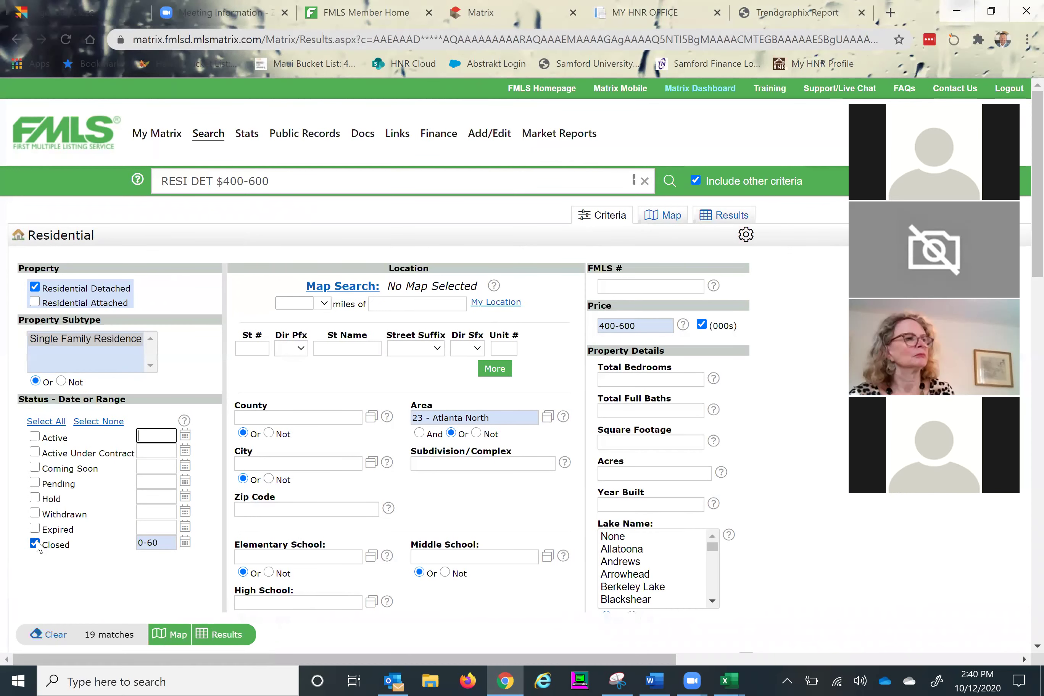
Change the price criterion to 1000-2000 (thousands) and show the matching closed listings.
left_click(603, 325)
type("10")
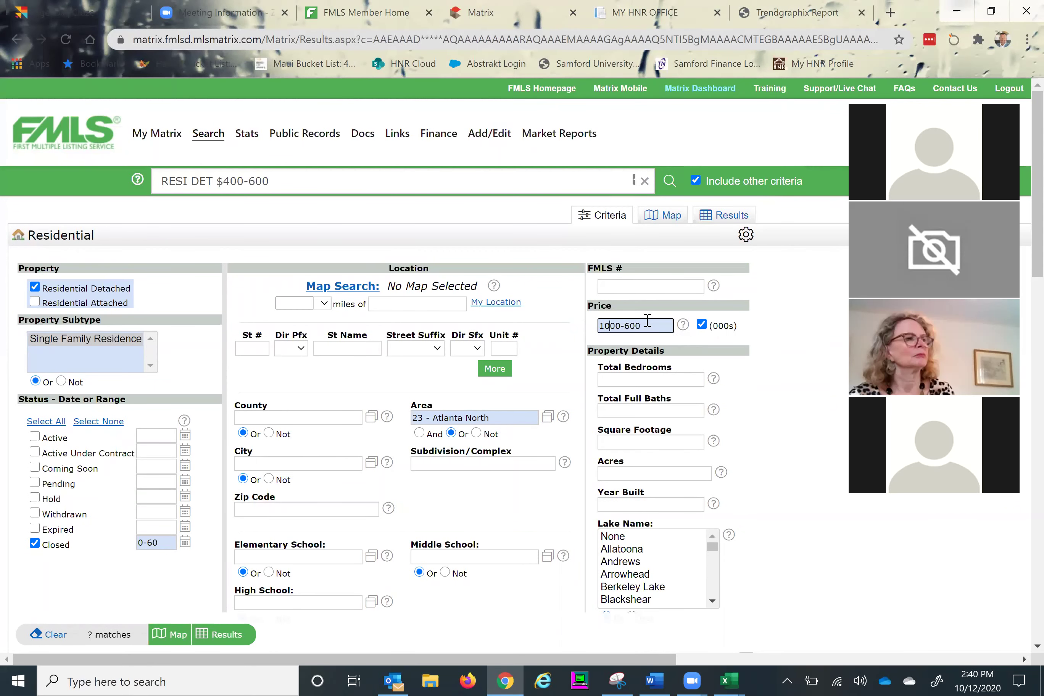
key("BackSpace")
key("BackSpace")
key("BackSpace")
type("2000")
left_click(219, 636)
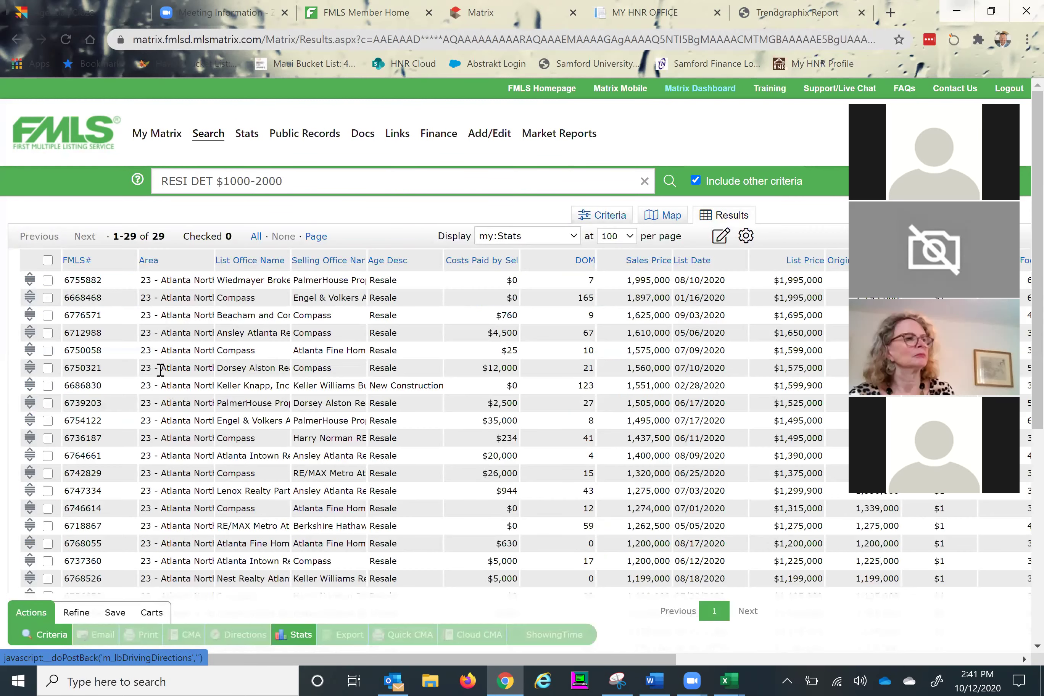
Select all the search results, export them in the Stats format and switch to the exported file in Excel.
left_click(257, 239)
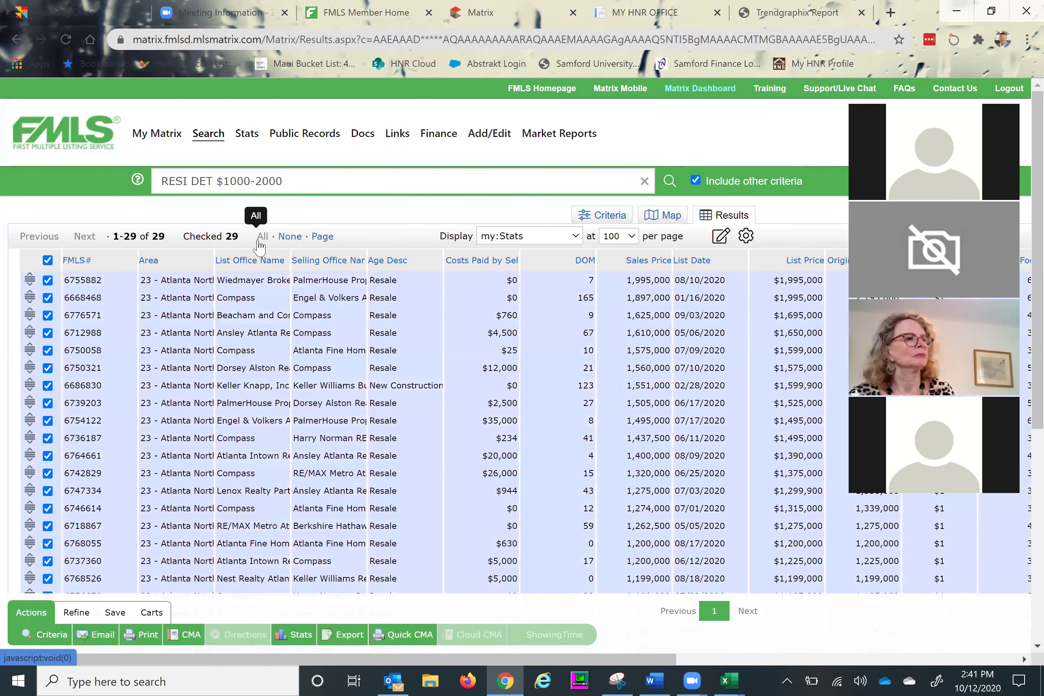
left_click(349, 635)
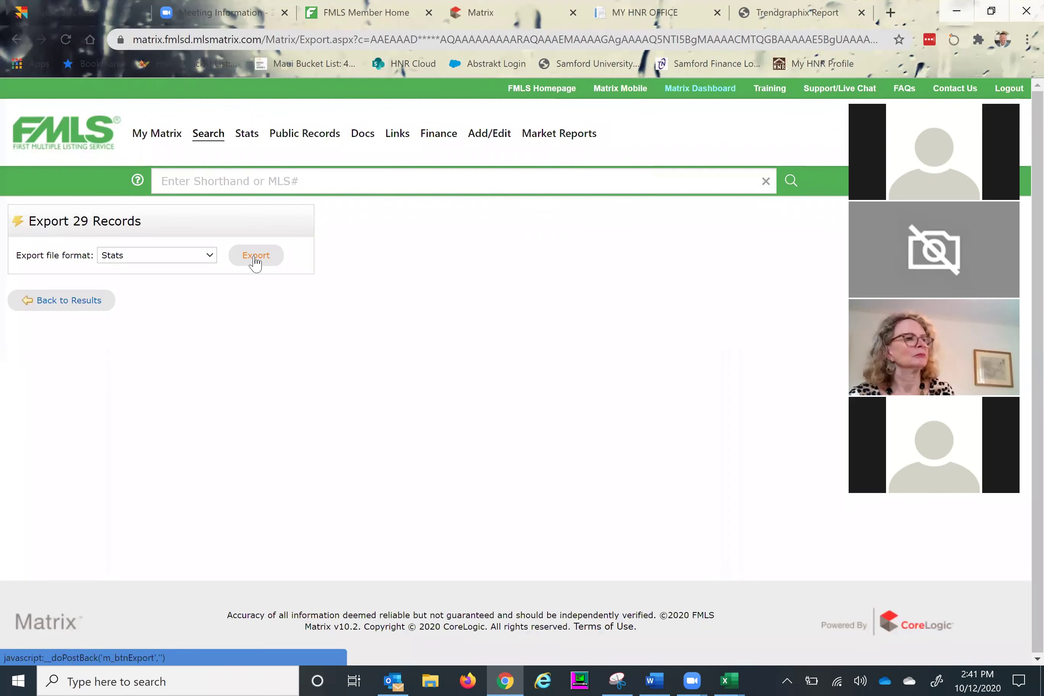
key("alt+Tab")
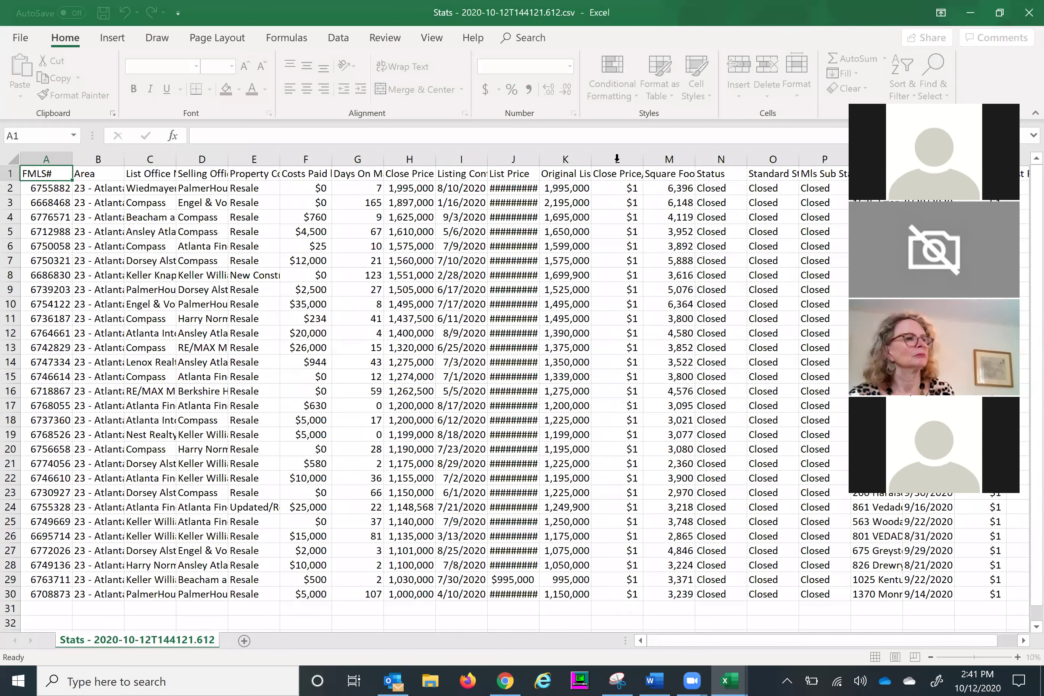
Insert two blank columns, L and M, between Original List Price and Close Price/Original List Price.
left_click(617, 158)
right_click(616, 158)
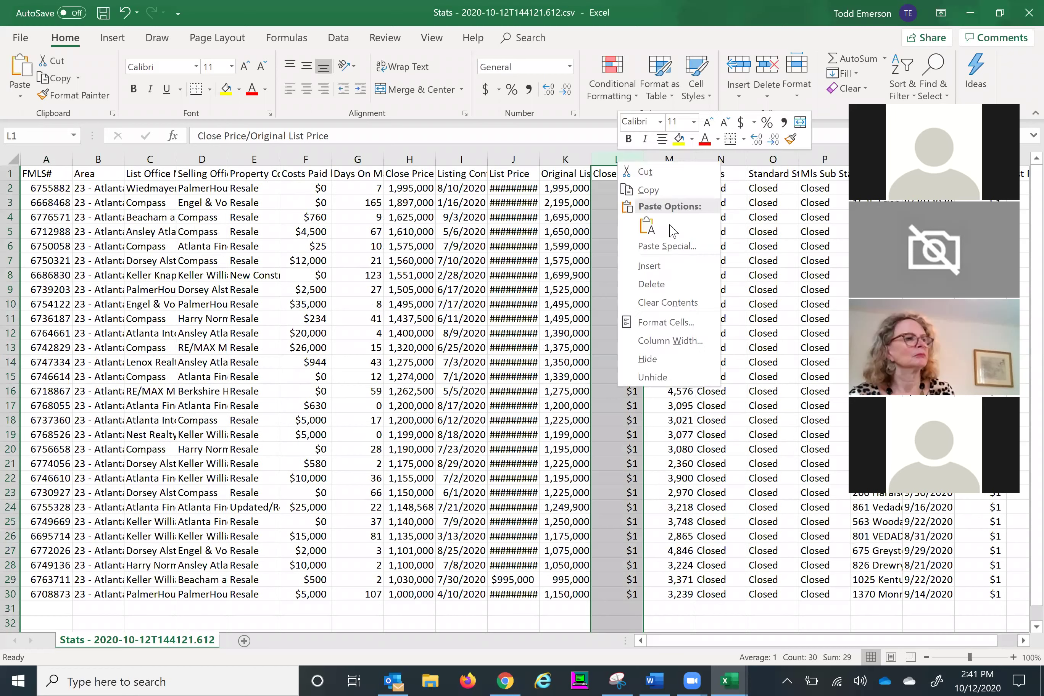
left_click(653, 265)
left_click(604, 188)
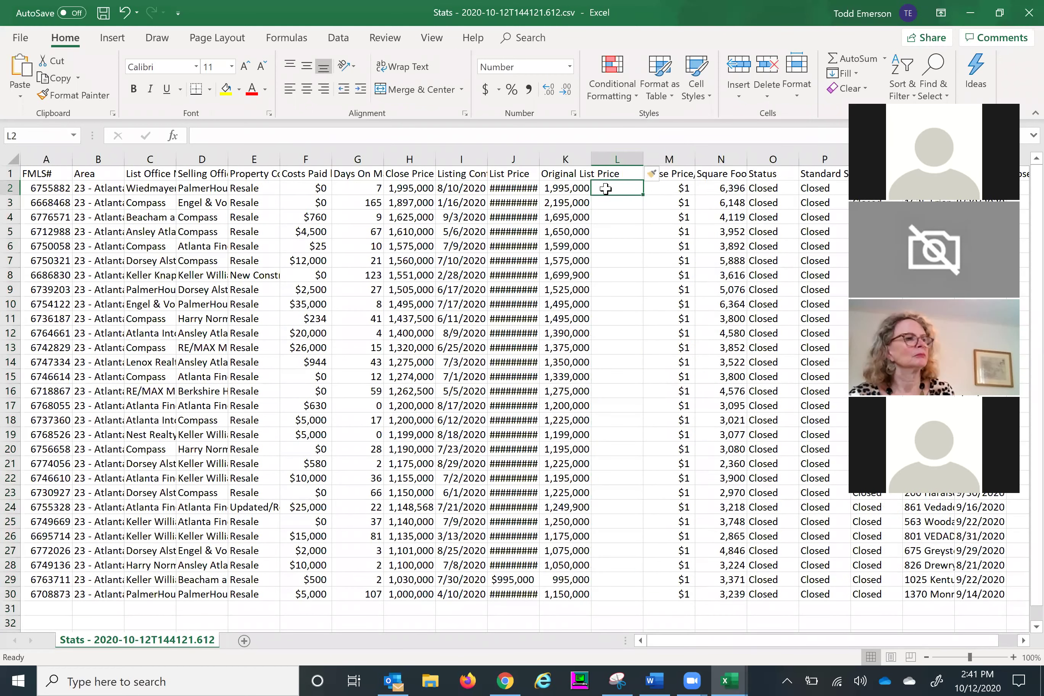
right_click(669, 158)
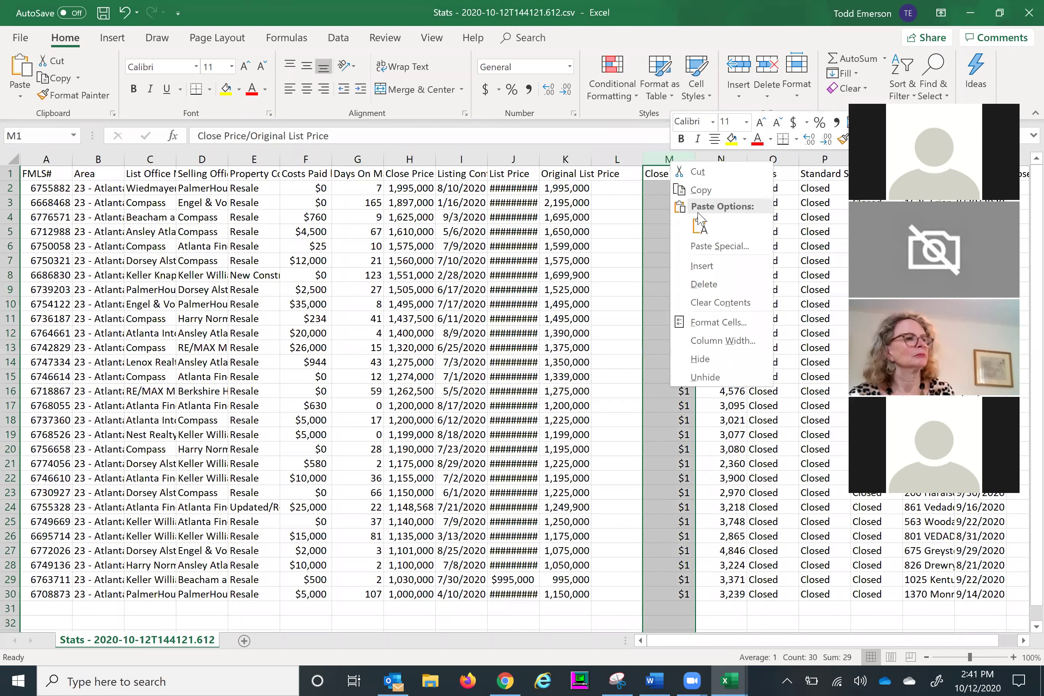
key("i")
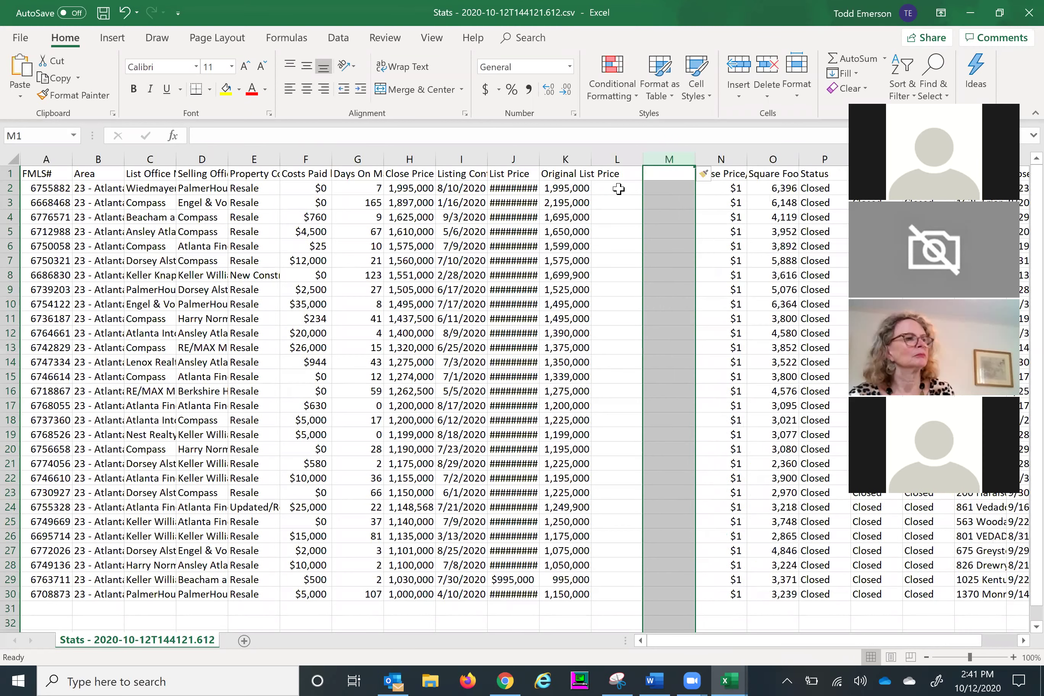
Enter the formula =K2-J2 in L2 to calculate the first listing's price reduction.
left_click(618, 189)
type("=")
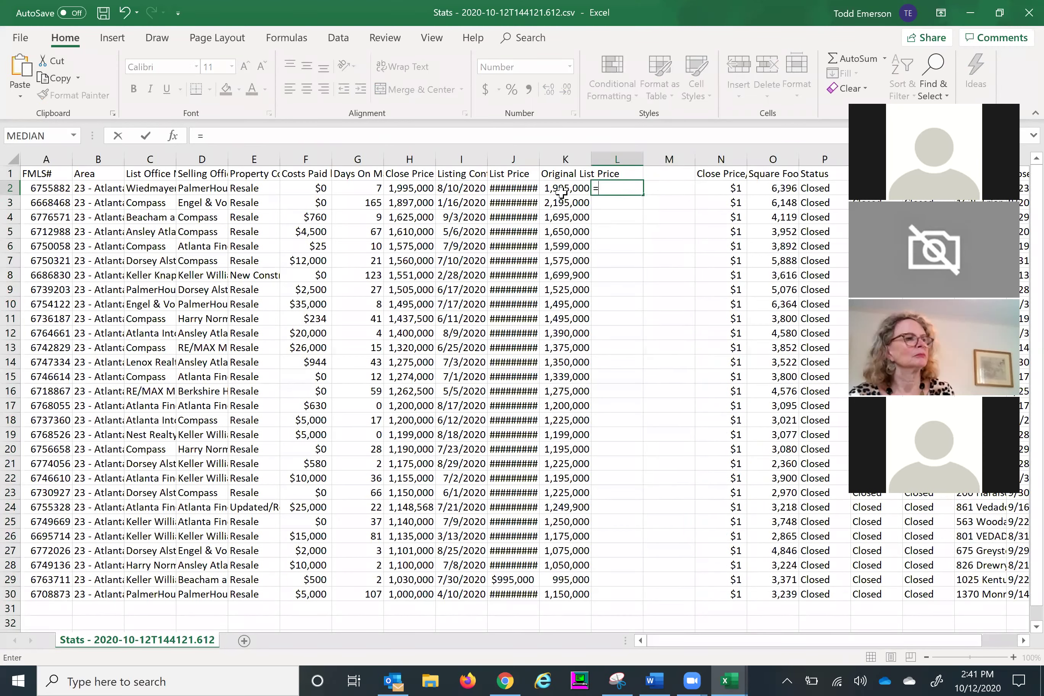
left_click(561, 188)
type("-")
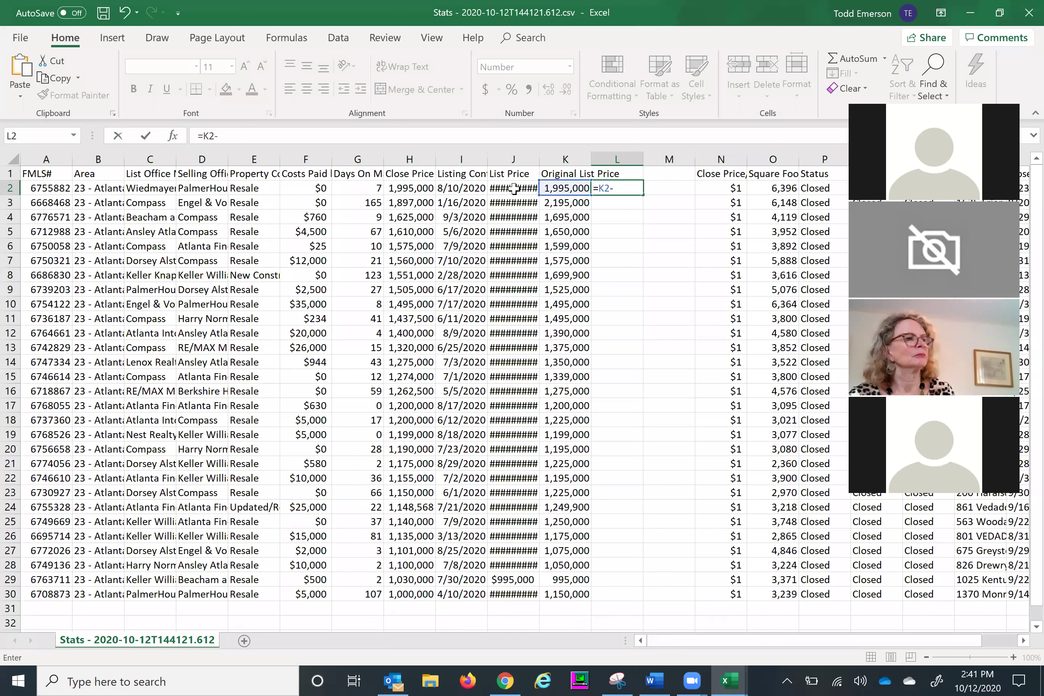
left_click(674, 189)
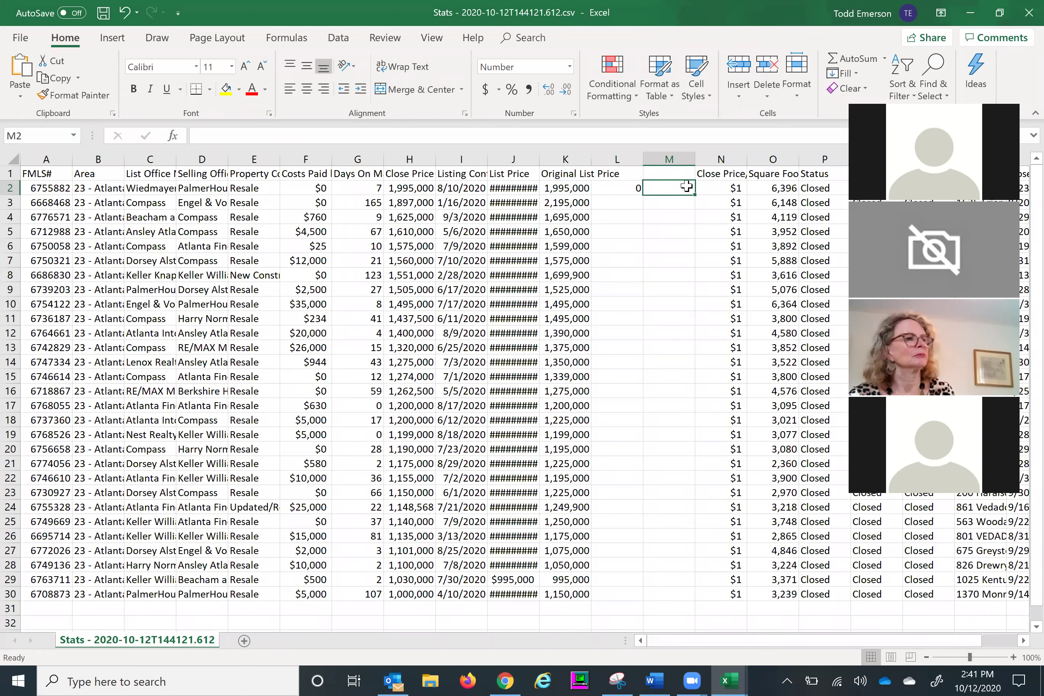
Enter the formula =K2-H2 in M2 to subtract the Close Price from the Original List Price.
type("=")
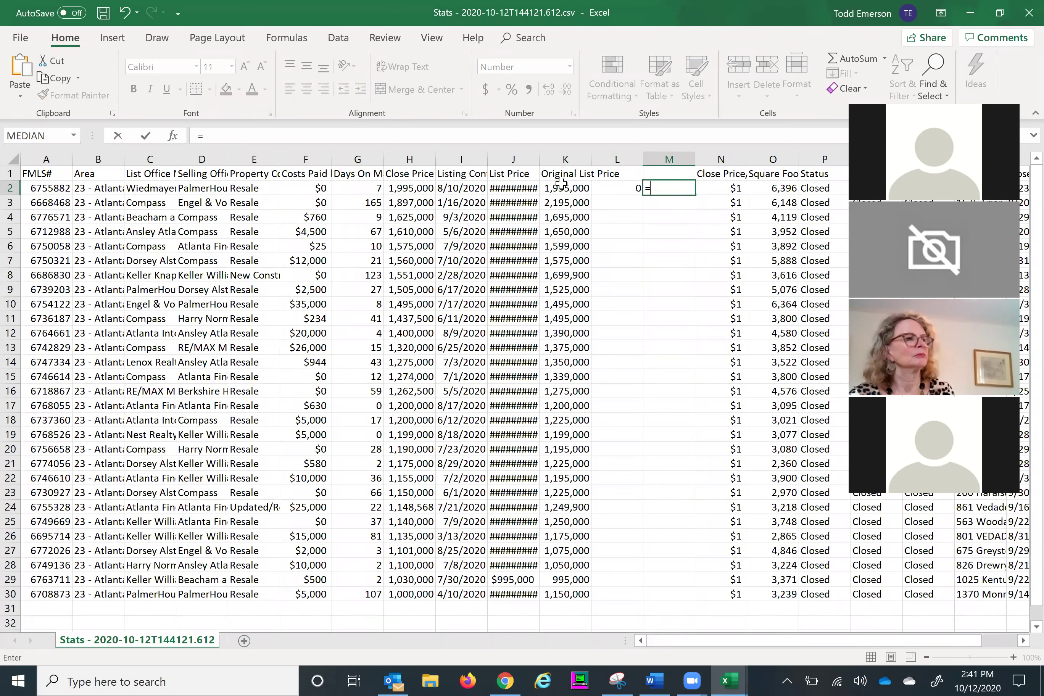
left_click(563, 187)
type("-")
left_click(405, 187)
key("Tab")
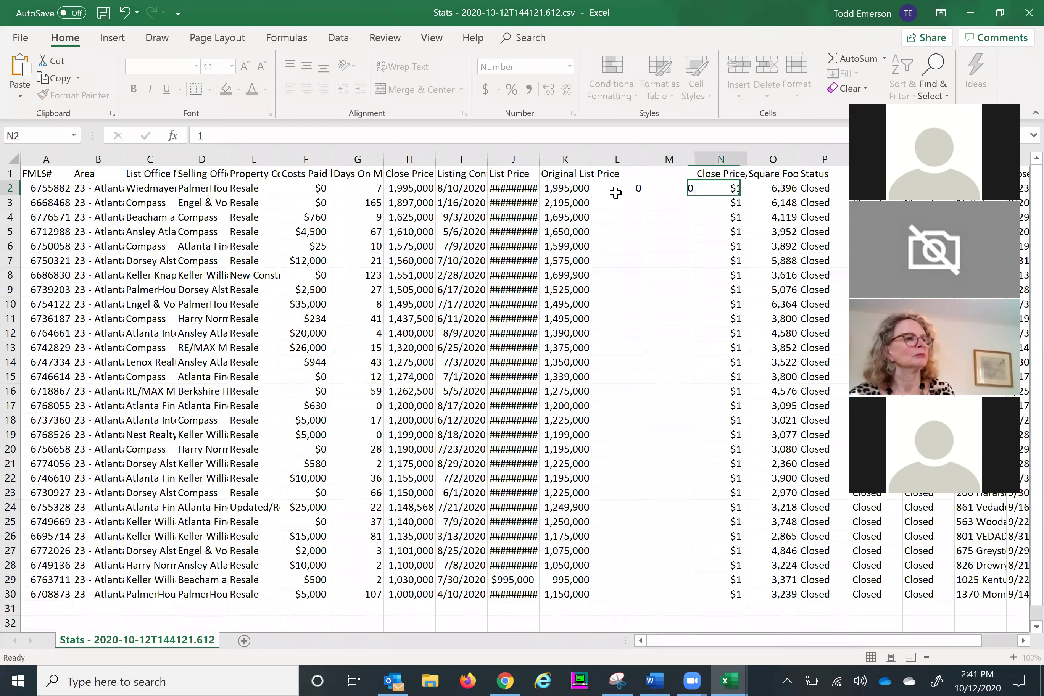
Fill the formulas in L2 and M2 down through row 30.
left_click(616, 188)
left_click_drag(639, 194, 625, 607)
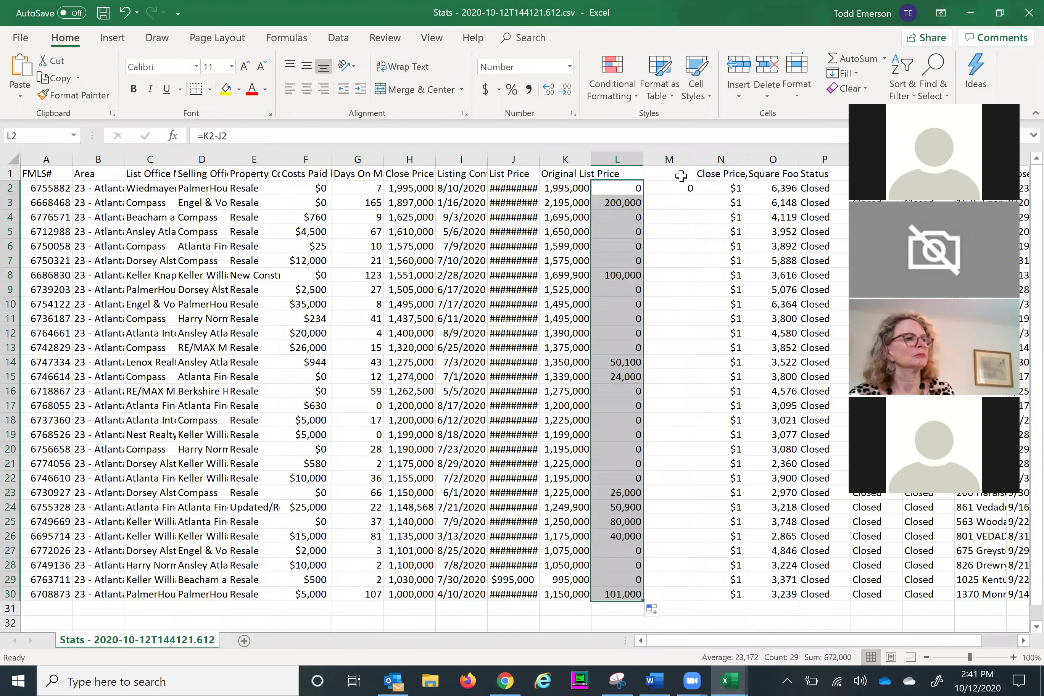
left_click(676, 158)
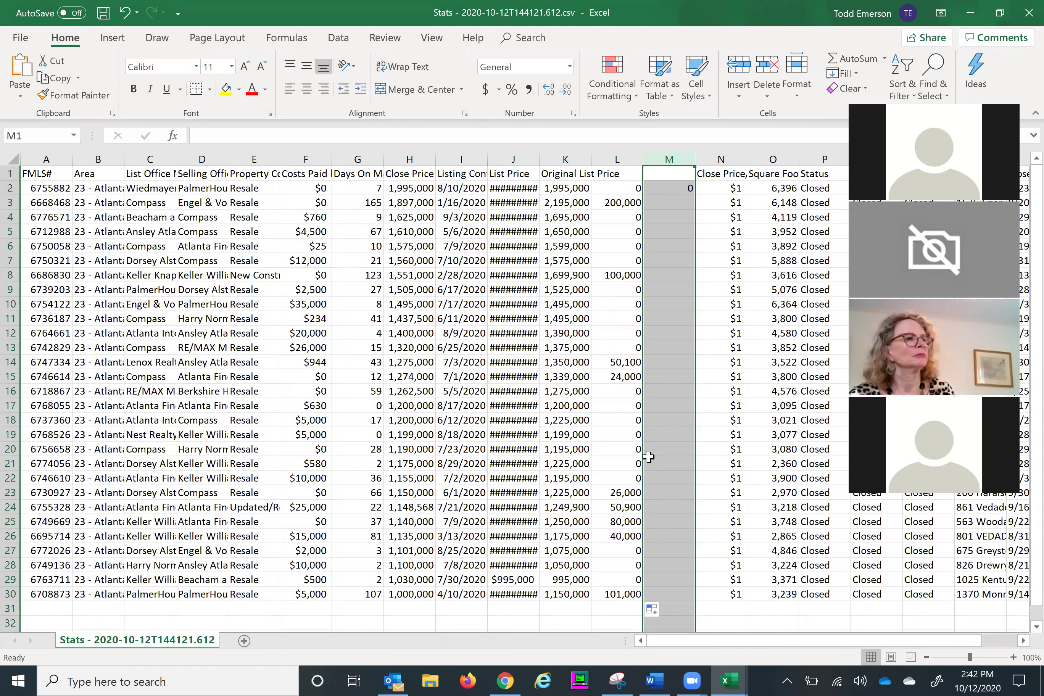
left_click(690, 191)
left_click_drag(694, 194, 682, 607)
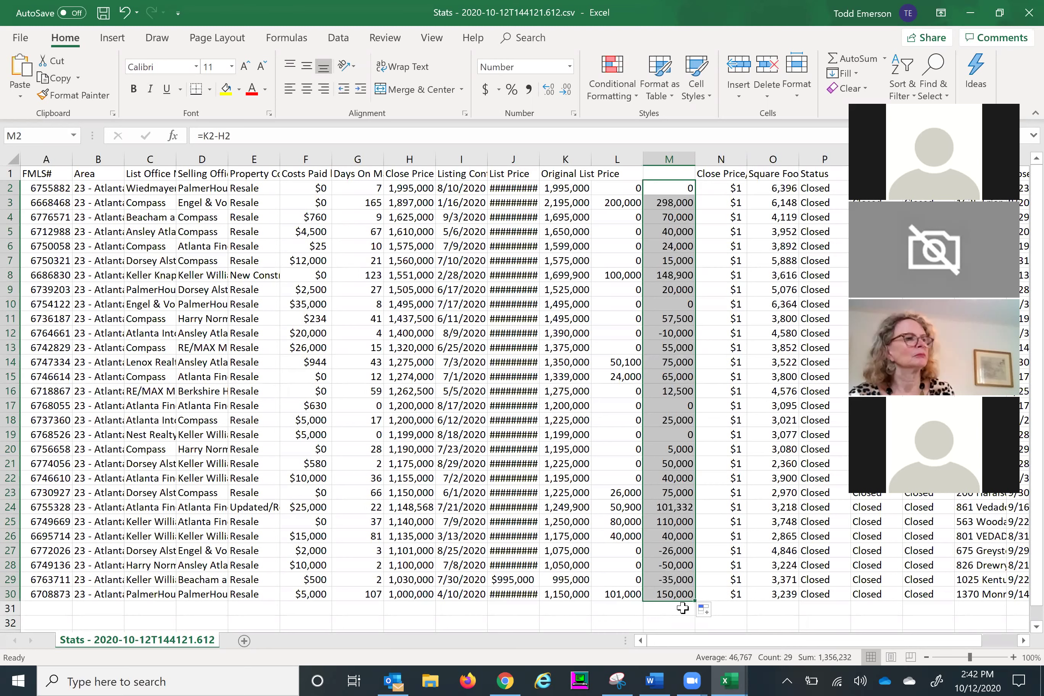
Average the Days On Market of all listings in G31 with the formula =average(g2:g30).
left_click(358, 607)
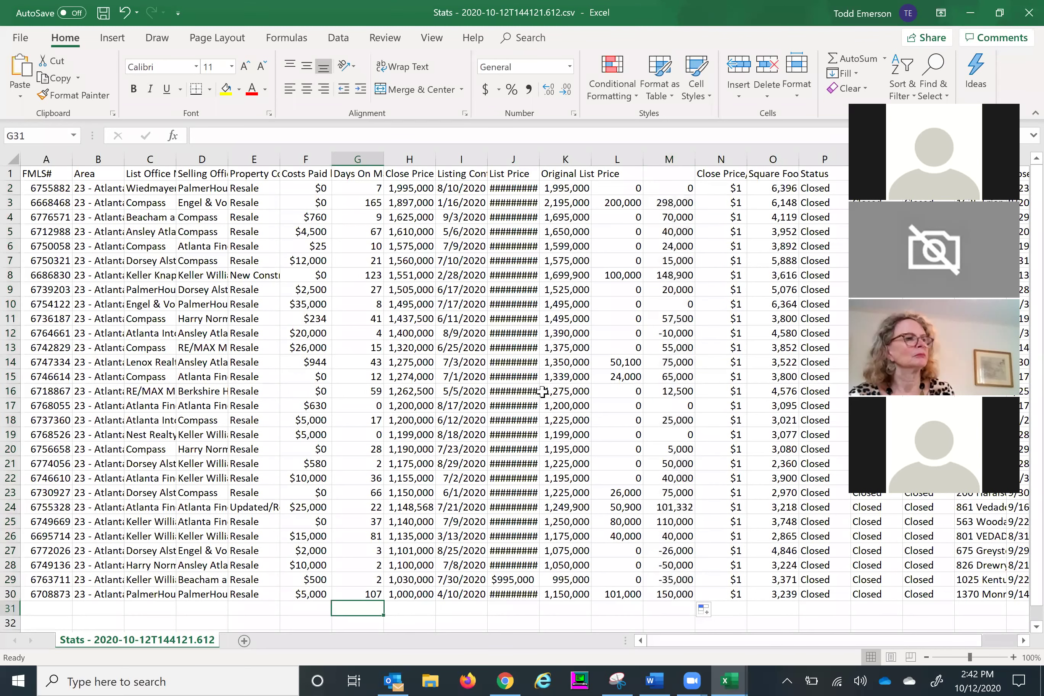
type("=average(g2:g30)")
key("Tab")
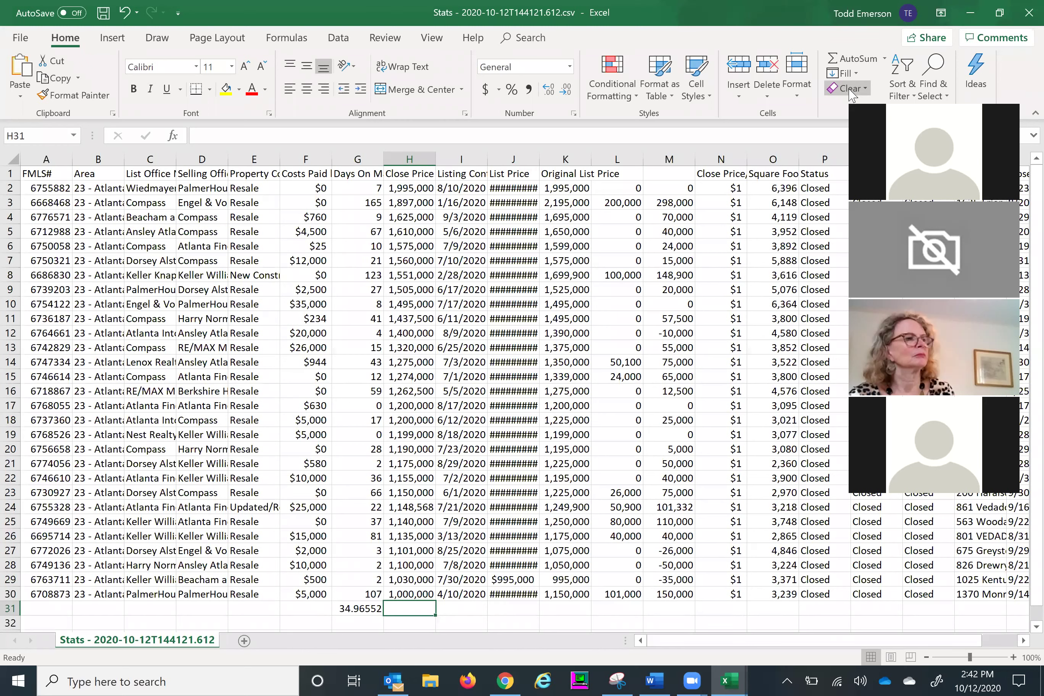
Sort the entire sheet by column L, the price reduction amounts, from smallest to largest.
left_click(13, 160)
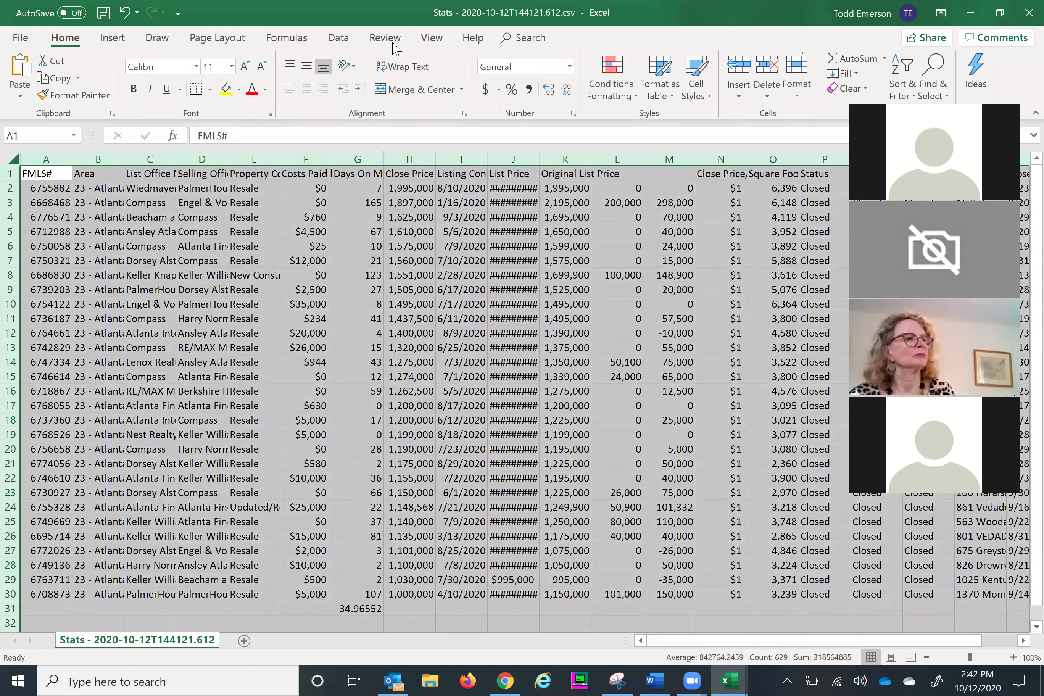
left_click(339, 37)
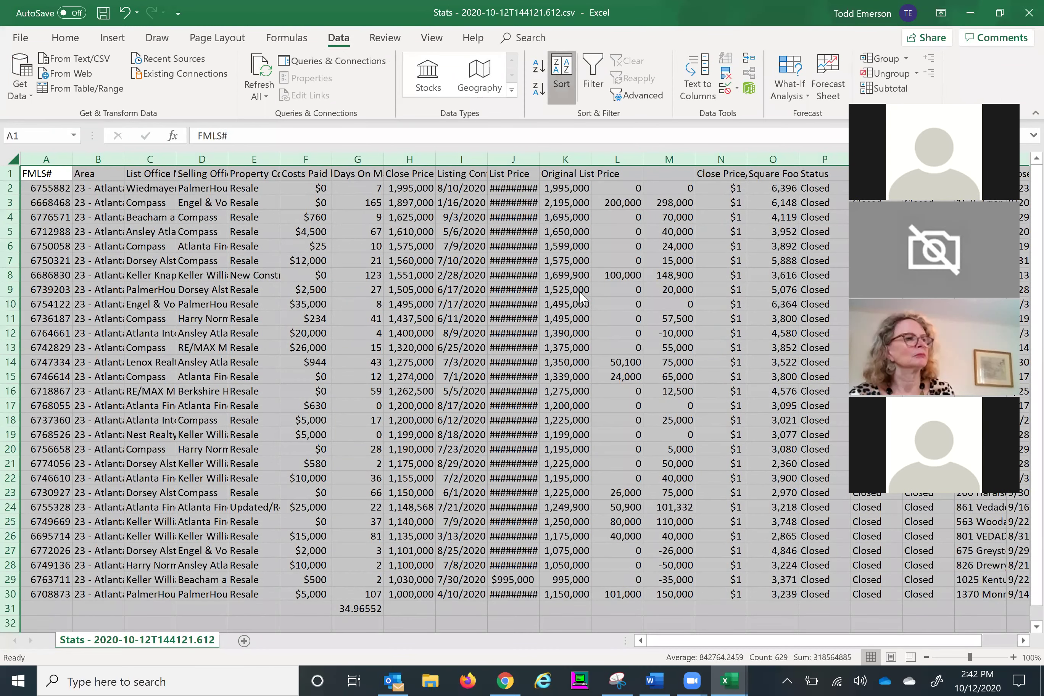
left_click(459, 421)
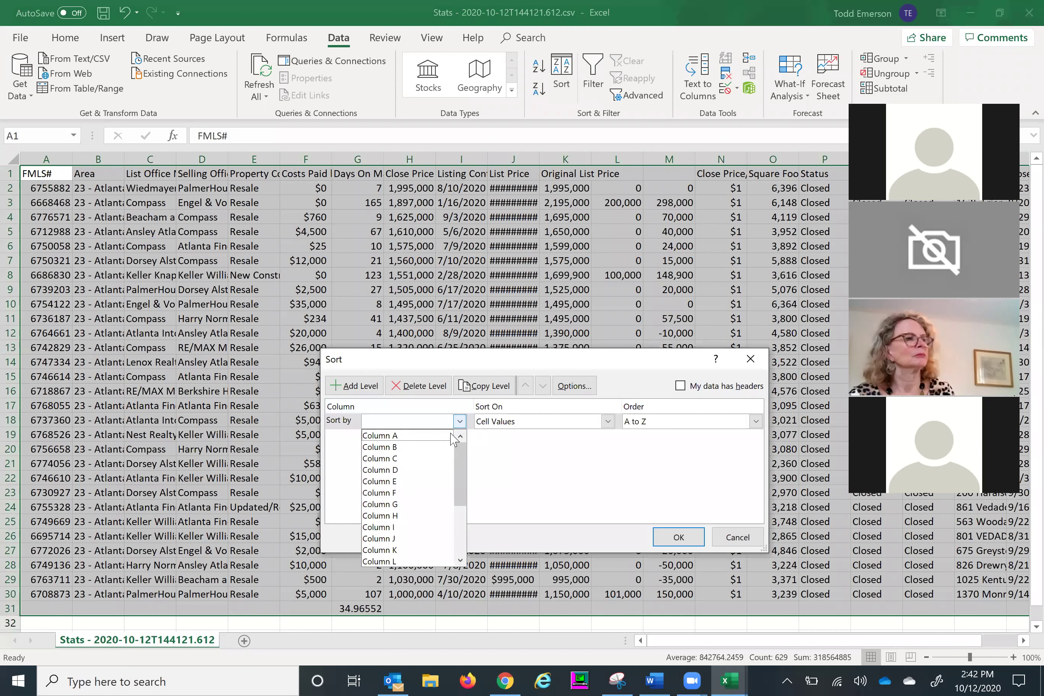
left_click(395, 550)
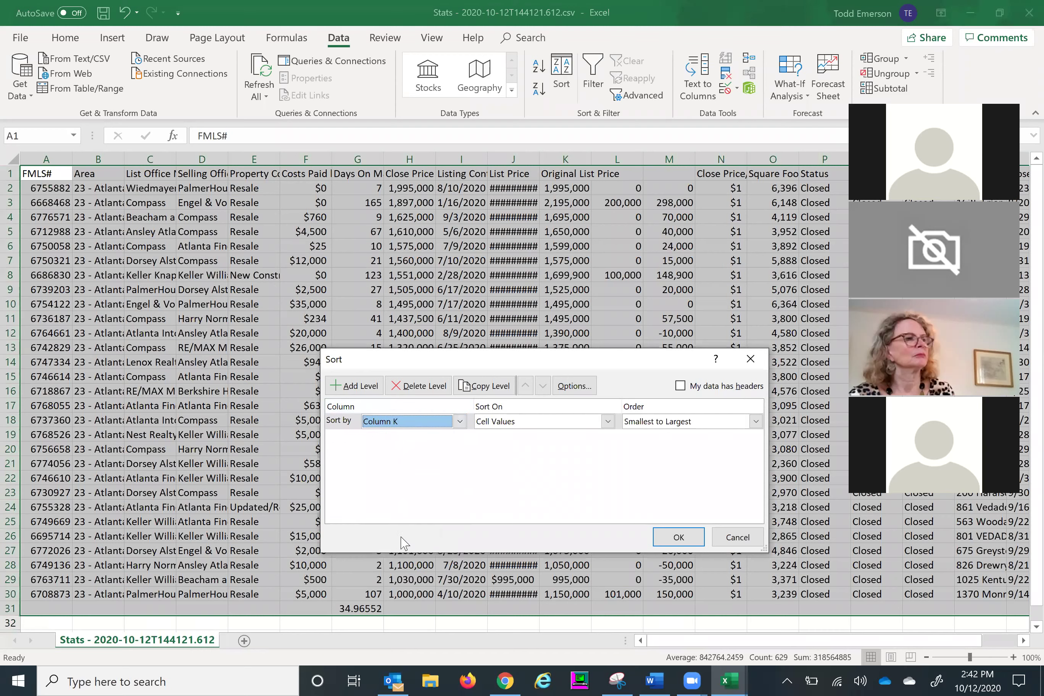
left_click(459, 421)
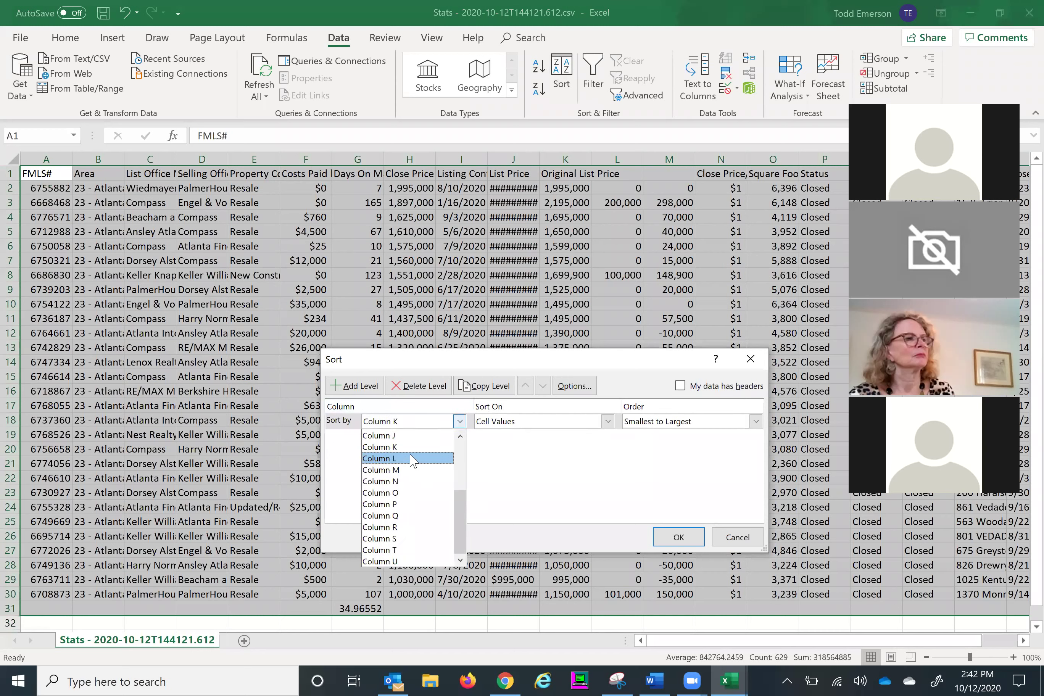
left_click(410, 458)
left_click(678, 537)
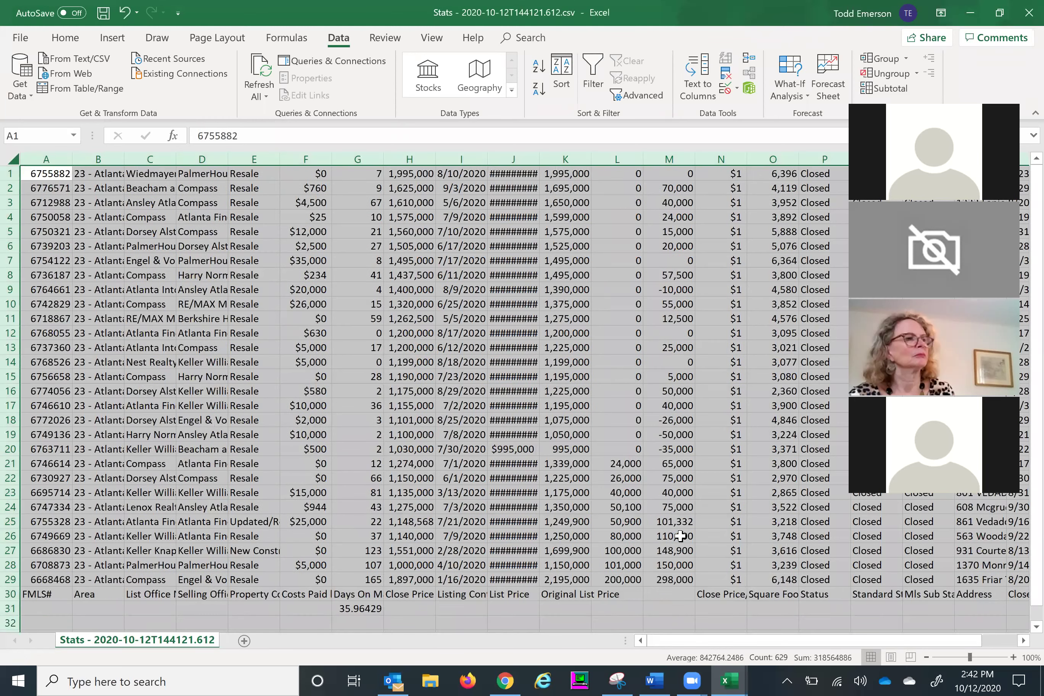
Insert two blank rows at row 21 to separate listings without price reductions from those with reductions.
left_click(10, 463)
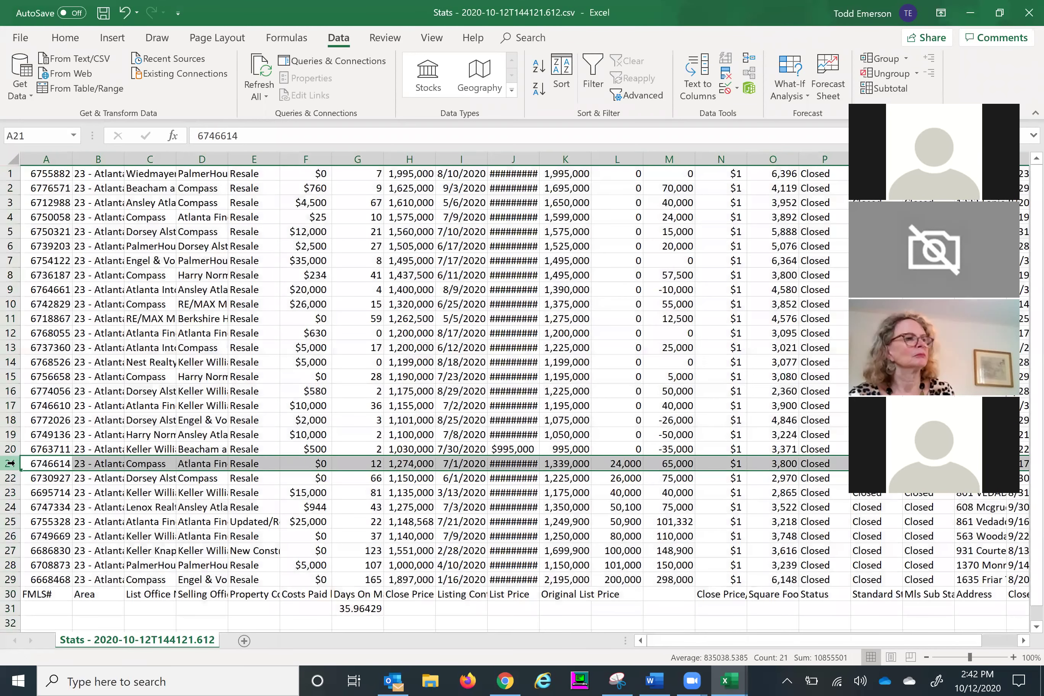
right_click(10, 463)
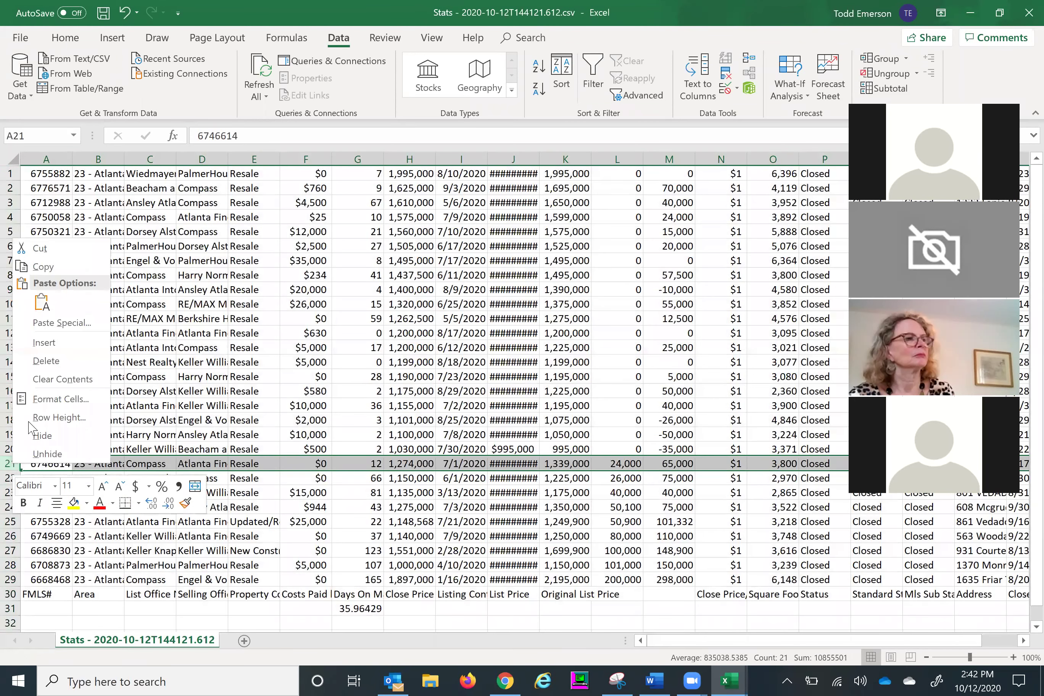
left_click(43, 344)
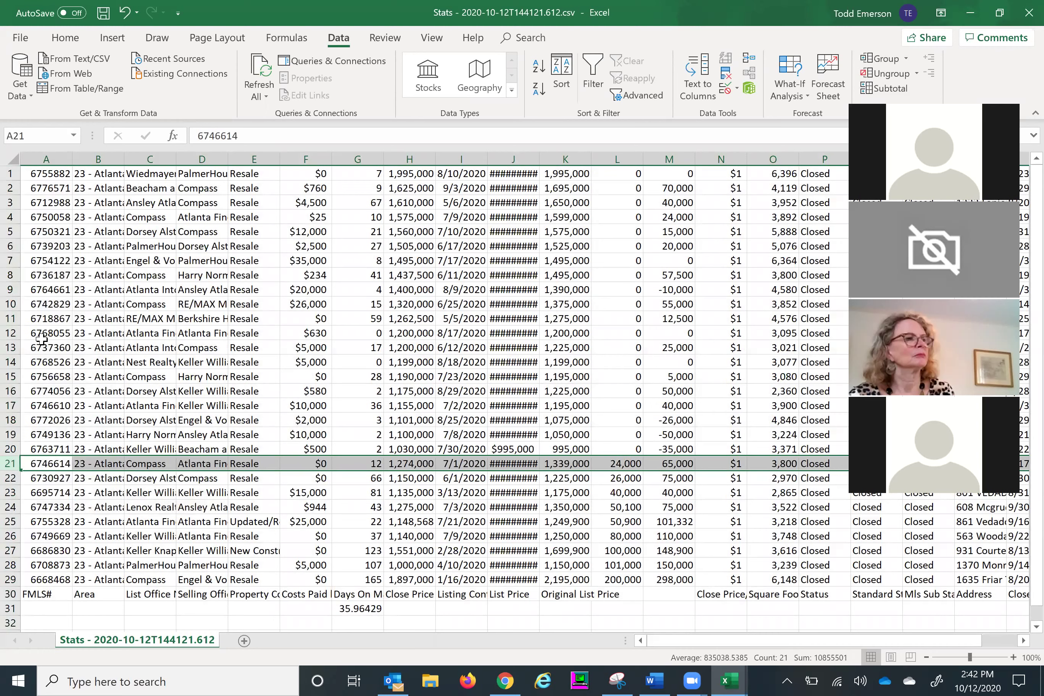
right_click(10, 462)
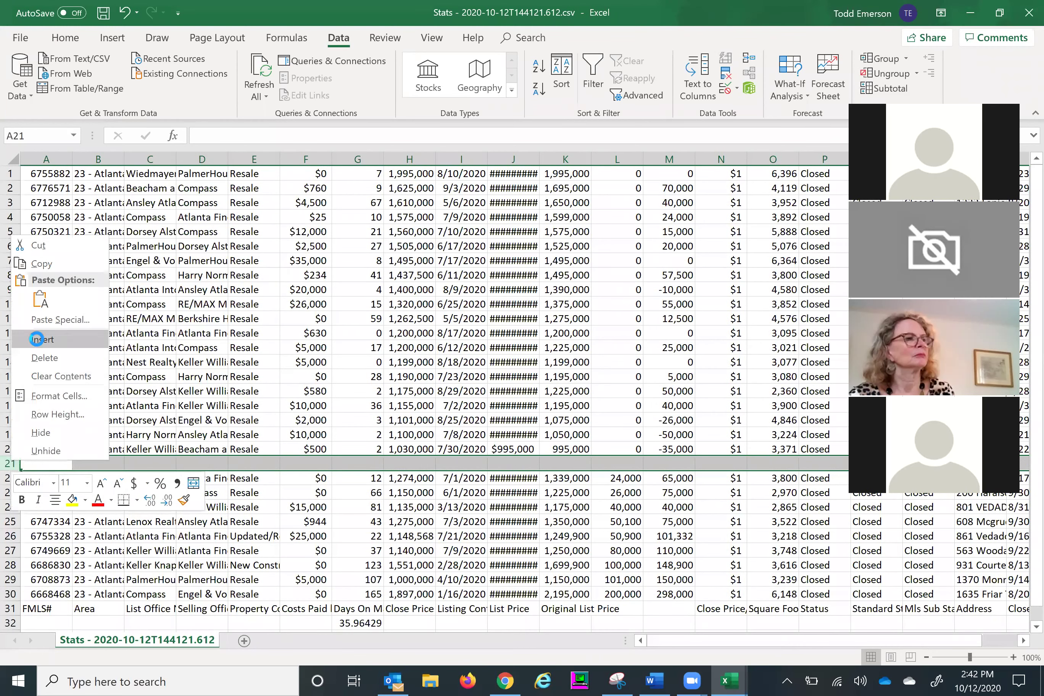
left_click(37, 338)
Insert two blank rows at row 32, between the last reduced listing and the column headings.
left_click(10, 623)
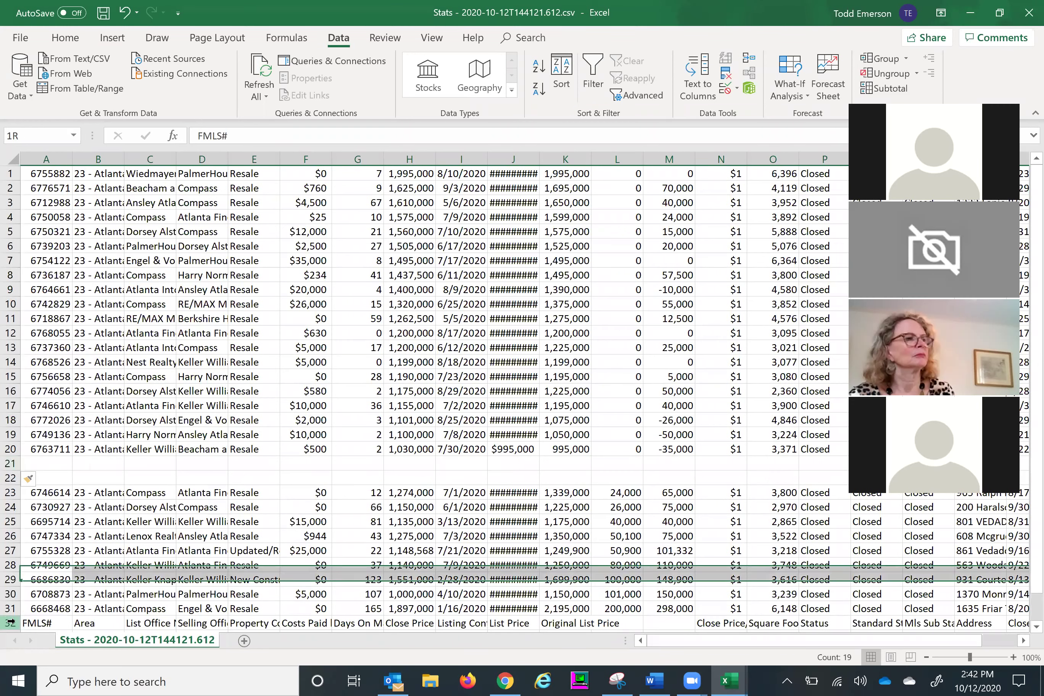
right_click(10, 623)
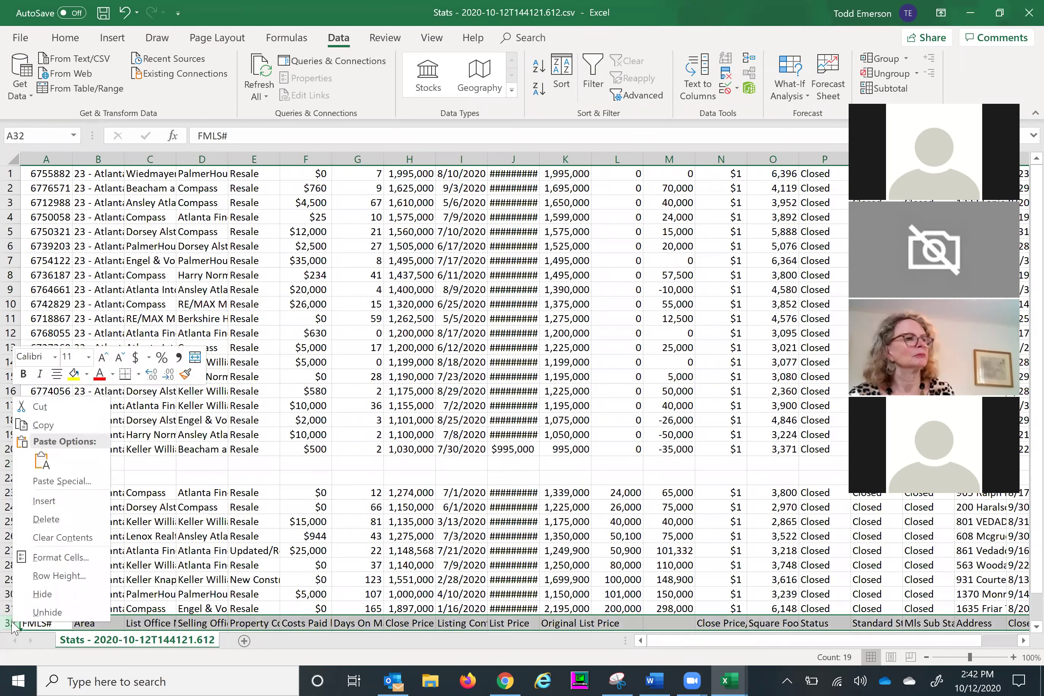
left_click(43, 503)
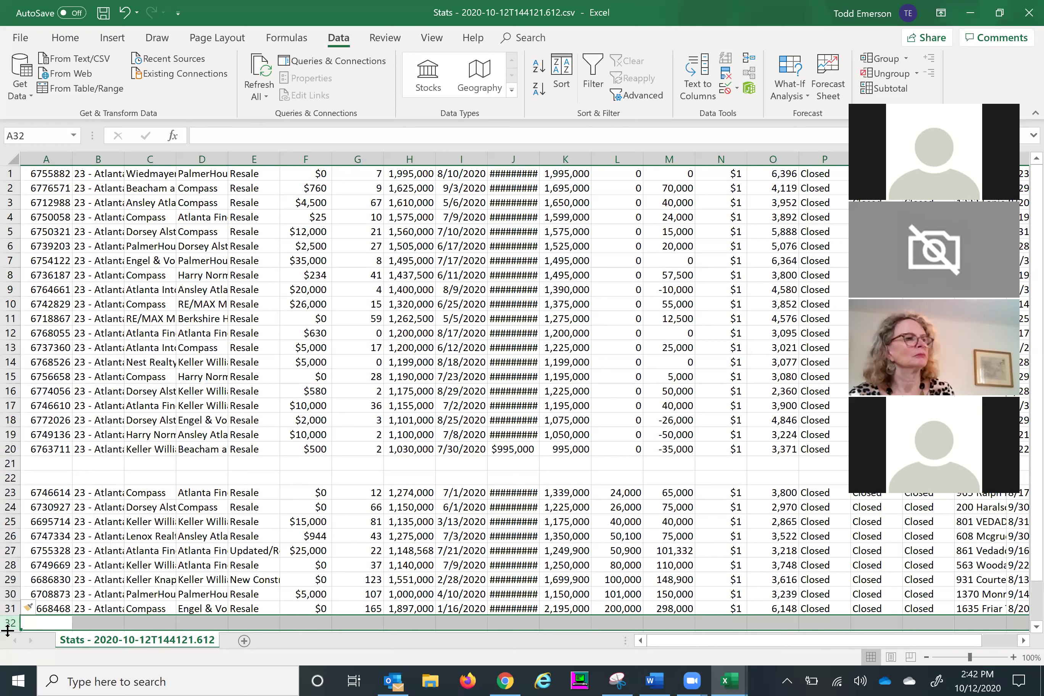
right_click(10, 622)
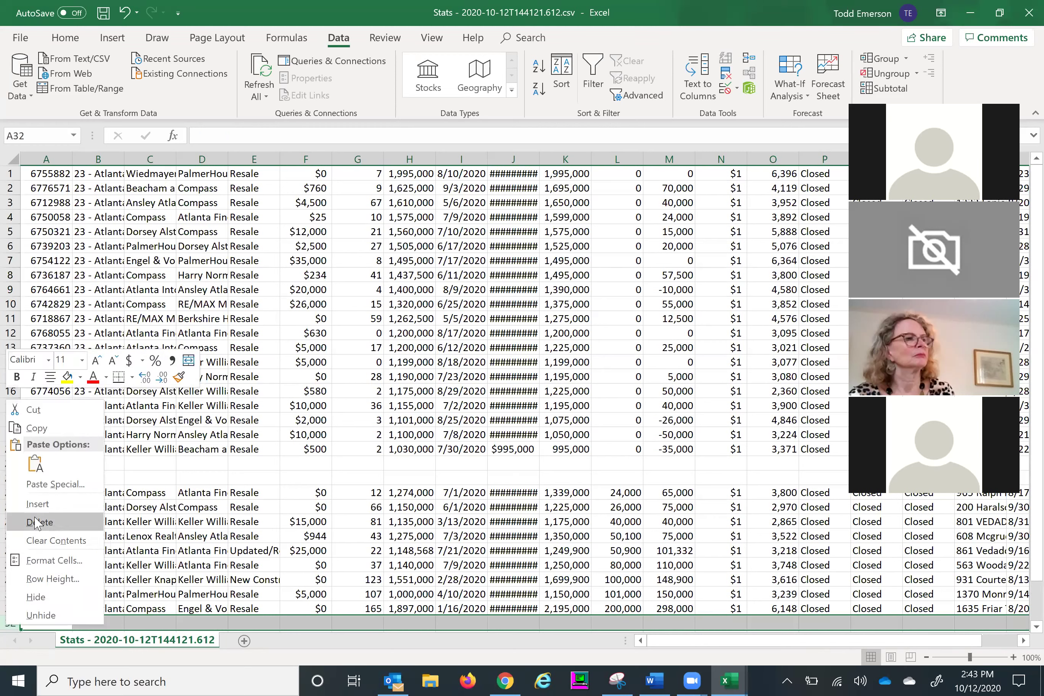
left_click(36, 503)
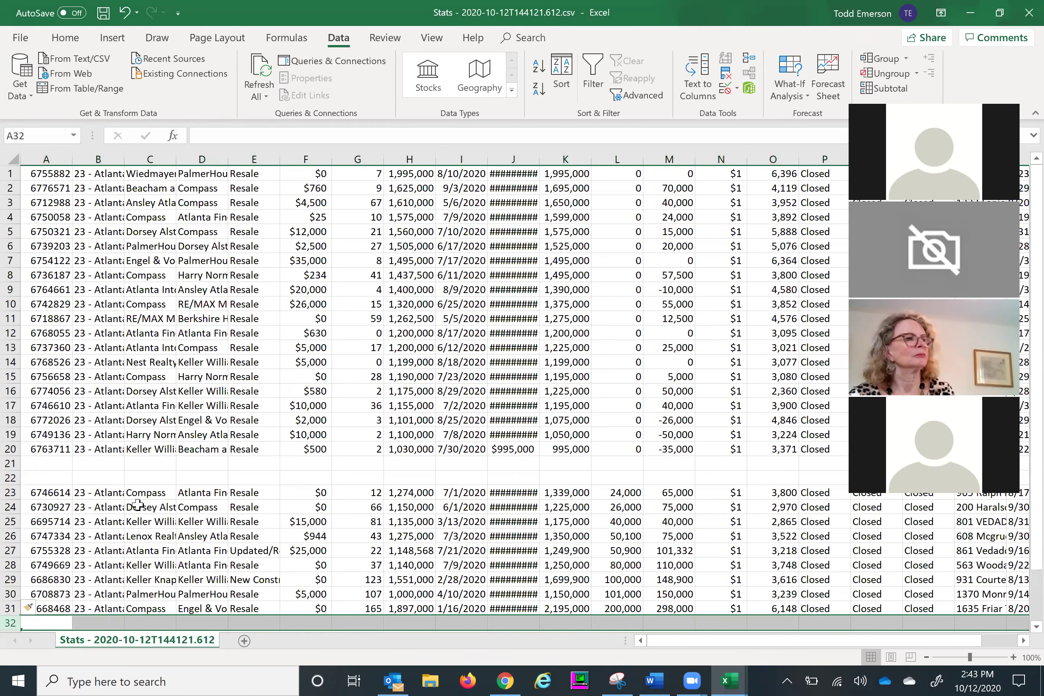
Sort the listings without price reductions in rows 1 to 20 by column M, smallest to largest.
left_click(368, 462)
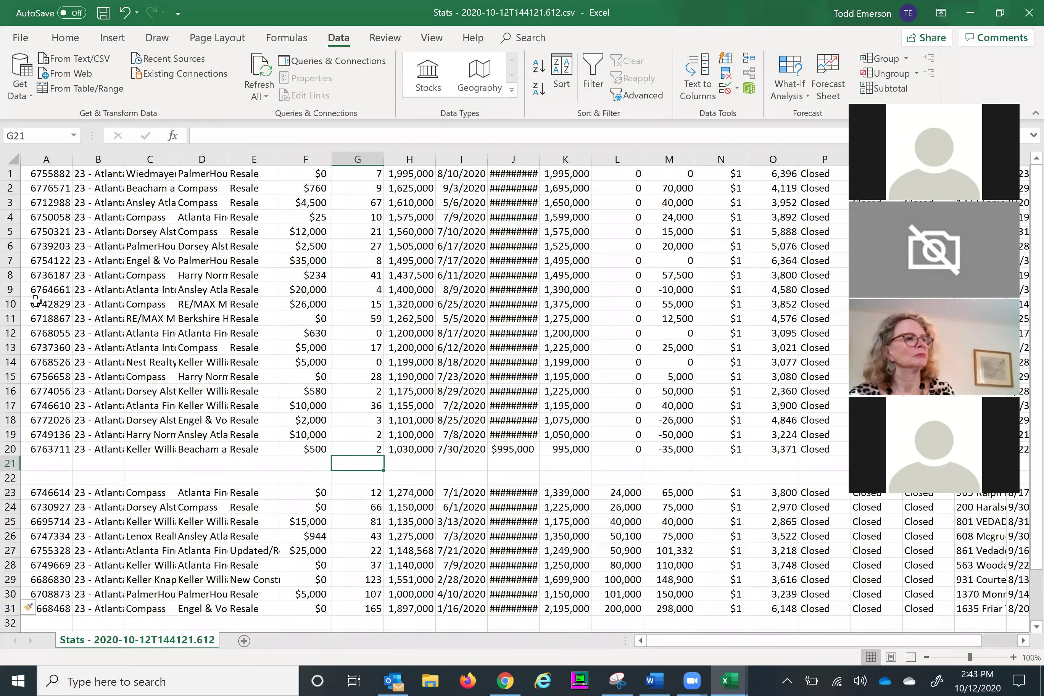
left_click_drag(11, 449, 27, 175)
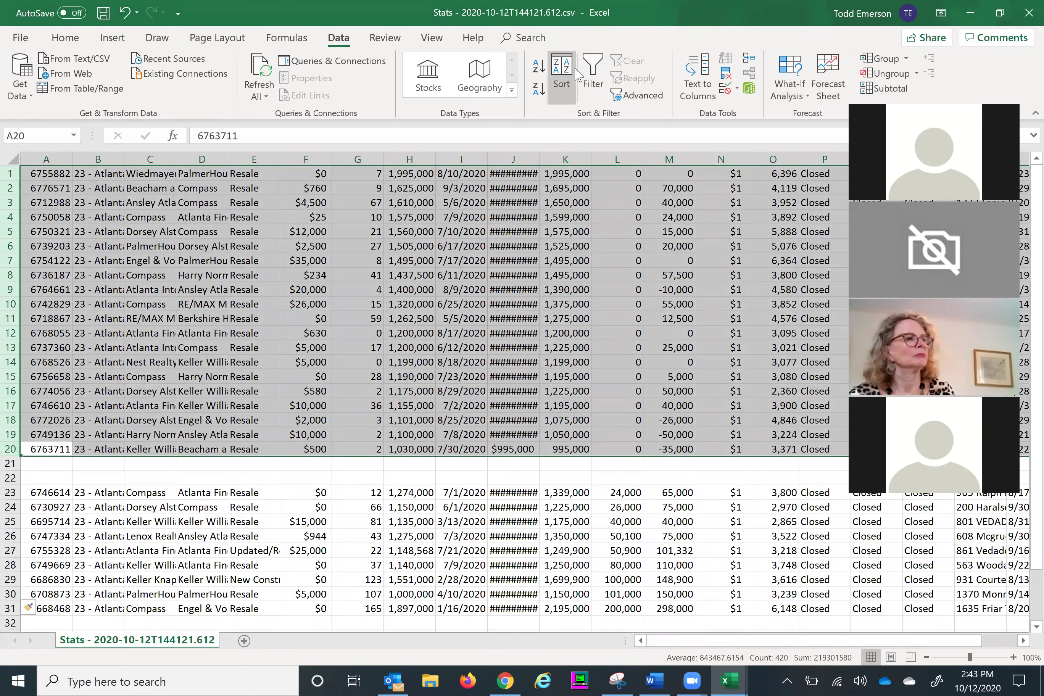
left_click(560, 77)
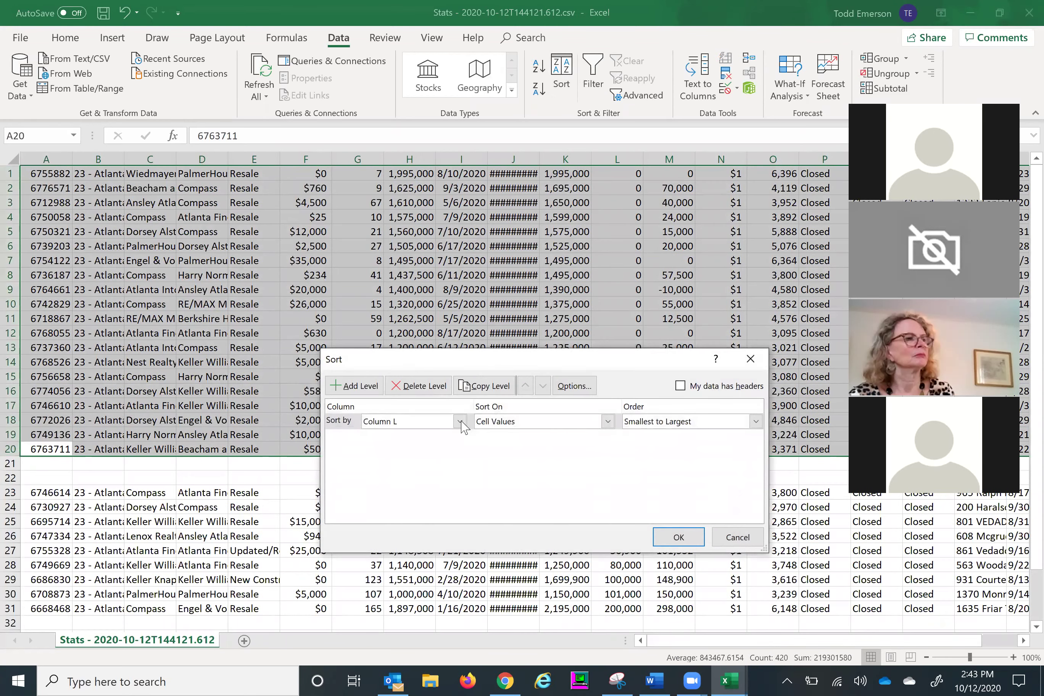
left_click(460, 421)
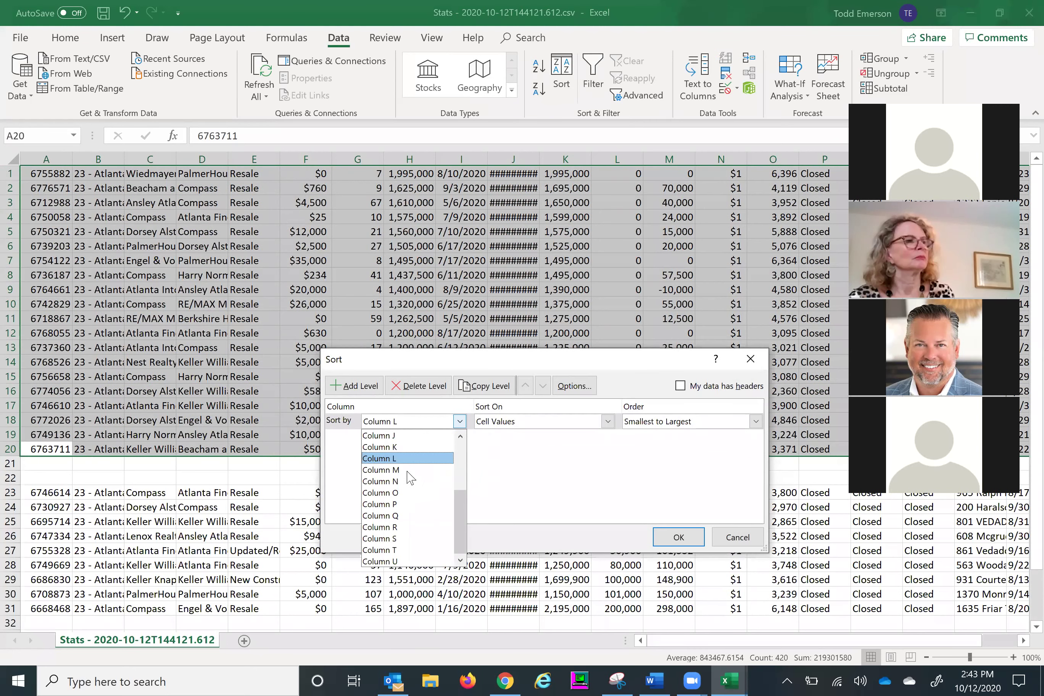
left_click(675, 537)
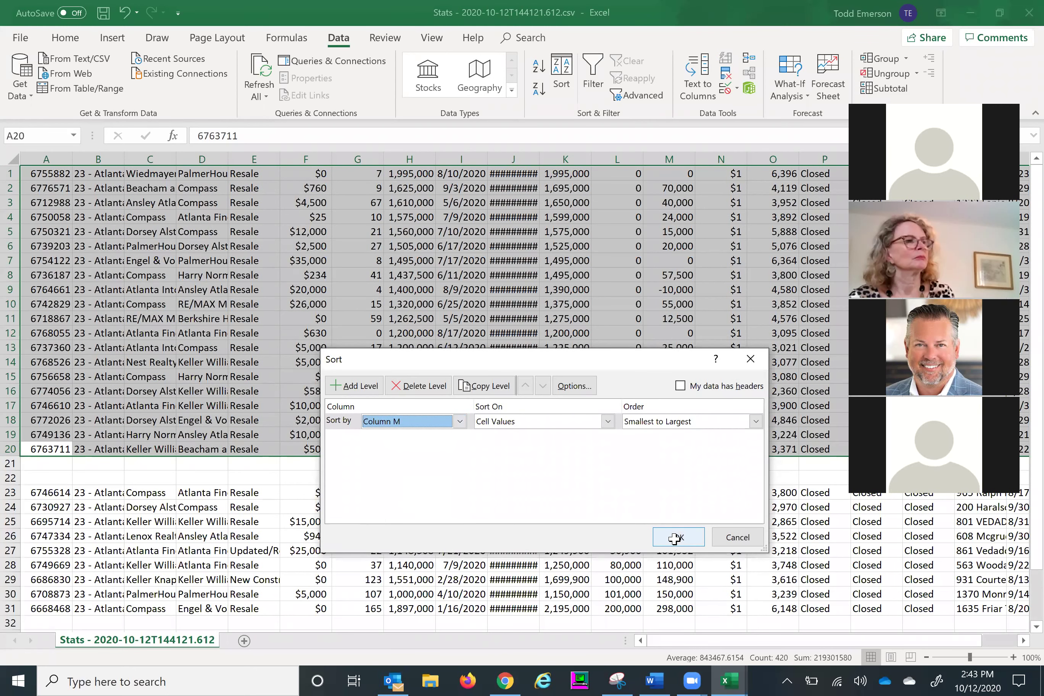
left_click(674, 537)
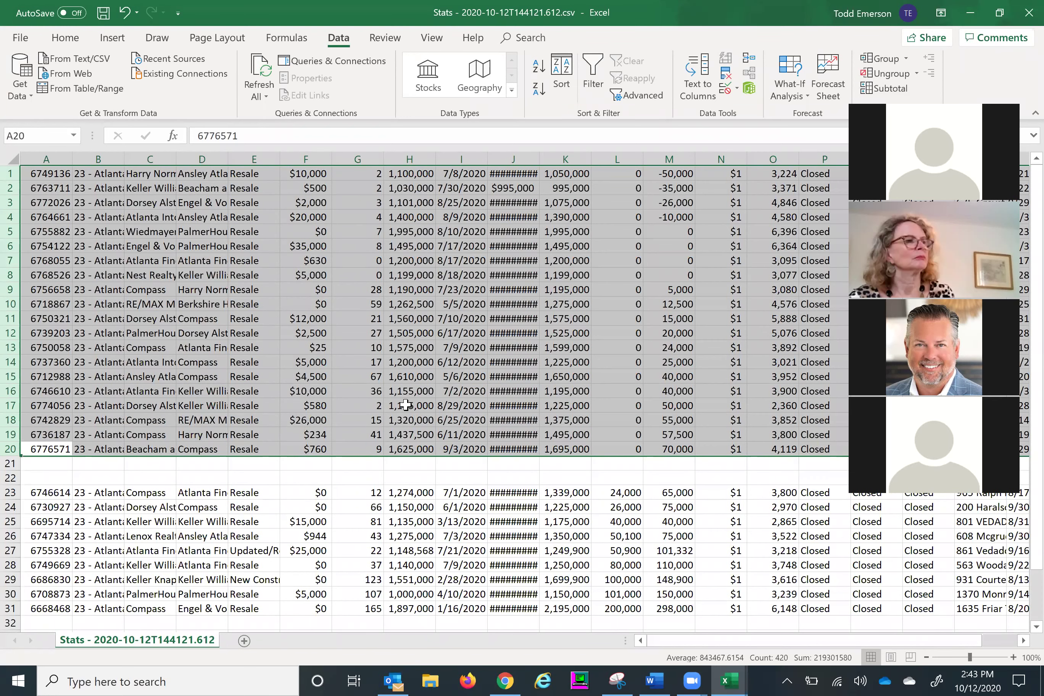
Average the days on market of the listings without reductions in G21.
left_click(370, 464)
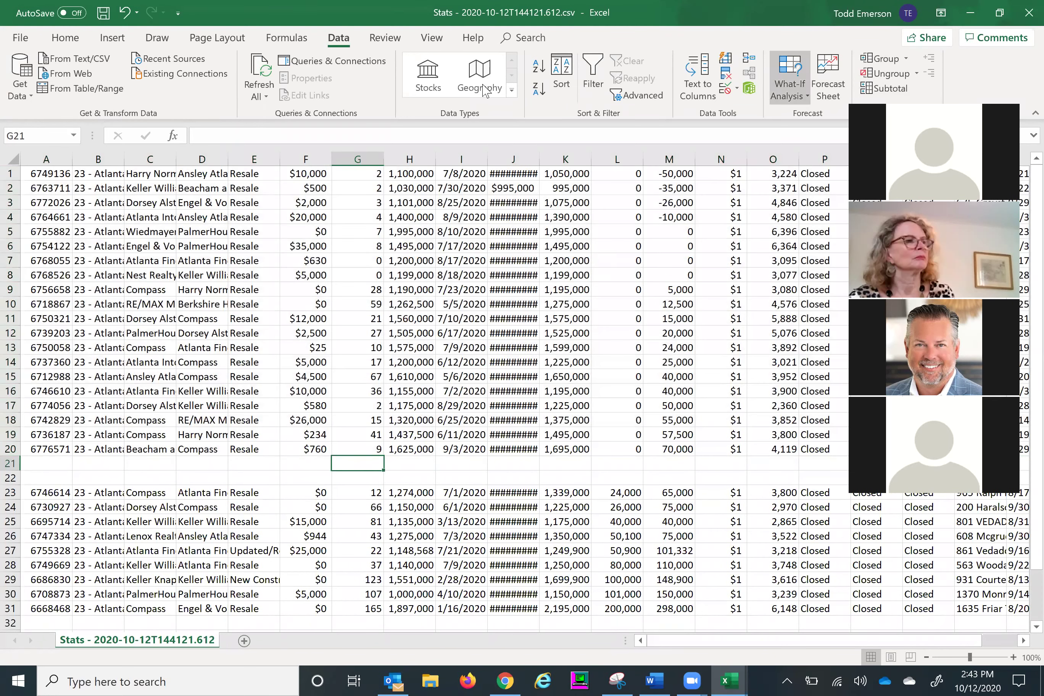
left_click(64, 38)
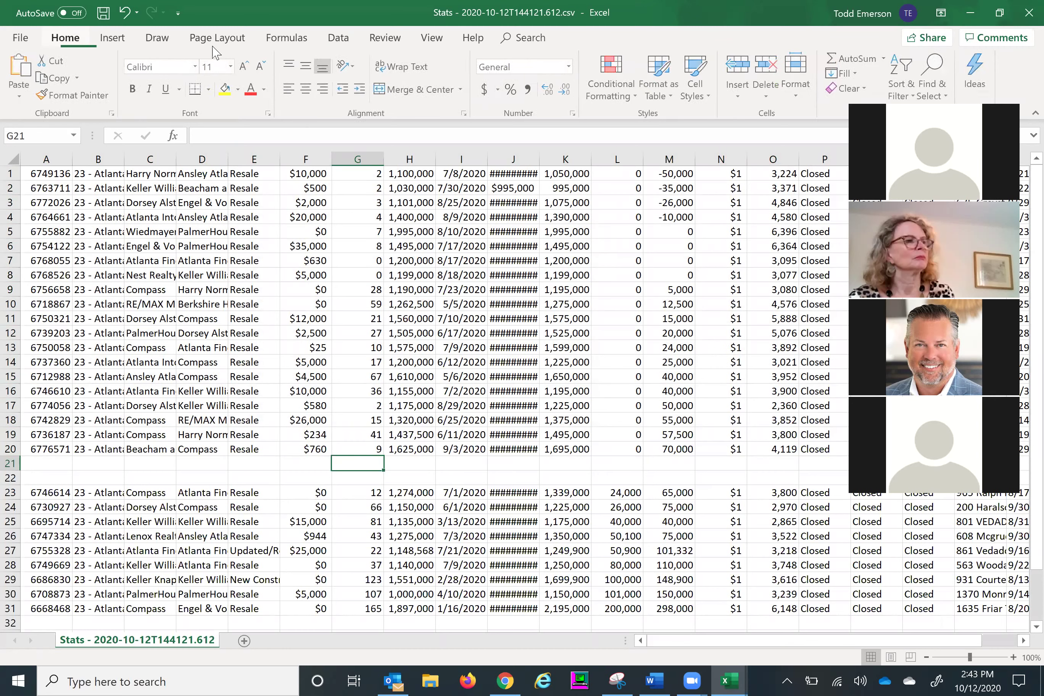
left_click(884, 58)
left_click(855, 94)
key("Tab")
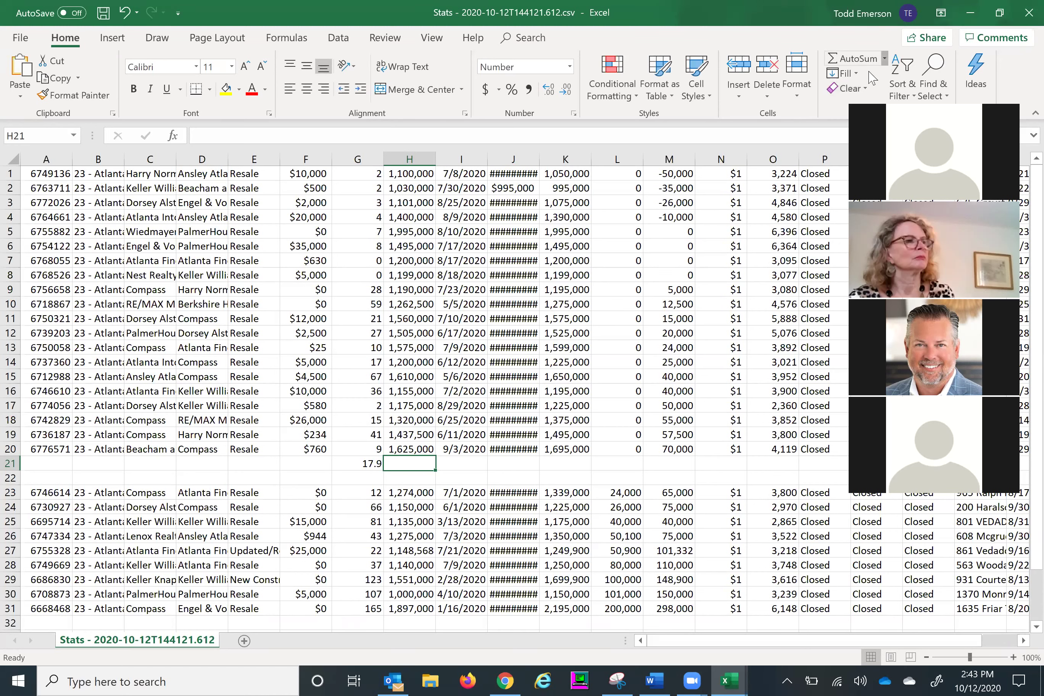
Average the close prices in H21 and the original list prices in K21 for the listings without reductions.
left_click(884, 59)
left_click(854, 95)
key("Tab")
key("Tab")
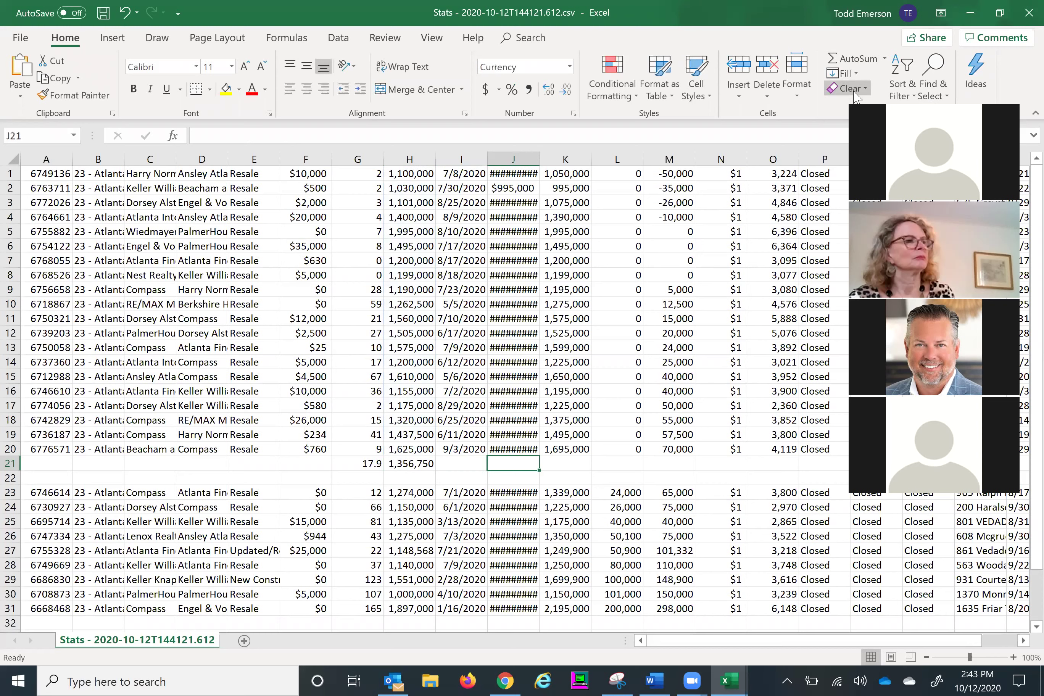
key("Tab")
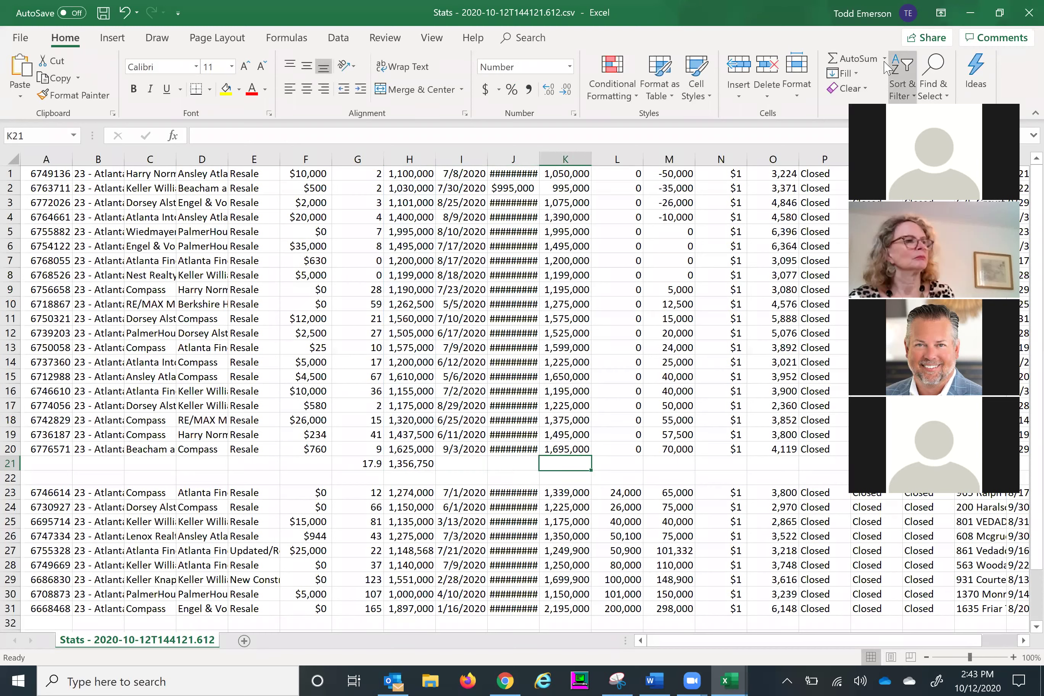
left_click(883, 58)
left_click(852, 95)
key("Tab")
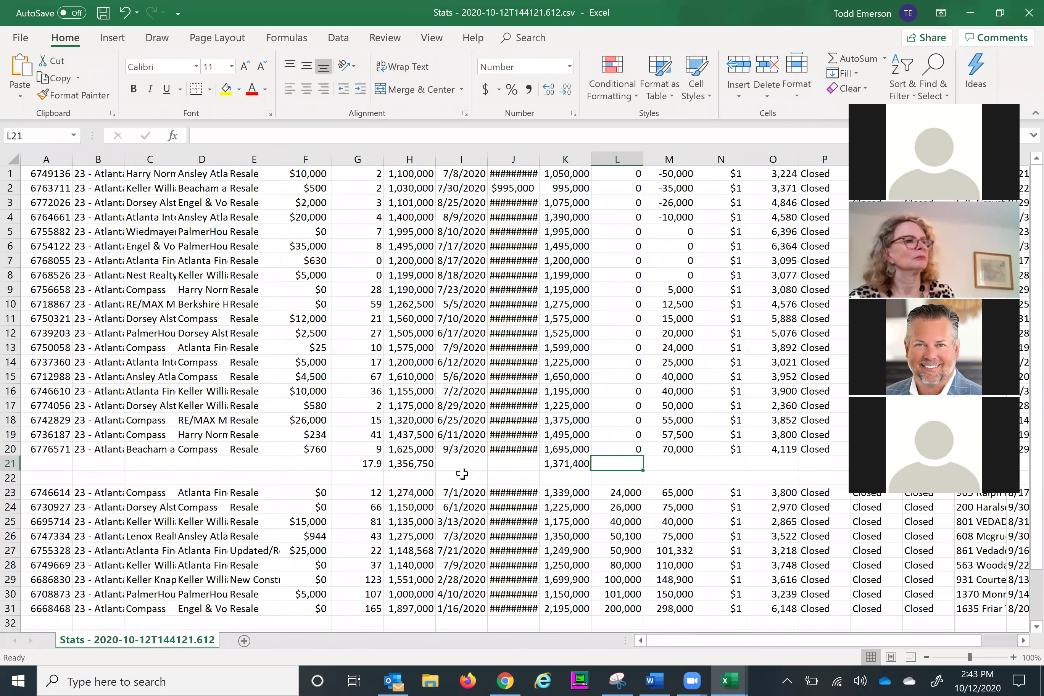
Enter the formula =H21/K21 in I22 to calculate the close-to-original-price ratio without reductions.
left_click(455, 477)
type("=")
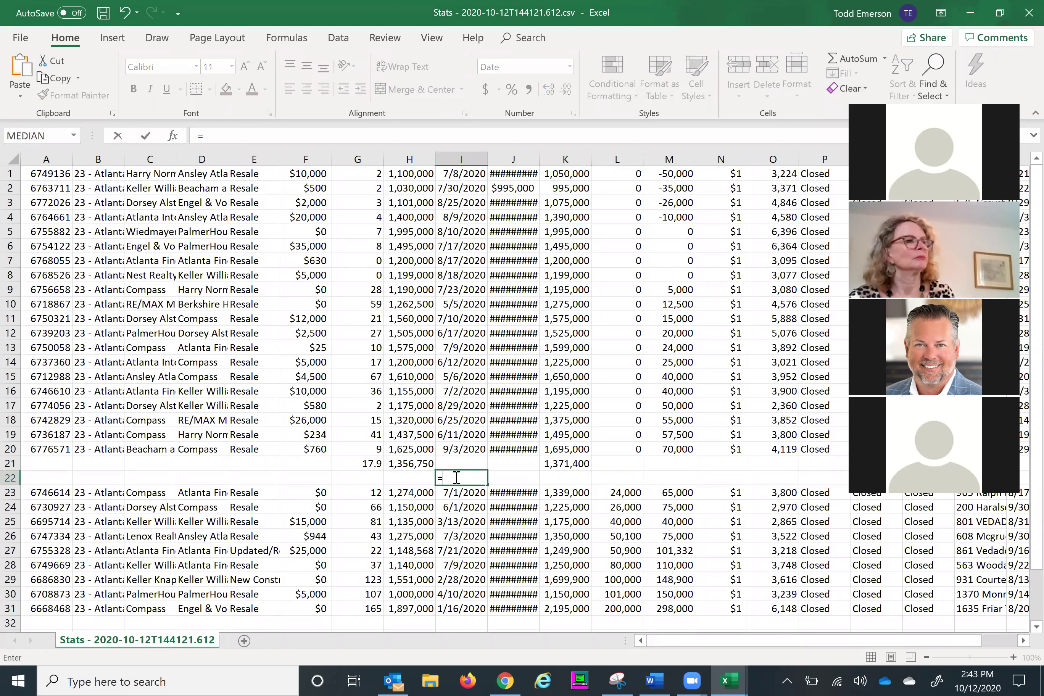
left_click(415, 465)
type("/")
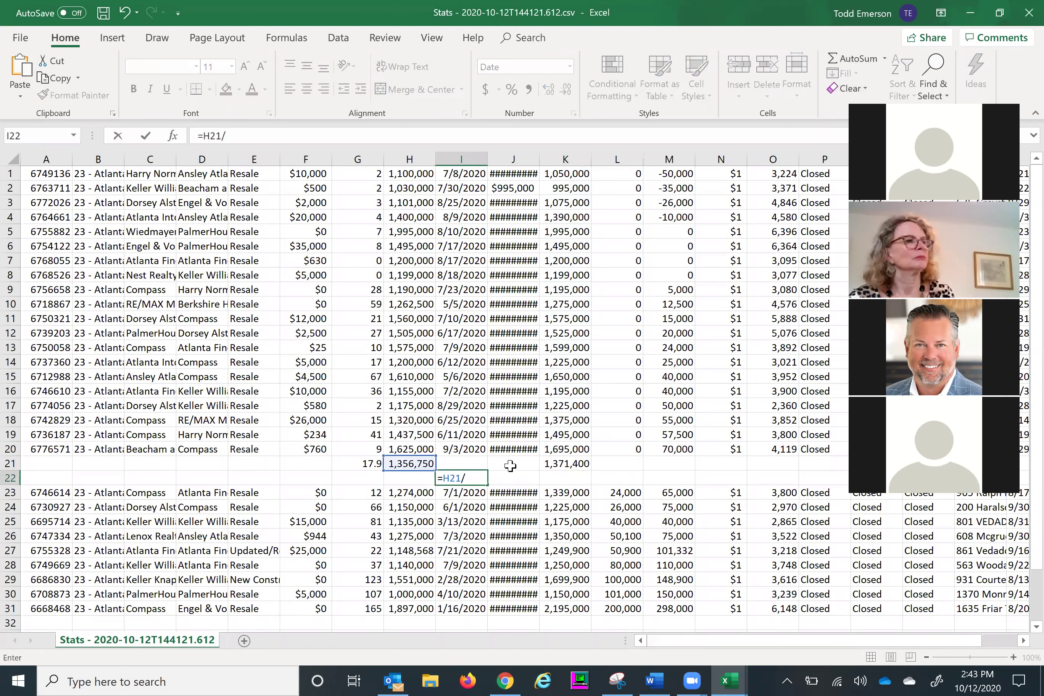
left_click(560, 465)
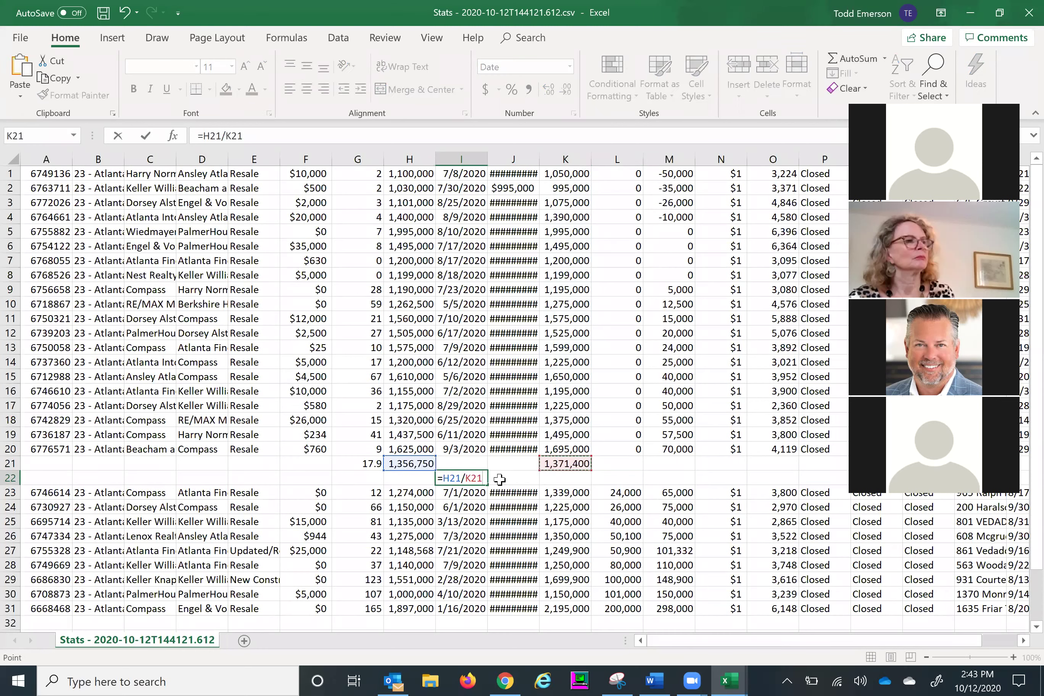
key("Tab")
Format the ratio in I22 as a percentage with one decimal place.
left_click(462, 477)
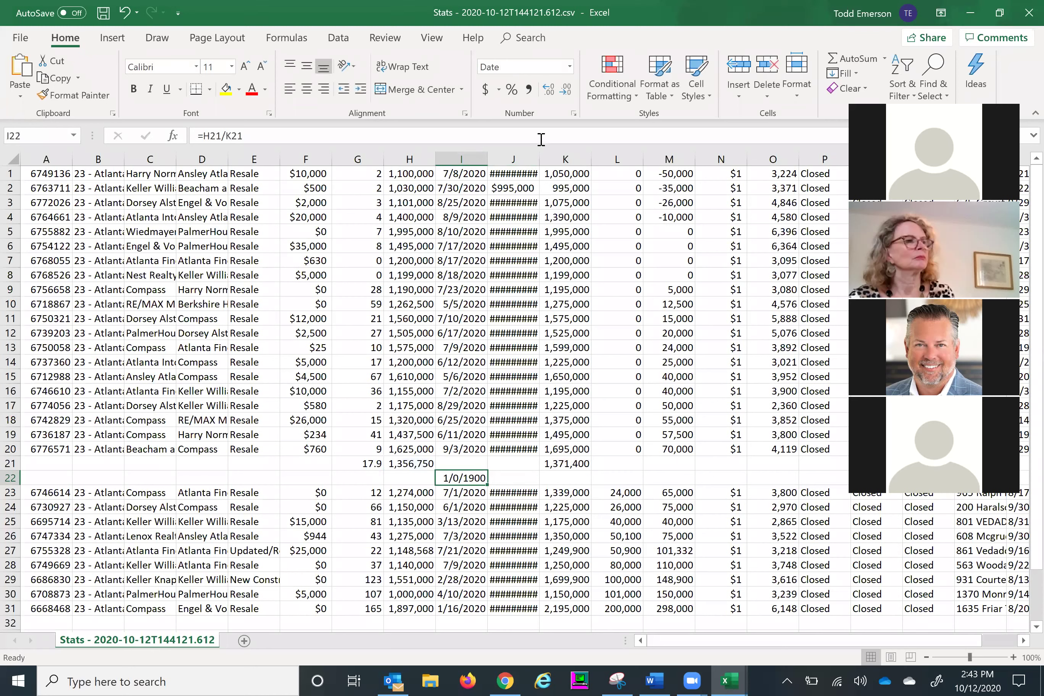
left_click(511, 89)
left_click(549, 89)
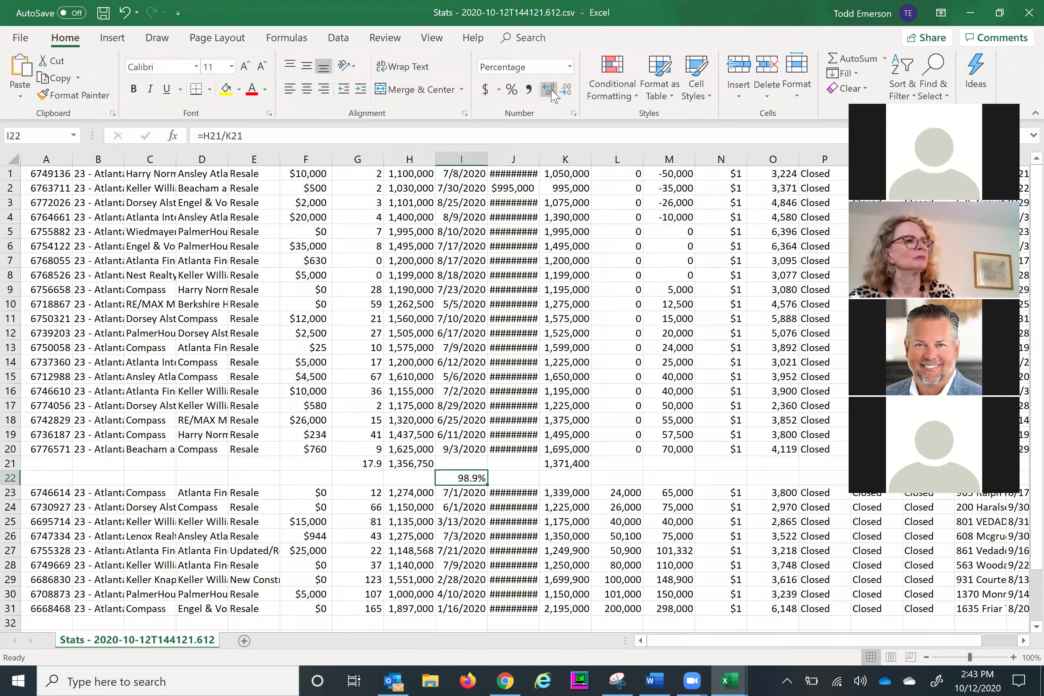
key("Tab")
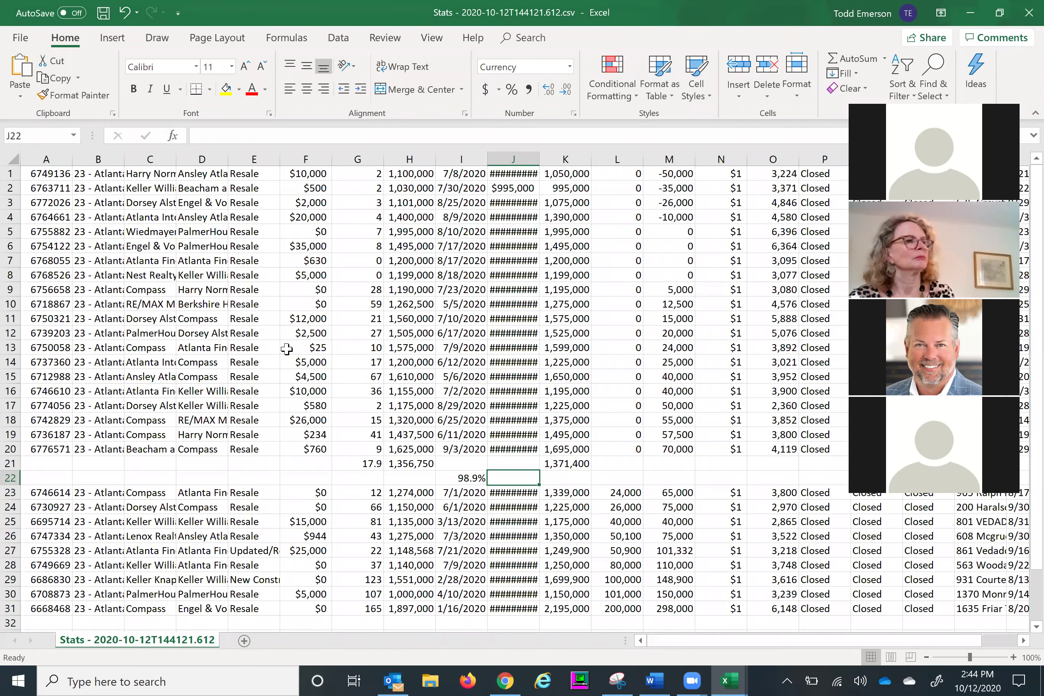
Examine the property condition column, including the full entry for the reduced listing in E29.
left_click(242, 161)
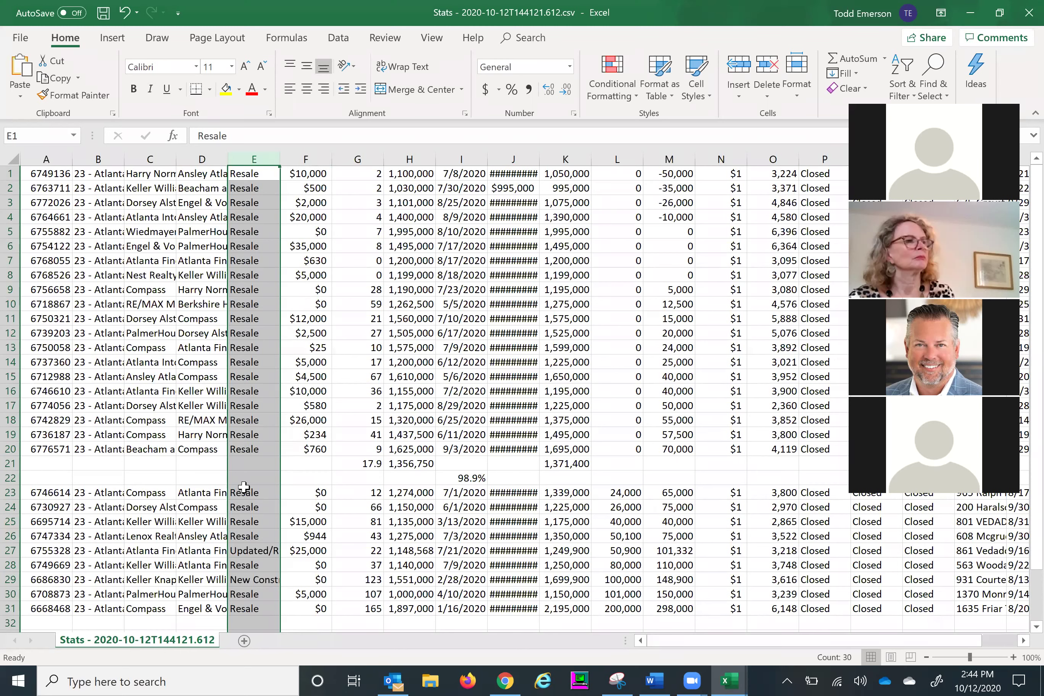
left_click(249, 579)
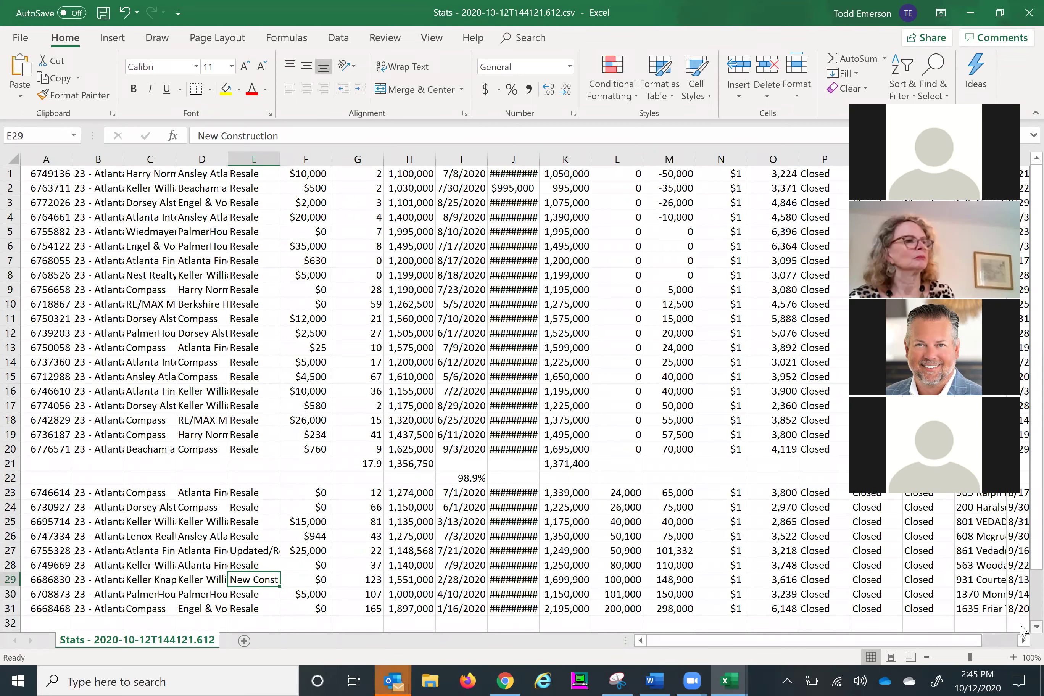
Average the days on market for the price-reduced listings in G32.
scroll(373, 569, "down", 2)
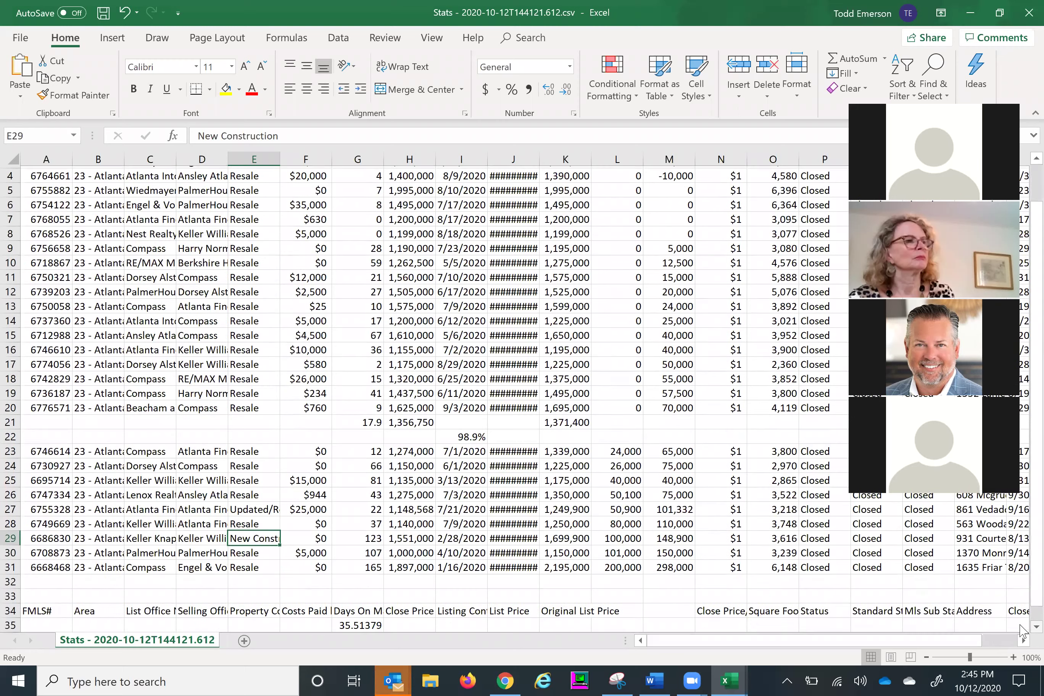
left_click(371, 565)
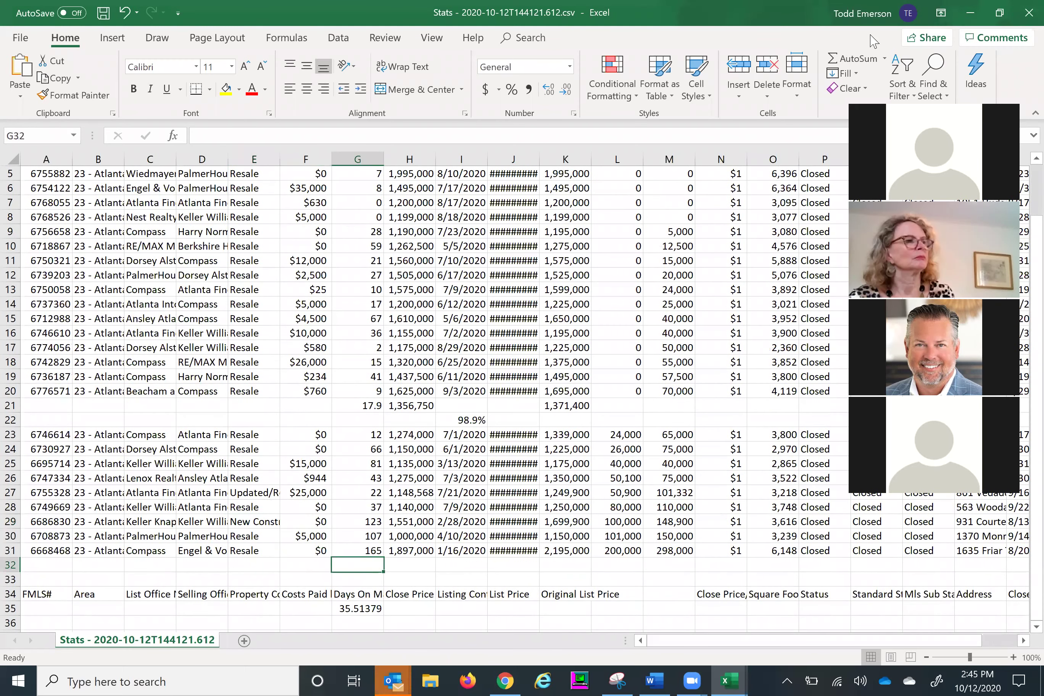
left_click(884, 60)
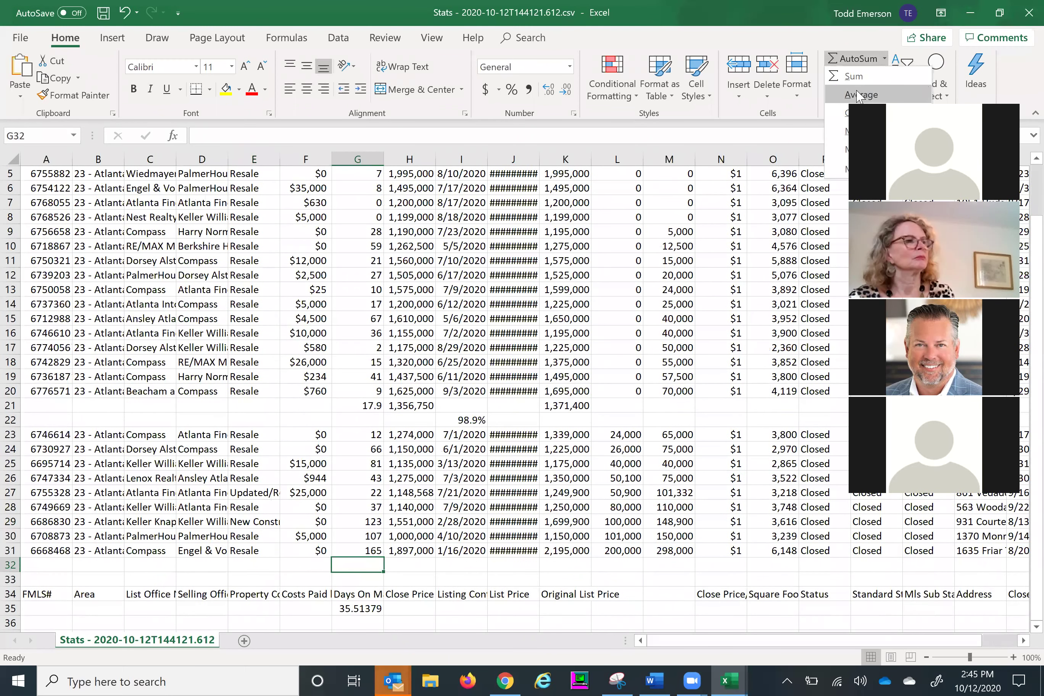
left_click(858, 95)
key("Tab")
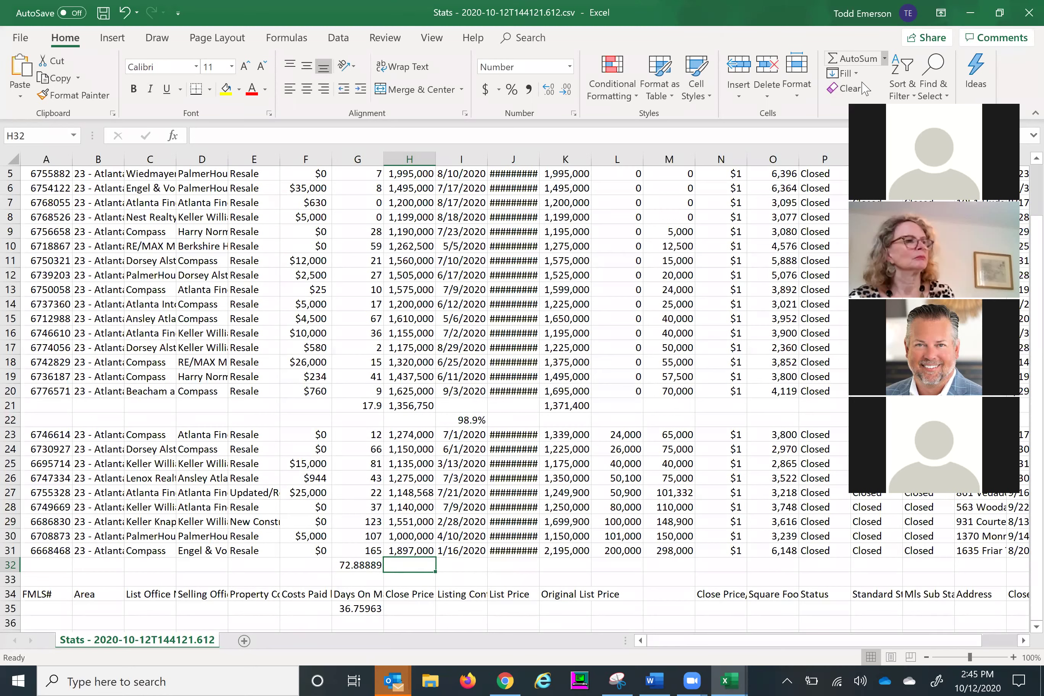
Average the close prices in H32 and the original list prices in K32 for the price-reduced listings.
left_click(884, 59)
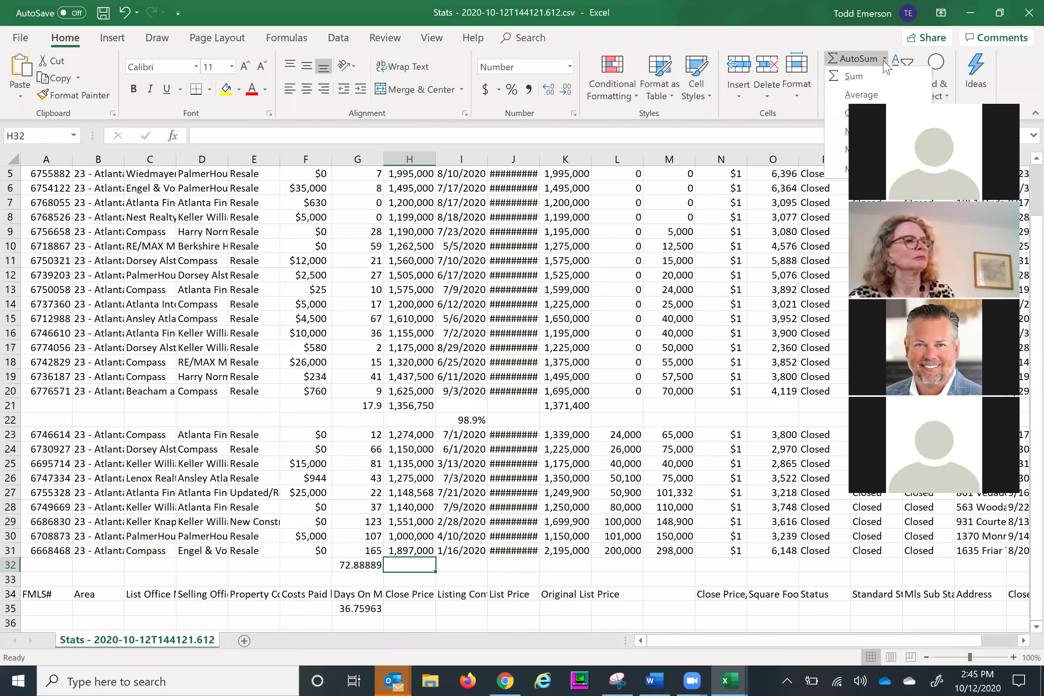
left_click(844, 95)
key("Tab")
key("Tab")
key("Tab")
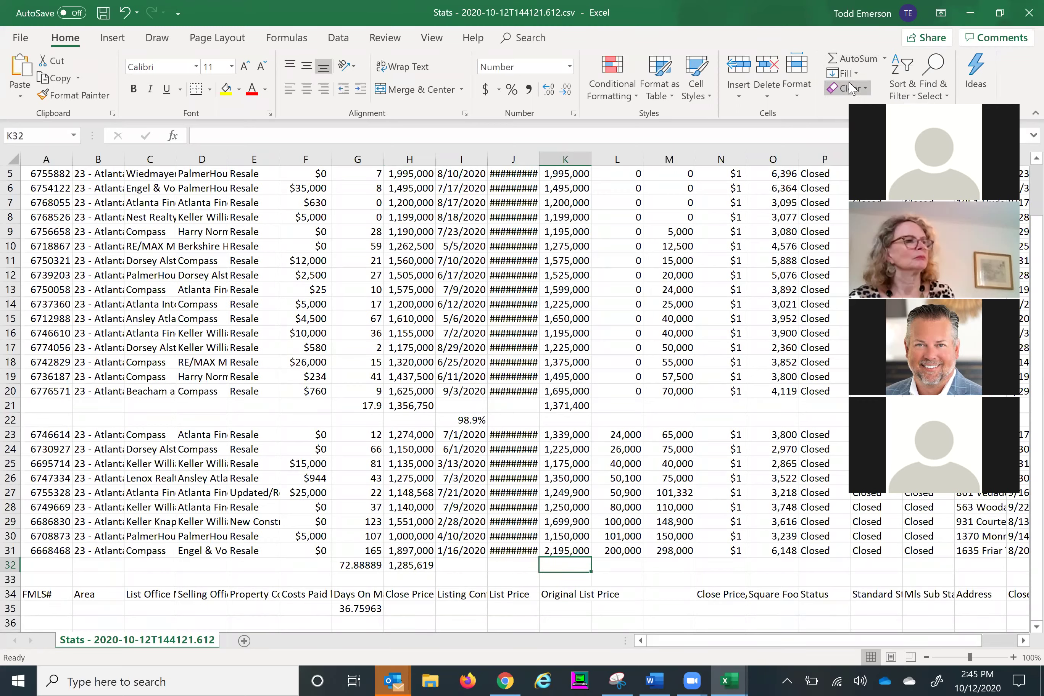
left_click(884, 61)
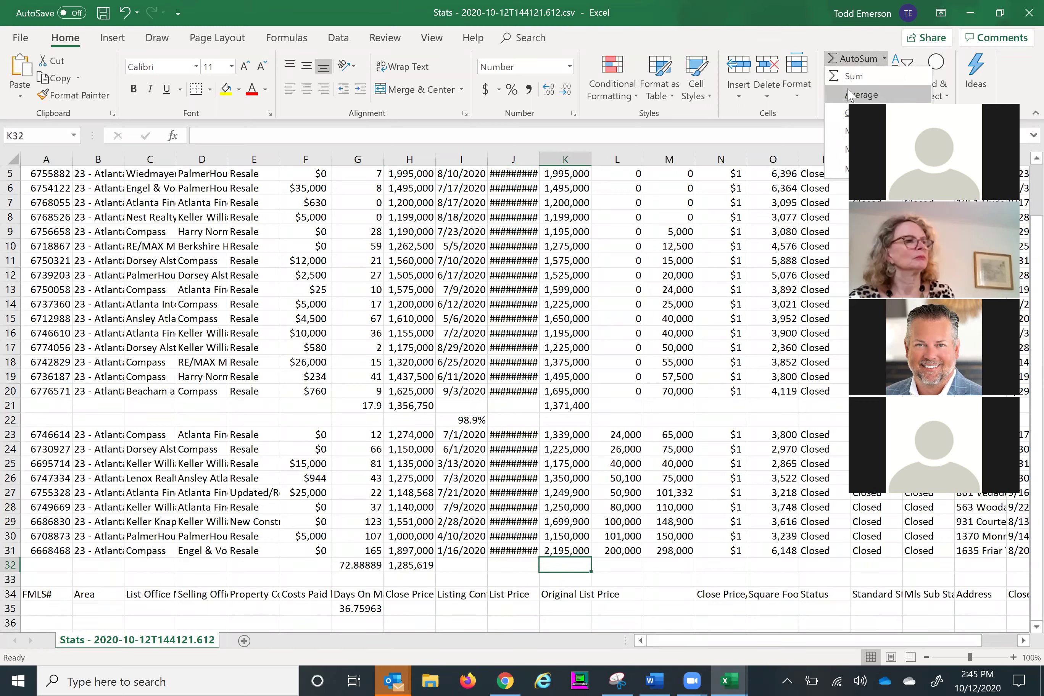
left_click(847, 94)
key("Tab")
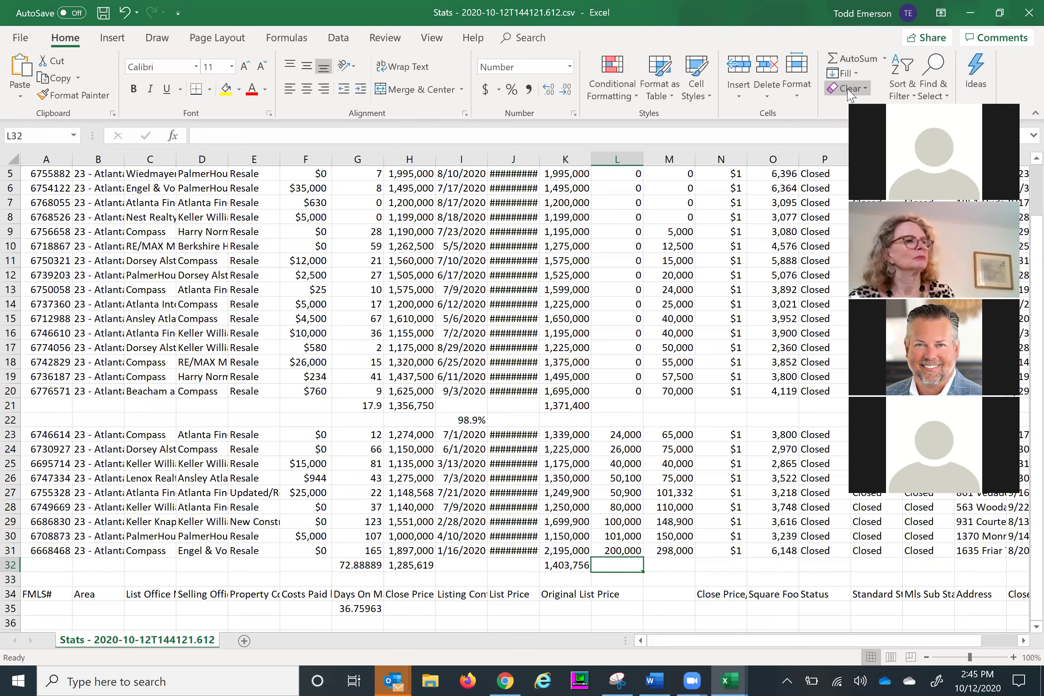
Average the price reduction amounts of the reduced listings in L32.
left_click(885, 59)
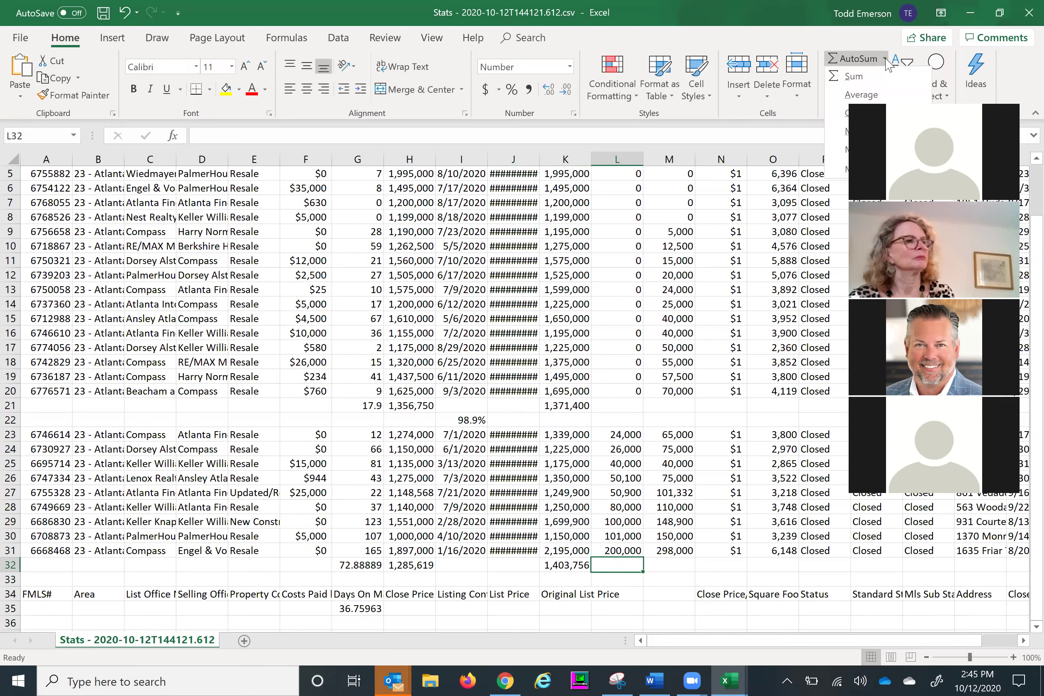
left_click(855, 95)
key("Tab")
Enter the formula =H32/K32 in I33 to calculate the close-to-original-price ratio with reductions.
left_click(463, 578)
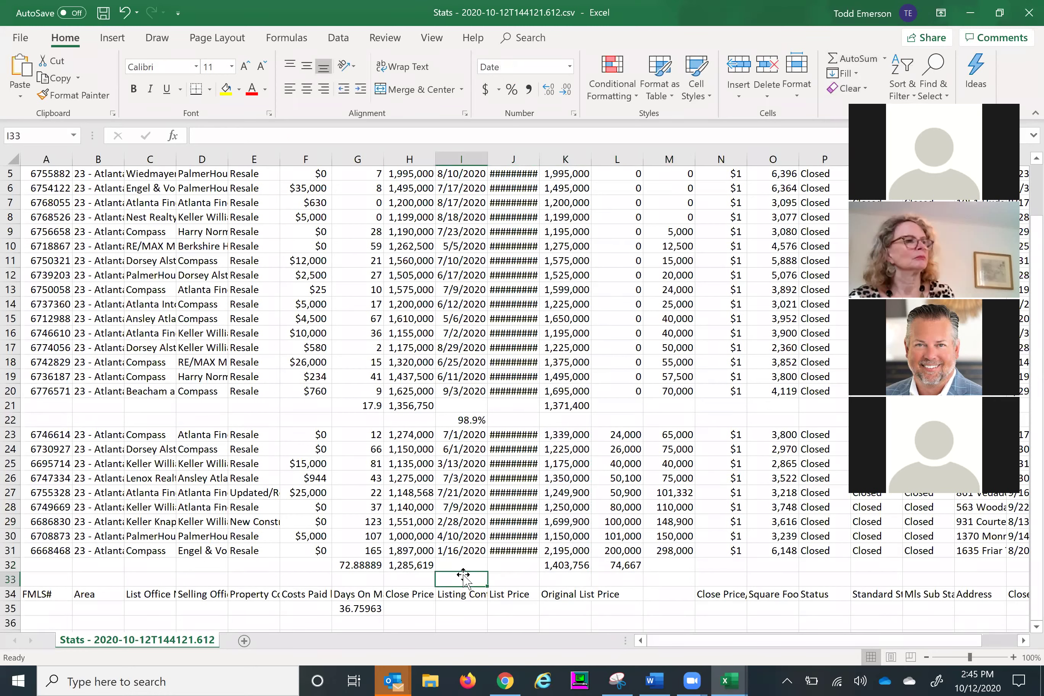
type("=")
left_click(401, 564)
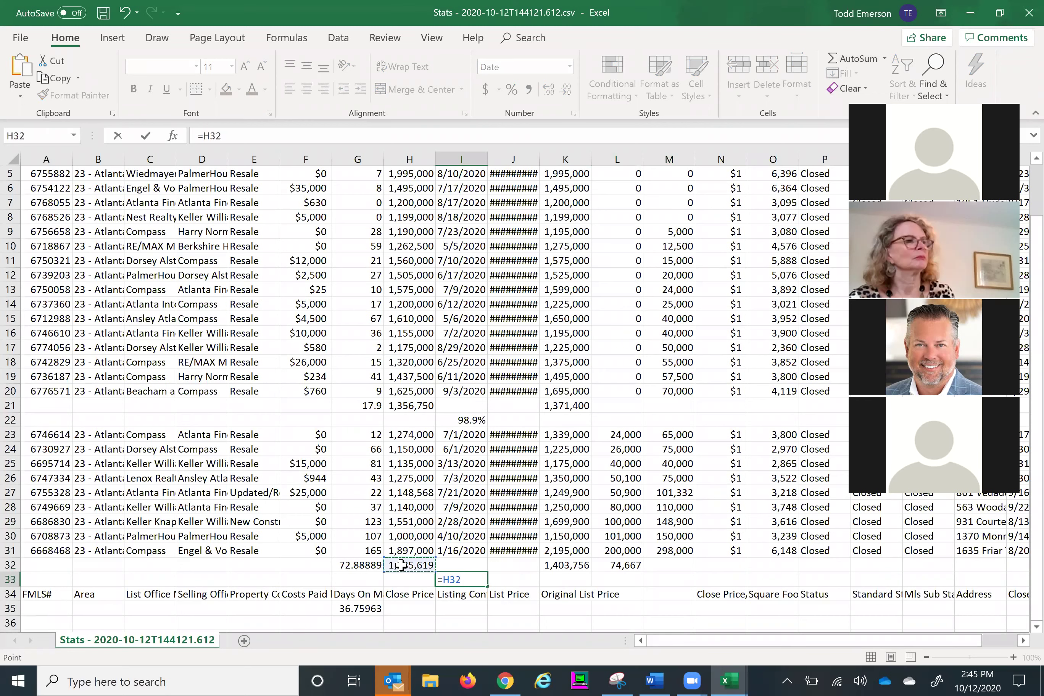
type("/")
left_click(581, 565)
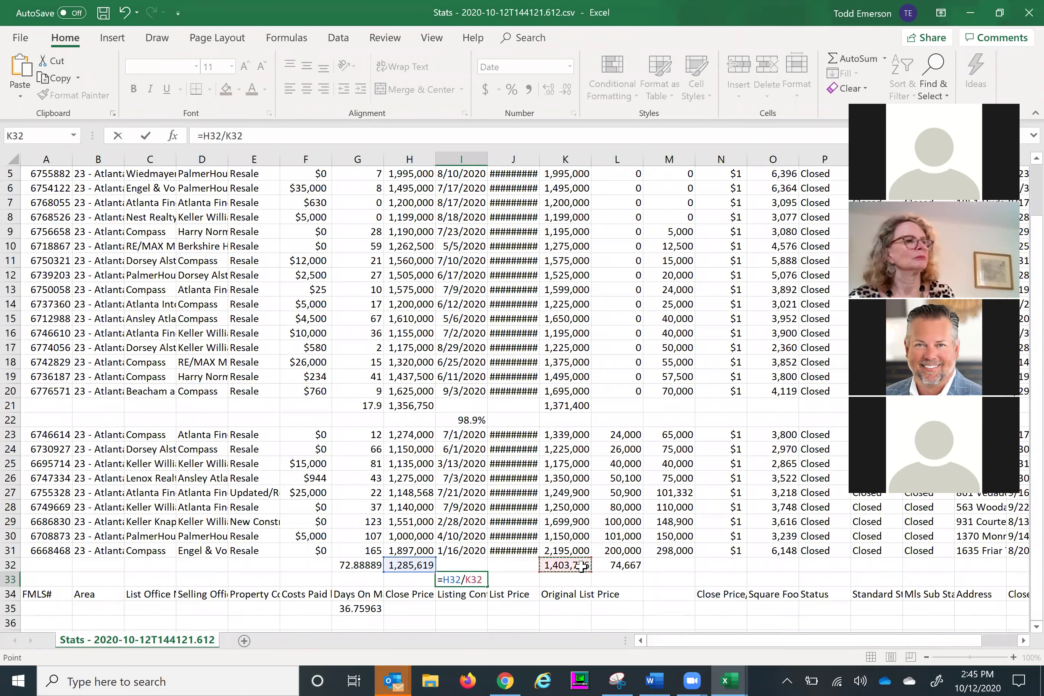
key("Tab")
Format the ratio in I33 as a percentage with one decimal place.
left_click(452, 582)
left_click(511, 89)
left_click(548, 90)
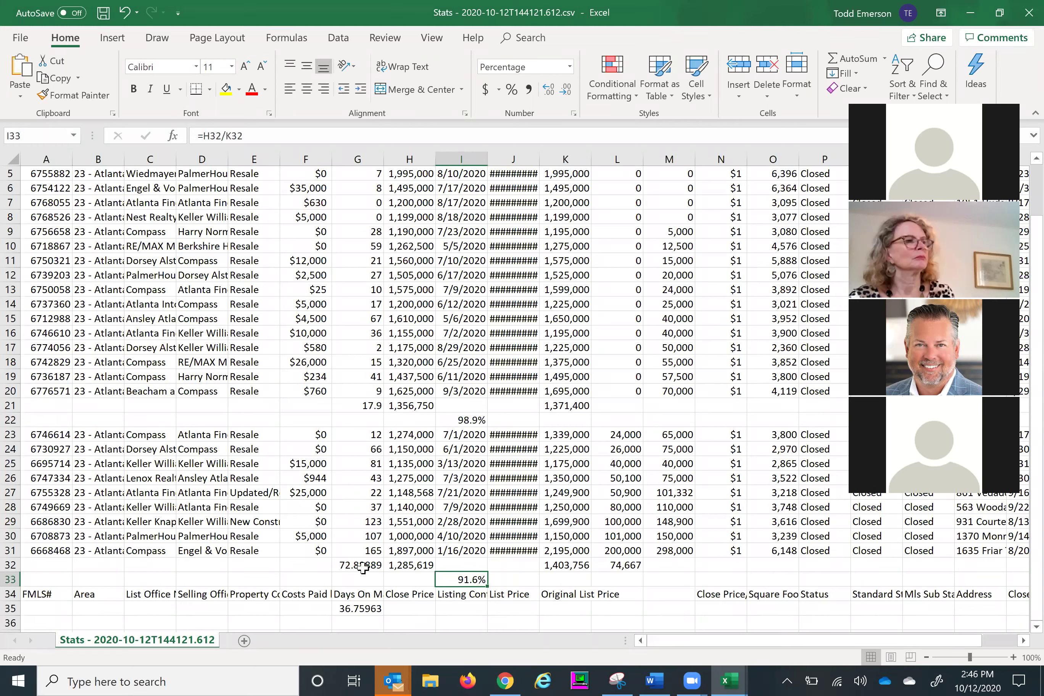
scroll(588, 442, "up", 2)
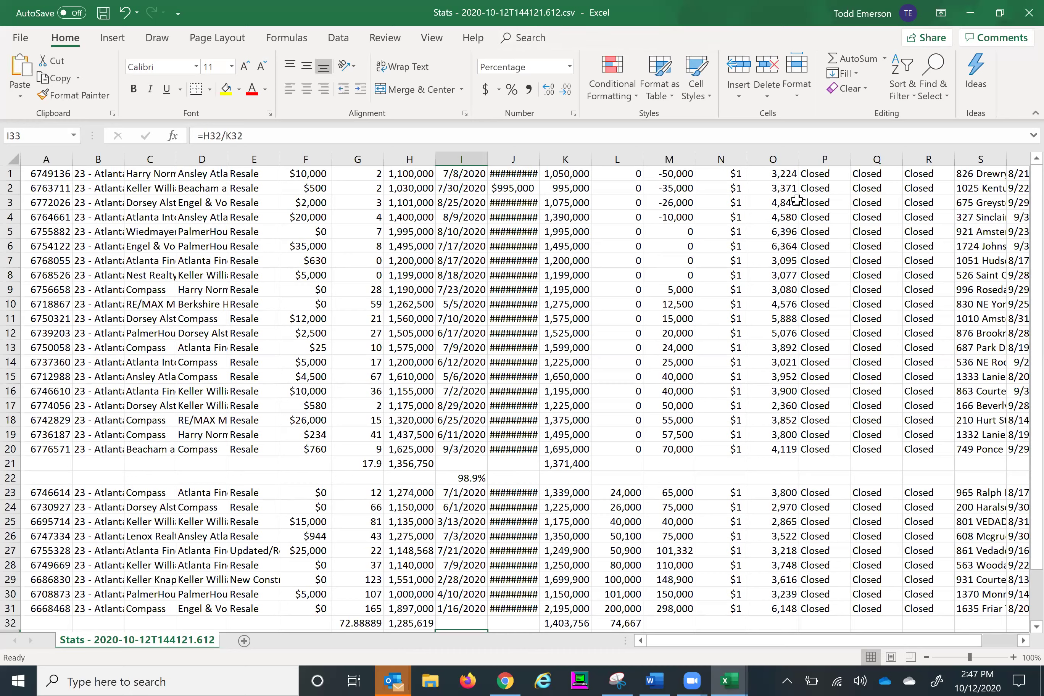
mouse_move(698, 679)
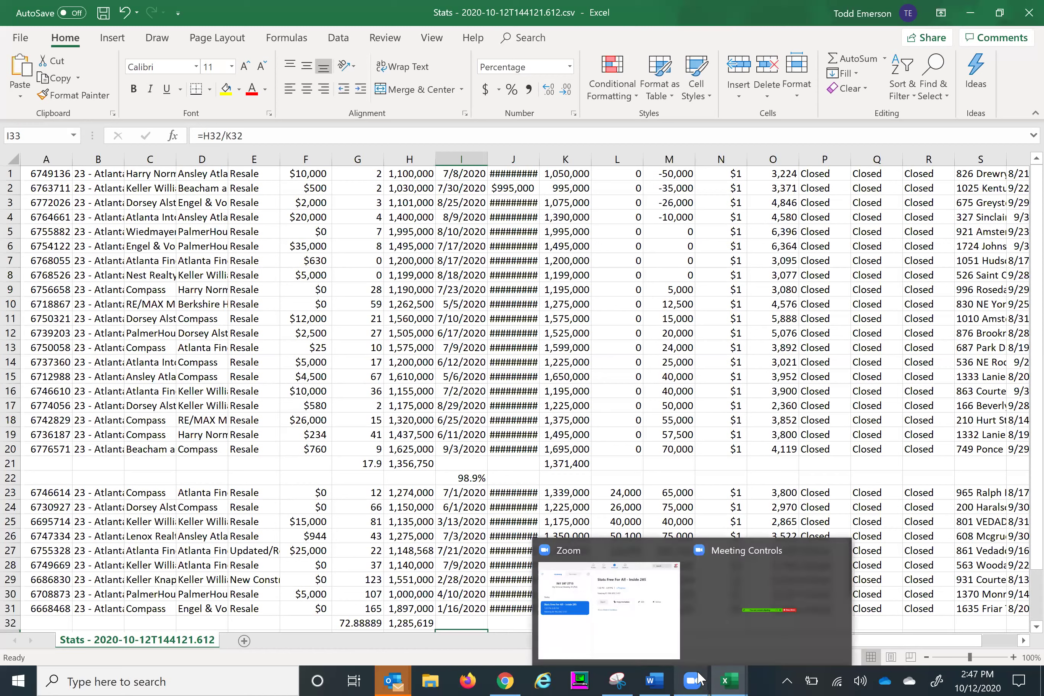
left_click(709, 633)
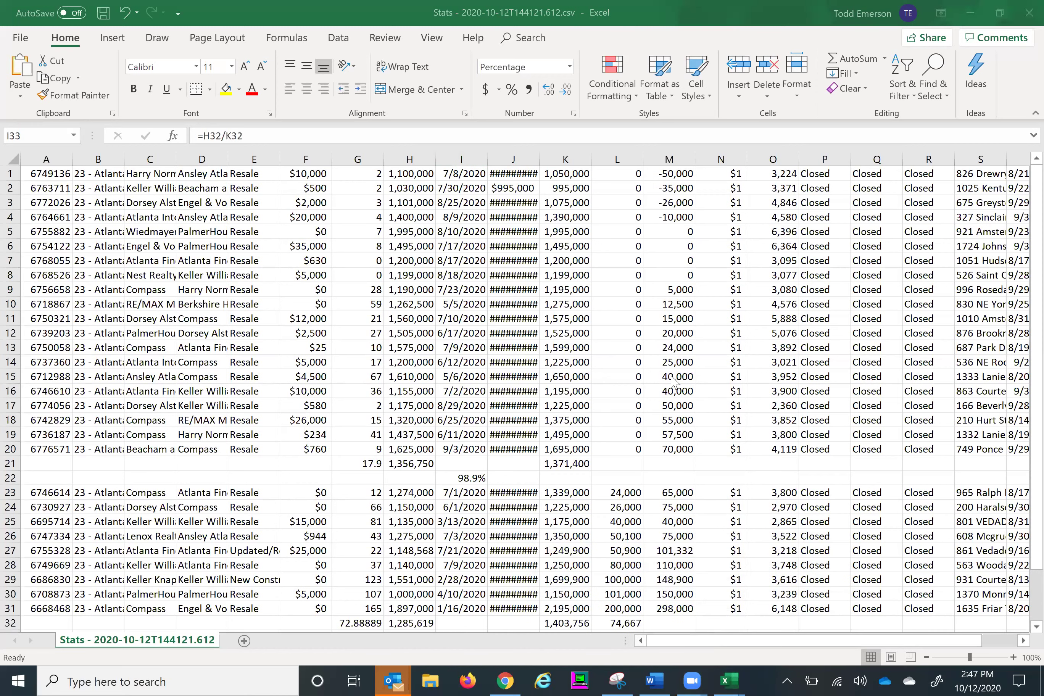